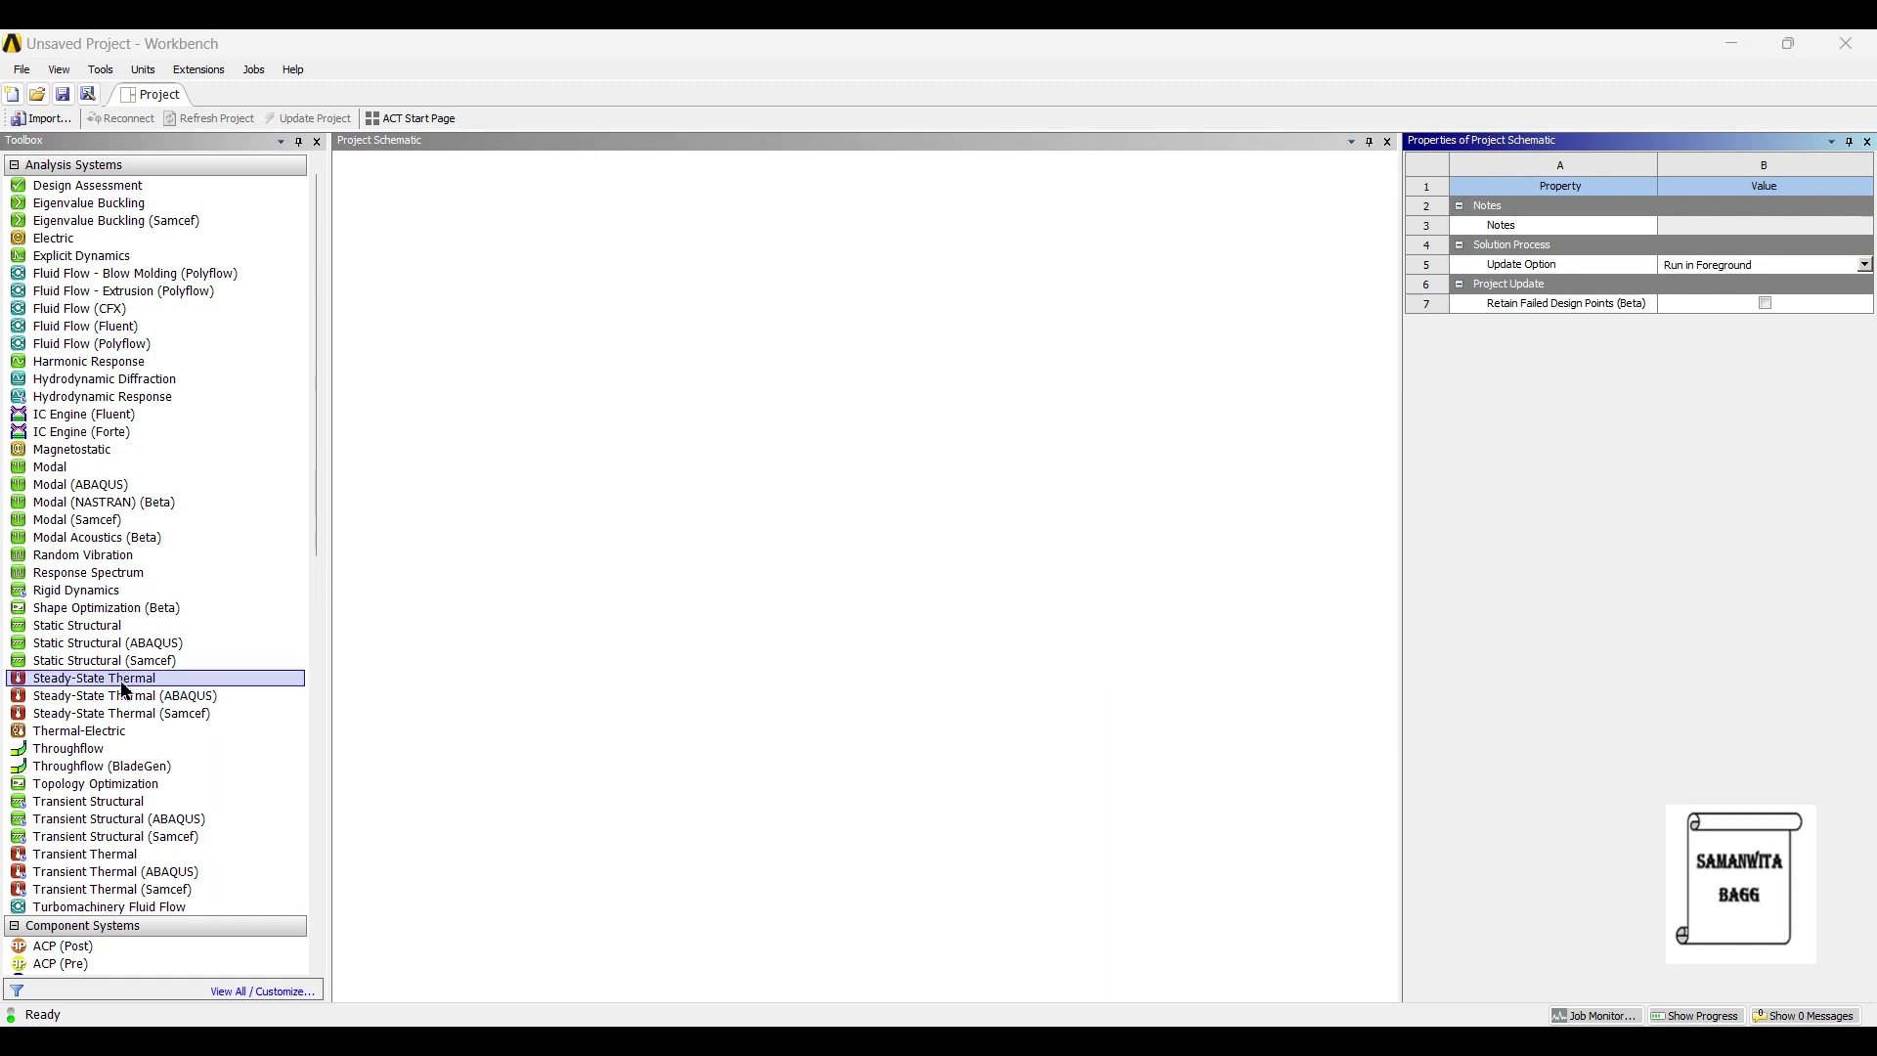
# Add a Geometry component to the Project Schematic and open cell A2 in a new DesignModeler geometry.
pyautogui.scroll(-5, 143, 674)
pyautogui.scroll(-2, 163, 837)
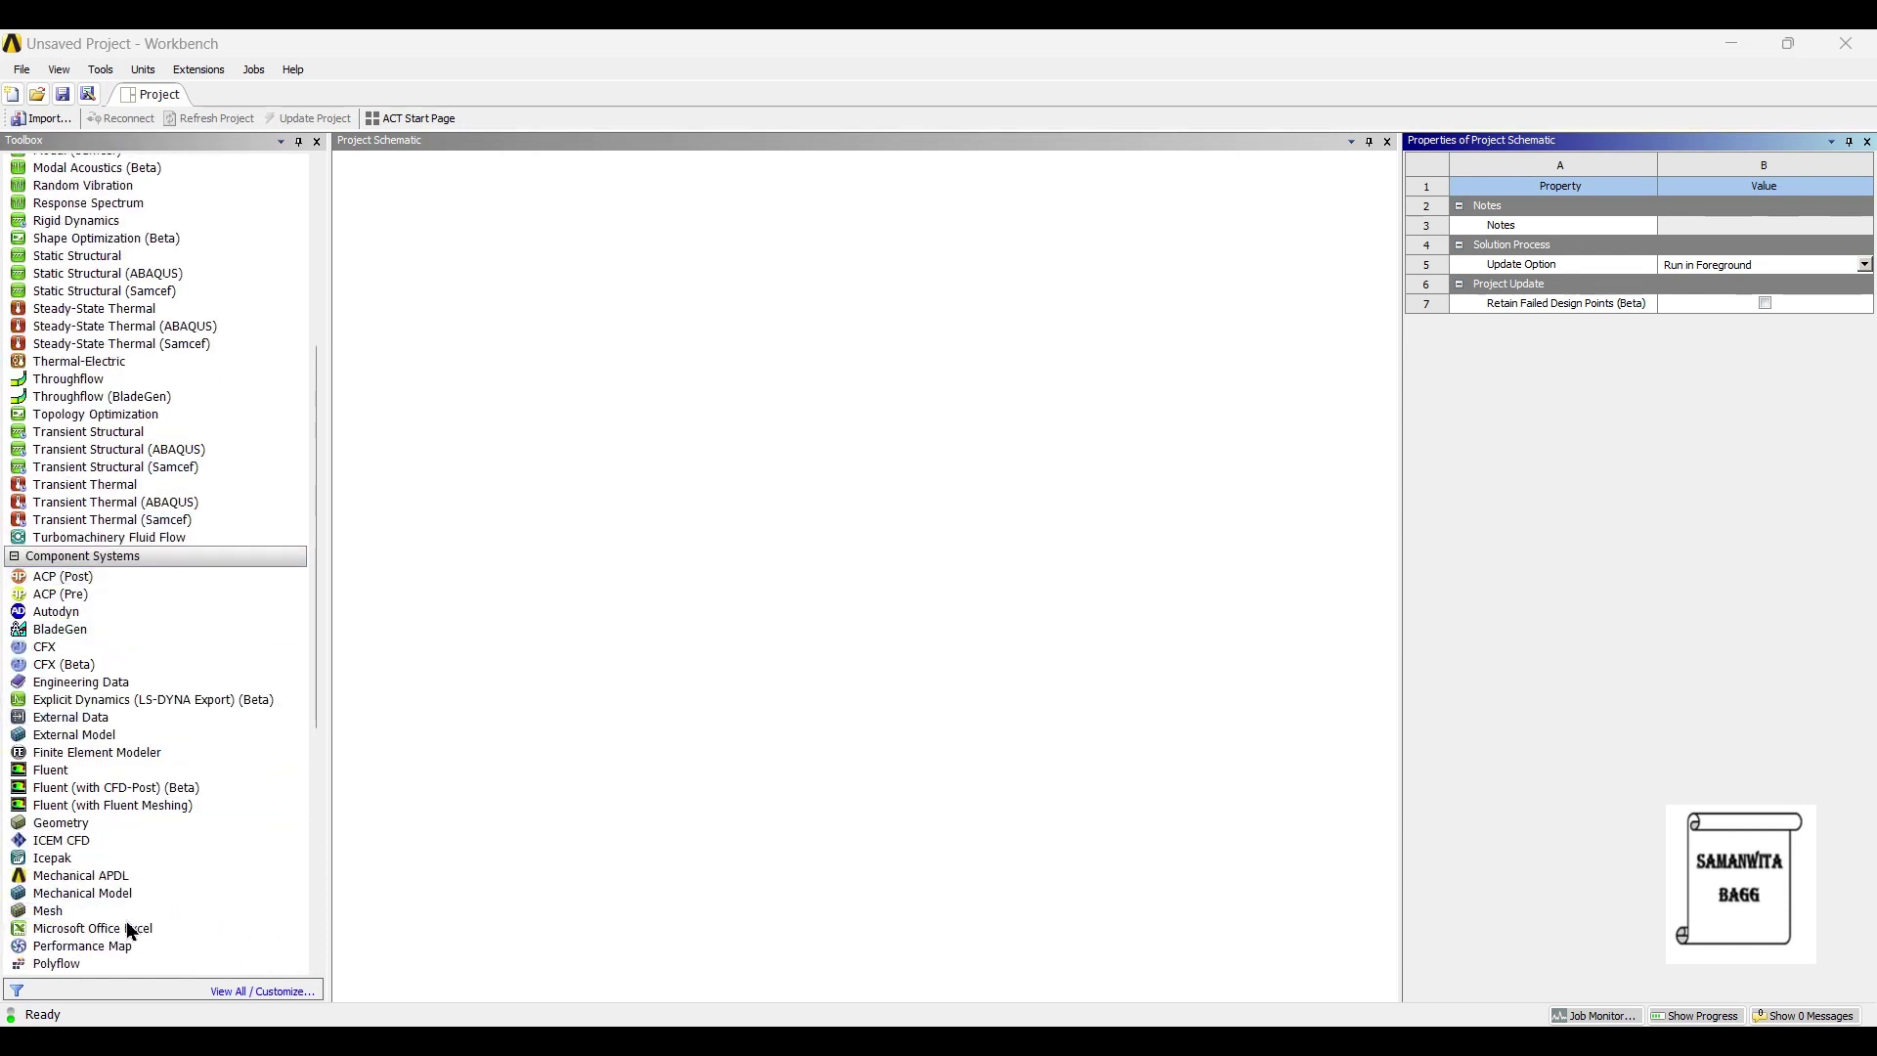
pyautogui.moveTo(117, 827); pyautogui.dragTo(692, 679)
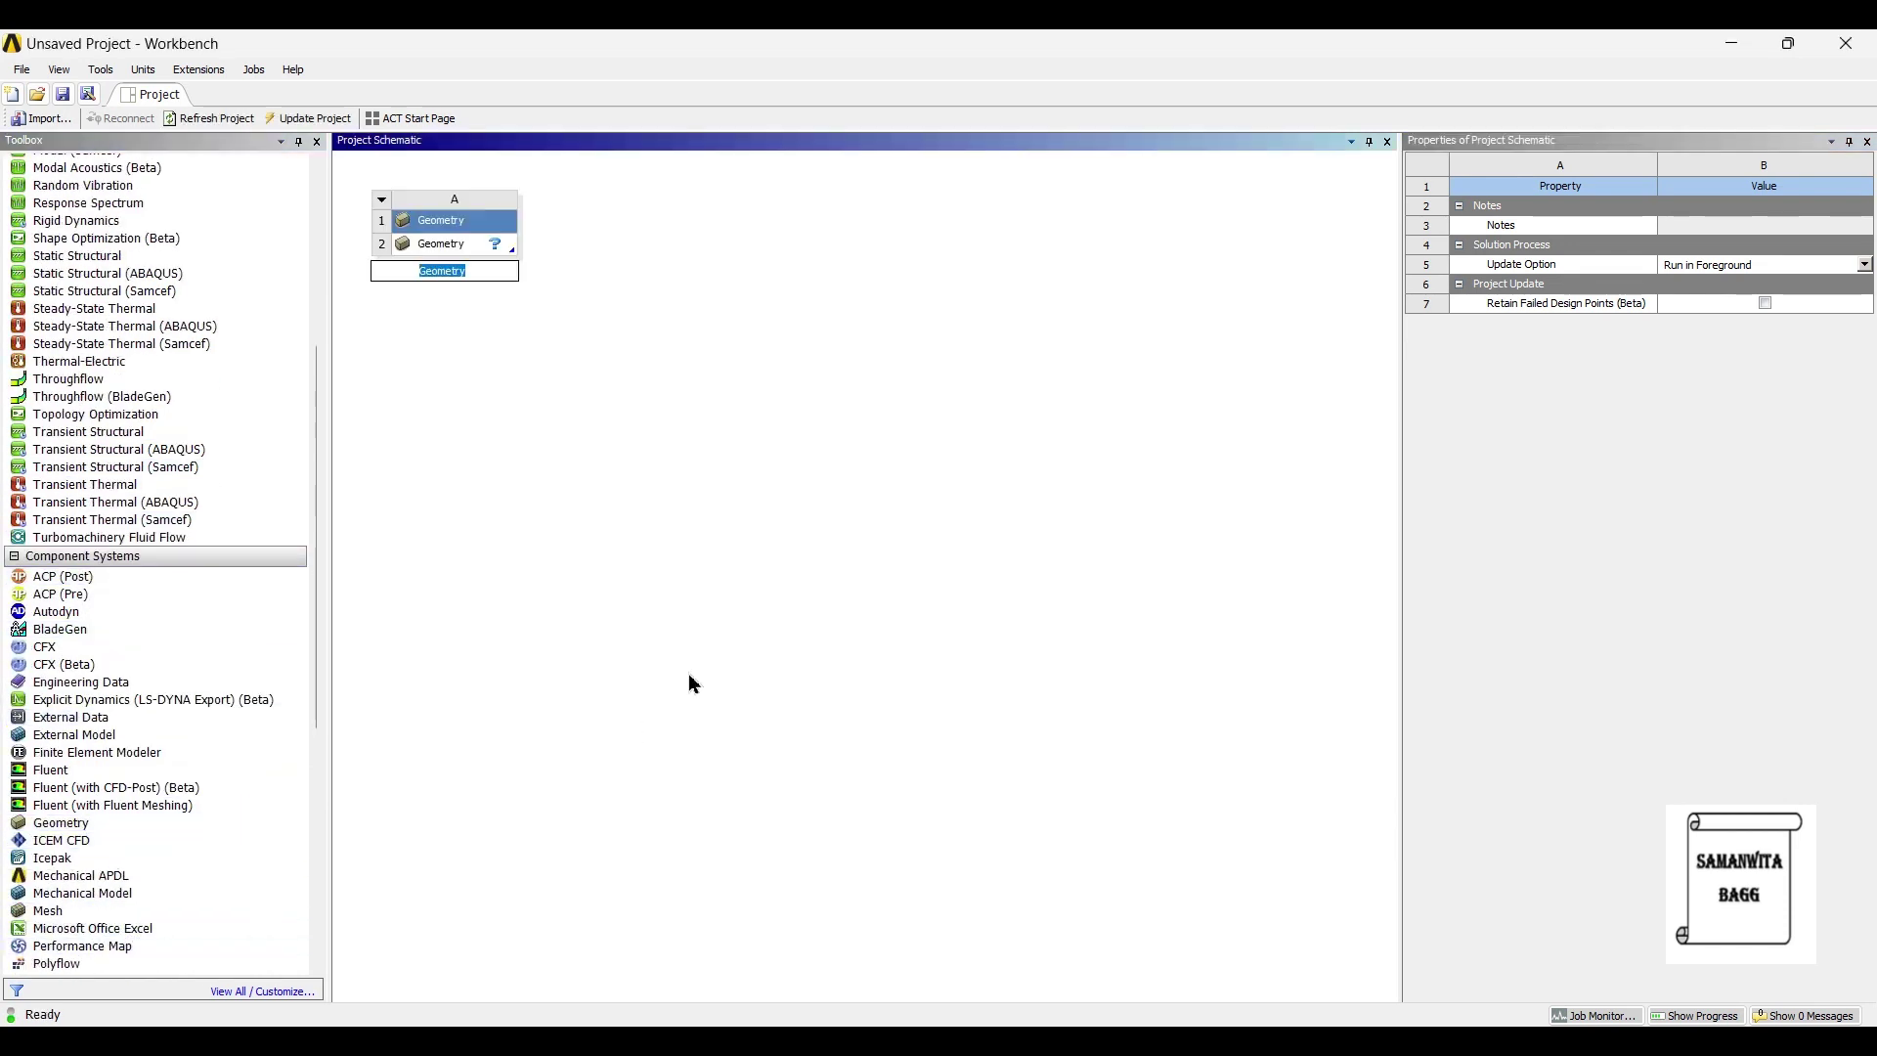
pyautogui.press('Return')
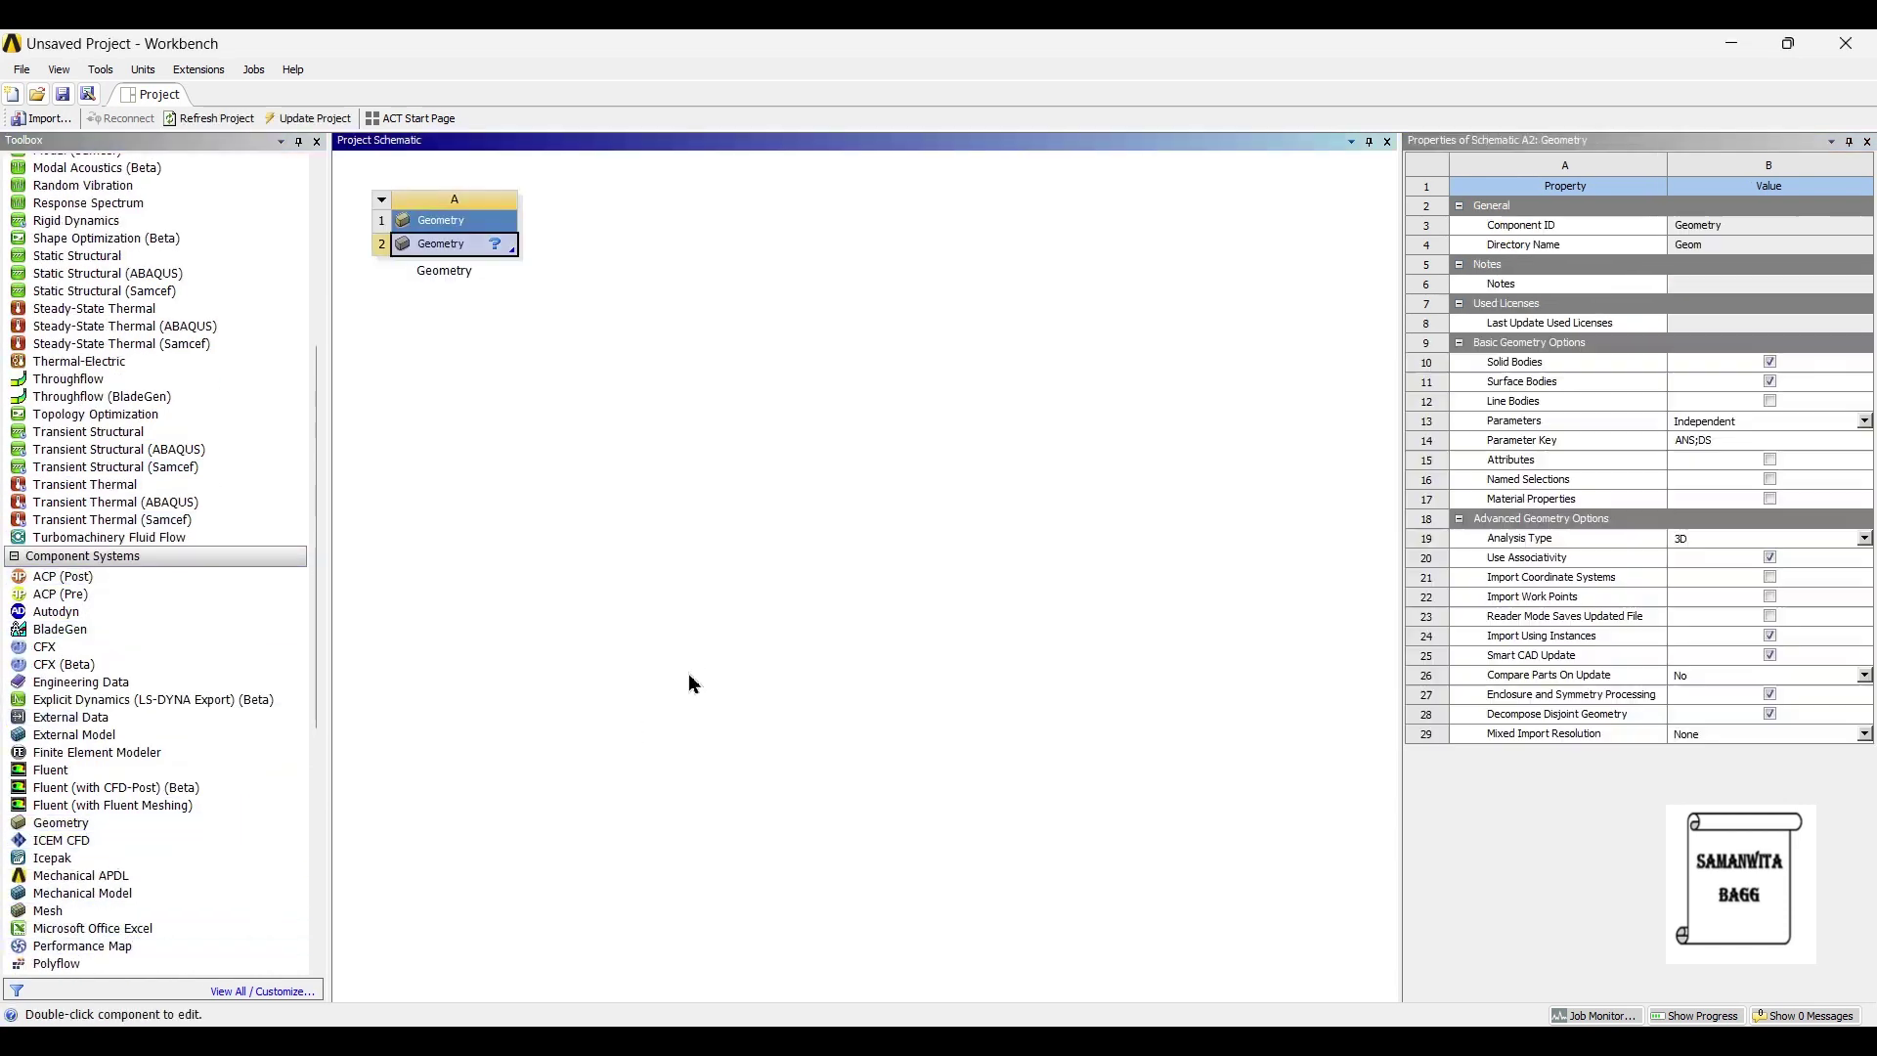
pyautogui.rightClick(471, 248)
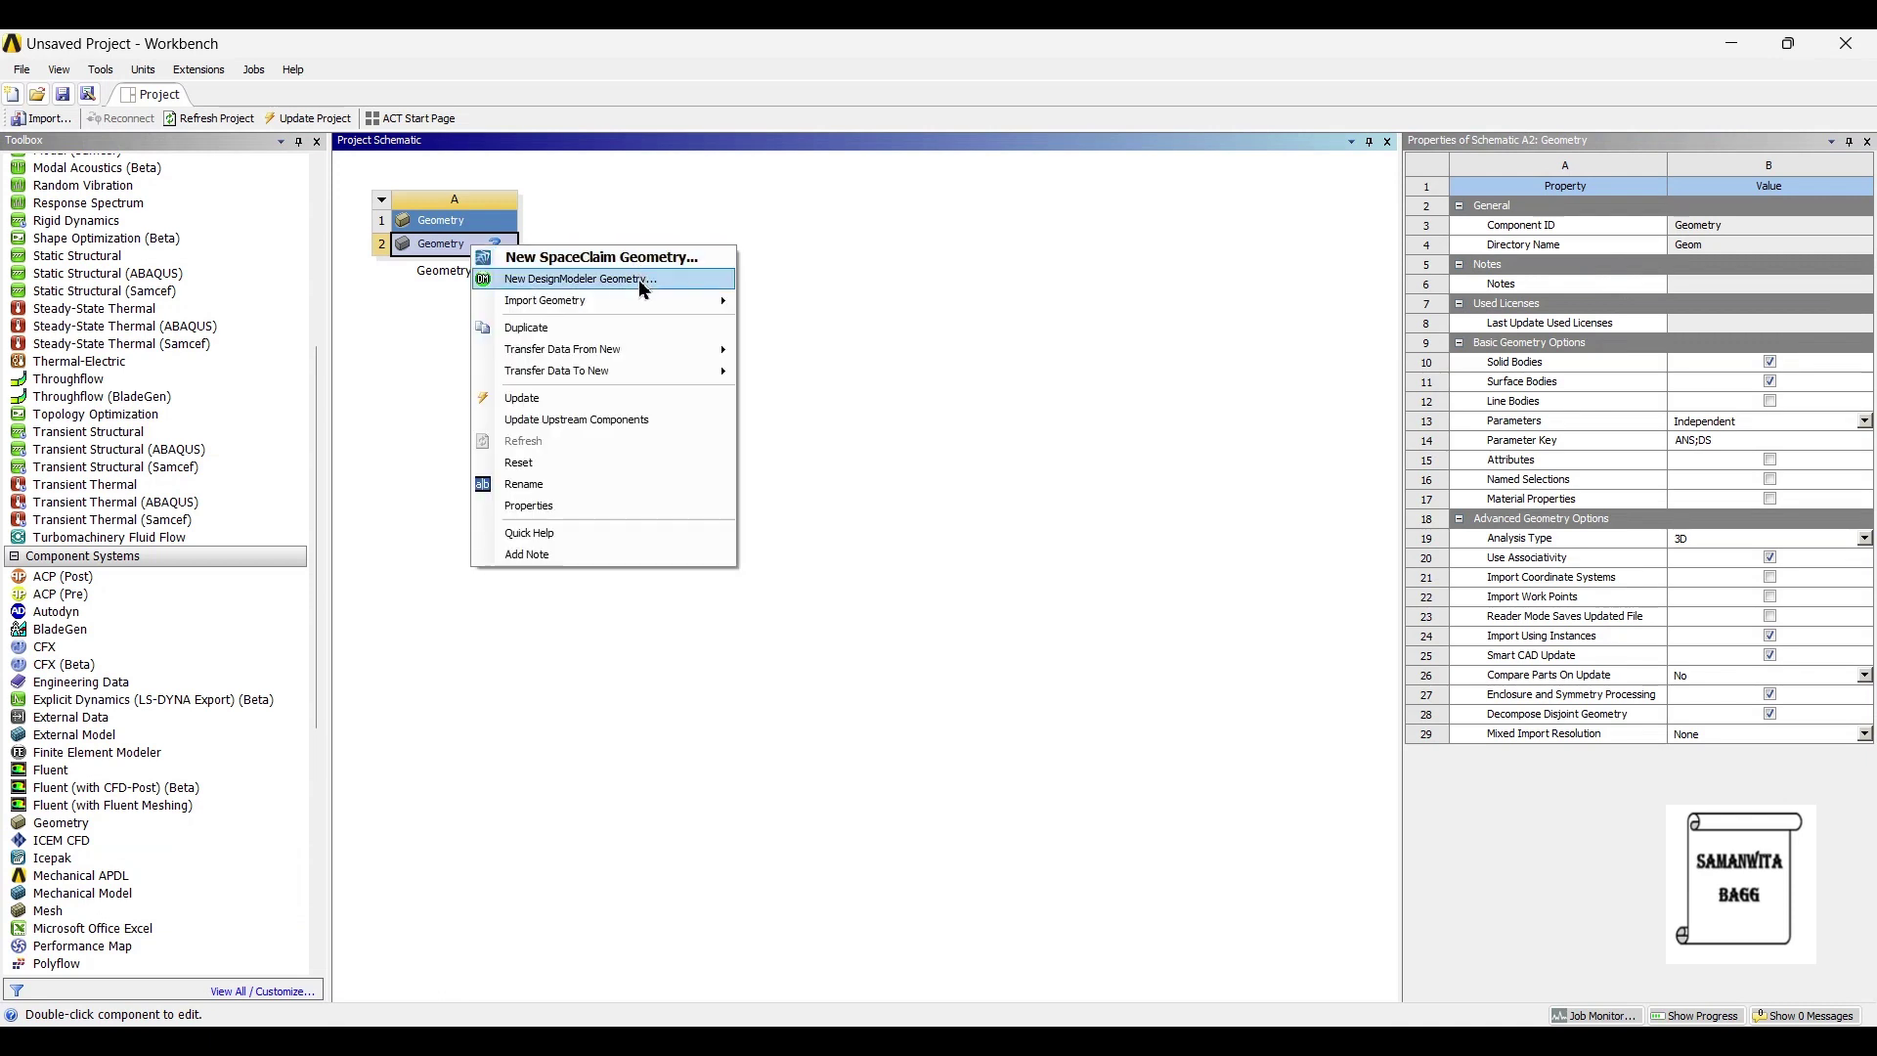
pyautogui.click(642, 284)
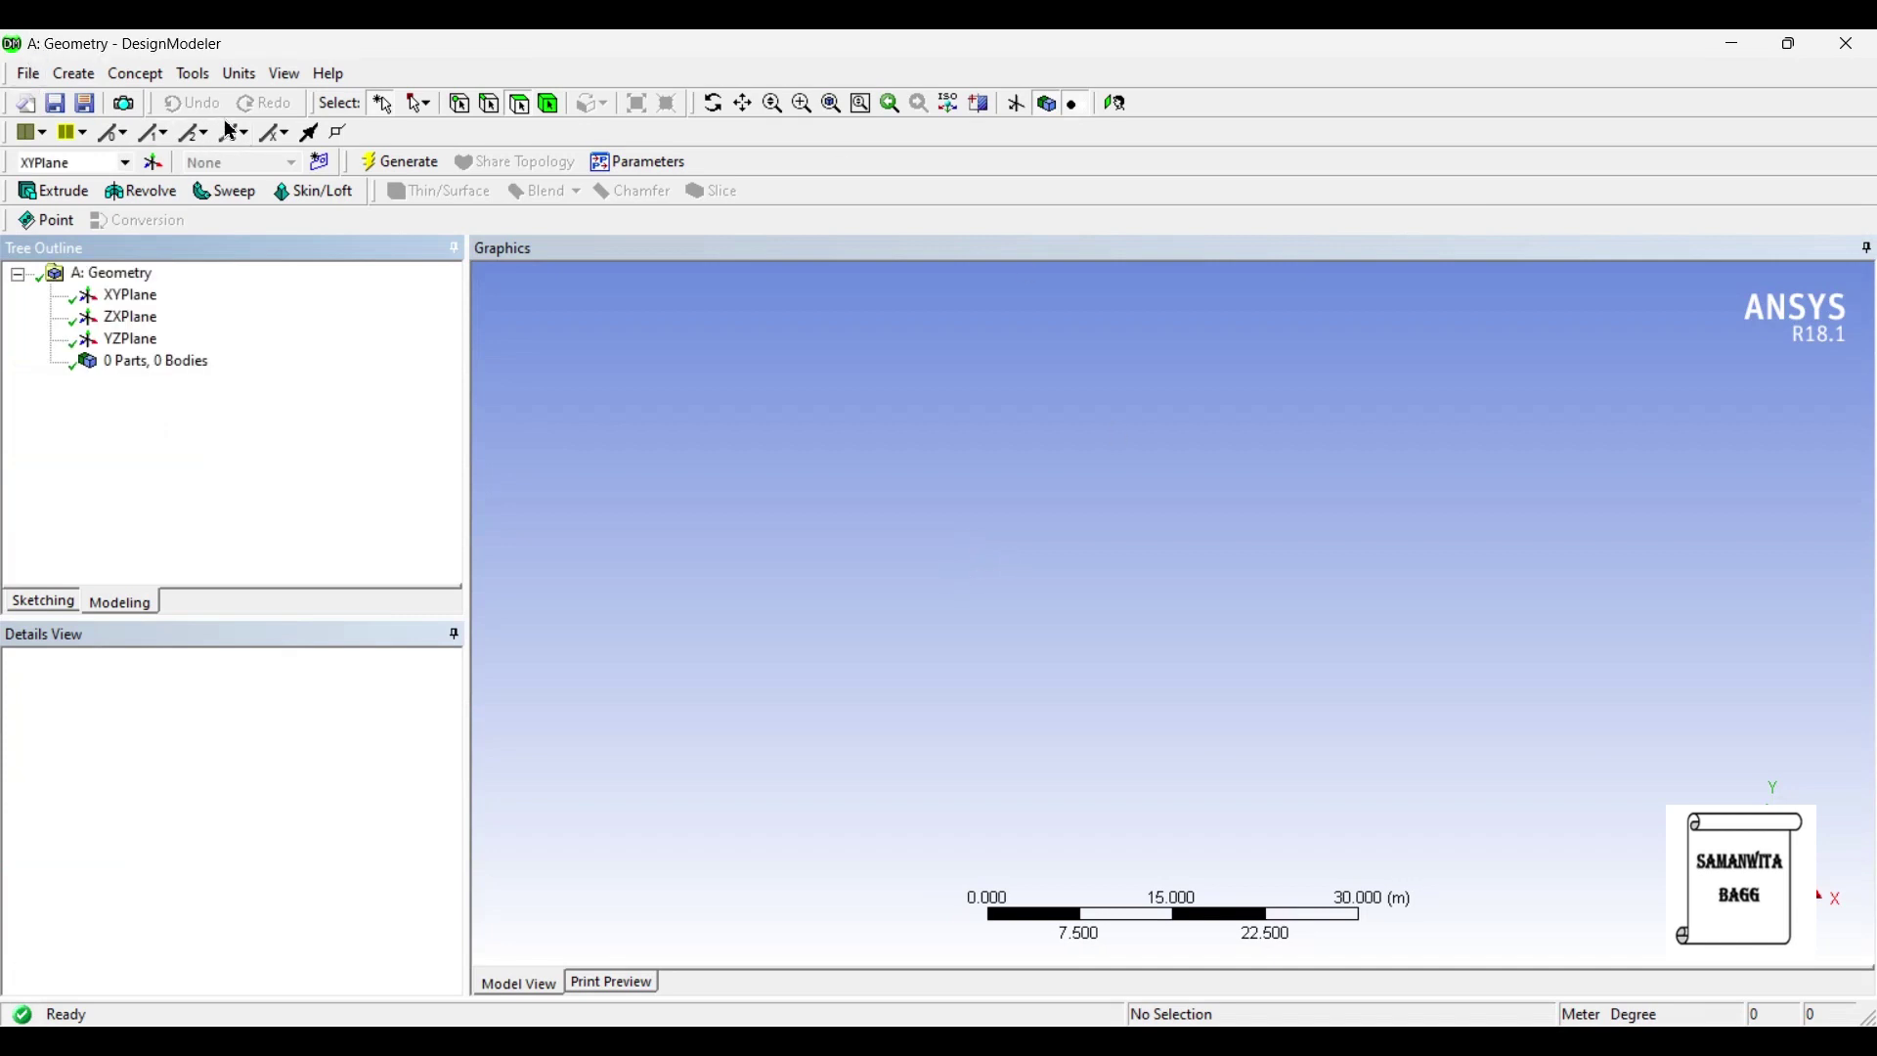
# Set the model units to millimetres and face the ZXPlane.
pyautogui.click(240, 74)
pyautogui.click(257, 151)
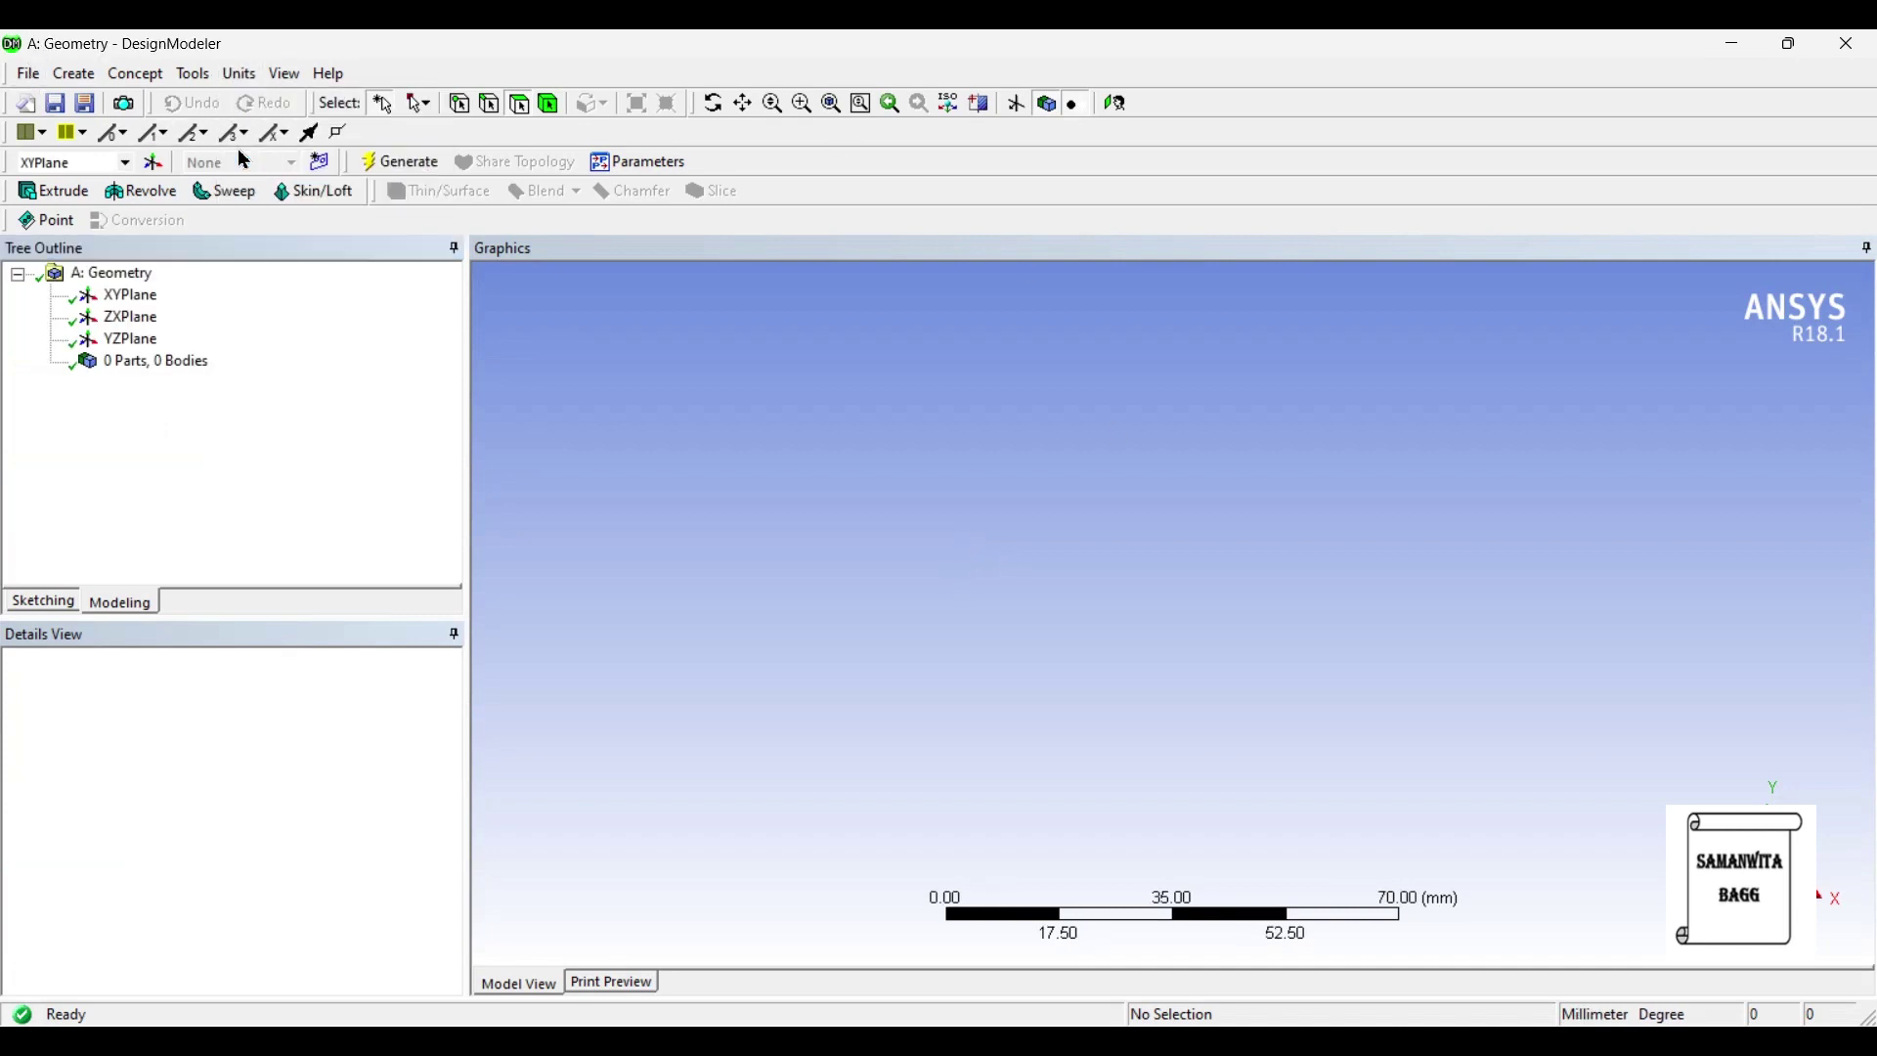
pyautogui.click(136, 319)
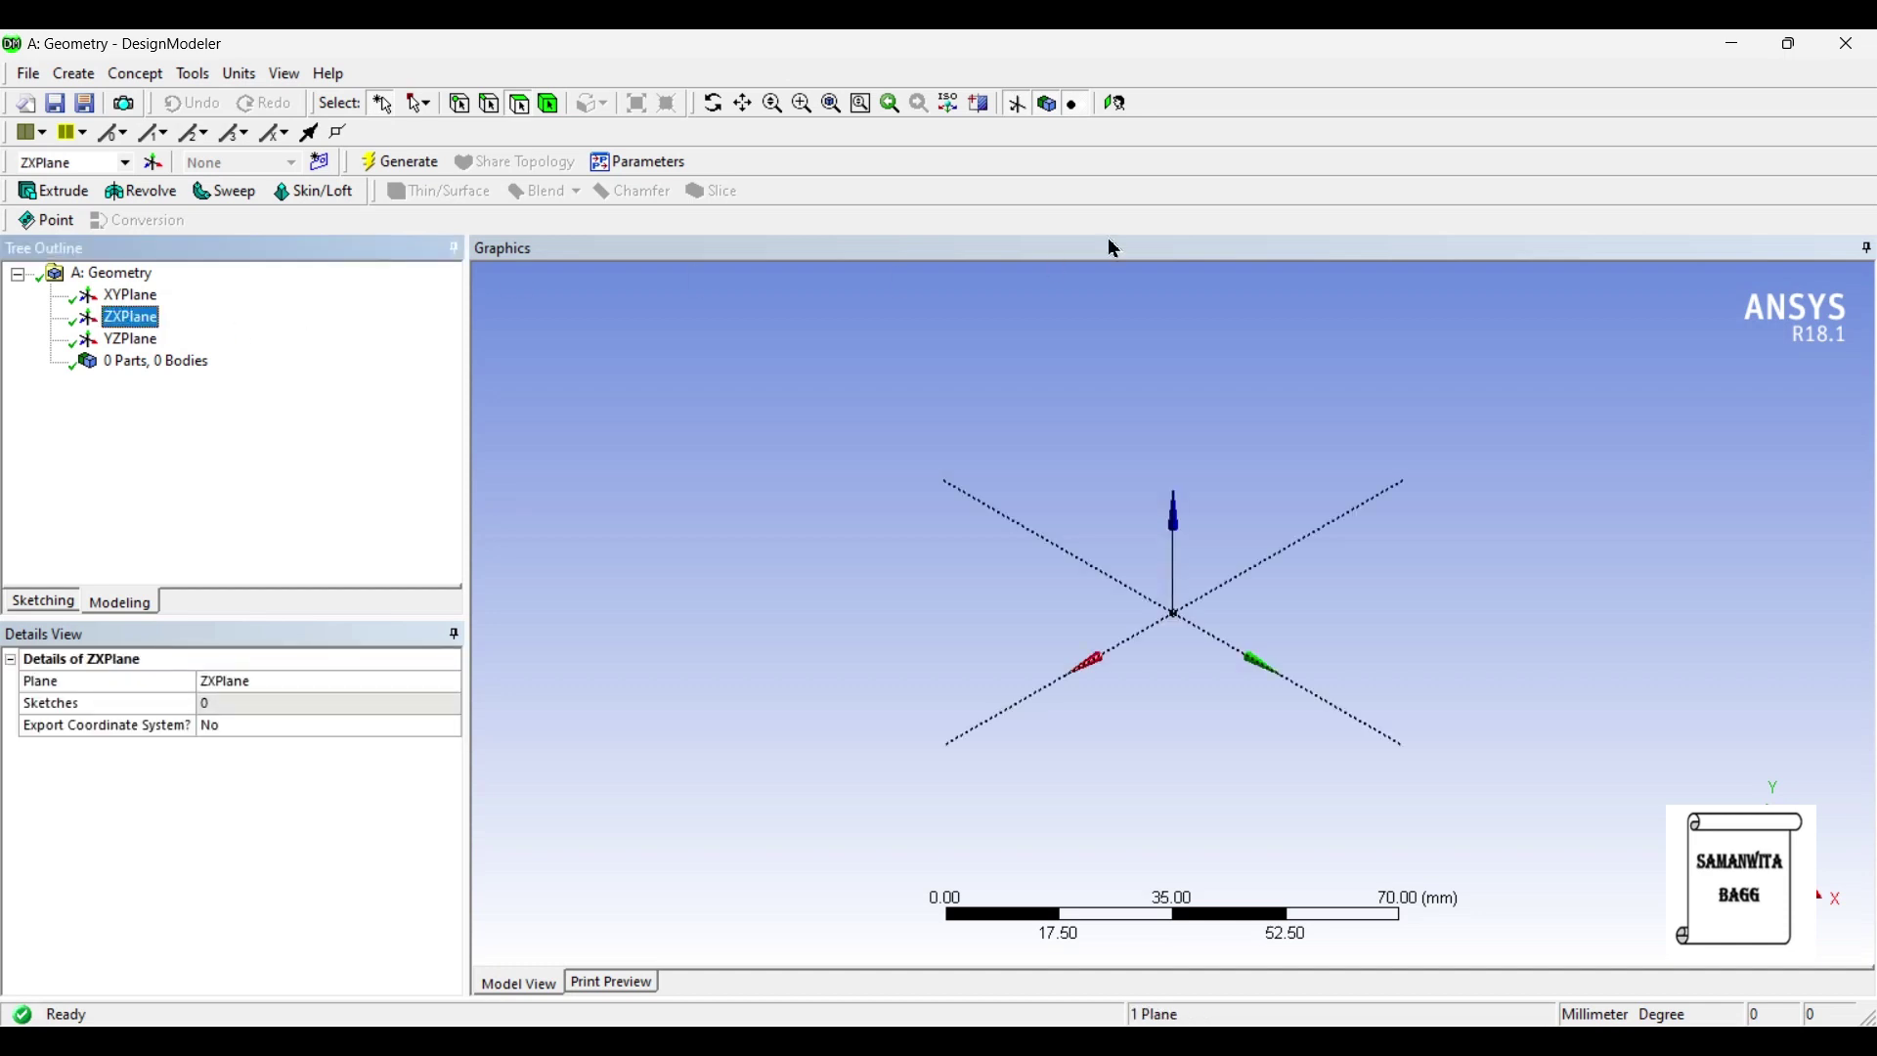
pyautogui.click(1116, 103)
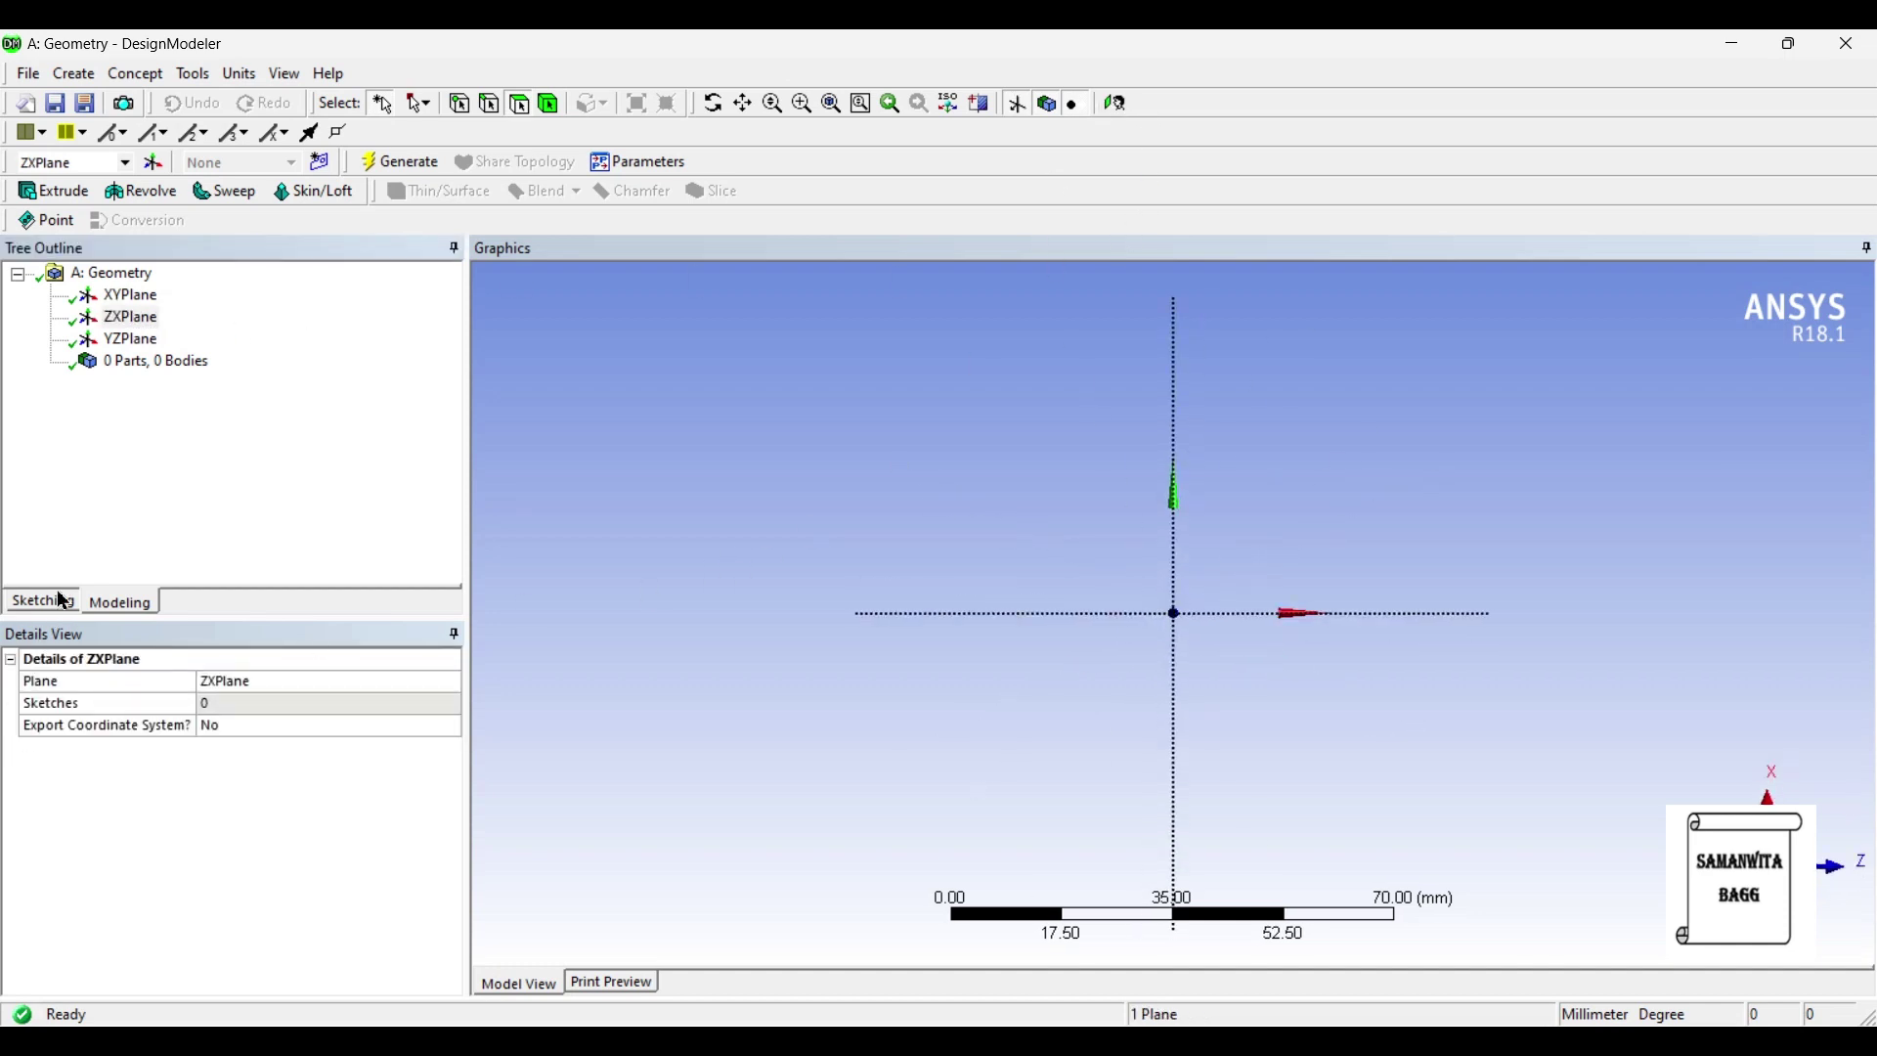
# Draw a circle centred at the origin of the ZXPlane.
pyautogui.click(51, 603)
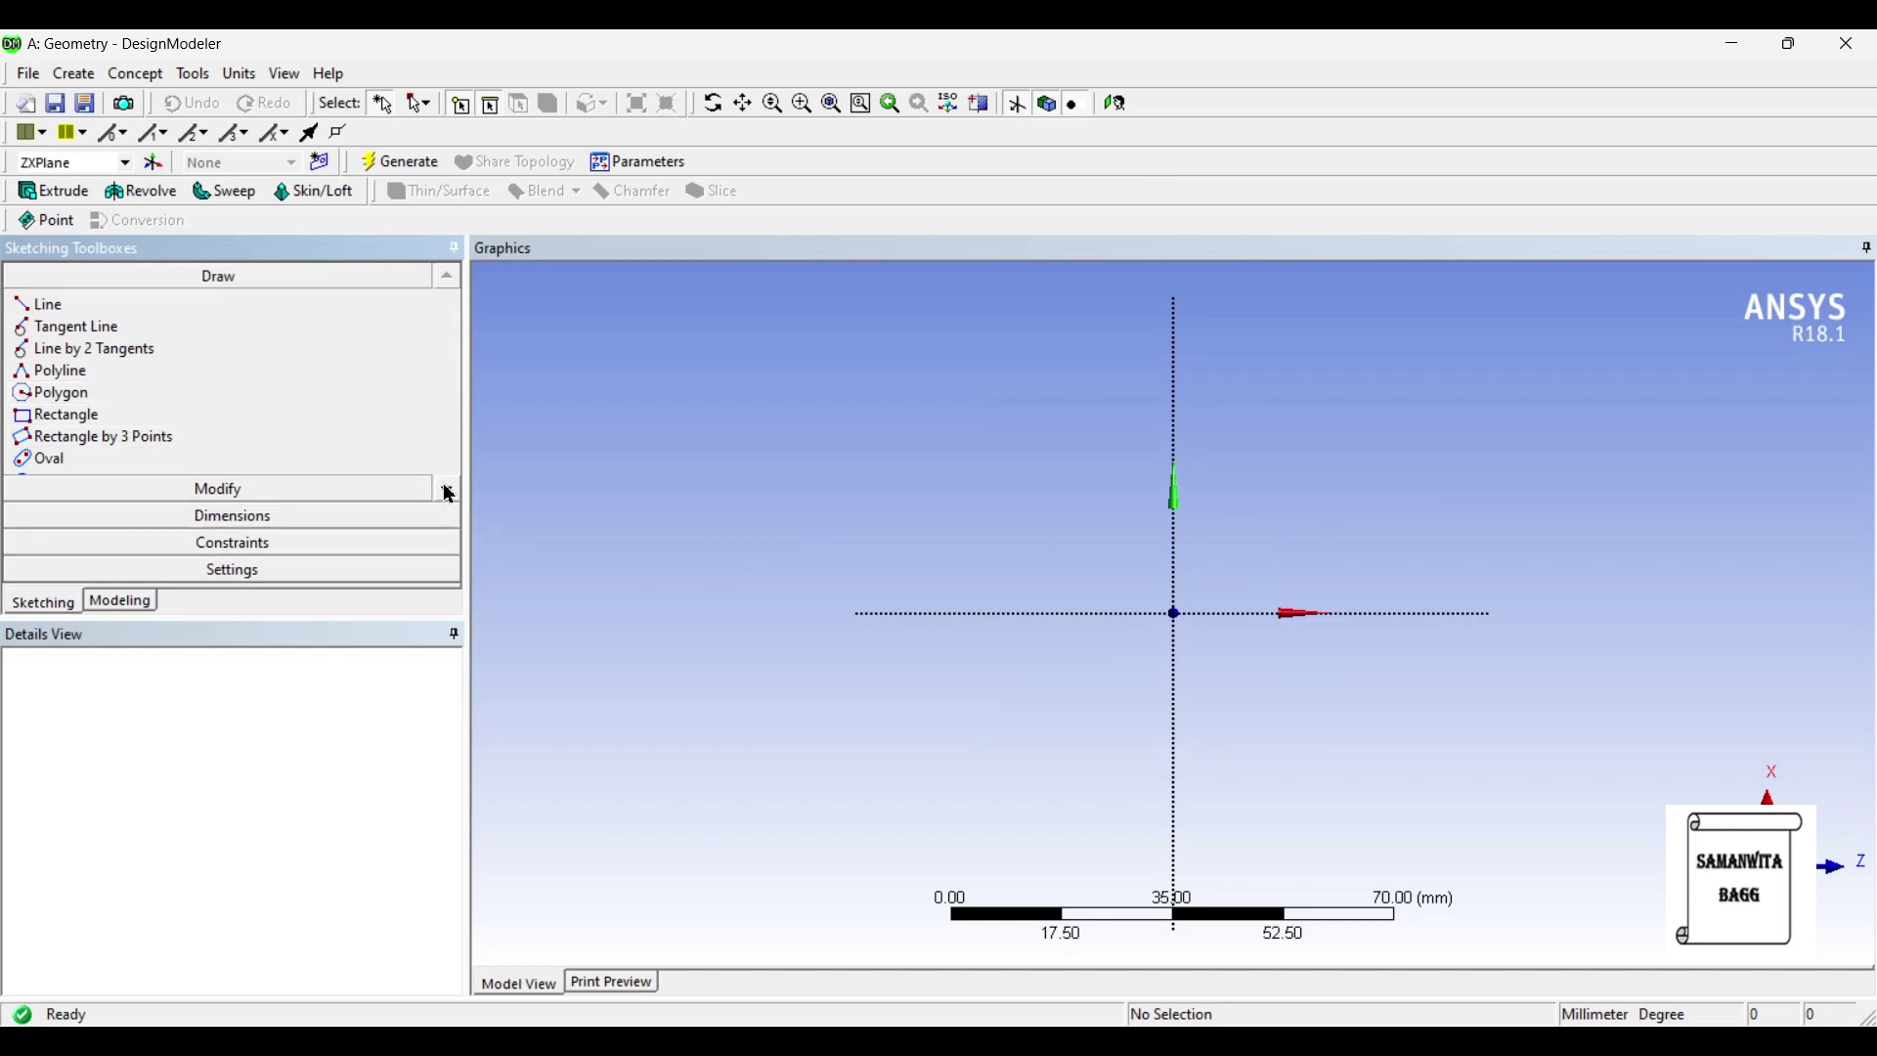
pyautogui.click(447, 489)
pyautogui.click(107, 461)
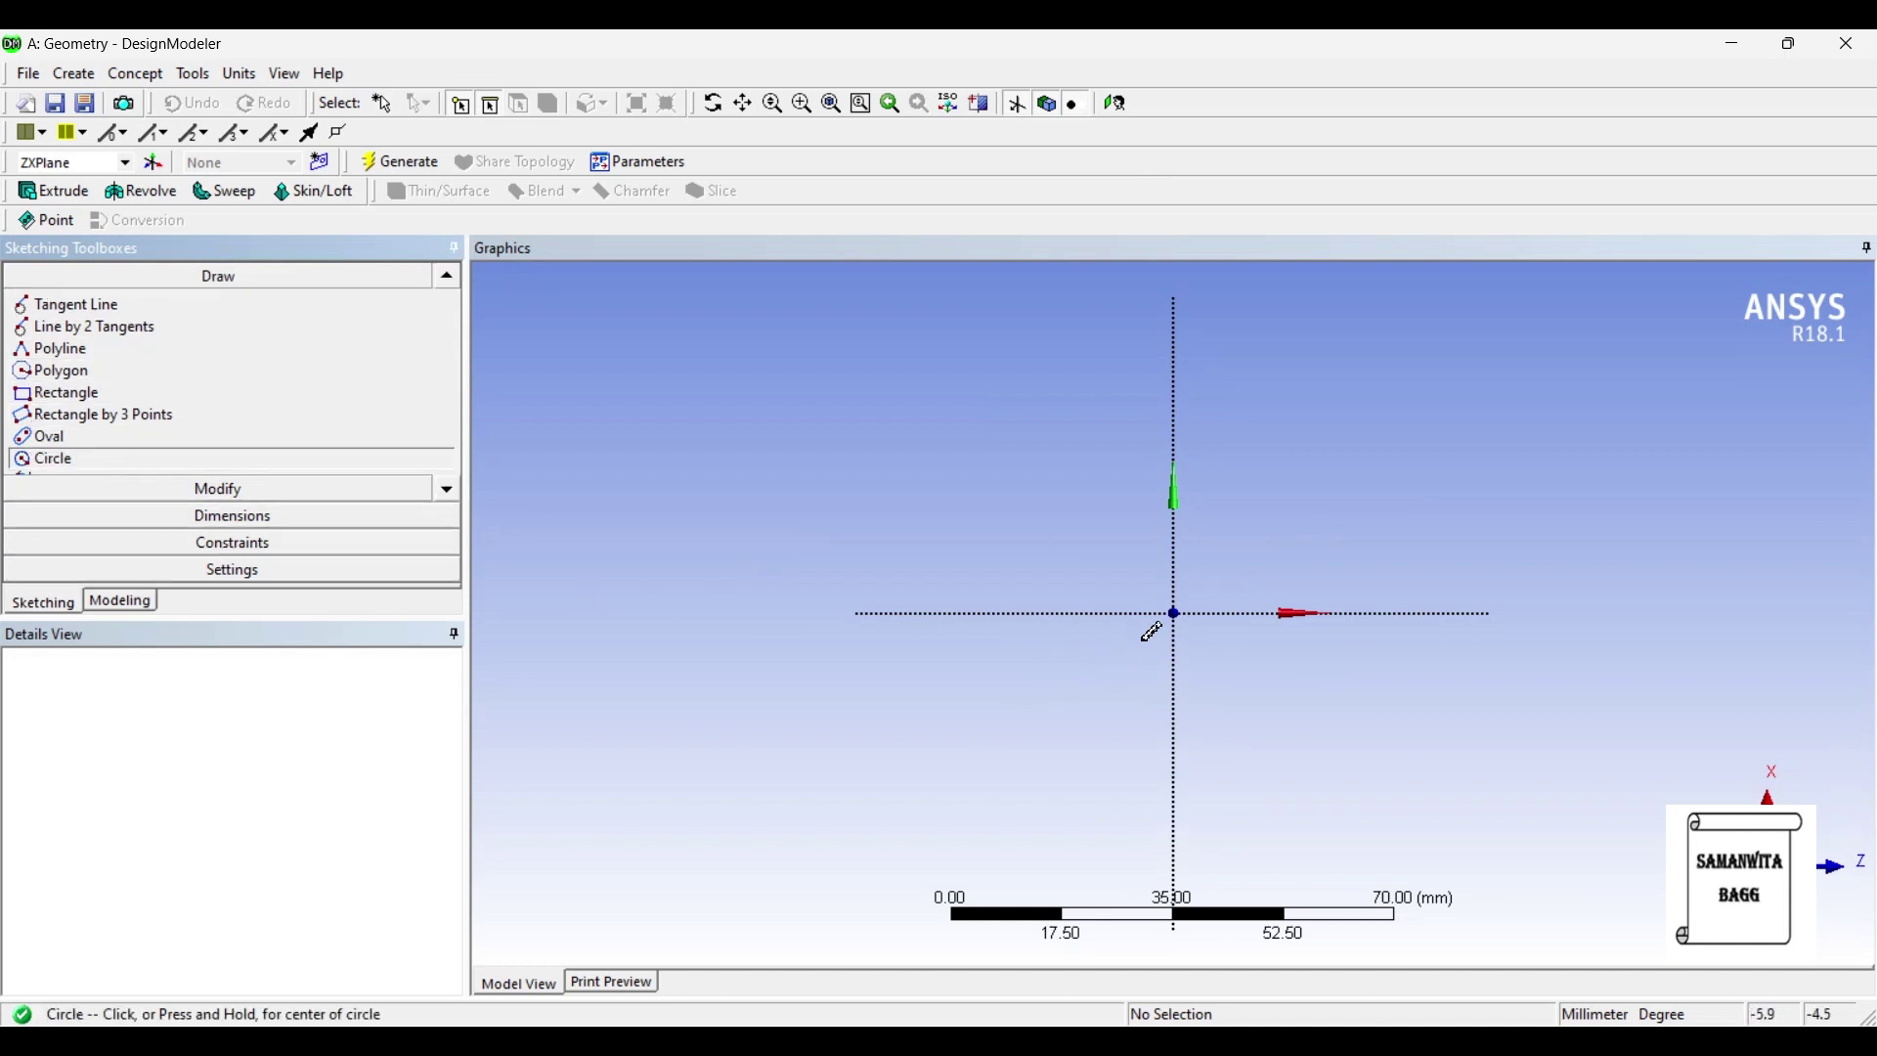
pyautogui.click(1177, 614)
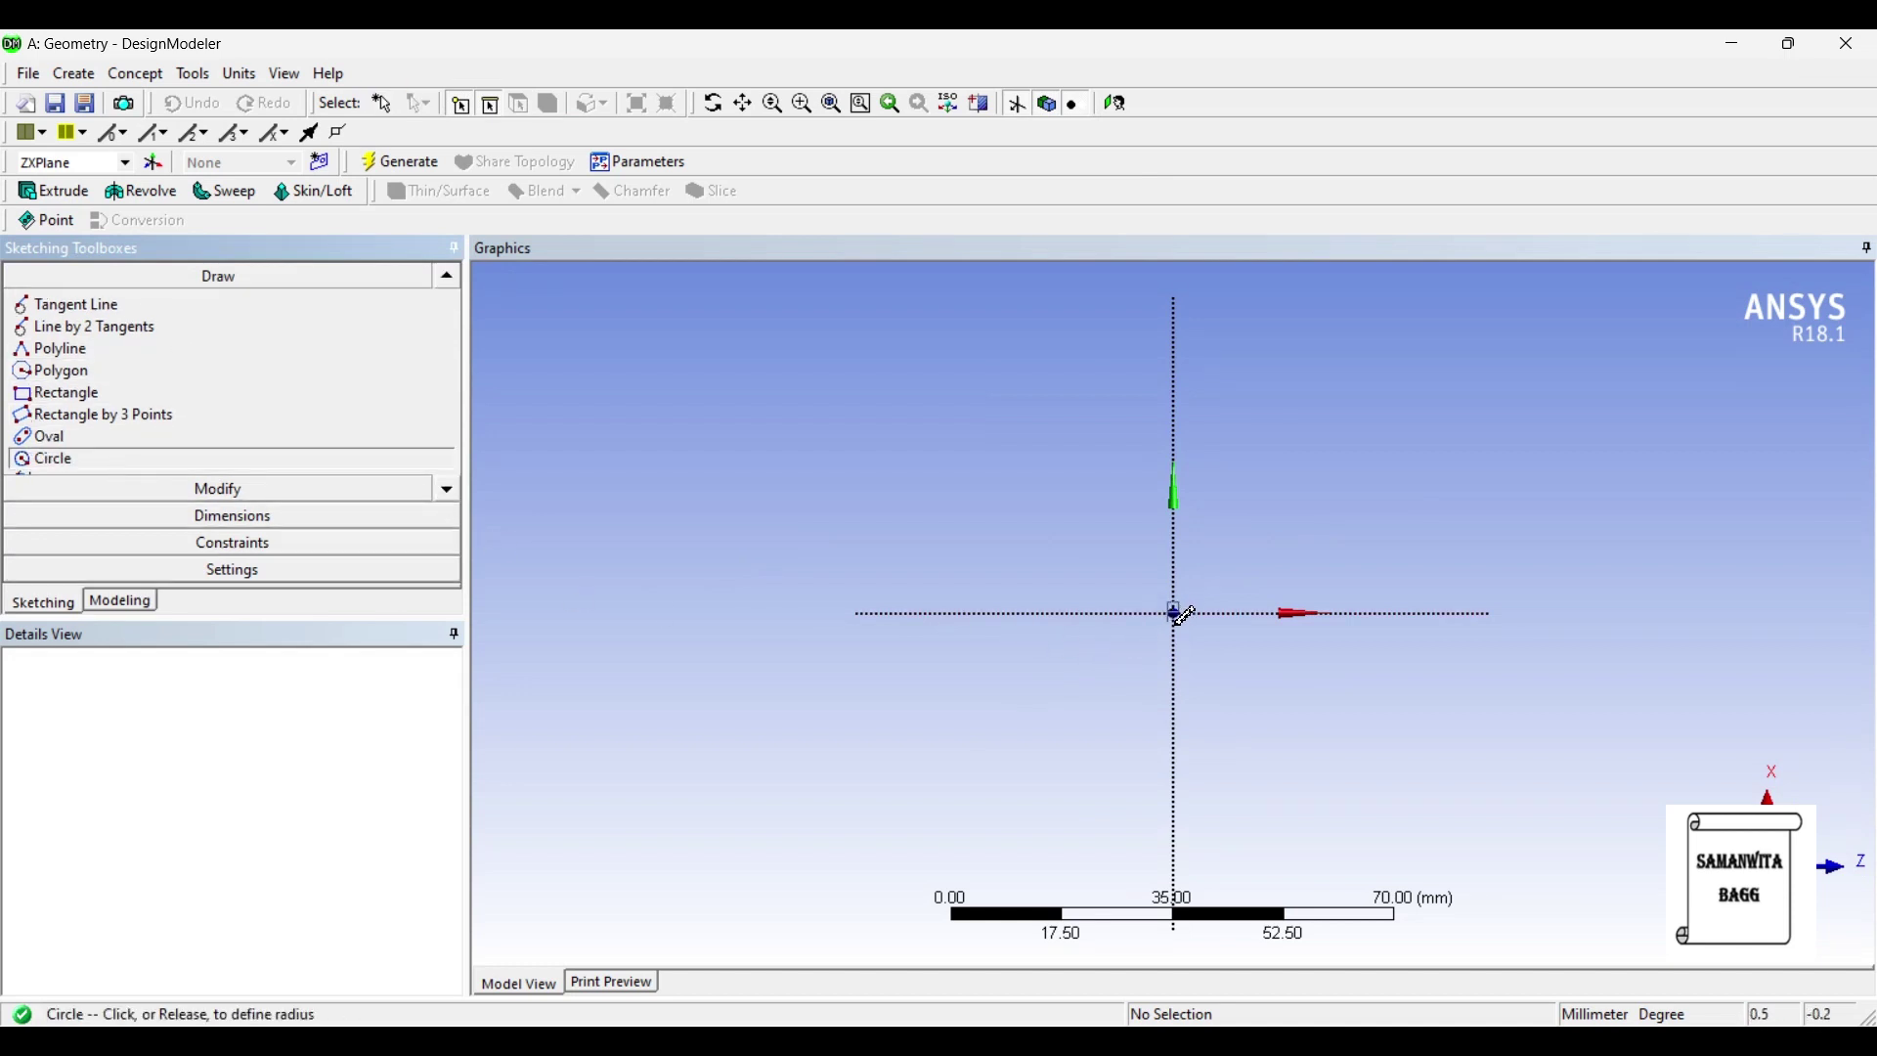
pyautogui.click(1271, 548)
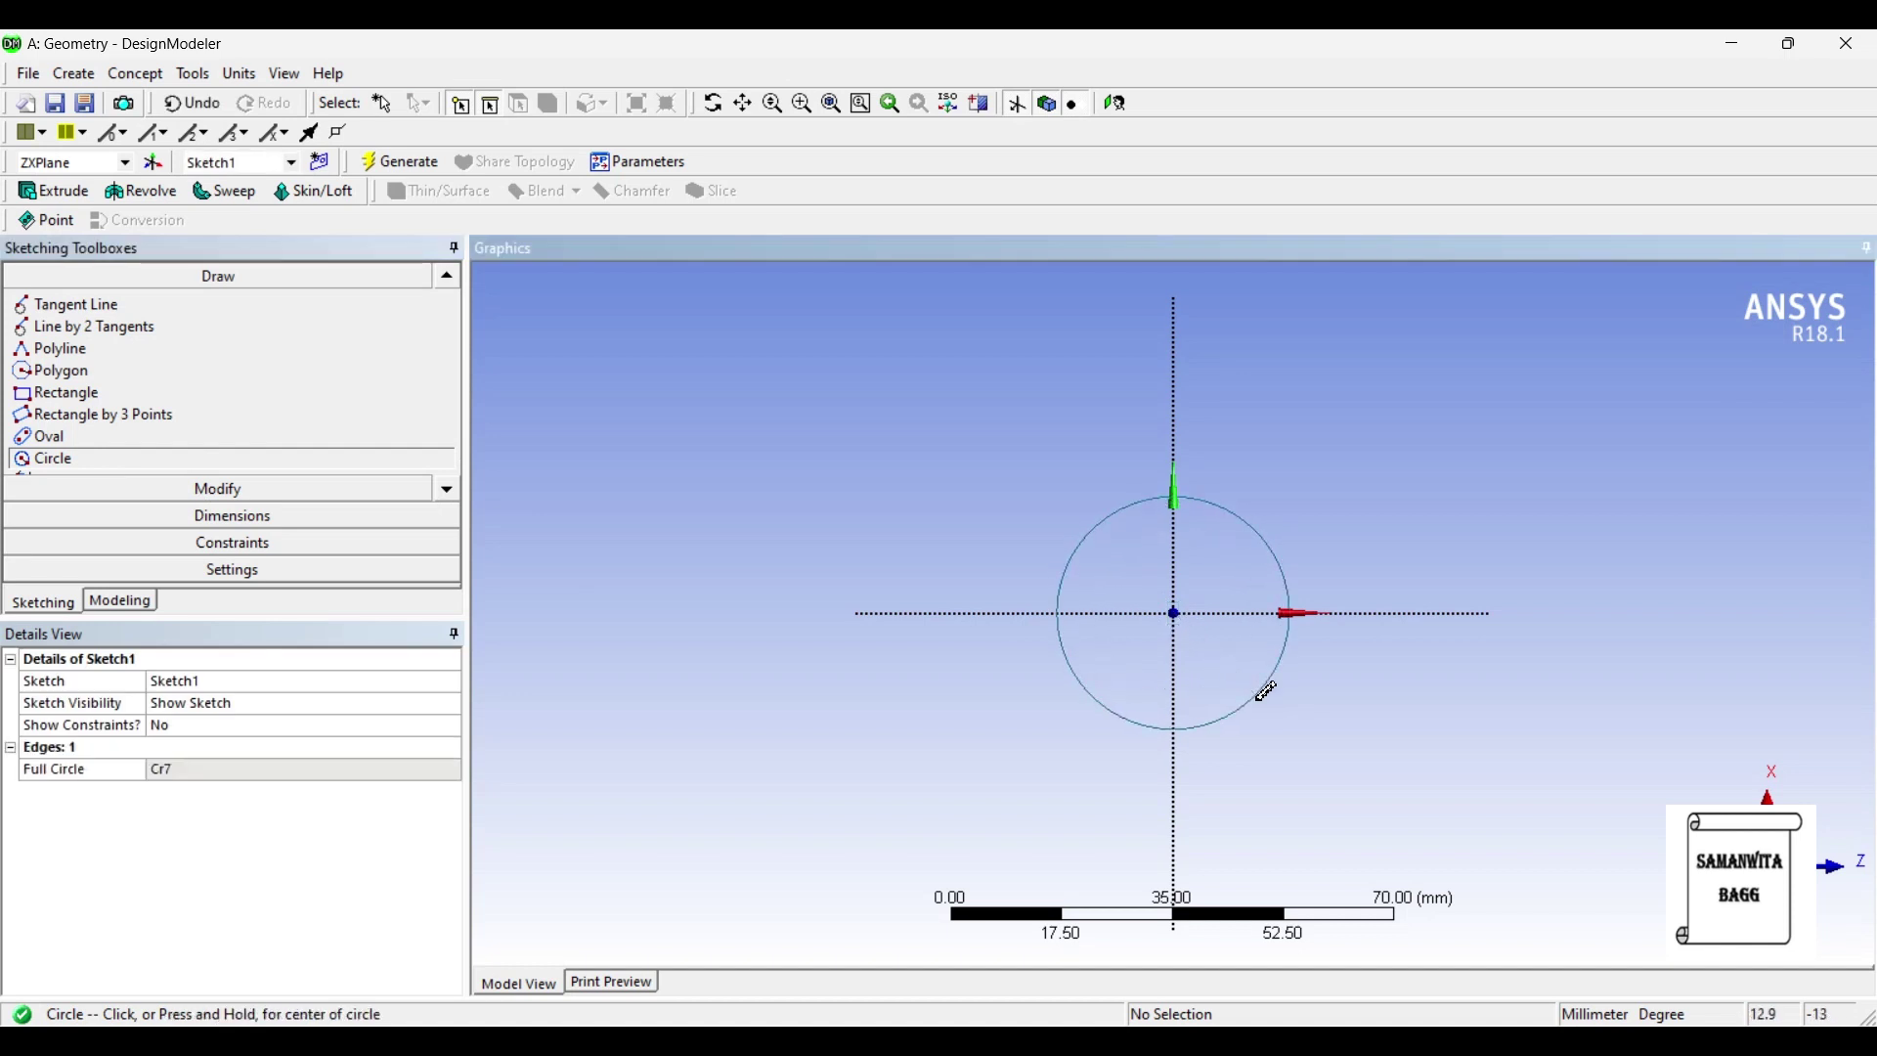
# Dimension the circle's diameter D1 as 20 mm and return to Modeling.
pyautogui.click(231, 516)
pyautogui.click(1257, 536)
pyautogui.click(1400, 489)
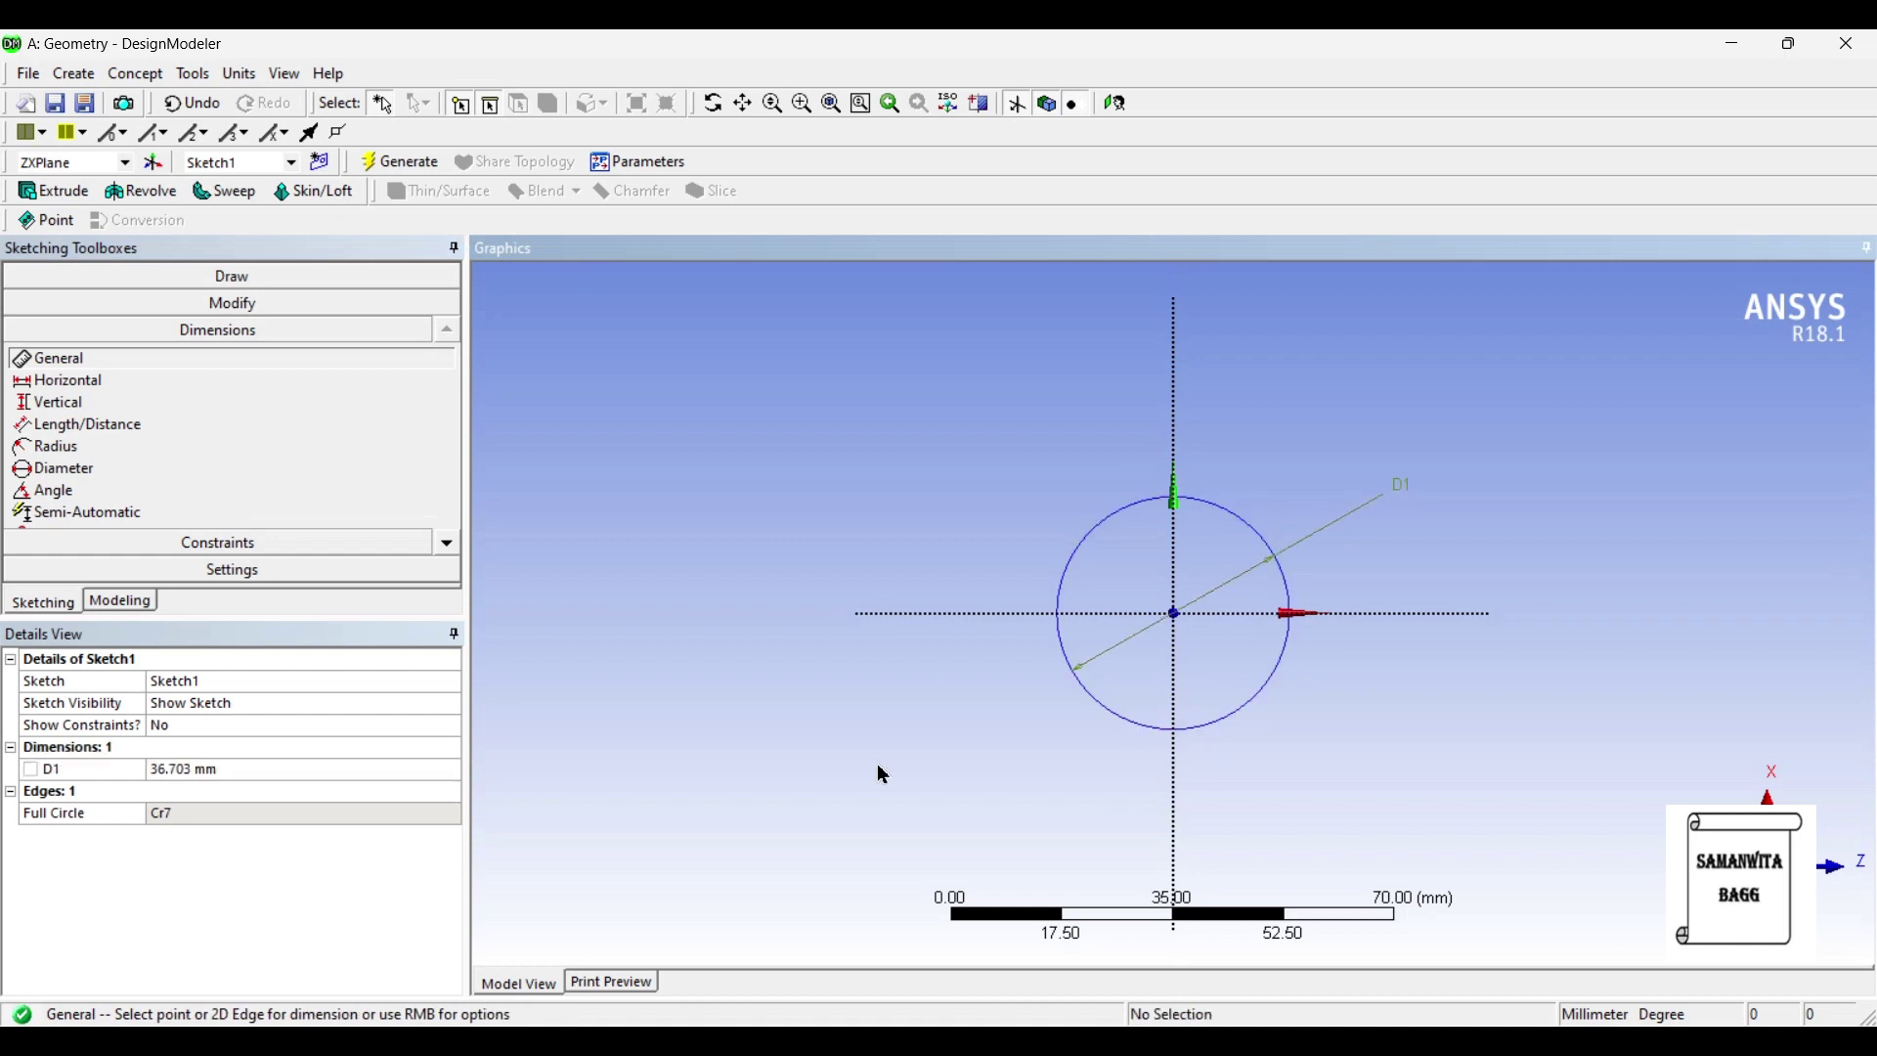
pyautogui.click(201, 768)
pyautogui.write('20')
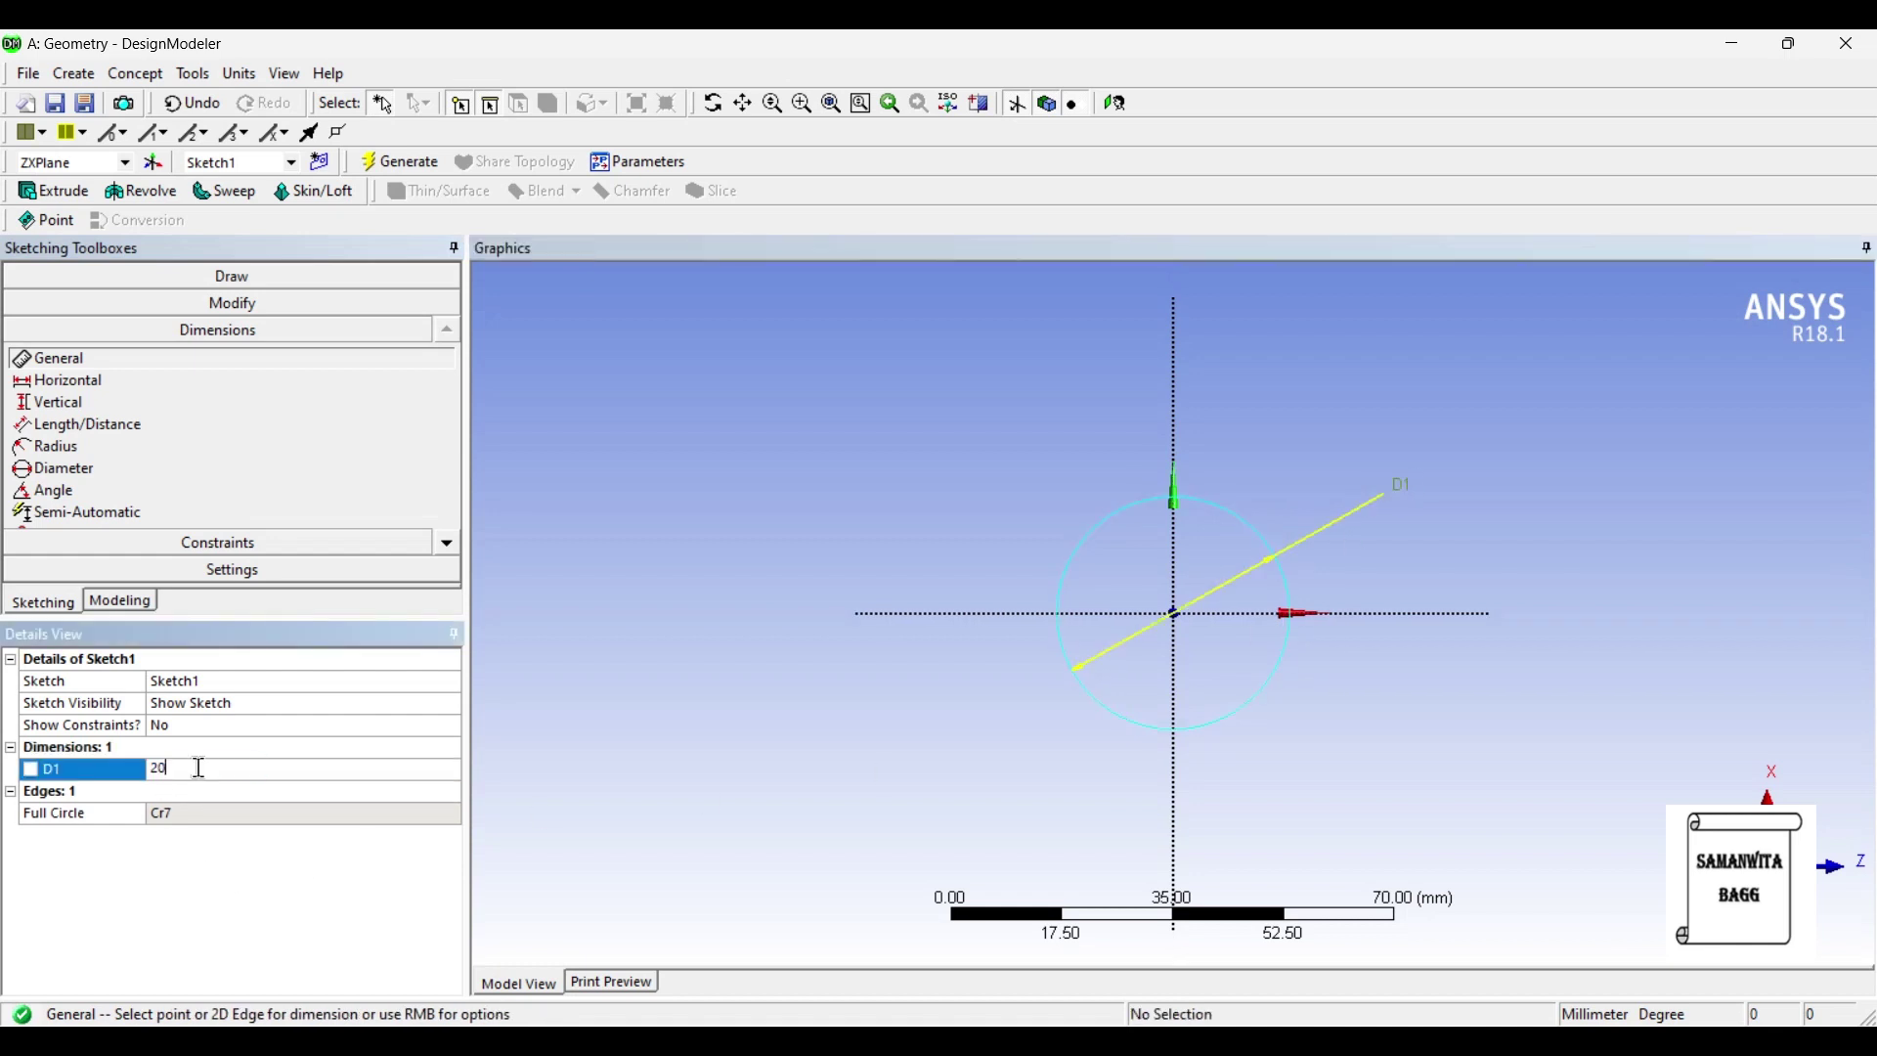
pyautogui.press('Return')
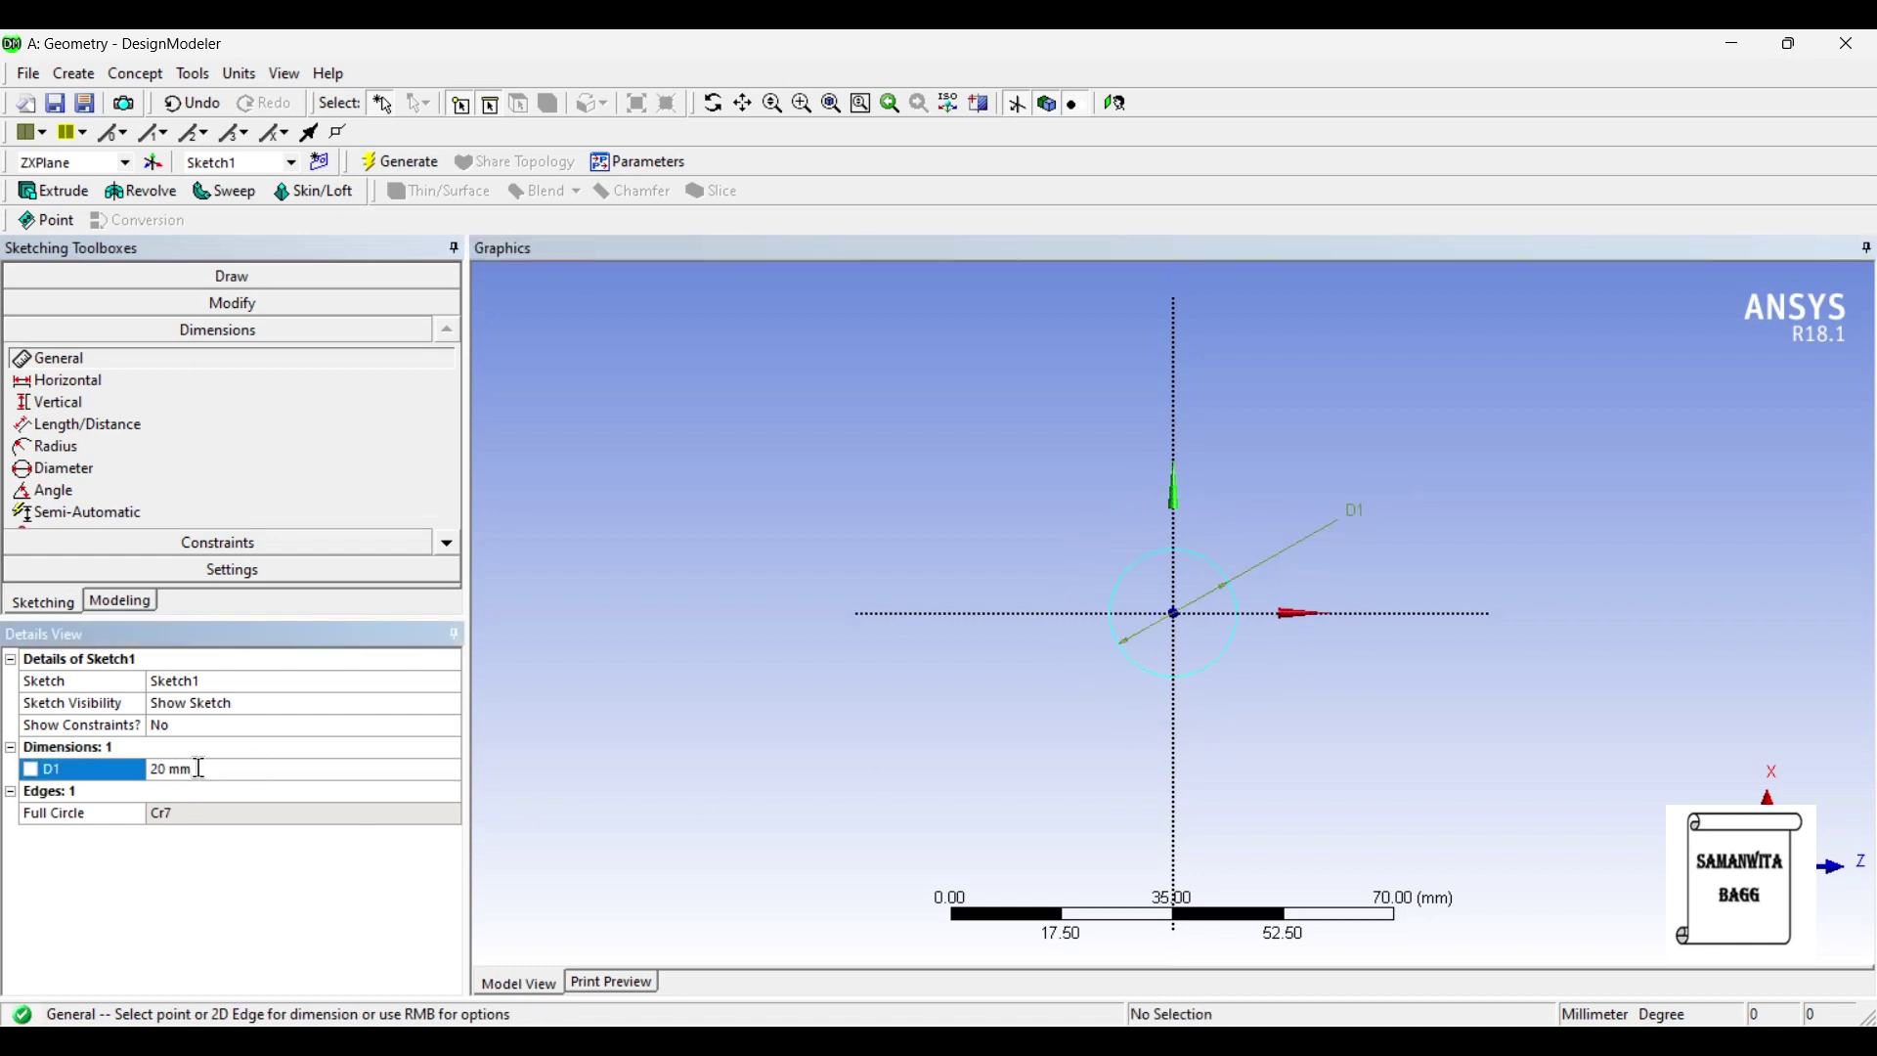
pyautogui.click(145, 607)
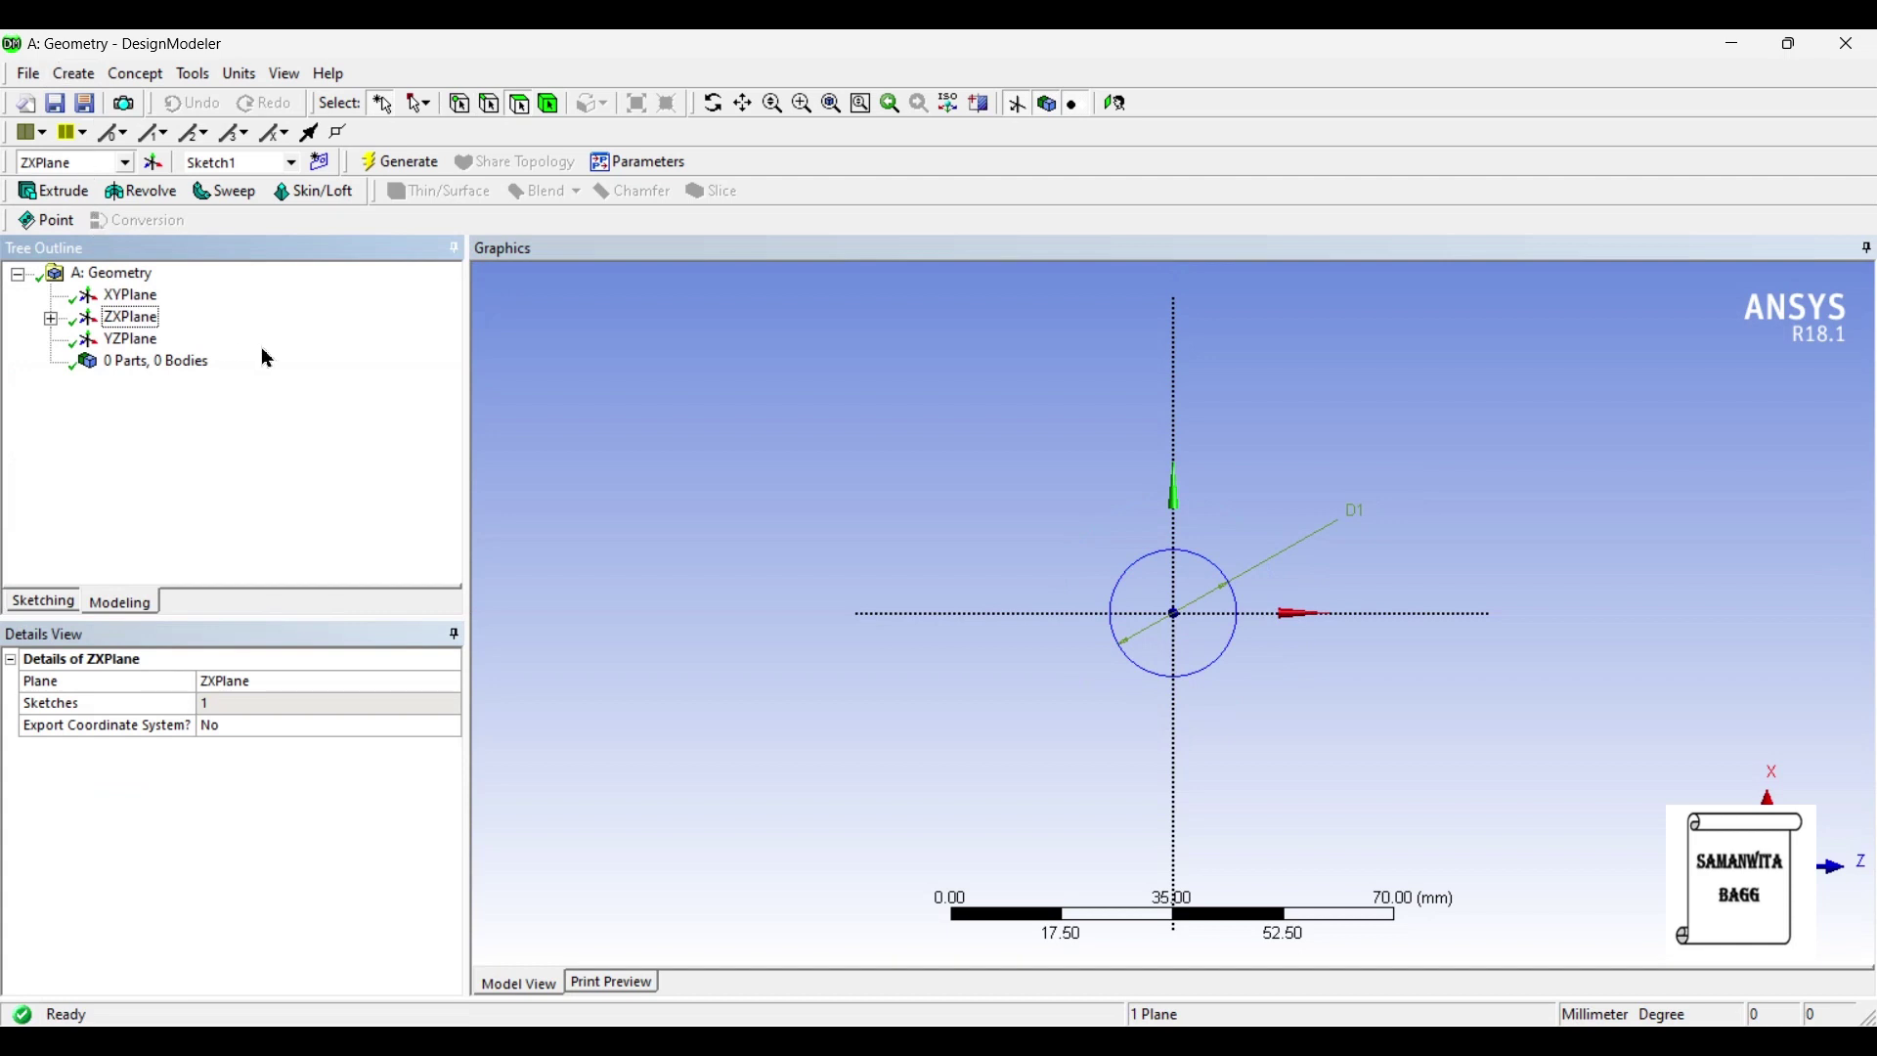
pyautogui.click(57, 194)
# Extrude Sketch1 to a depth of 100 mm and generate the solid cylinder.
pyautogui.click(215, 703)
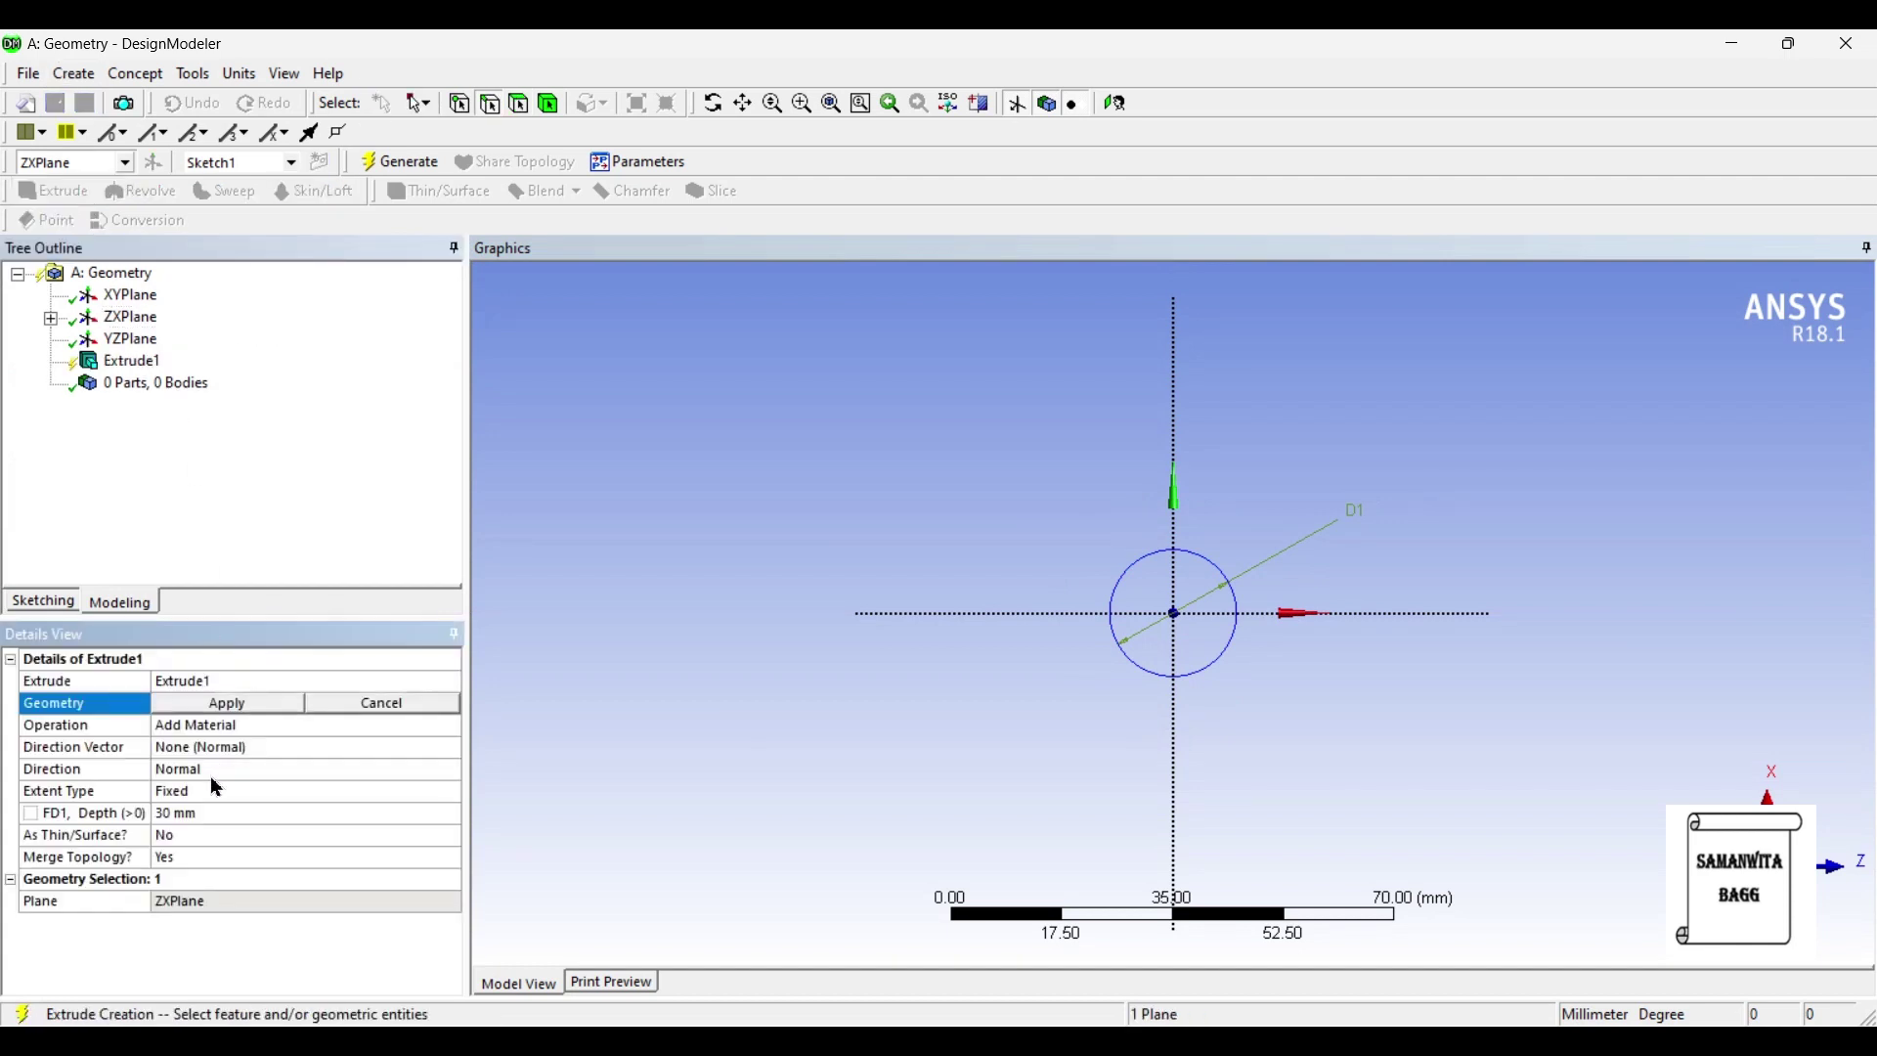
pyautogui.click(51, 318)
pyautogui.click(157, 340)
pyautogui.click(198, 706)
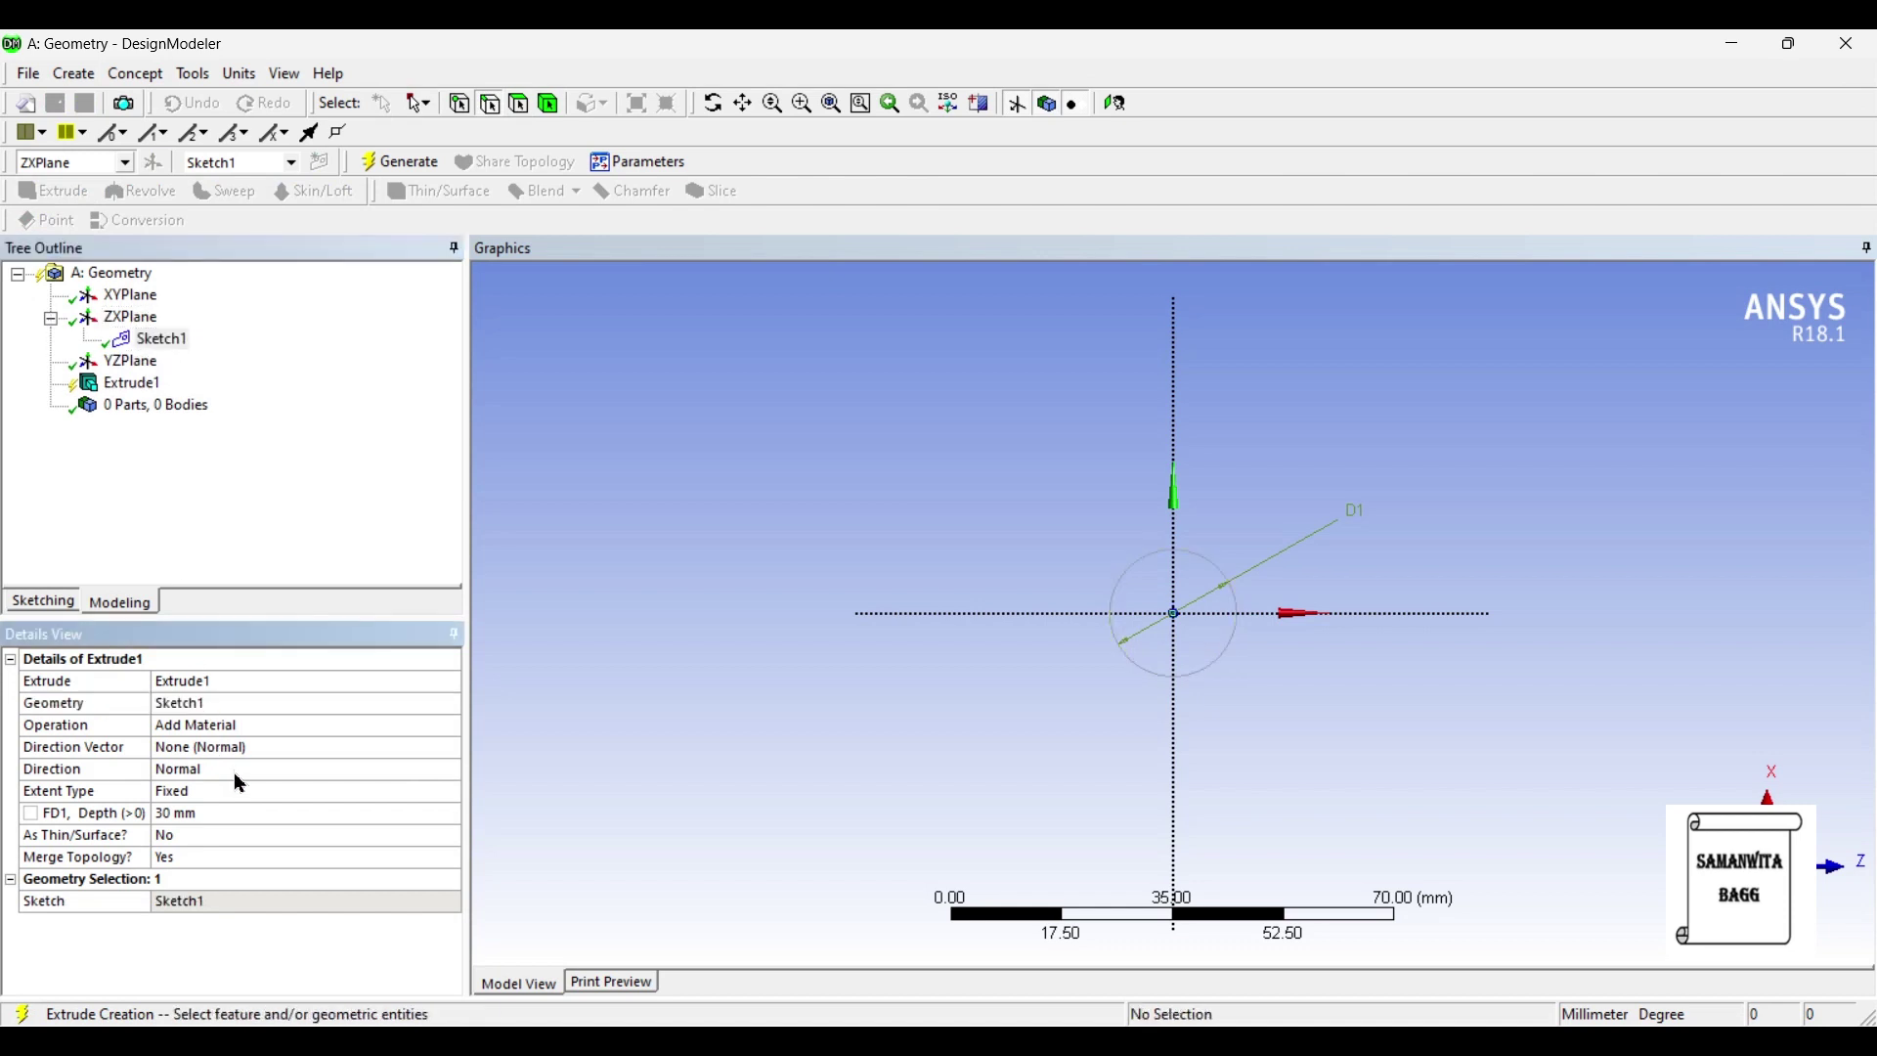
pyautogui.click(226, 818)
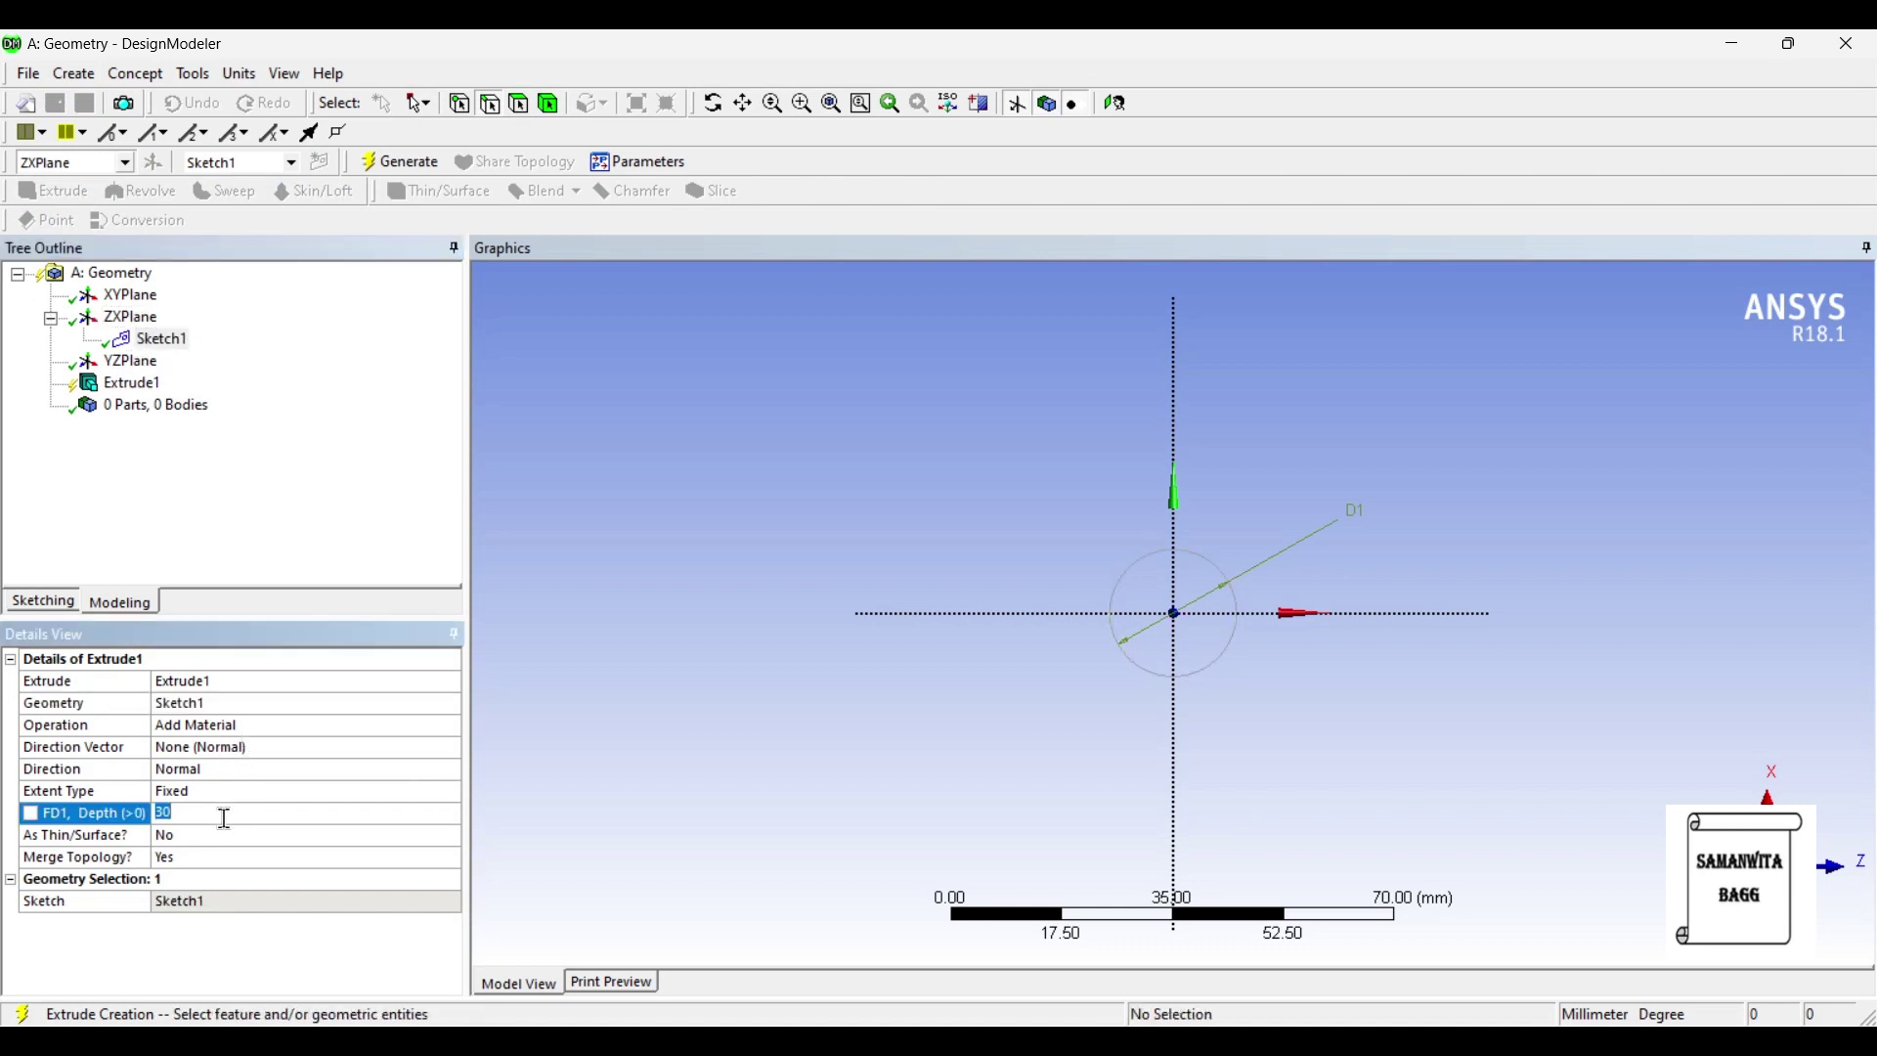
pyautogui.press('Return')
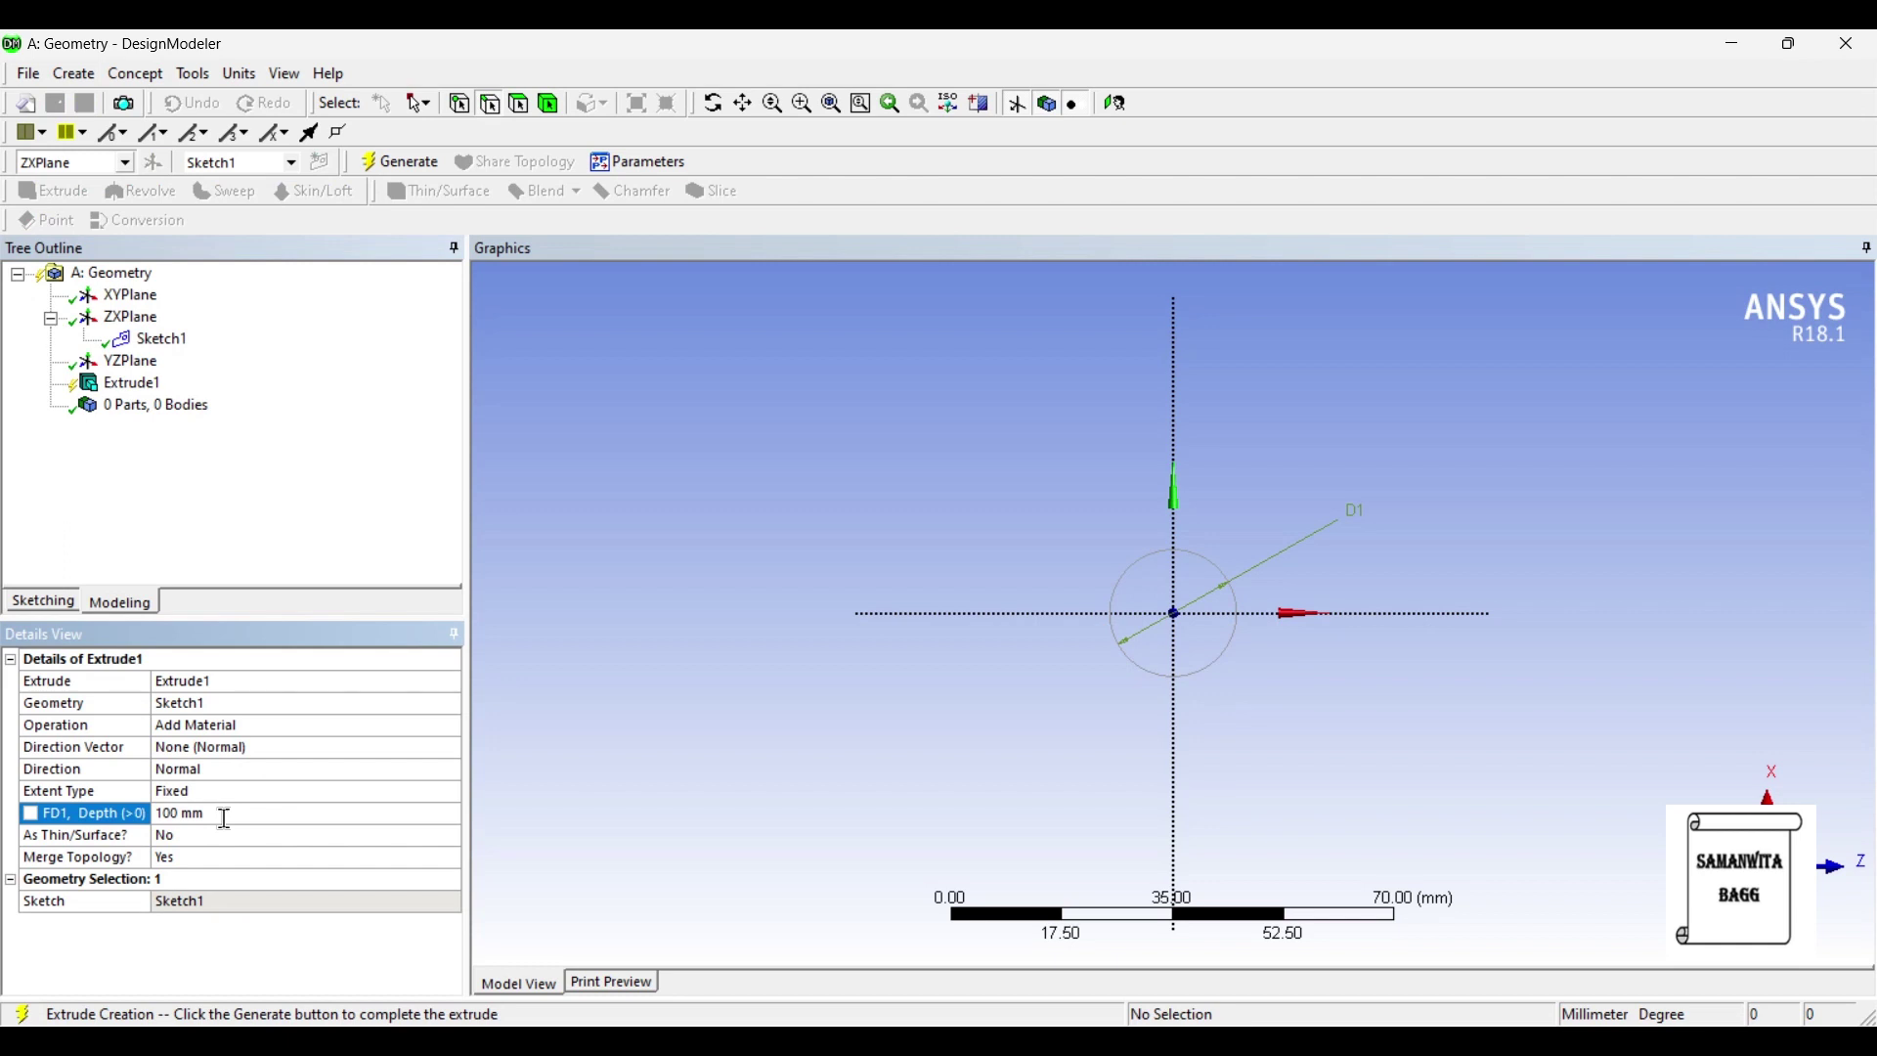
pyautogui.click(402, 168)
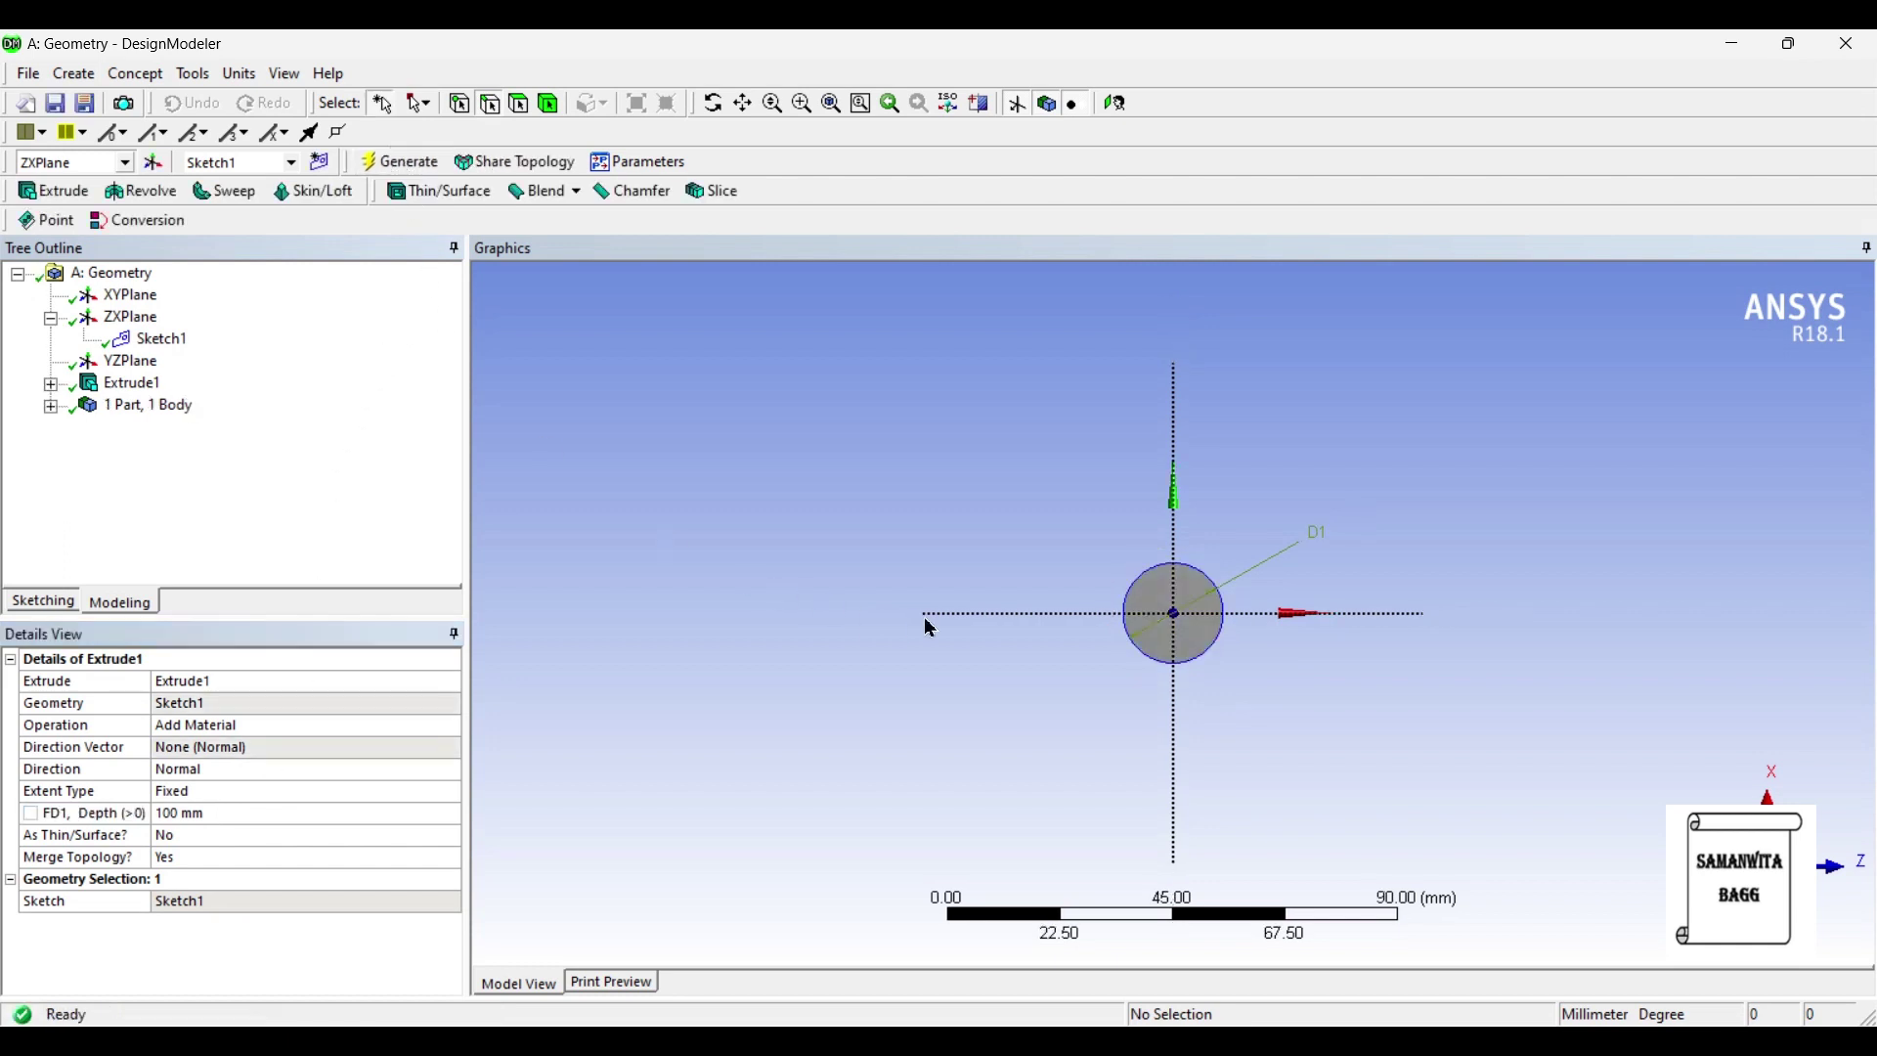
pyautogui.moveTo(1044, 618); pyautogui.dragTo(1456, 588, button='middle')
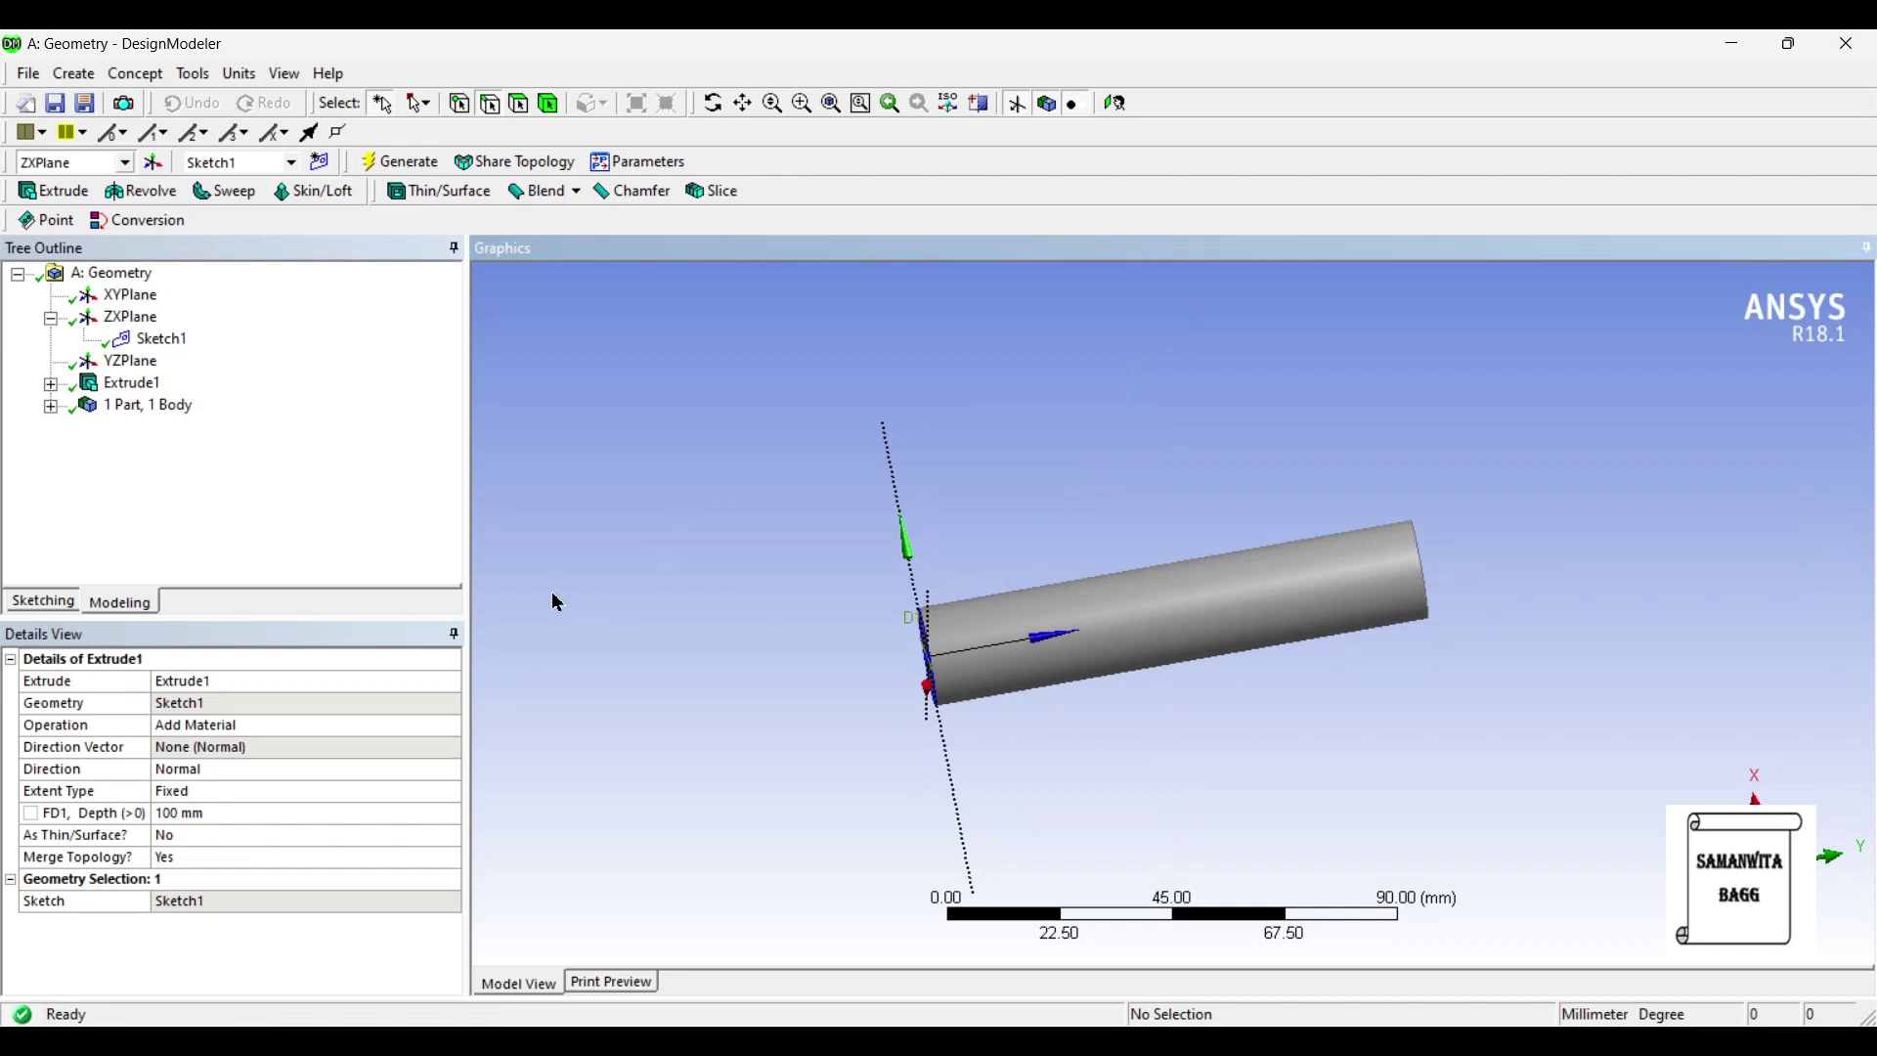
pyautogui.click(134, 298)
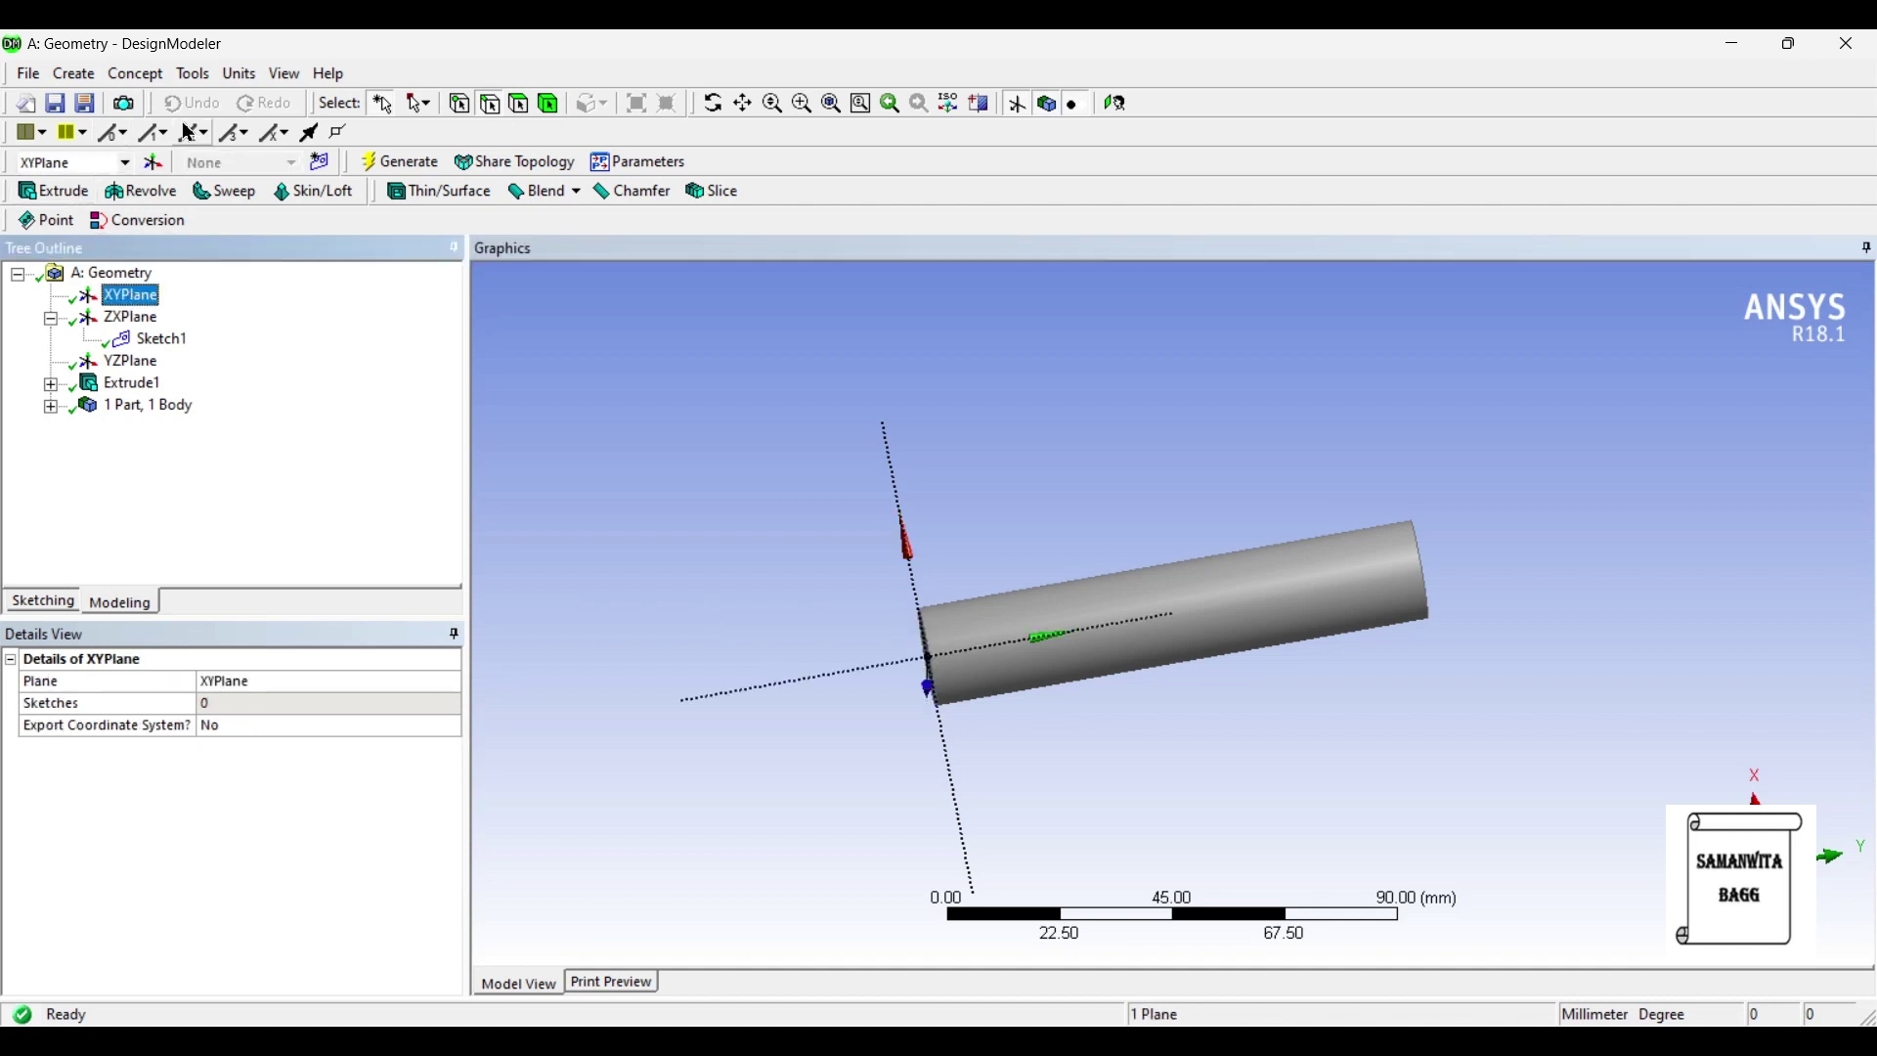
# Create Sketch2 on the XYPlane and draw a vertical line up from the origin.
pyautogui.click(320, 162)
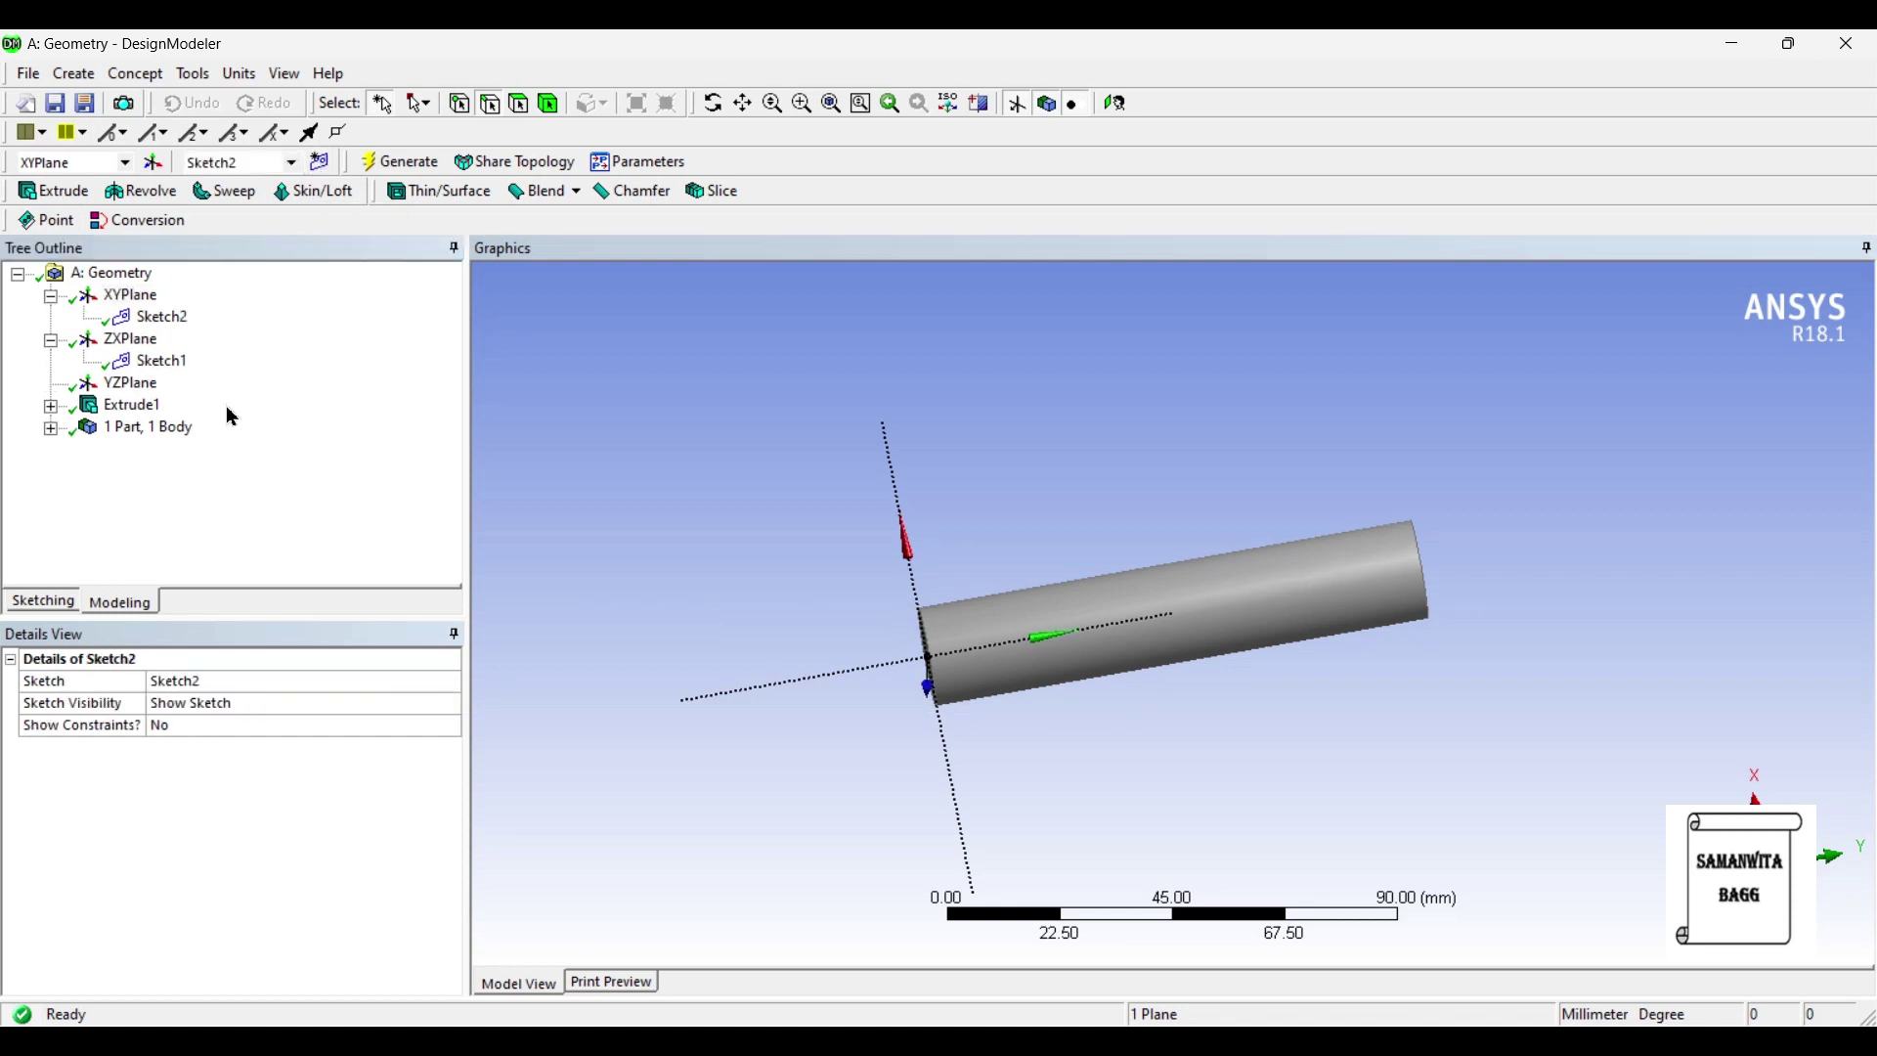
pyautogui.click(1116, 104)
pyautogui.click(39, 601)
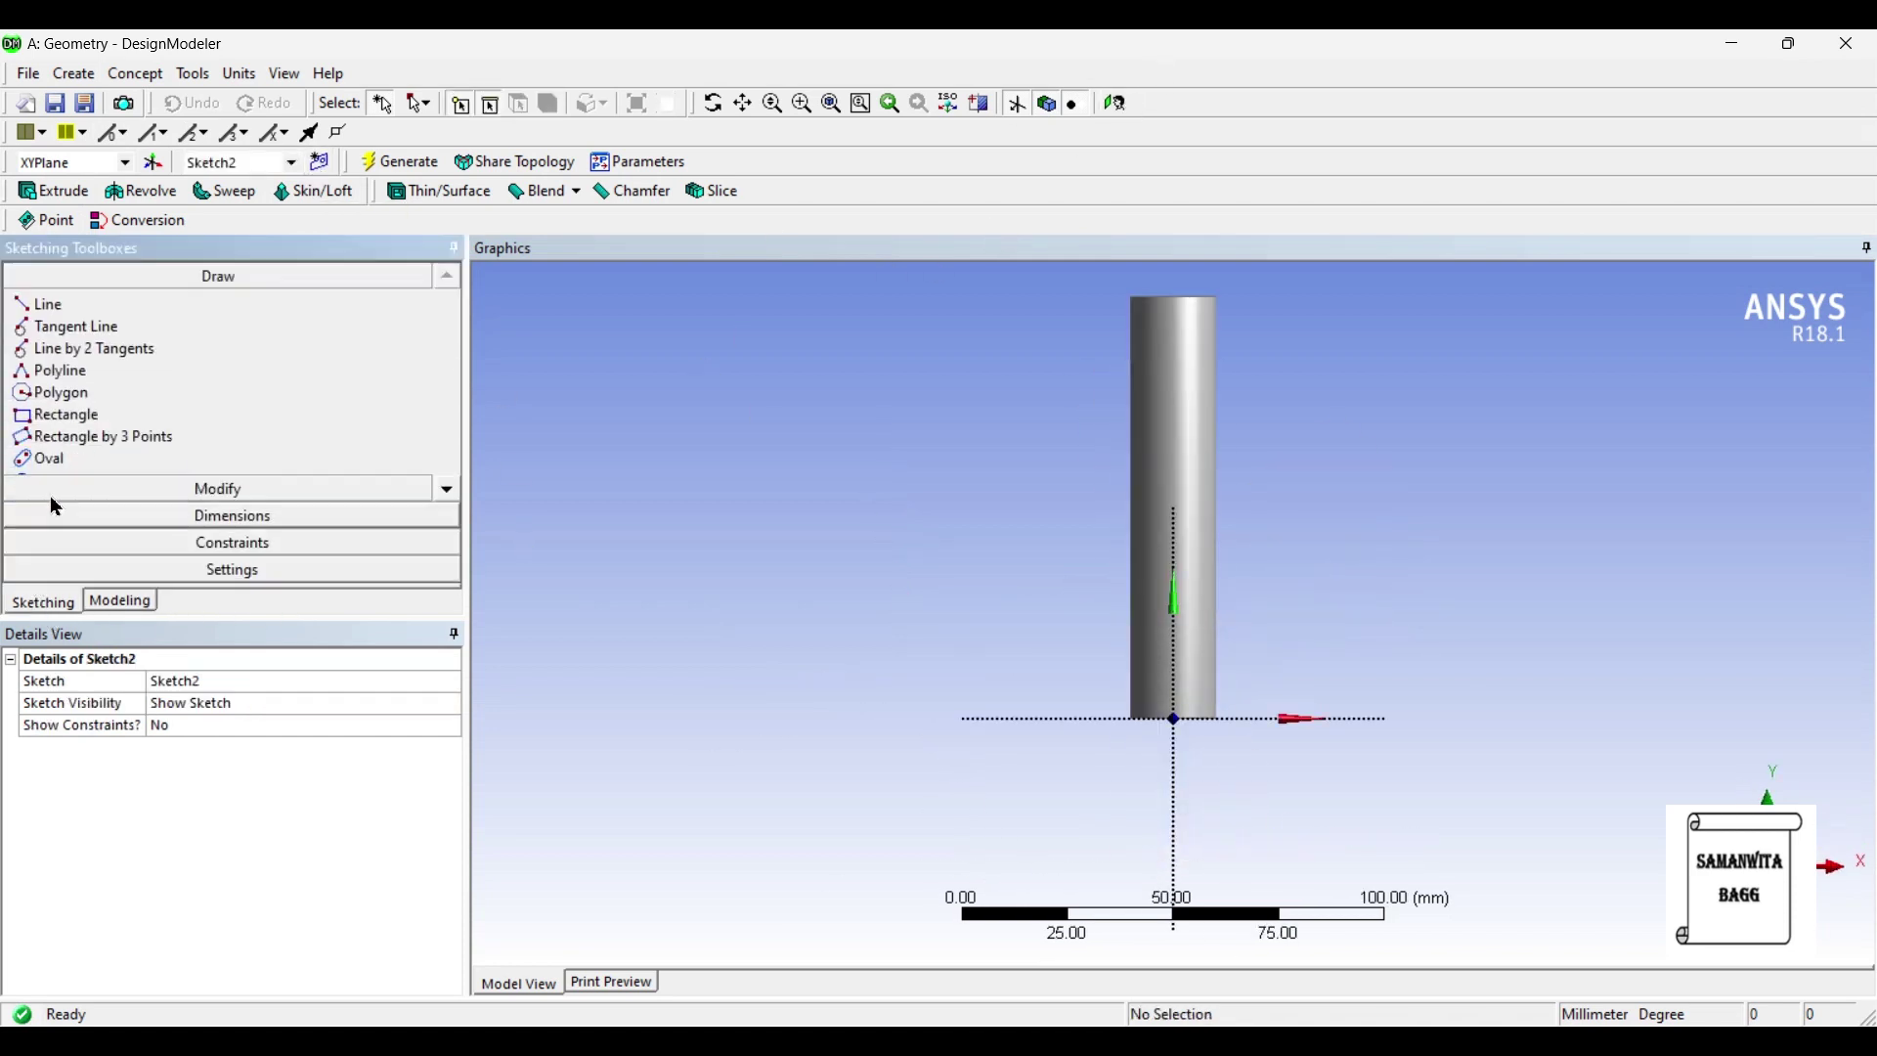
pyautogui.click(116, 311)
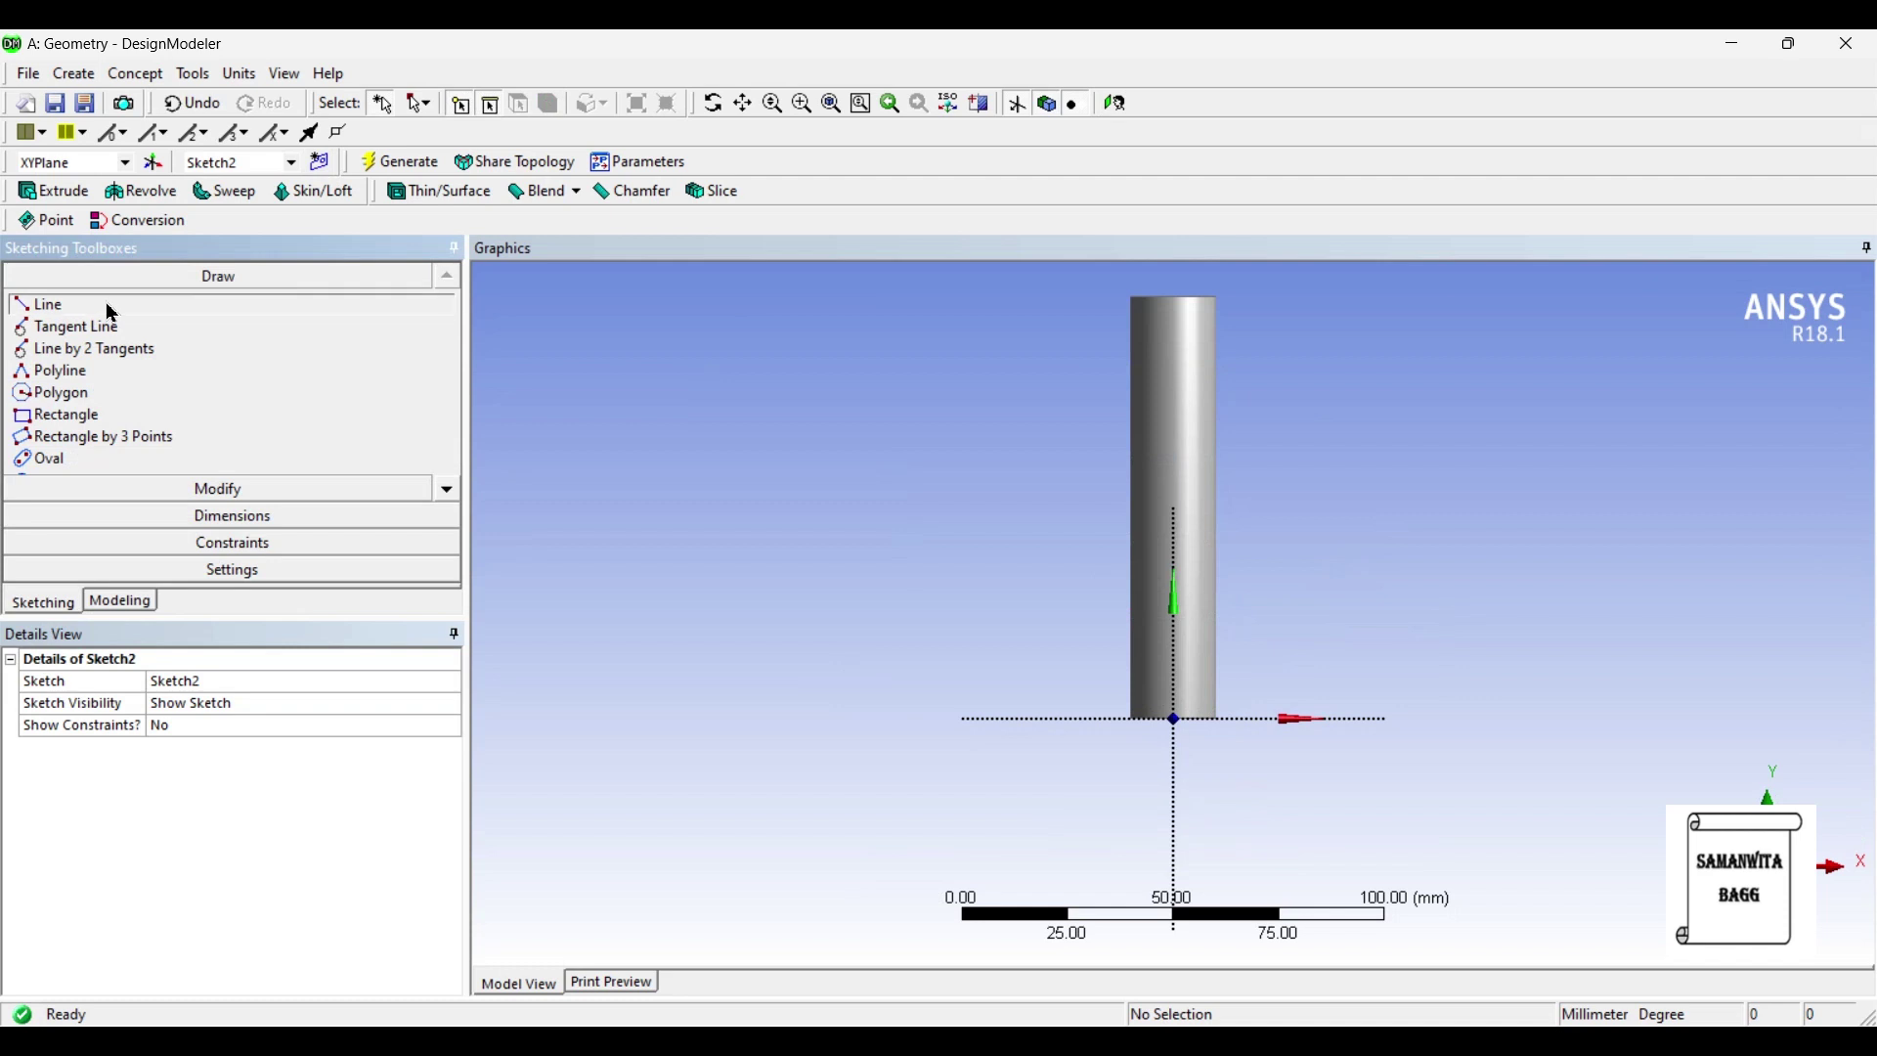
pyautogui.click(1178, 720)
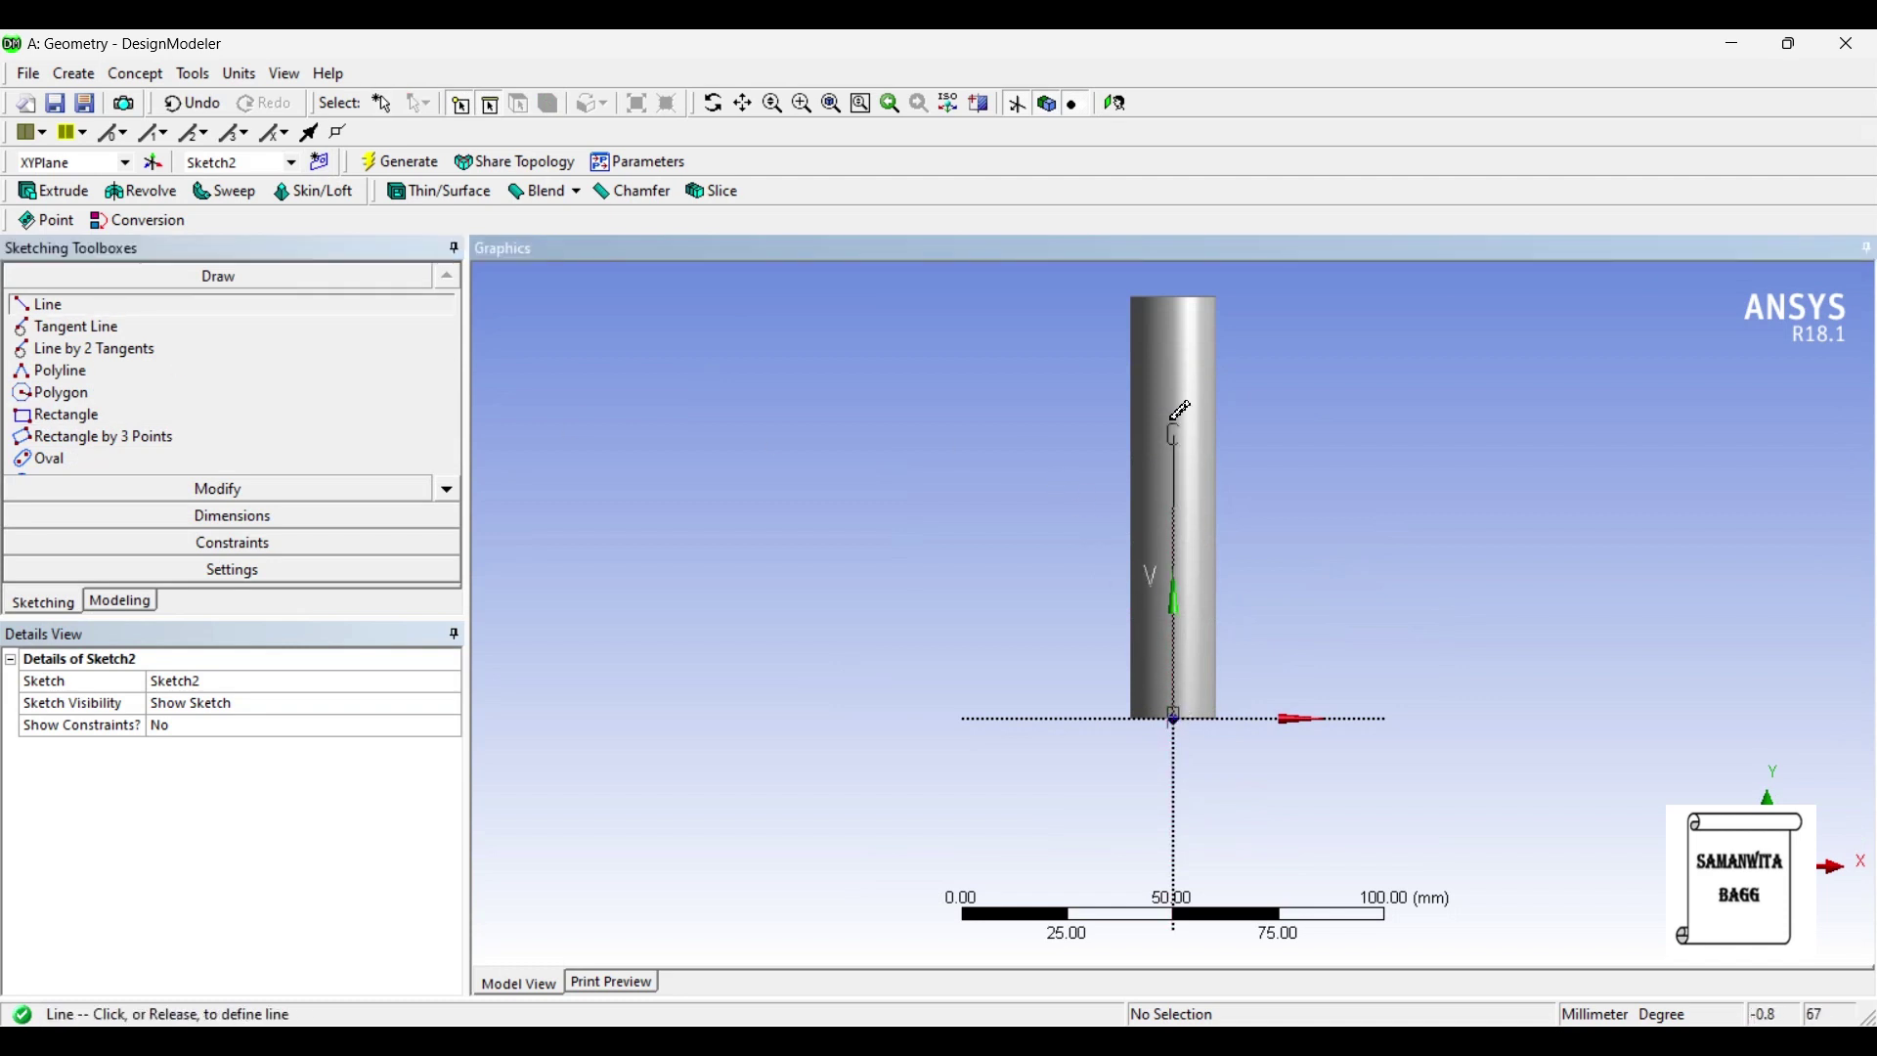
pyautogui.click(1181, 356)
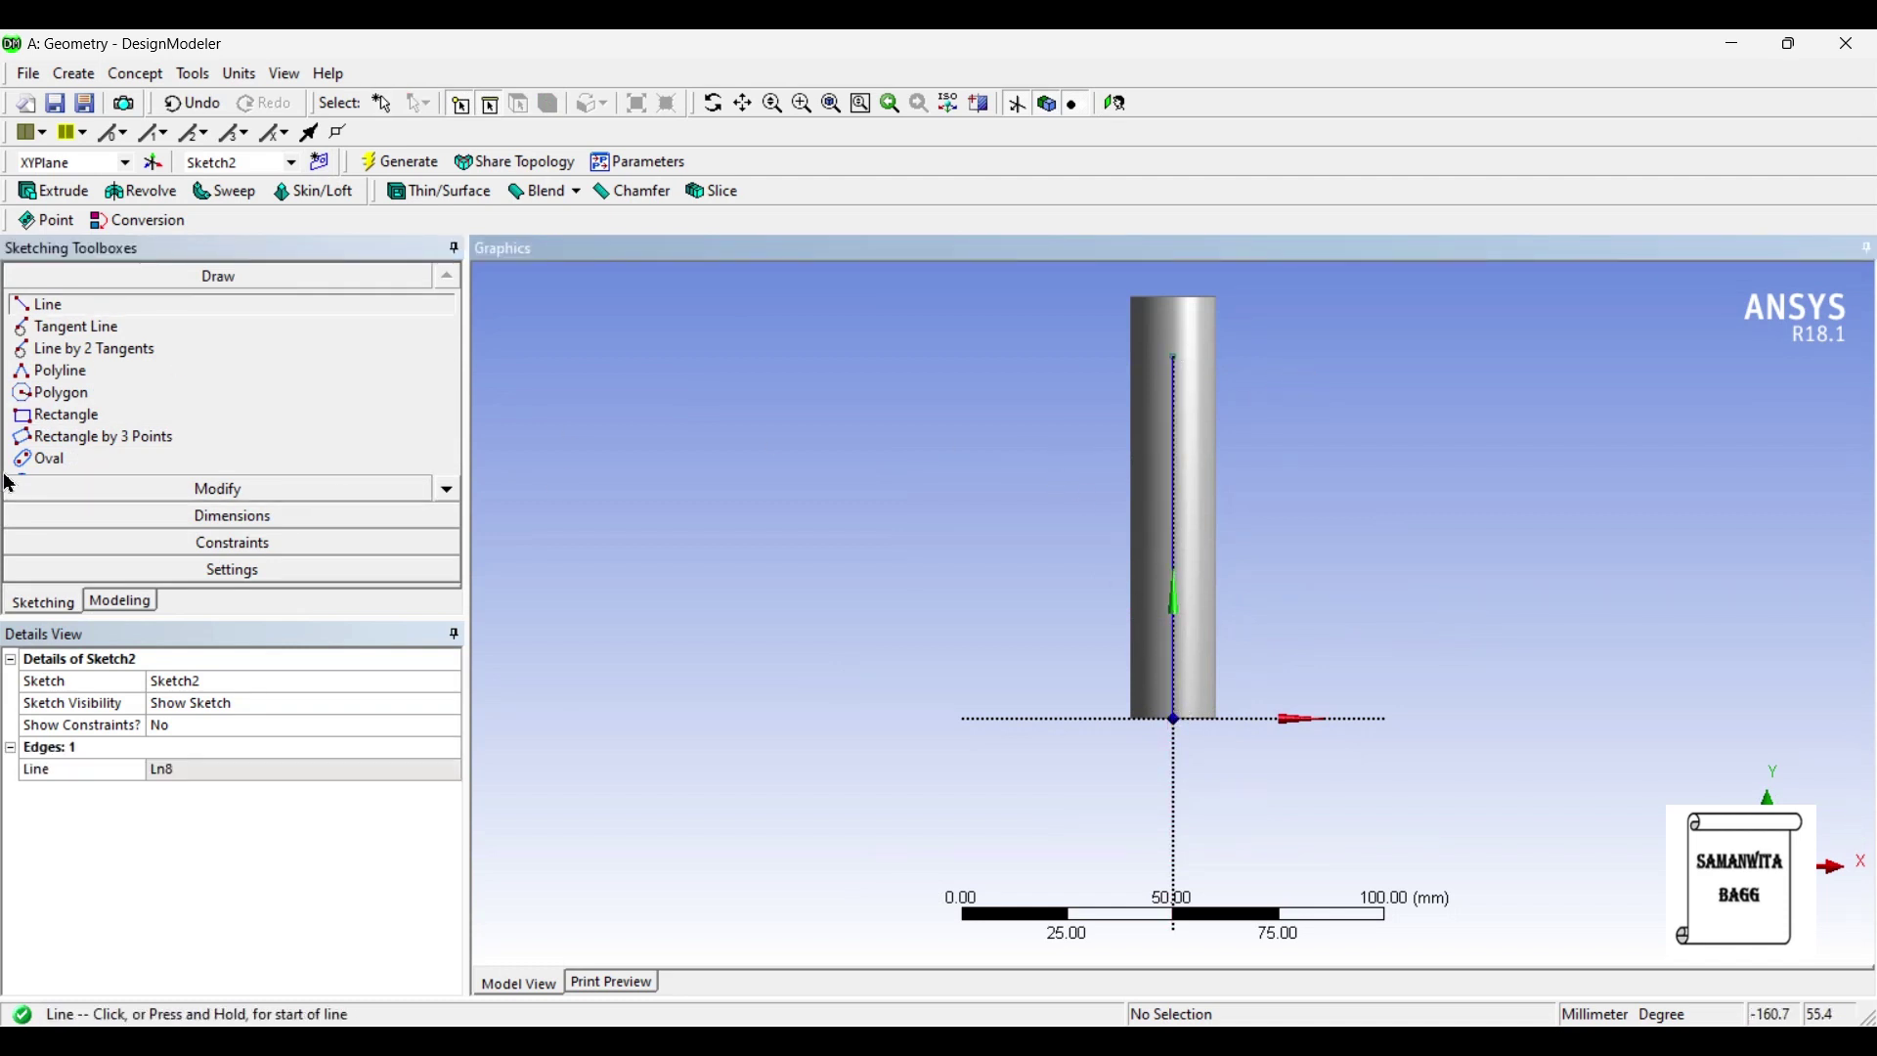
# Dimension the line as V1 = 75 mm and return to Modeling.
pyautogui.click(182, 515)
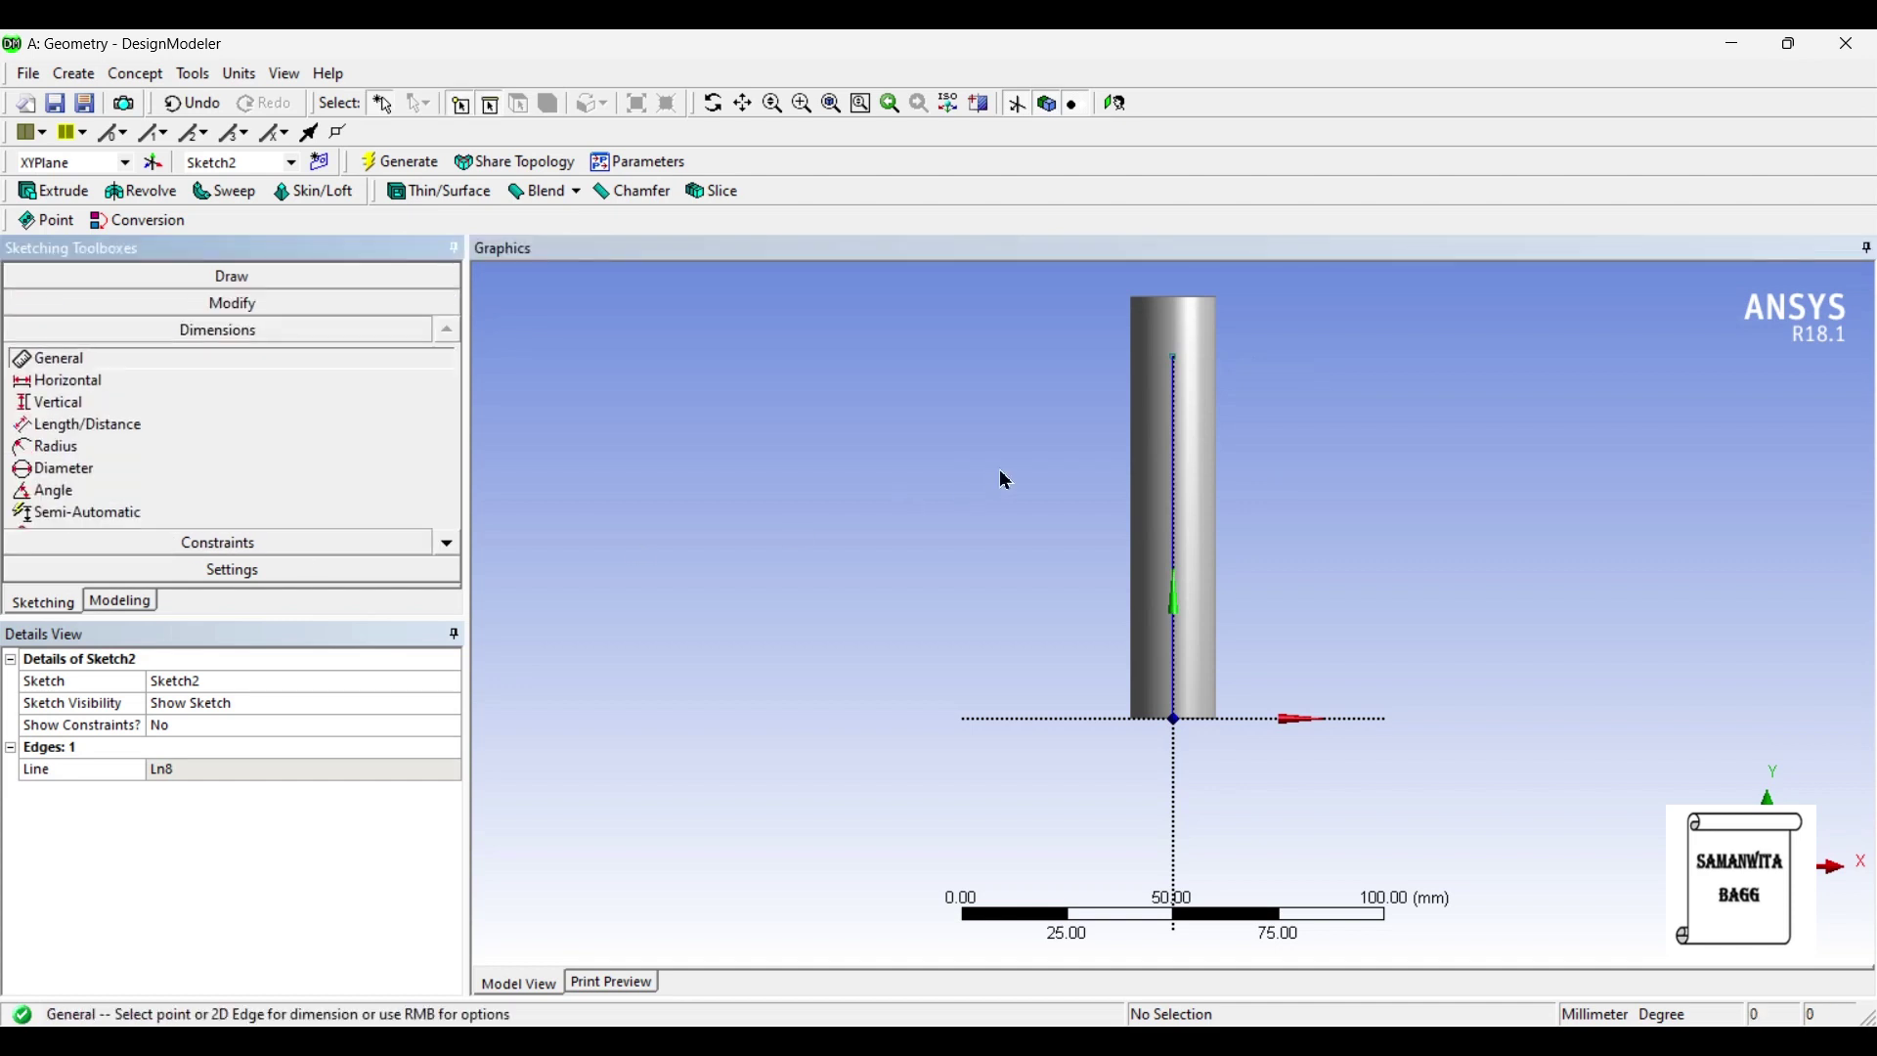
pyautogui.click(1178, 476)
pyautogui.click(1460, 470)
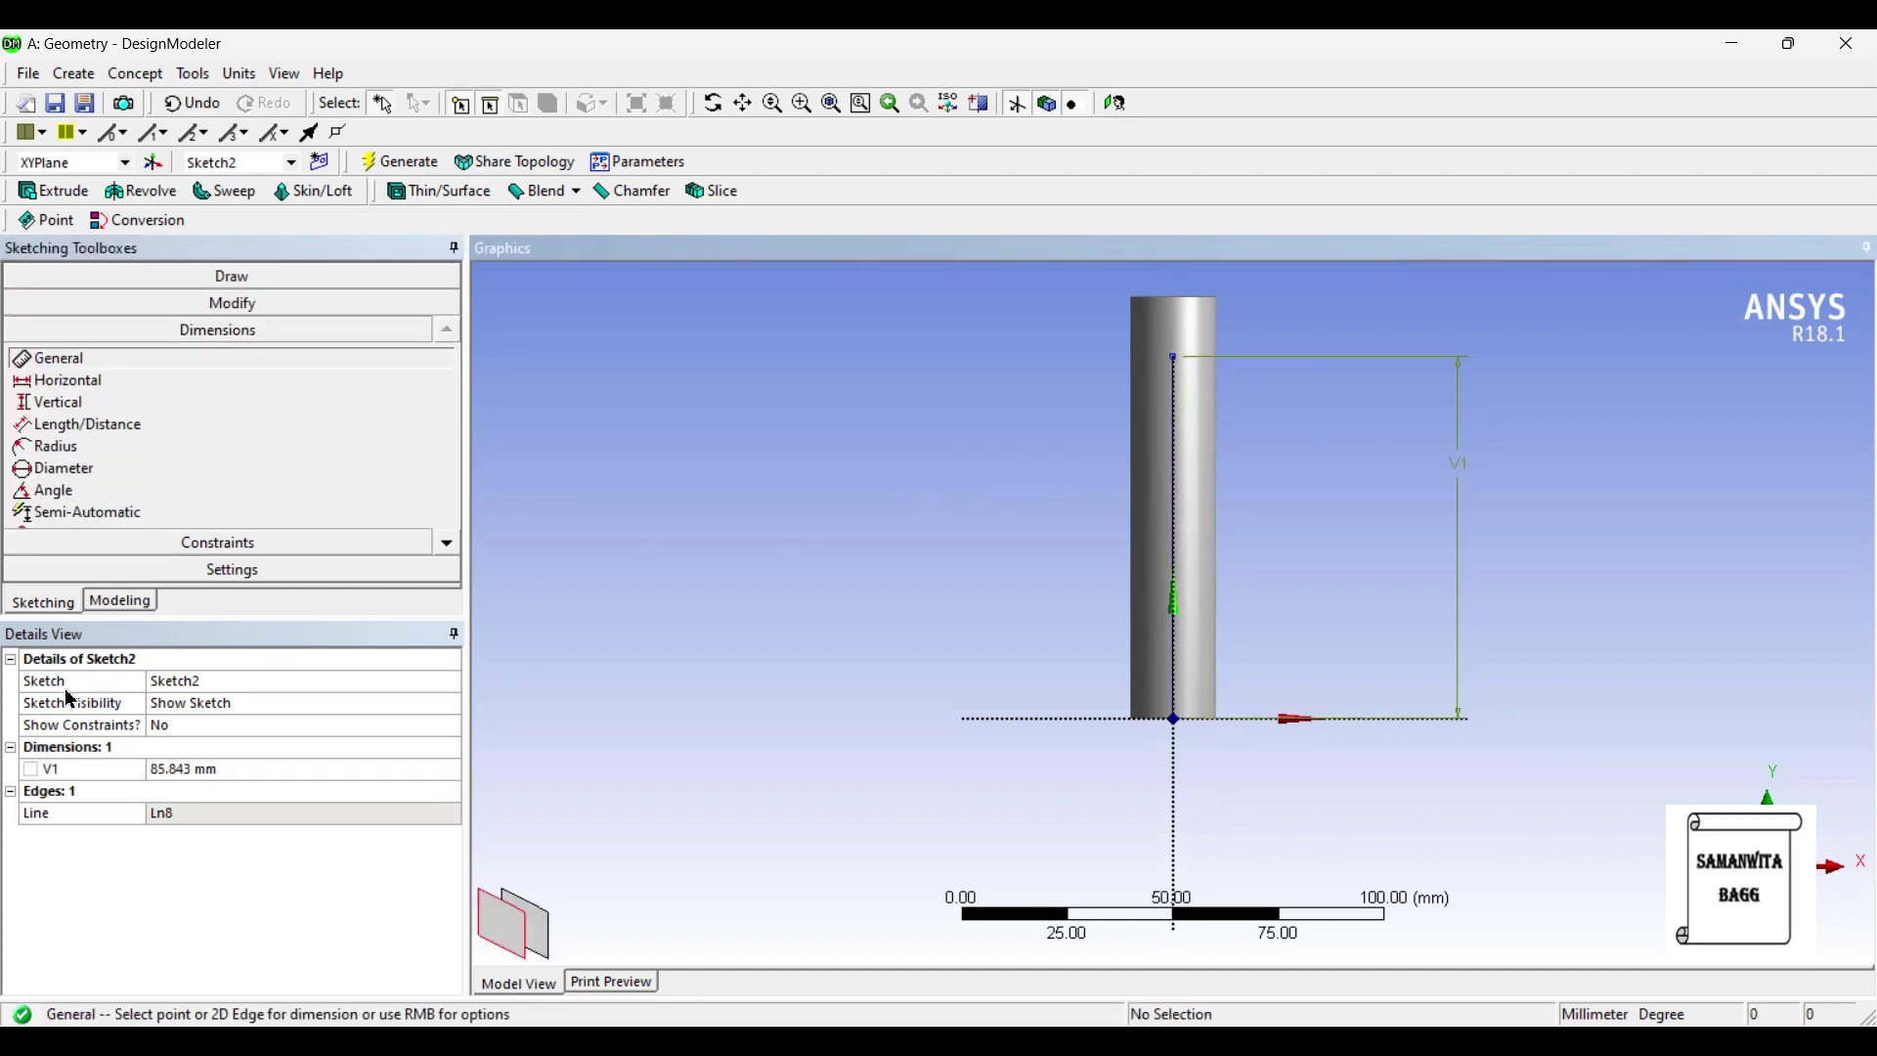
pyautogui.click(217, 774)
pyautogui.write('7')
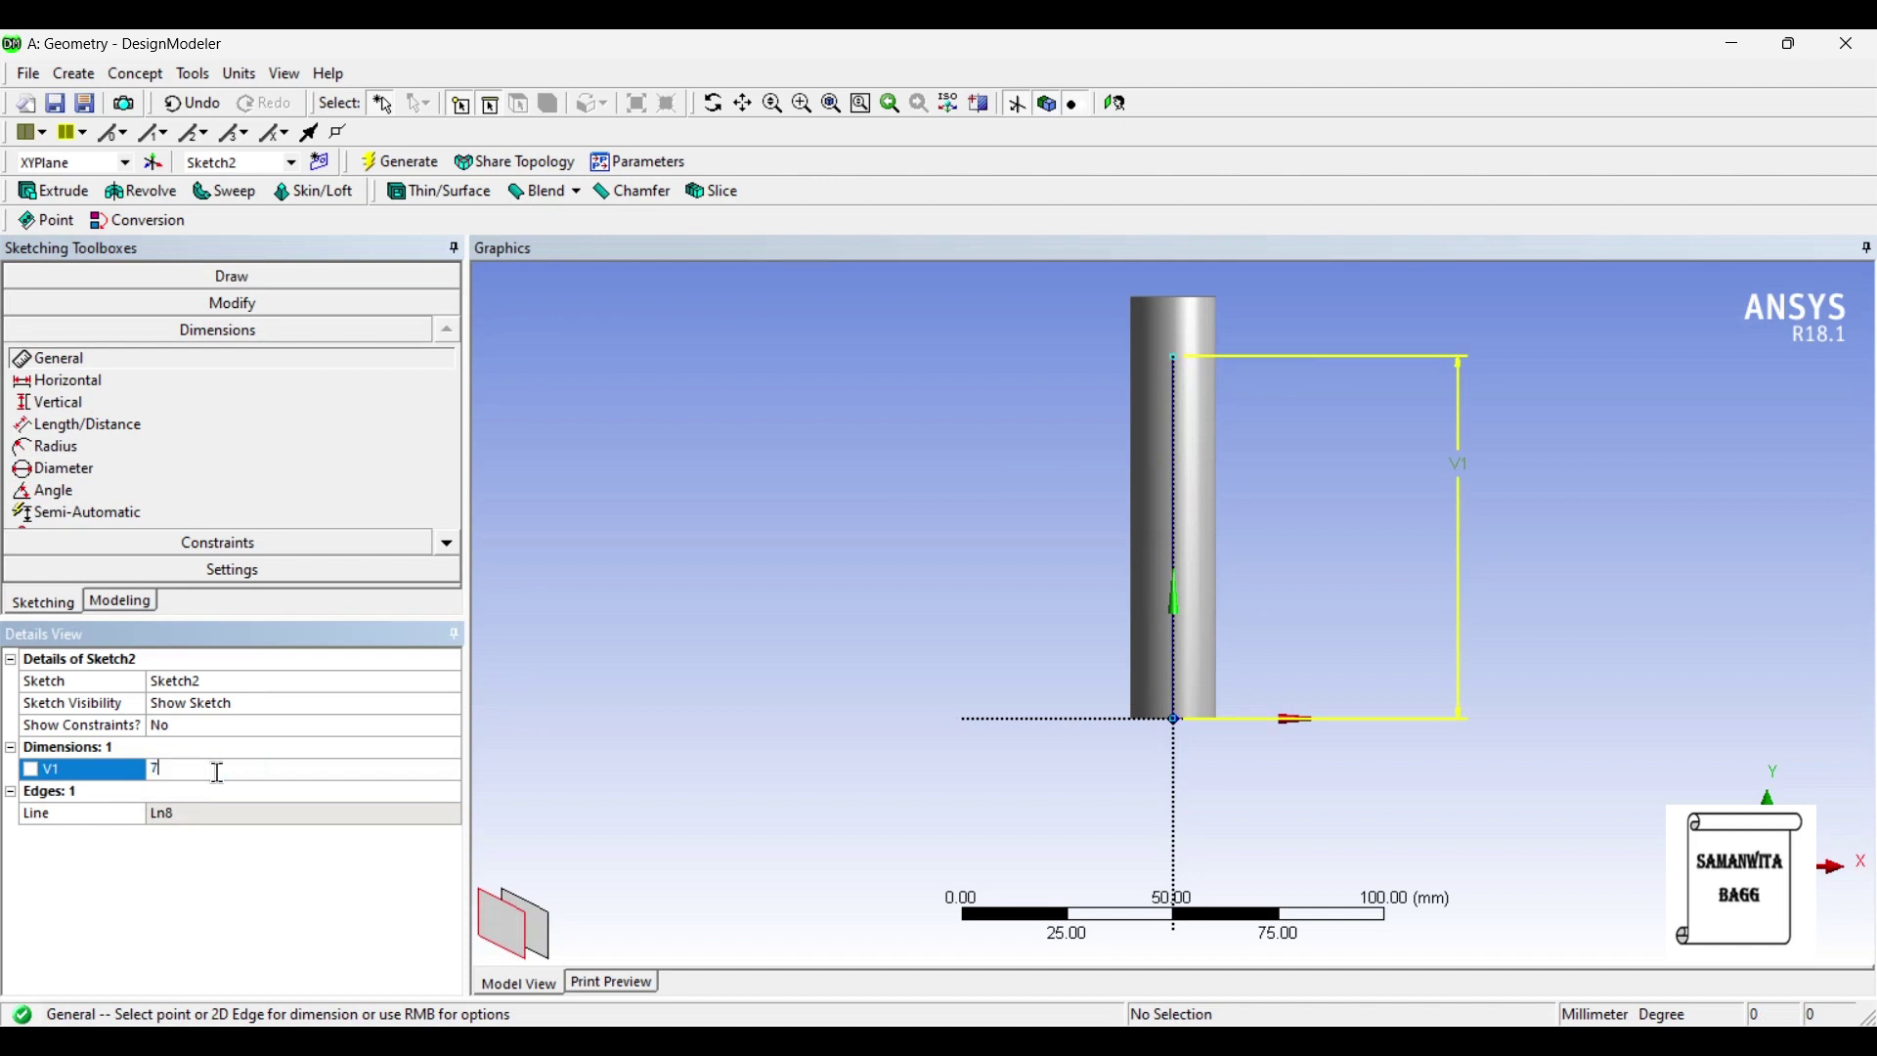
pyautogui.write('5')
pyautogui.press('Return')
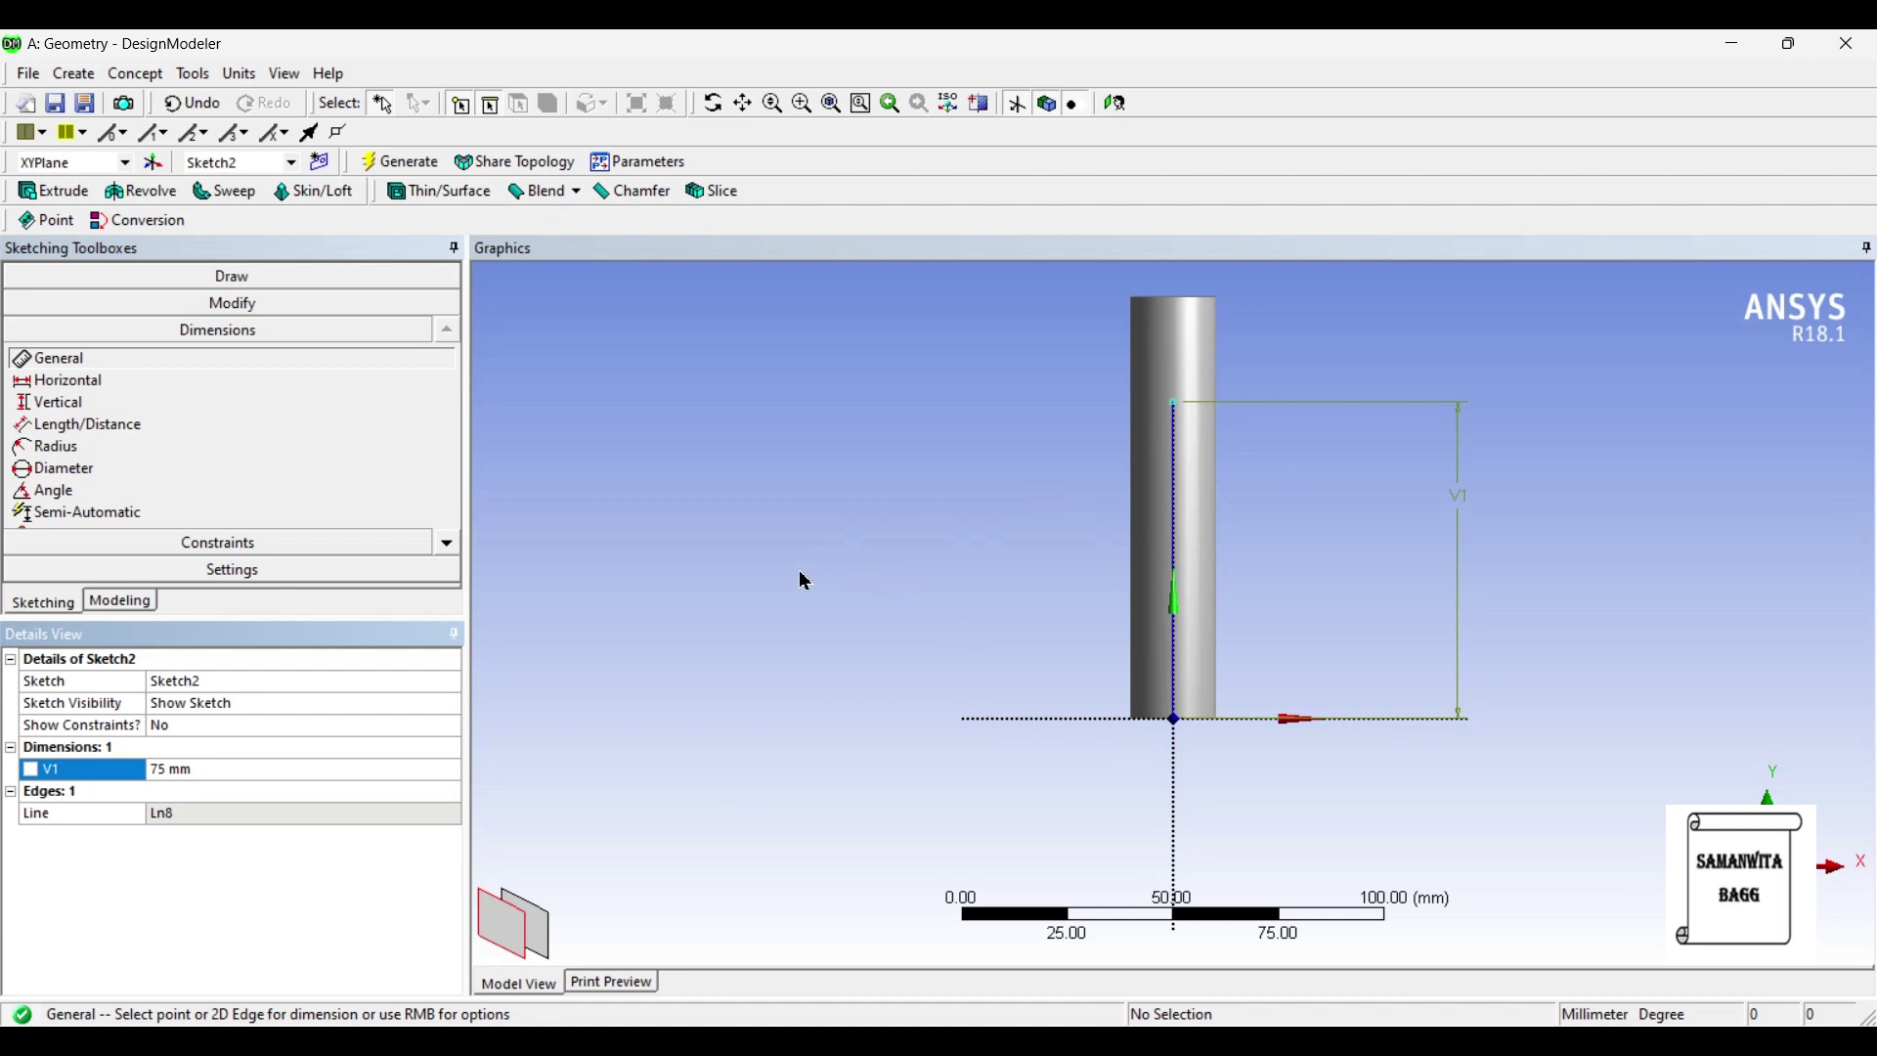
pyautogui.click(115, 606)
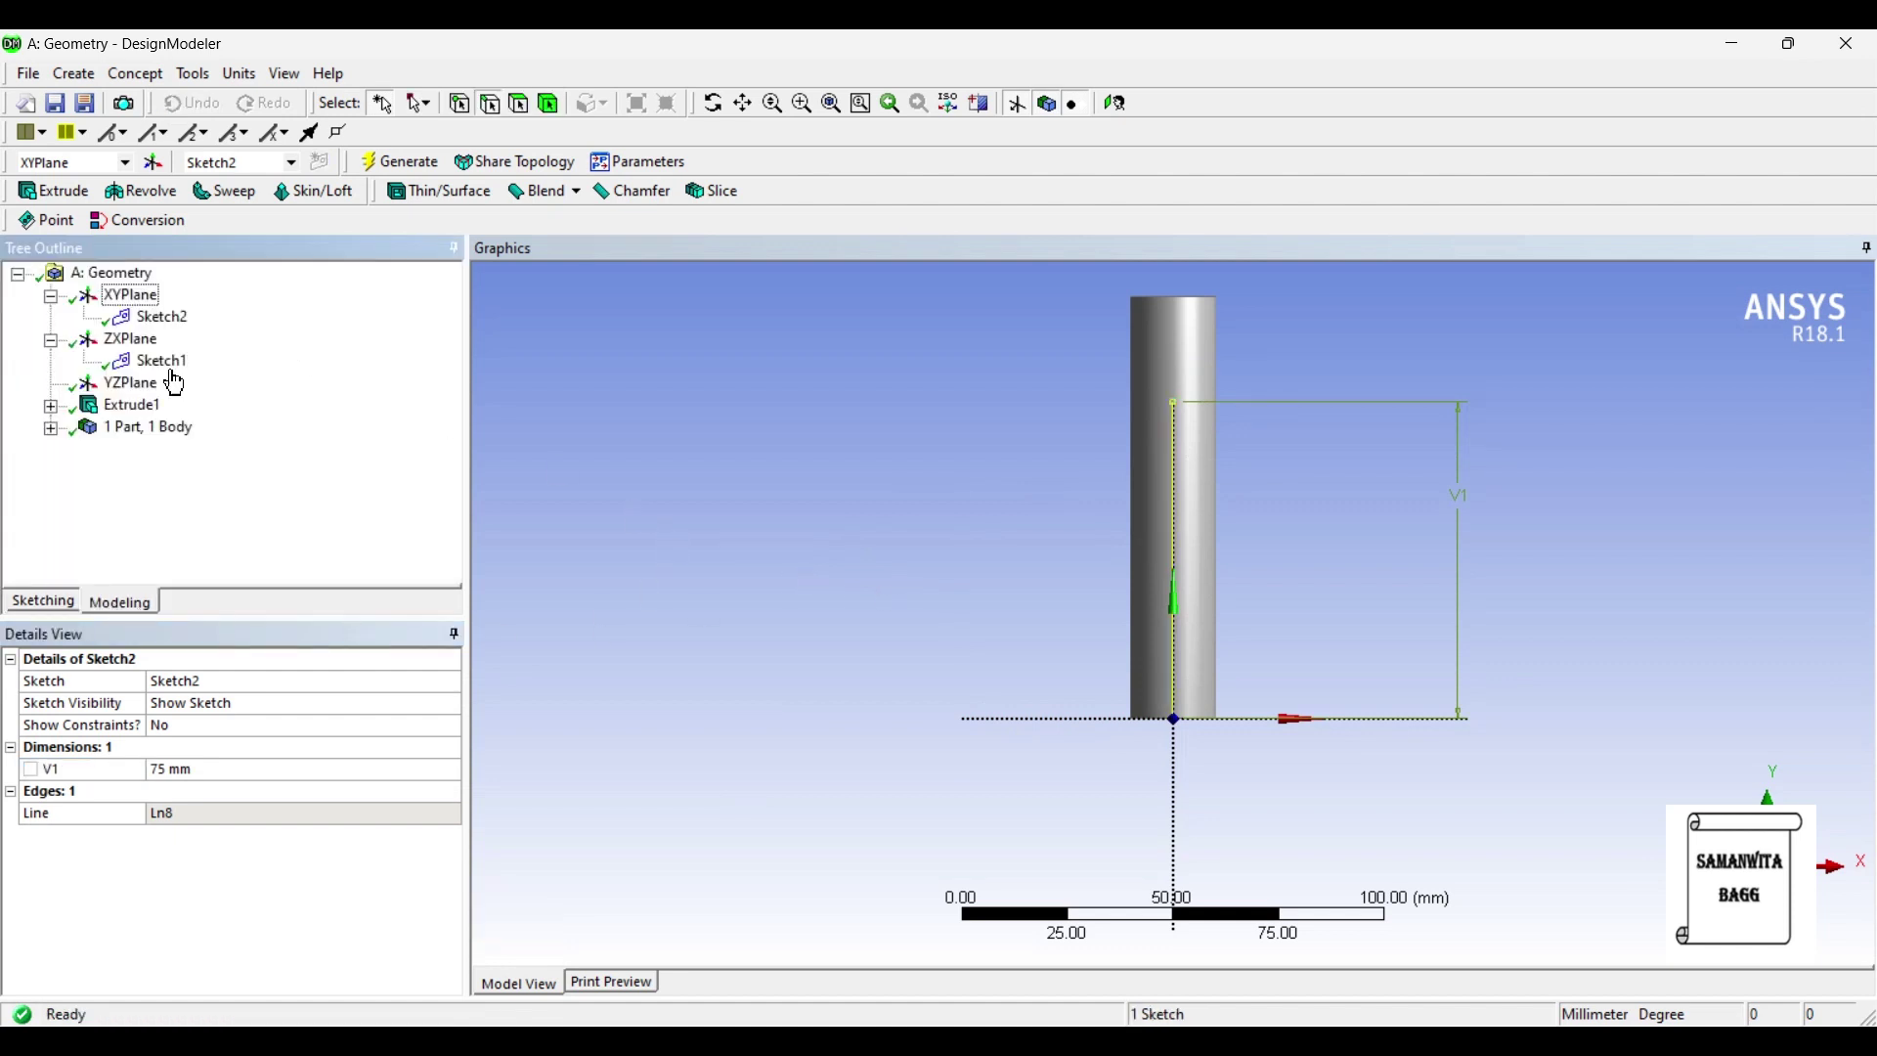
pyautogui.click(137, 342)
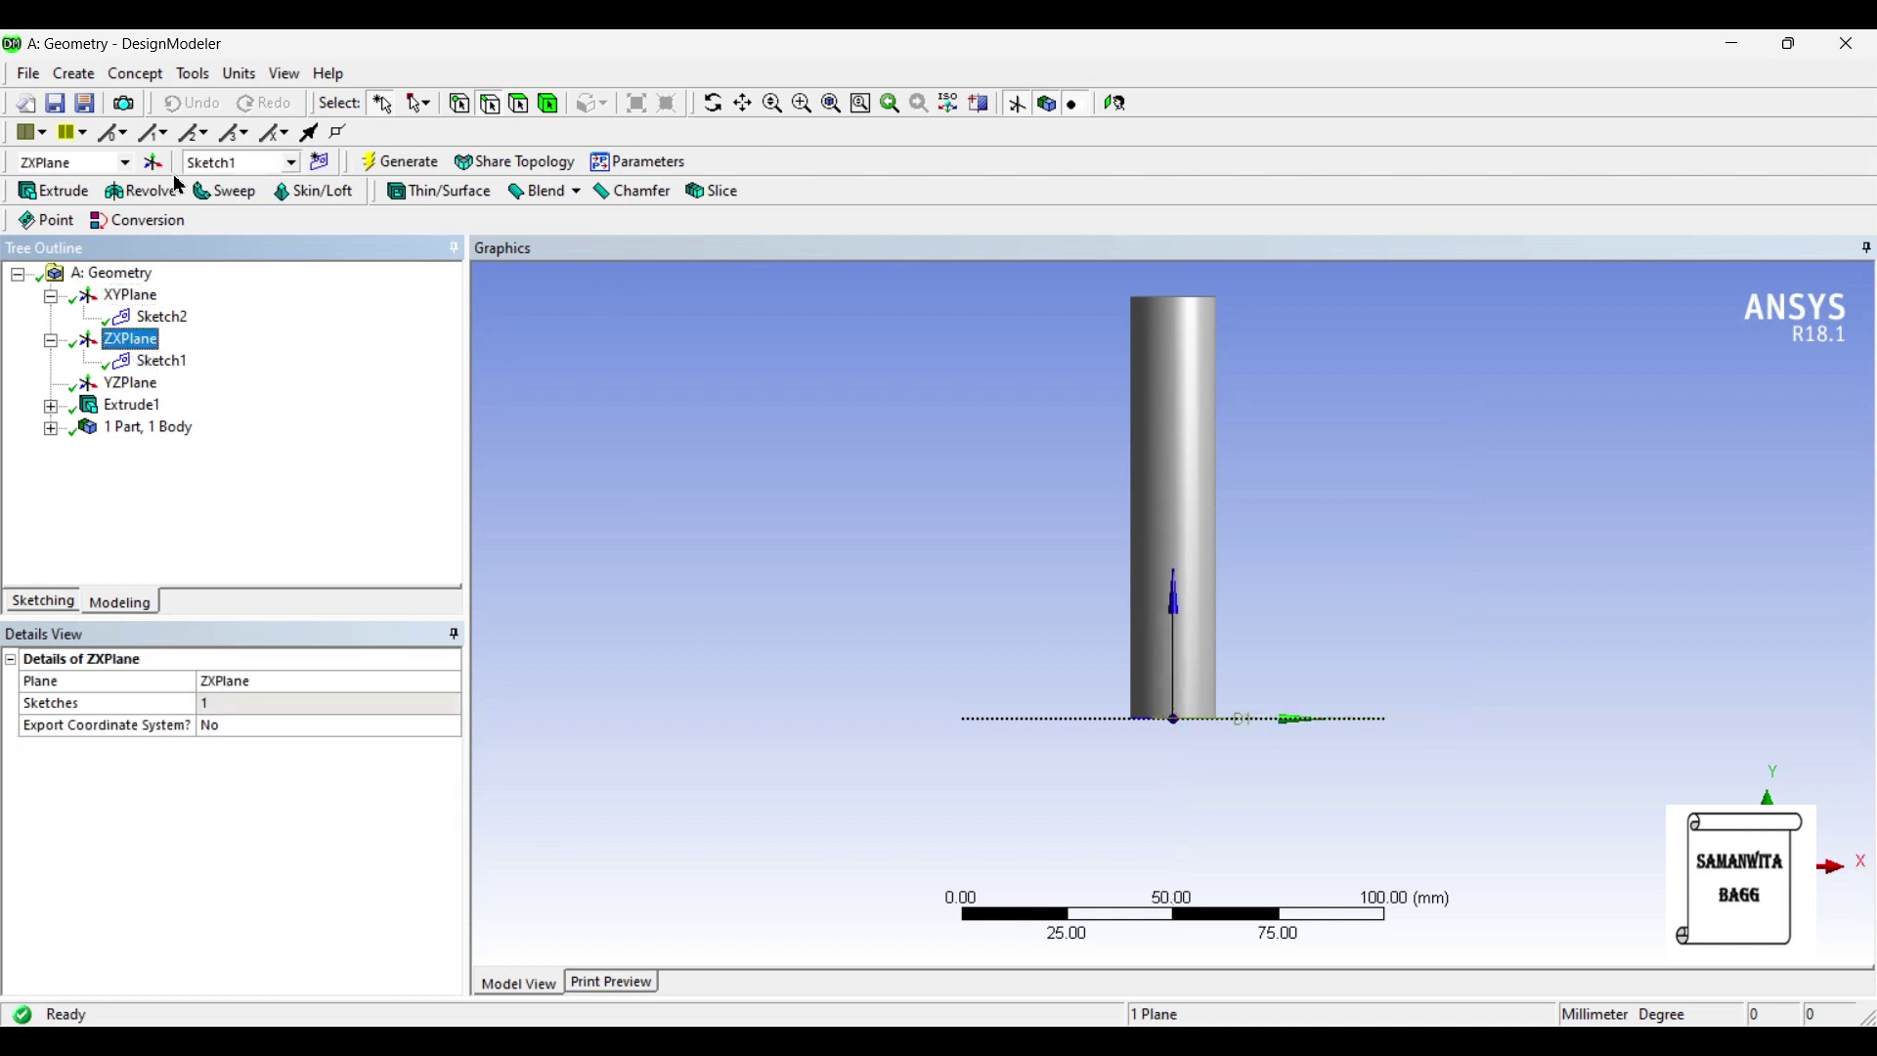
# Create Sketch3 on the ZXPlane and draw a small circle beside the cylinder.
pyautogui.click(320, 162)
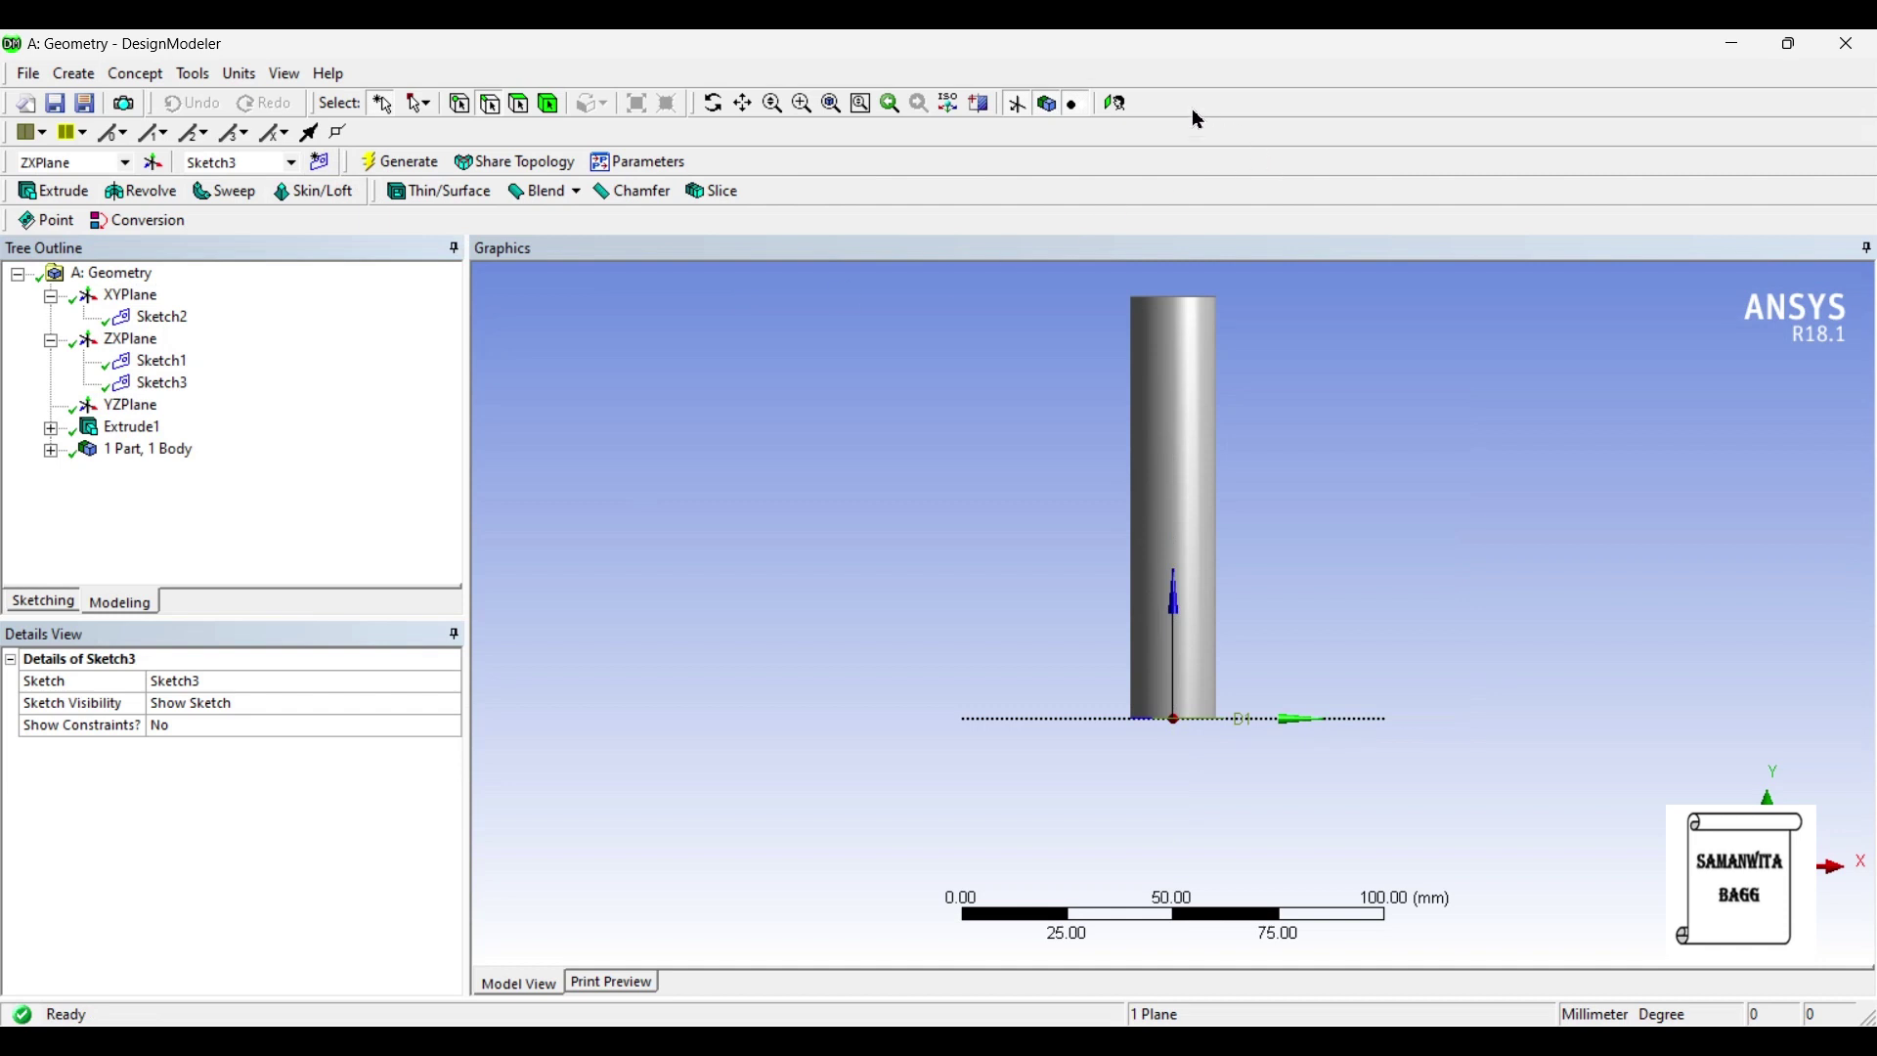
pyautogui.click(1116, 103)
pyautogui.scroll(-3, 1046, 727)
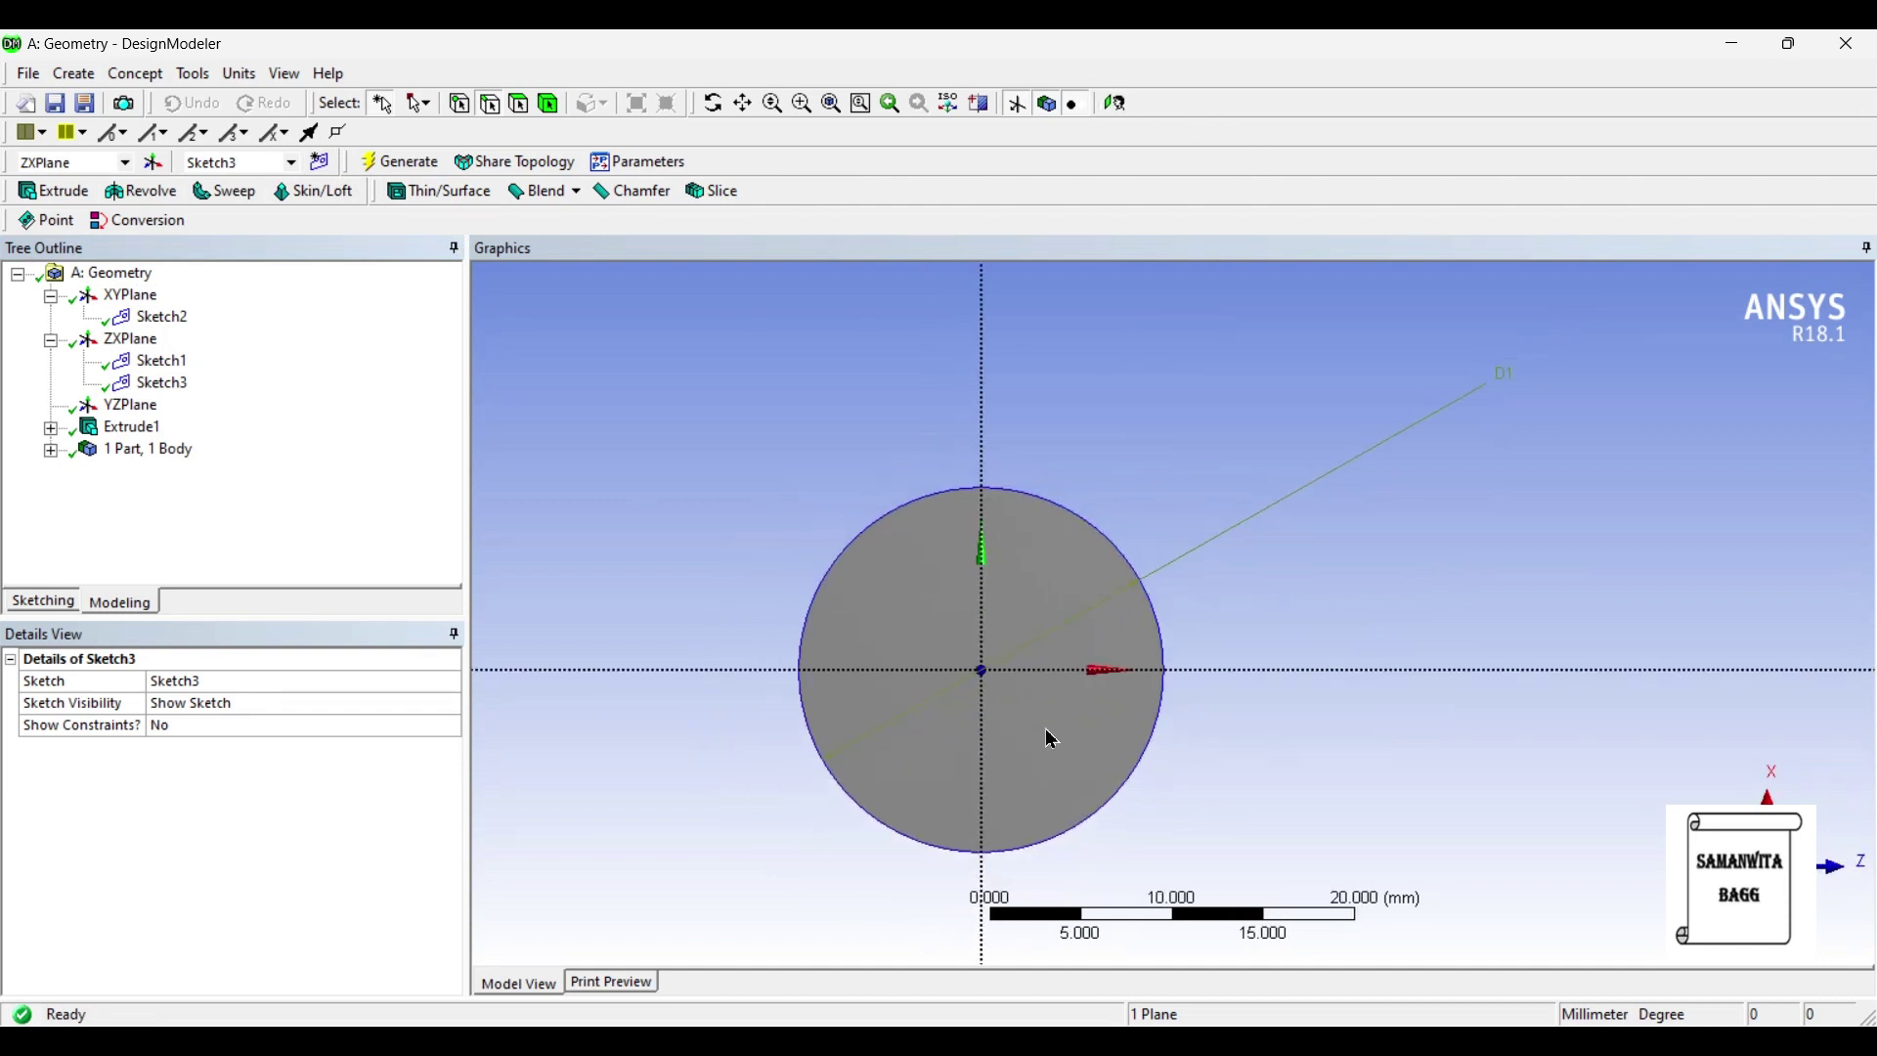
pyautogui.click(44, 602)
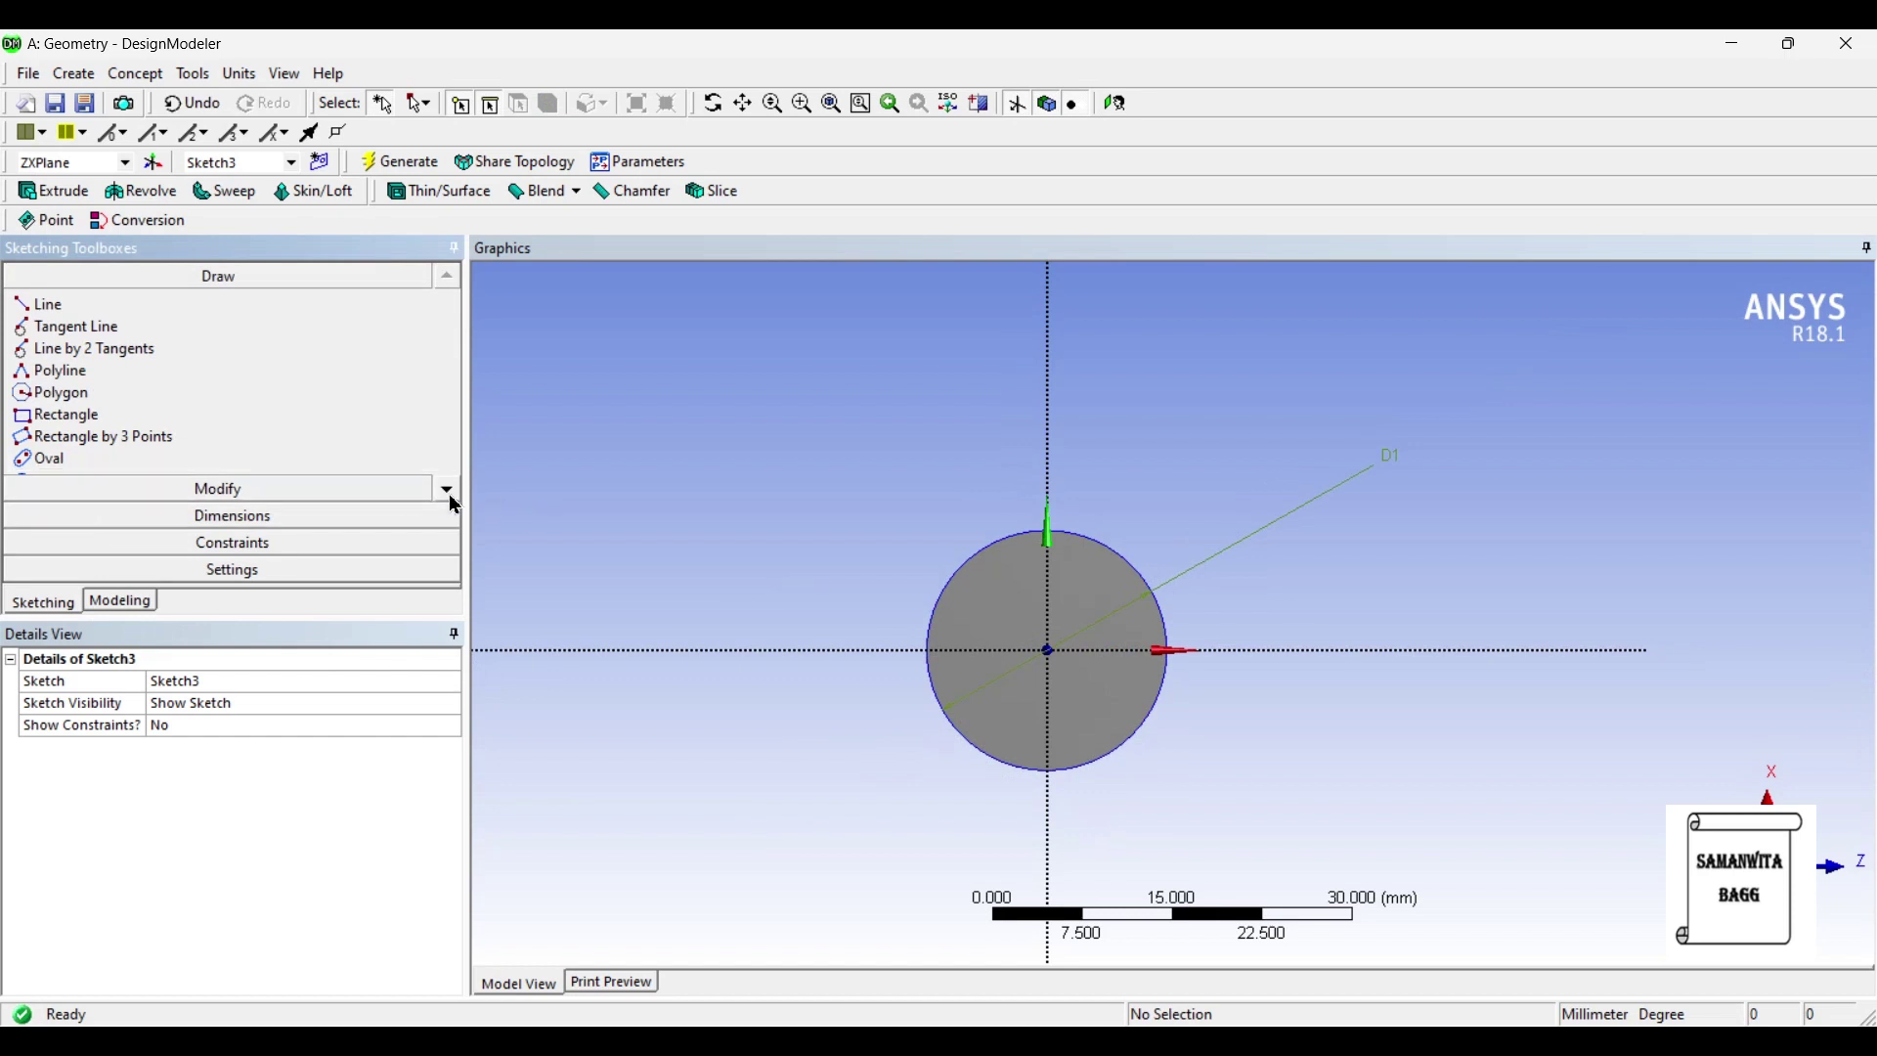
pyautogui.click(449, 493)
pyautogui.click(449, 493)
pyautogui.click(73, 442)
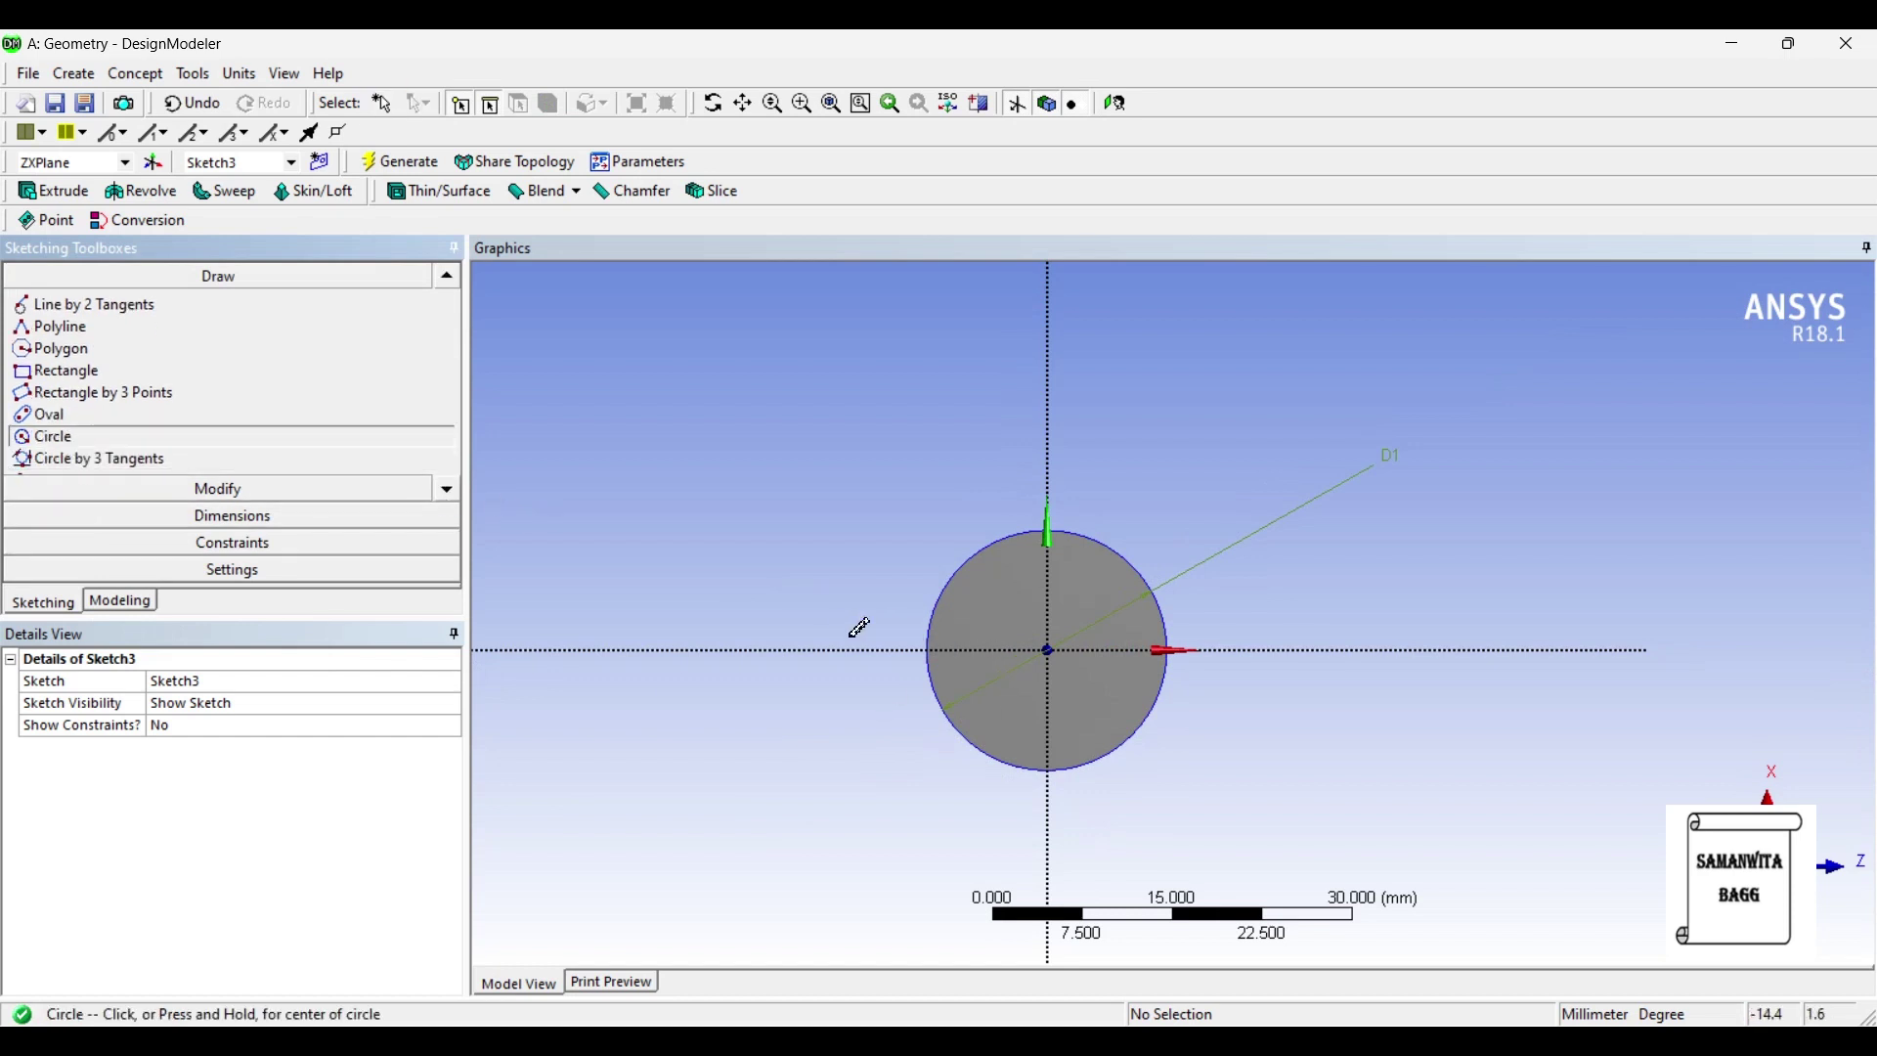
pyautogui.click(816, 689)
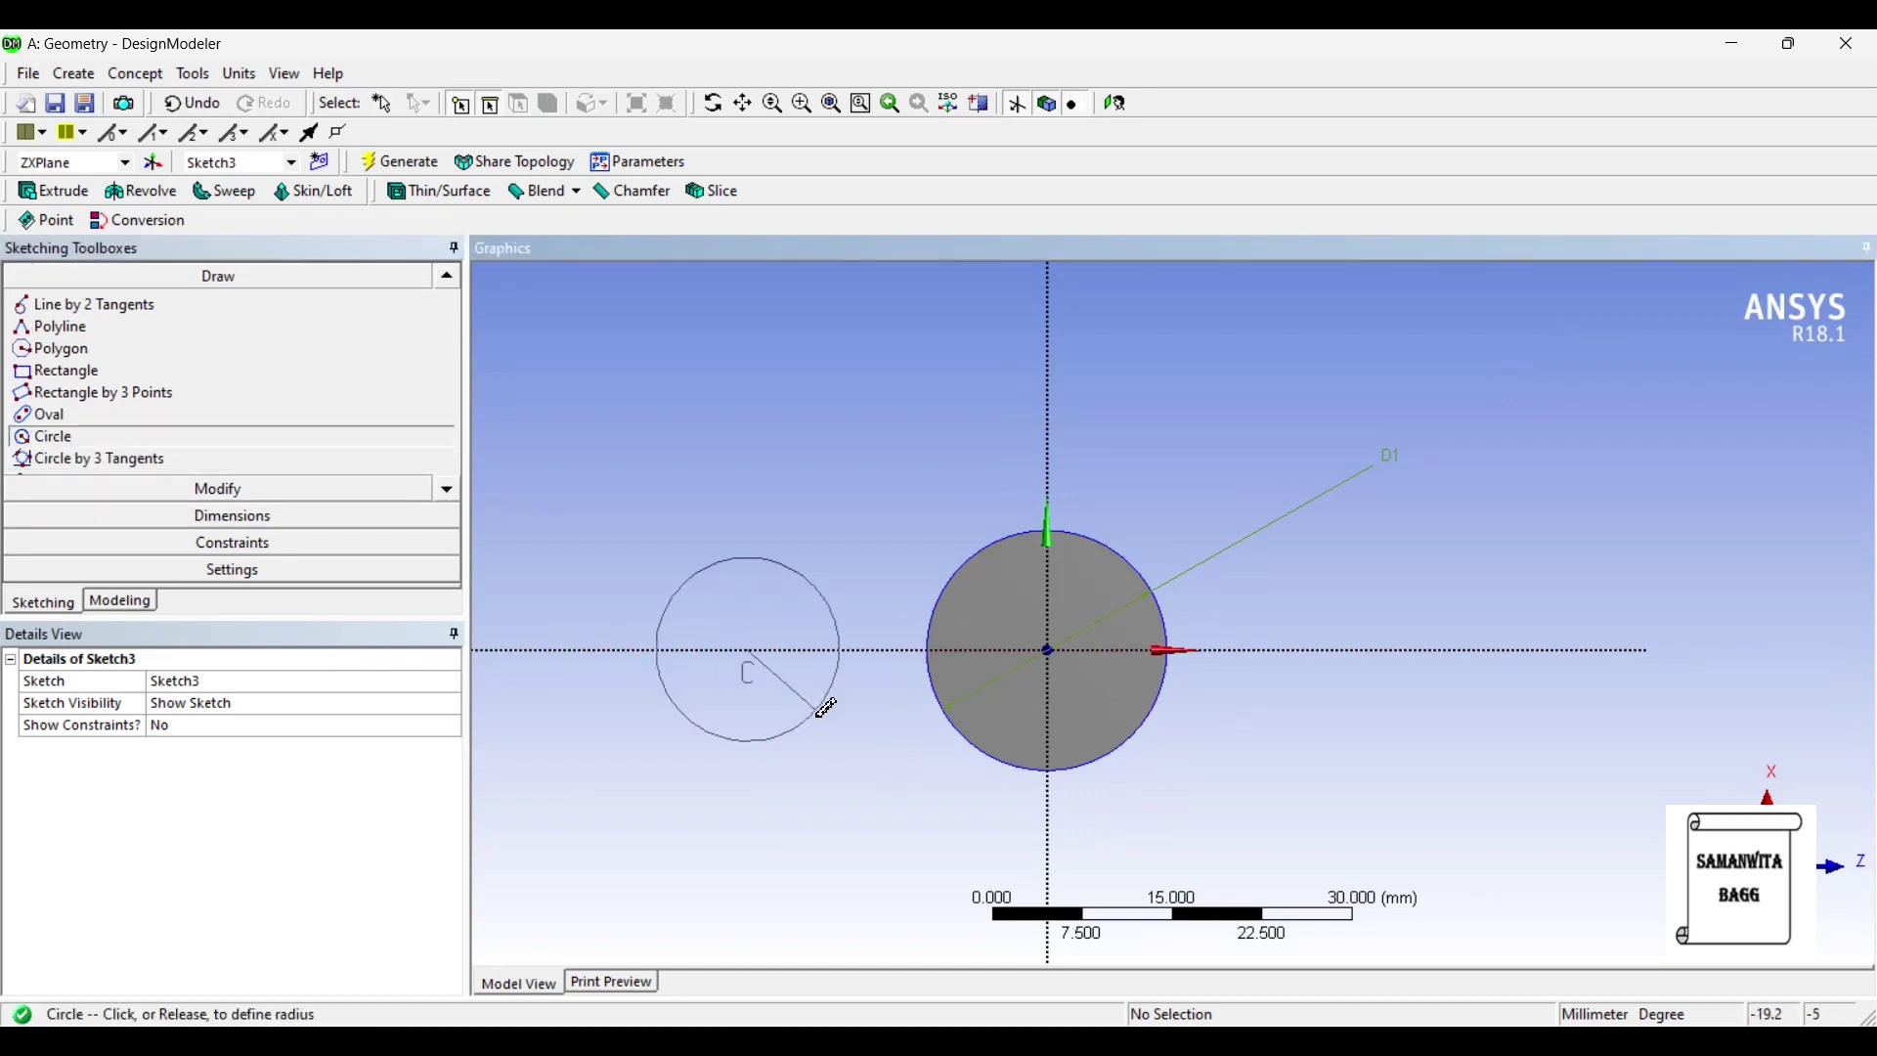
pyautogui.click(828, 697)
# Add diameter D2 and horizontal offset H3 dimensions to the cylinder centre.
pyautogui.click(232, 515)
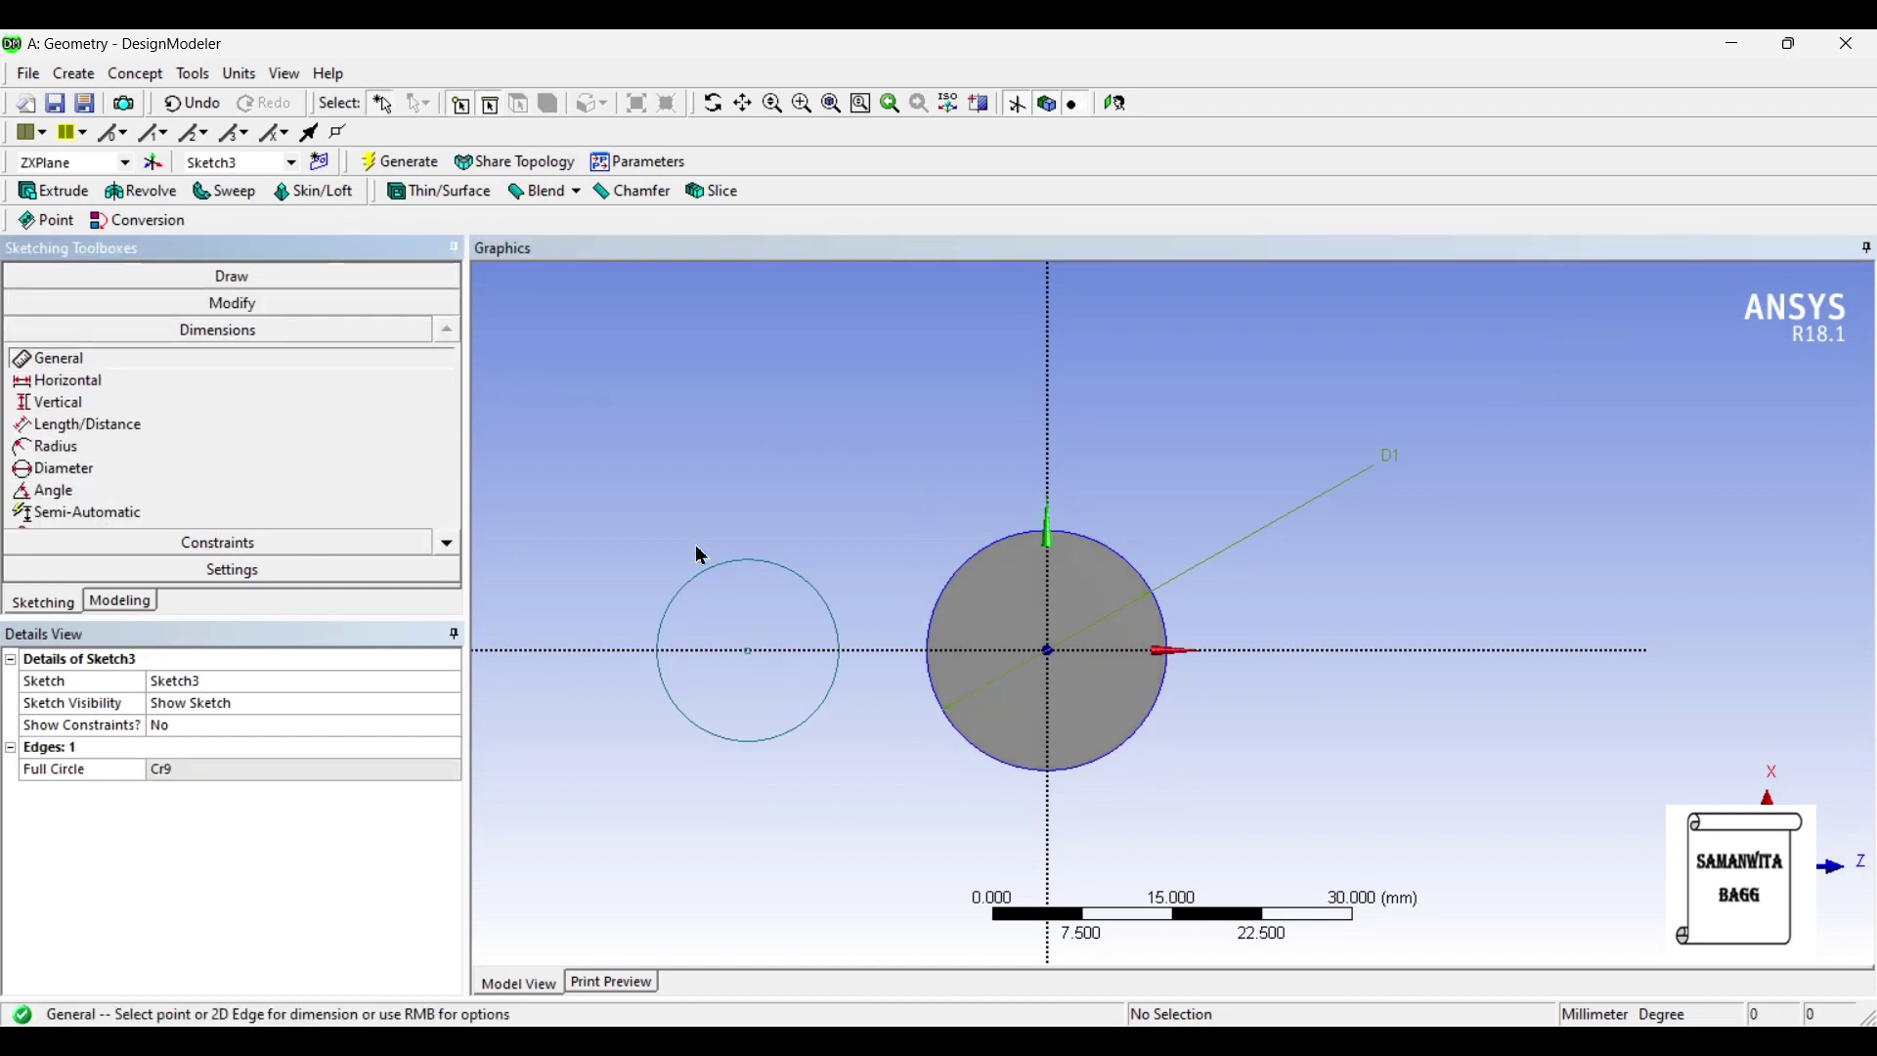
pyautogui.click(735, 567)
pyautogui.click(626, 478)
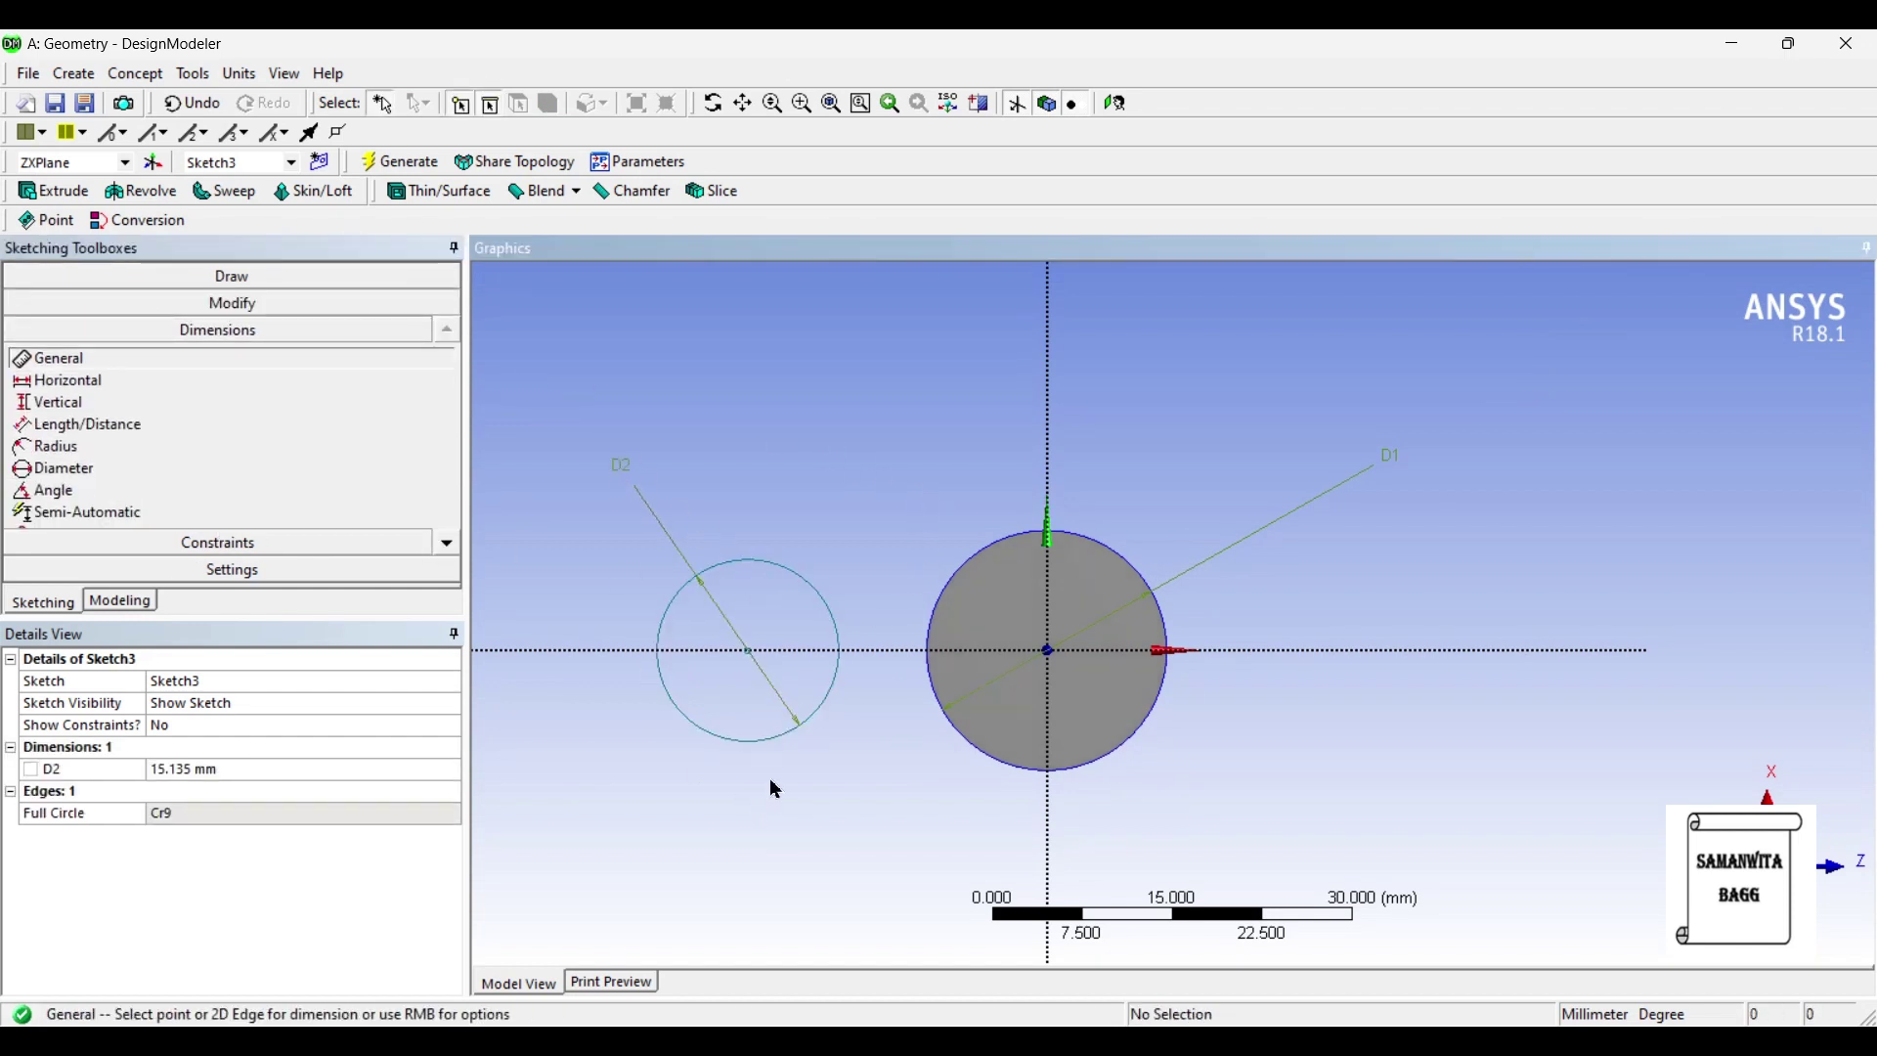
pyautogui.click(750, 653)
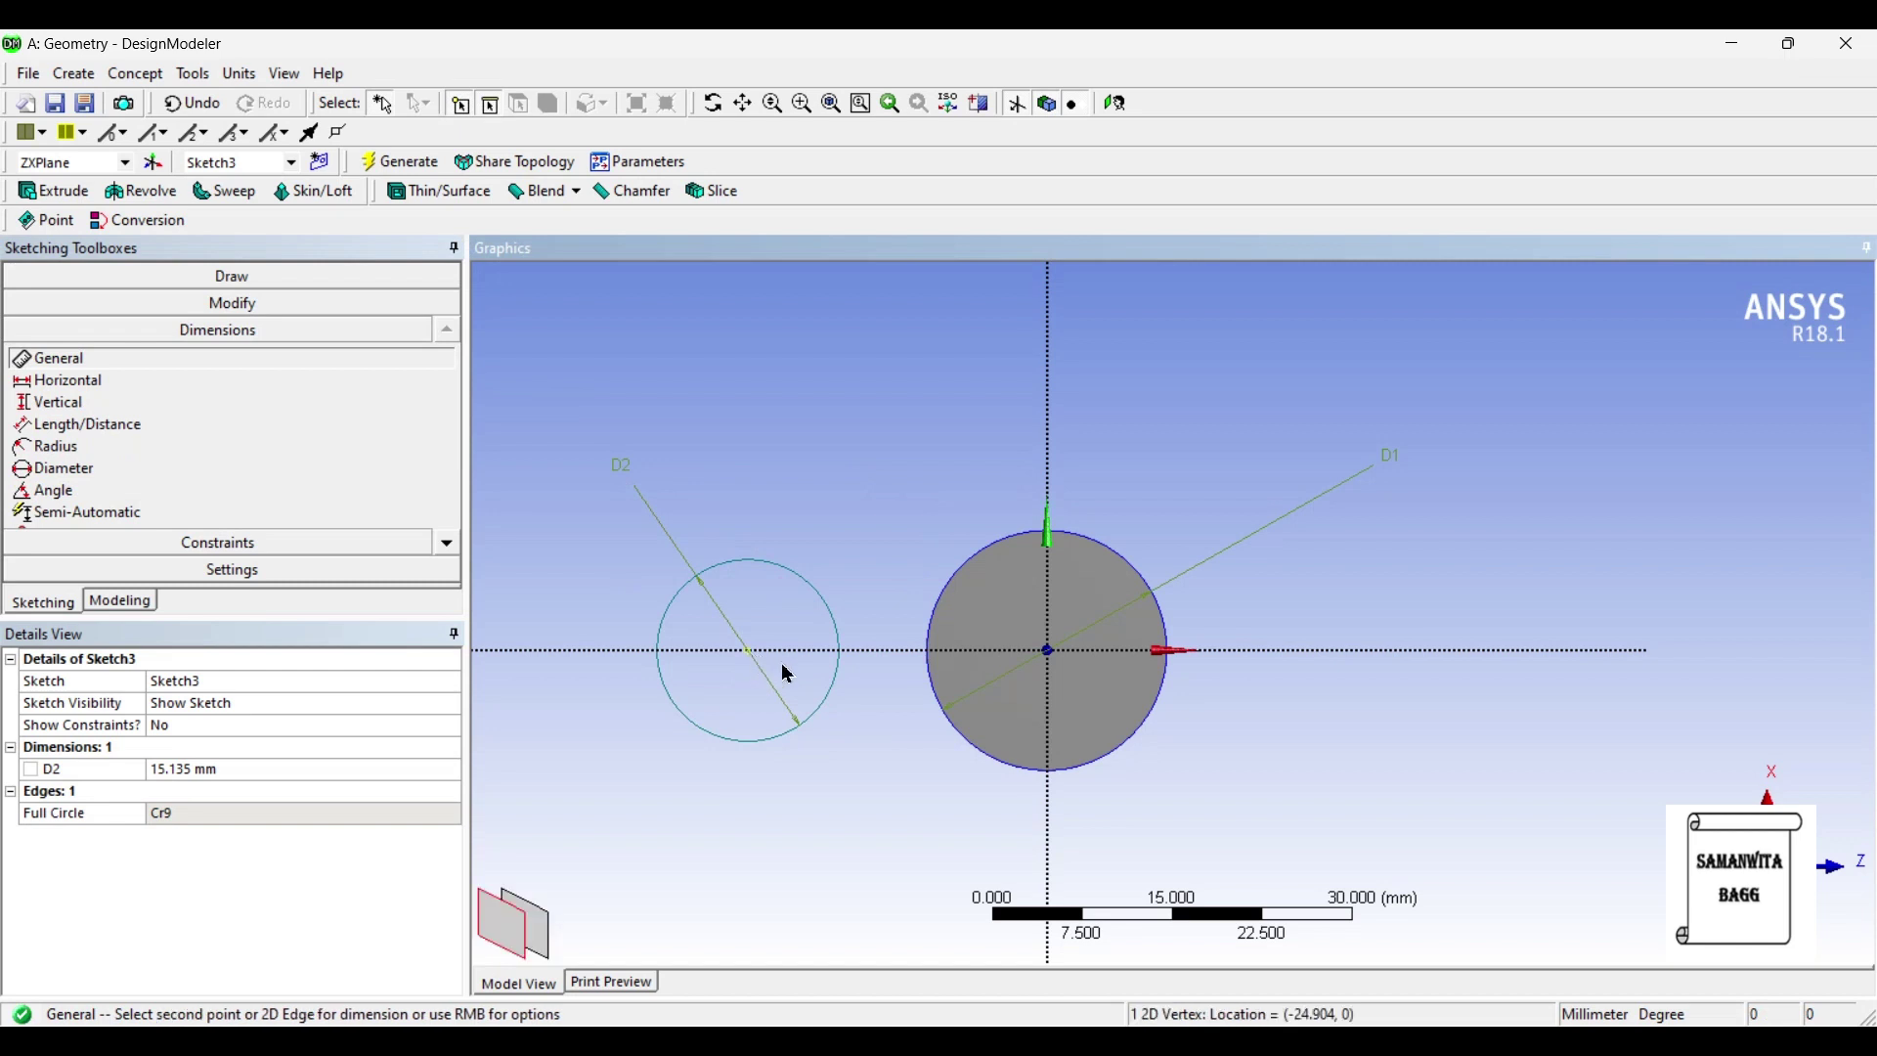
pyautogui.click(1049, 651)
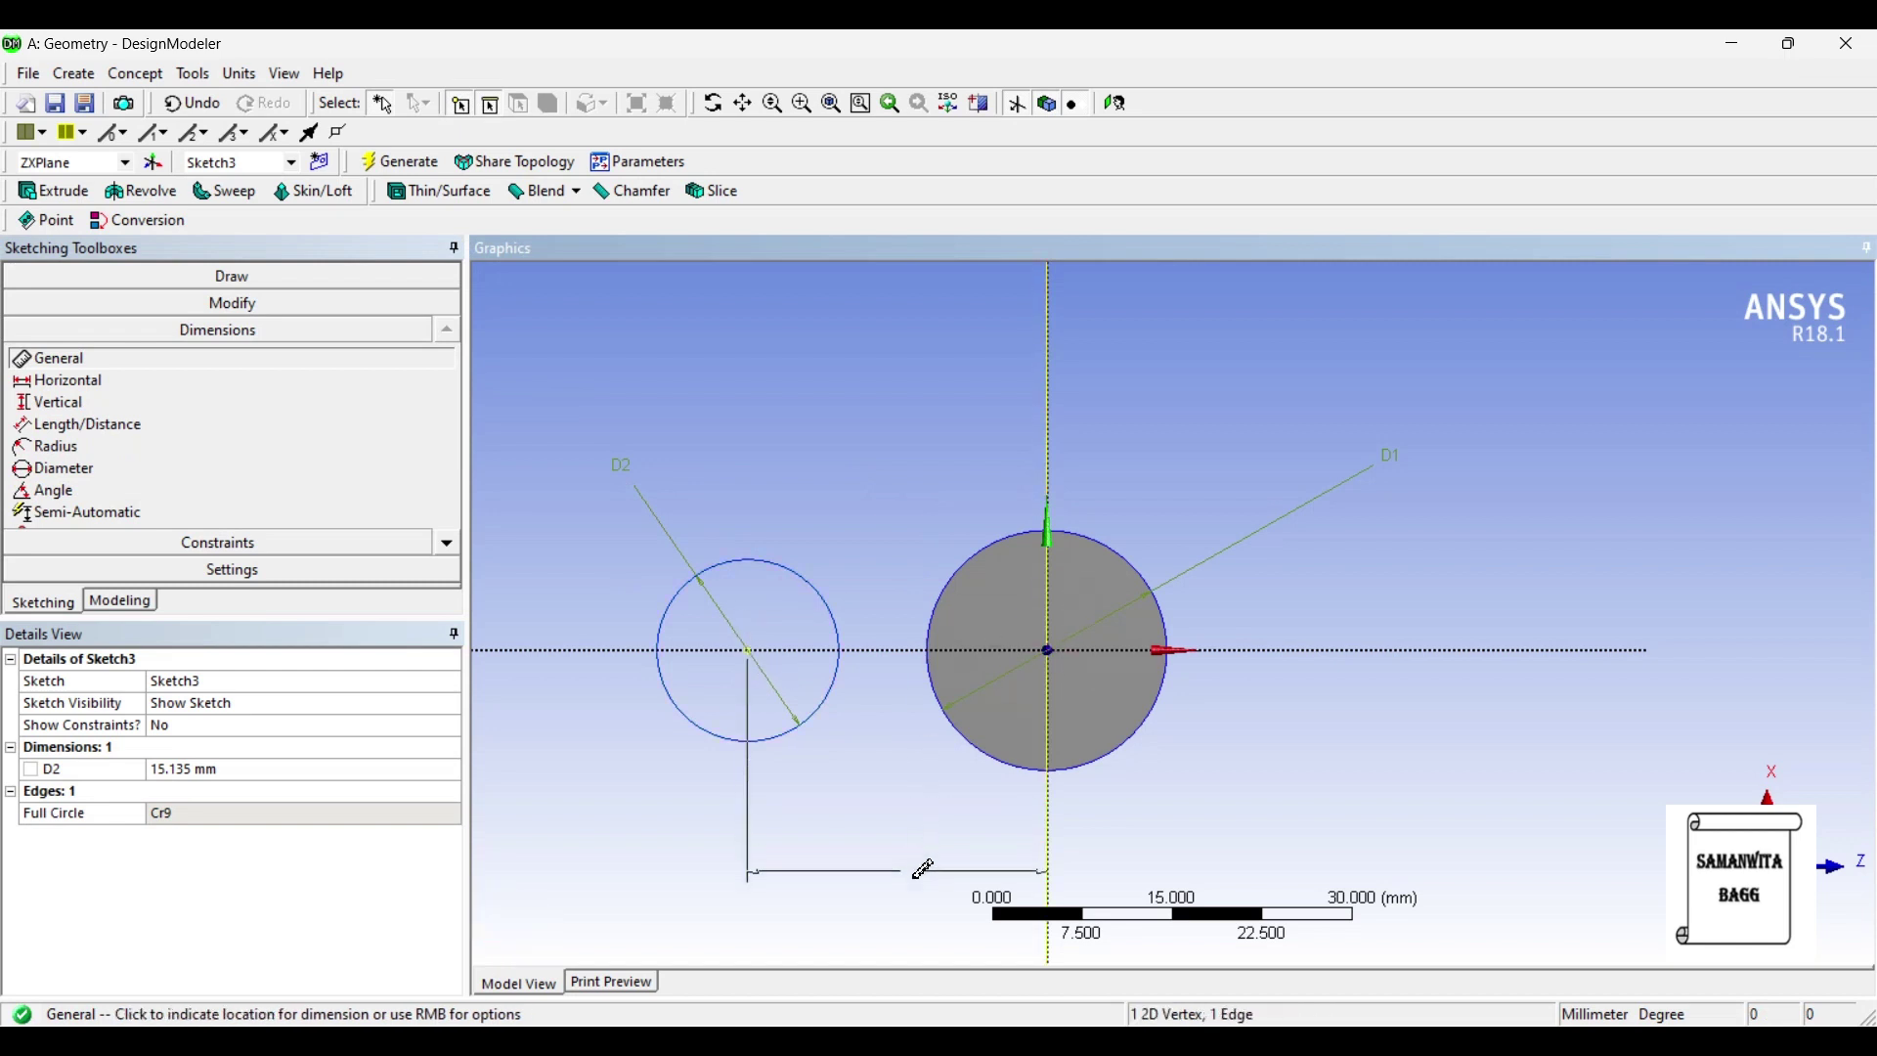
pyautogui.click(917, 870)
# Set D2 to 20 mm and H3 to 15 mm, then return to Modeling.
pyautogui.click(185, 771)
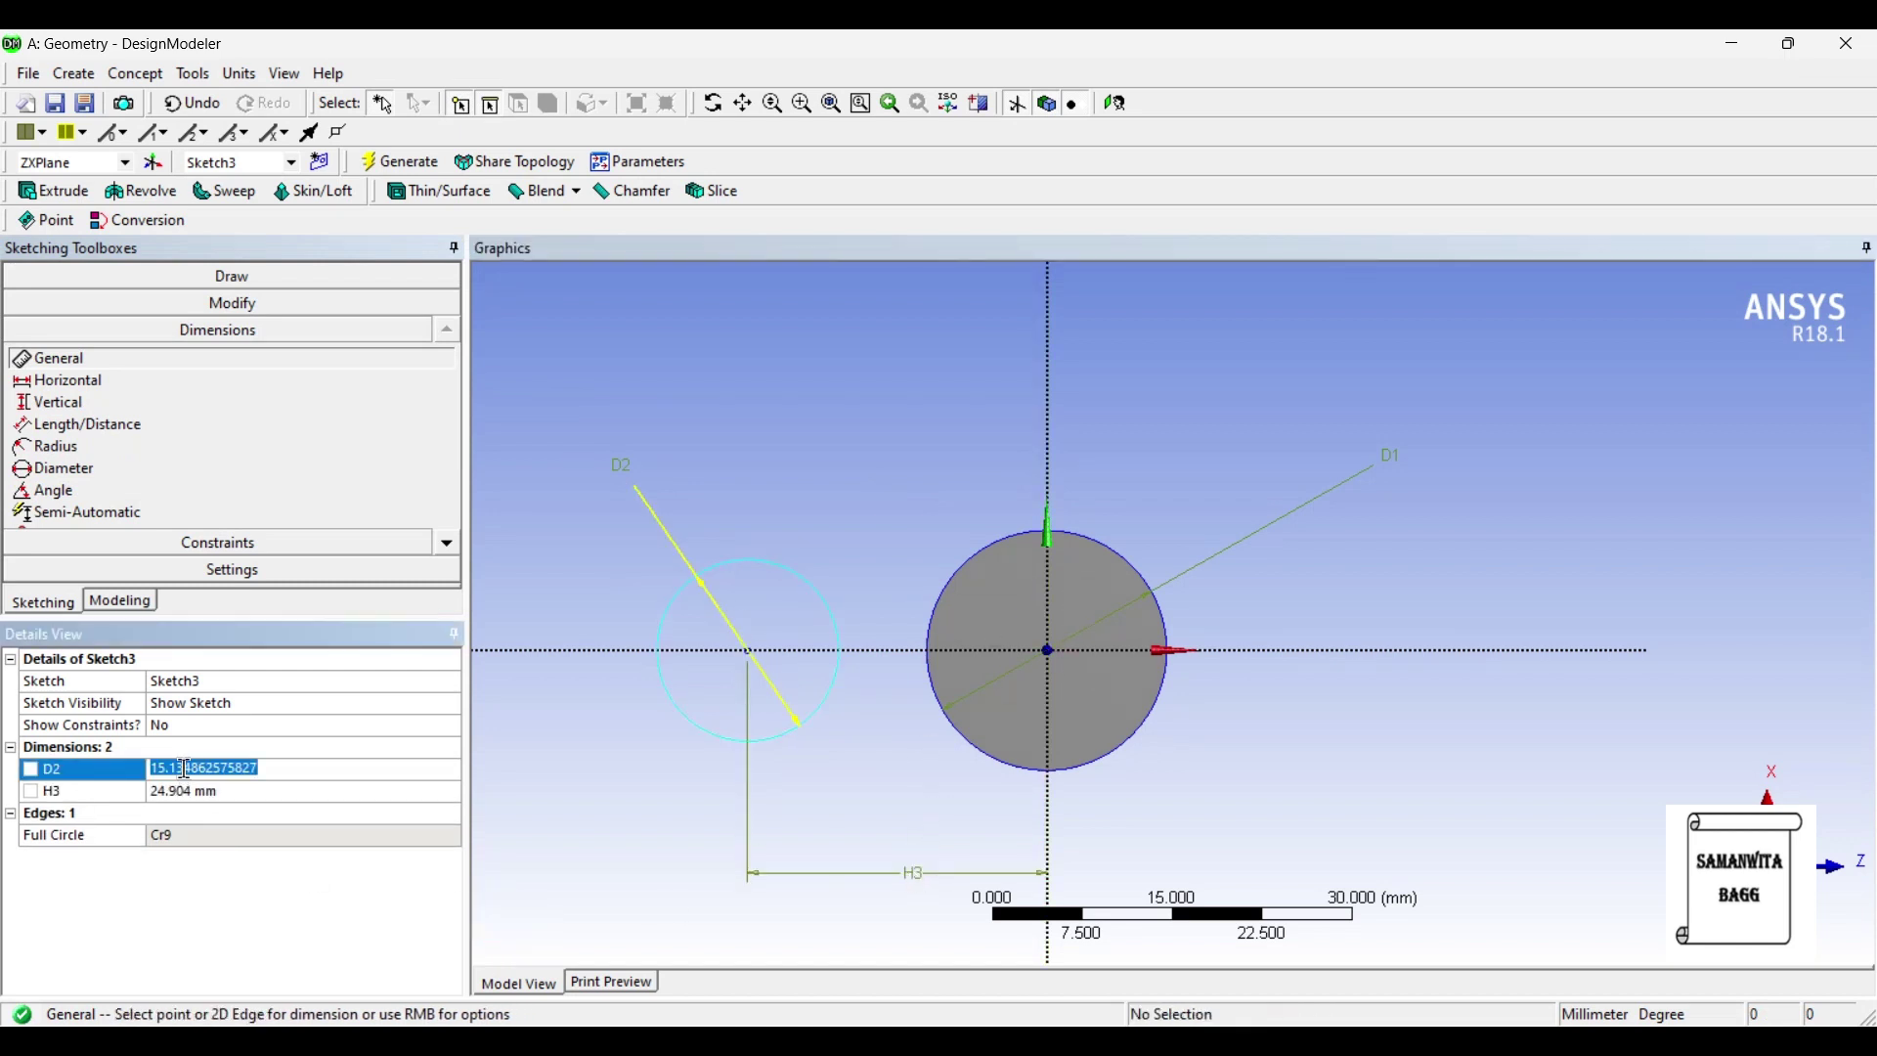
pyautogui.write('5')
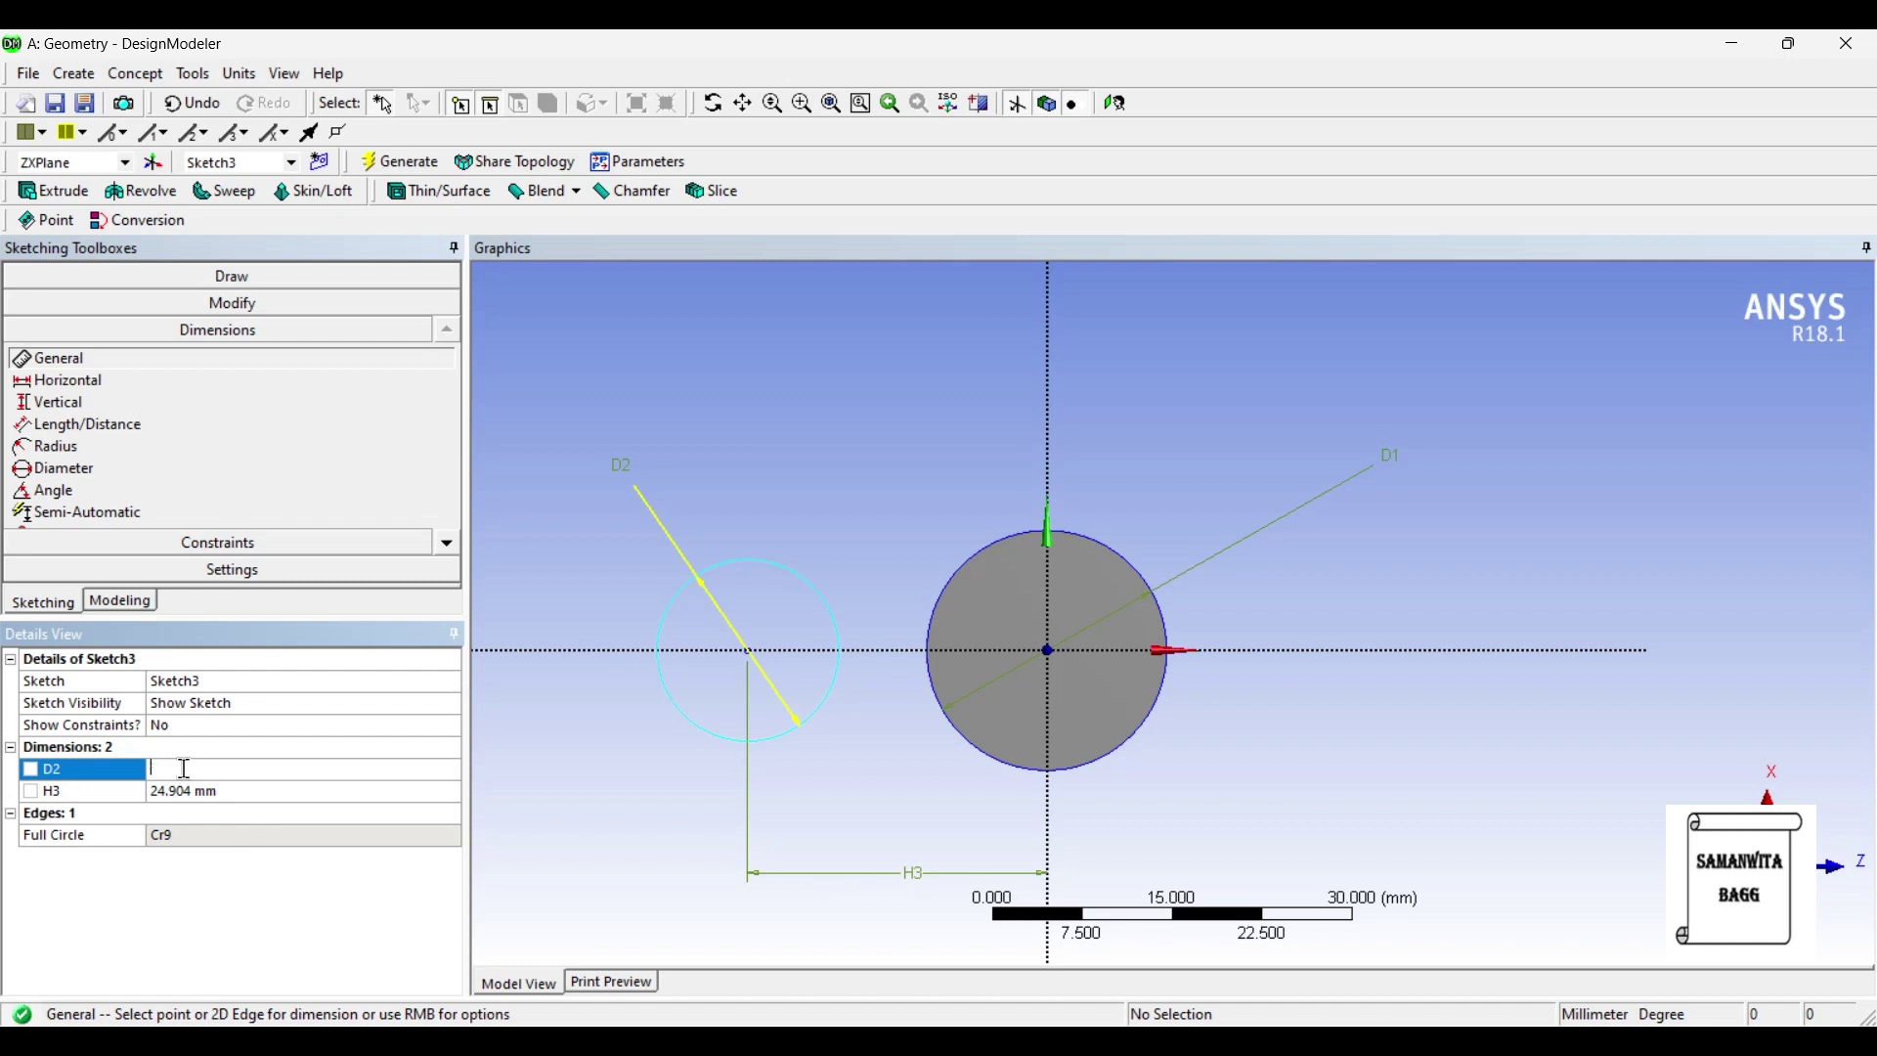
pyautogui.write('0')
pyautogui.press('Return')
pyautogui.click(190, 791)
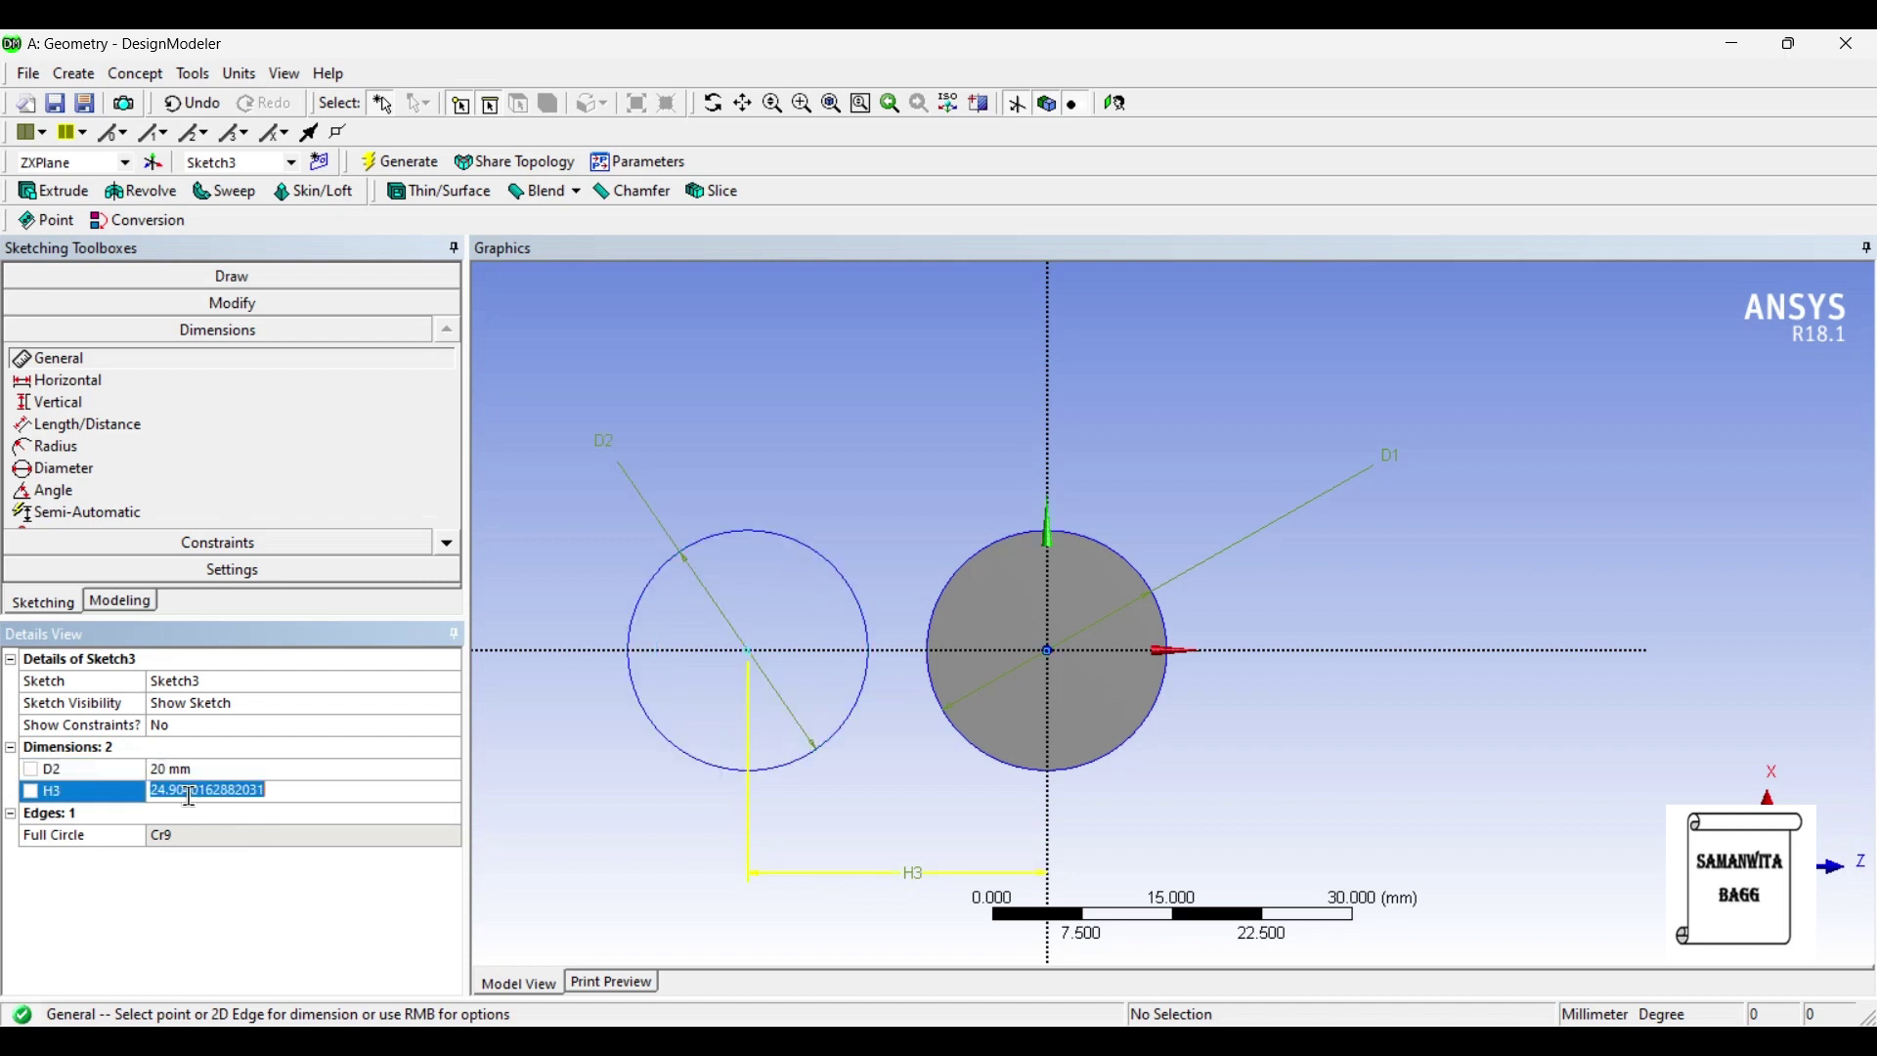
pyautogui.write('5')
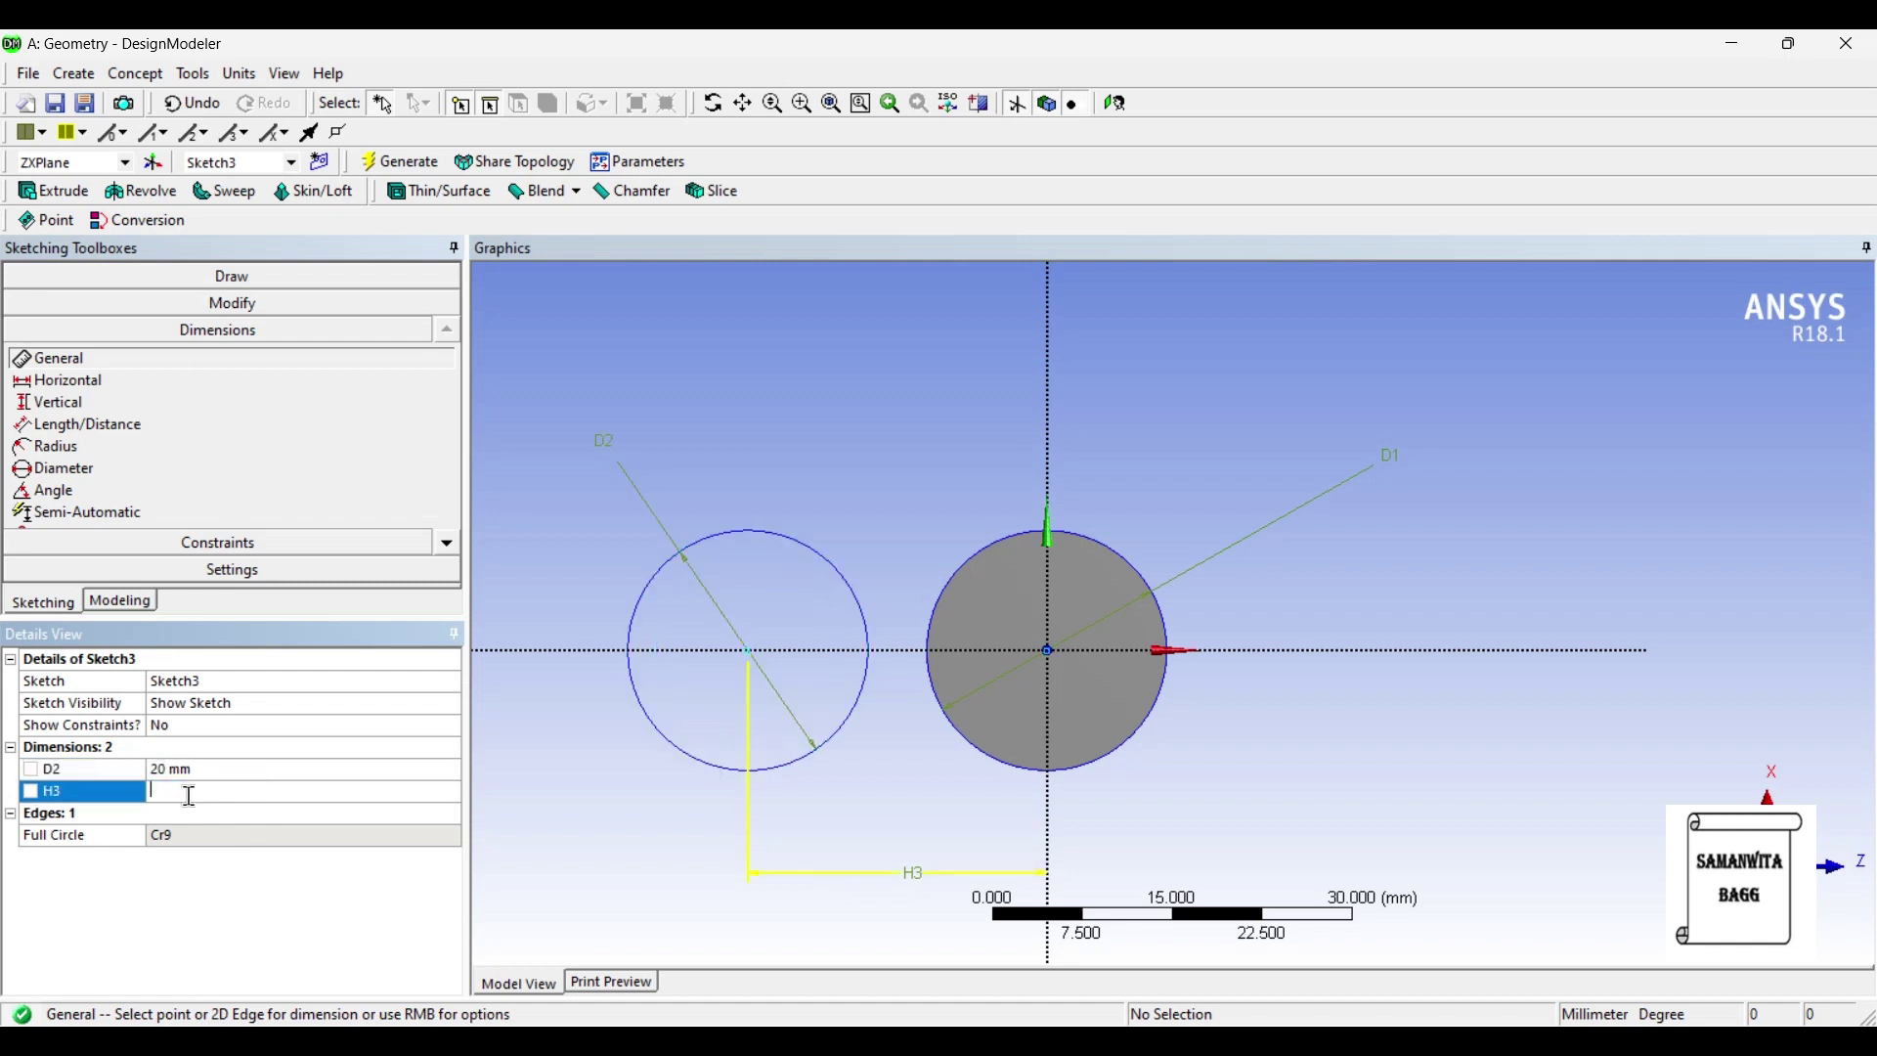
pyautogui.press('Return')
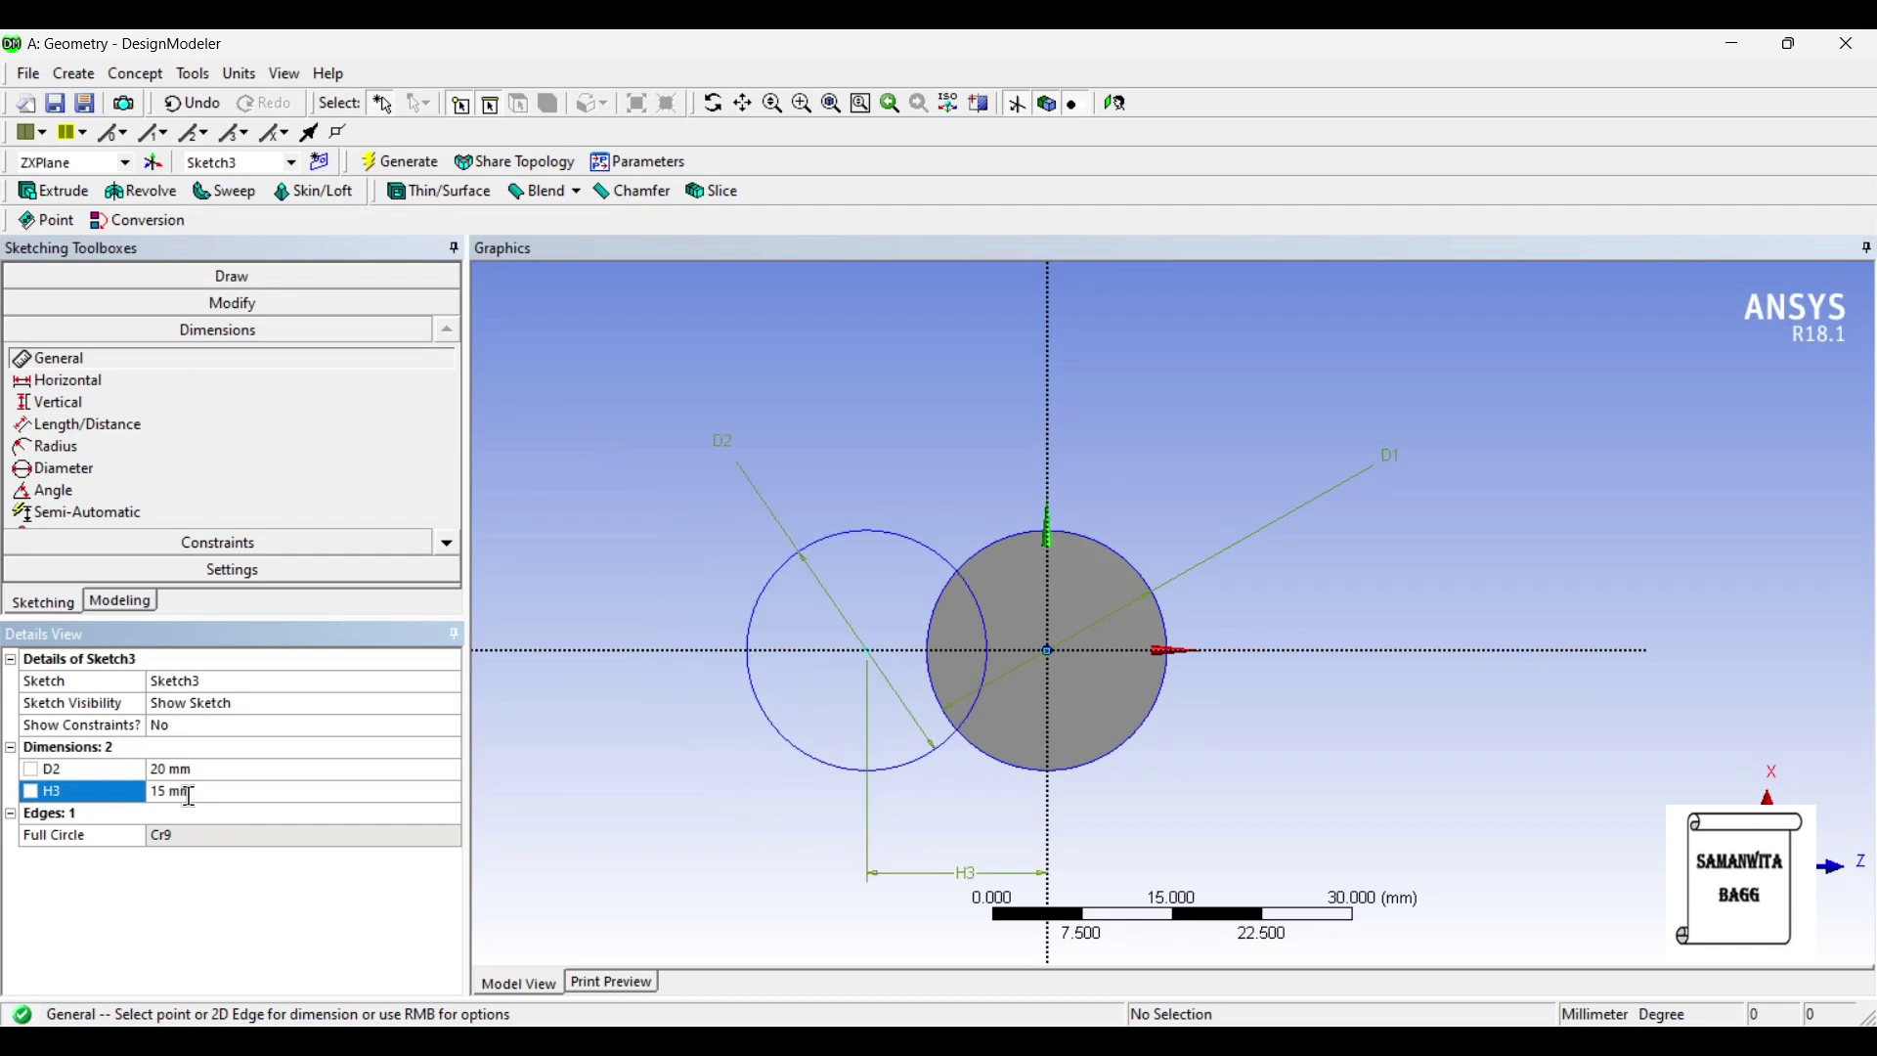
pyautogui.click(137, 603)
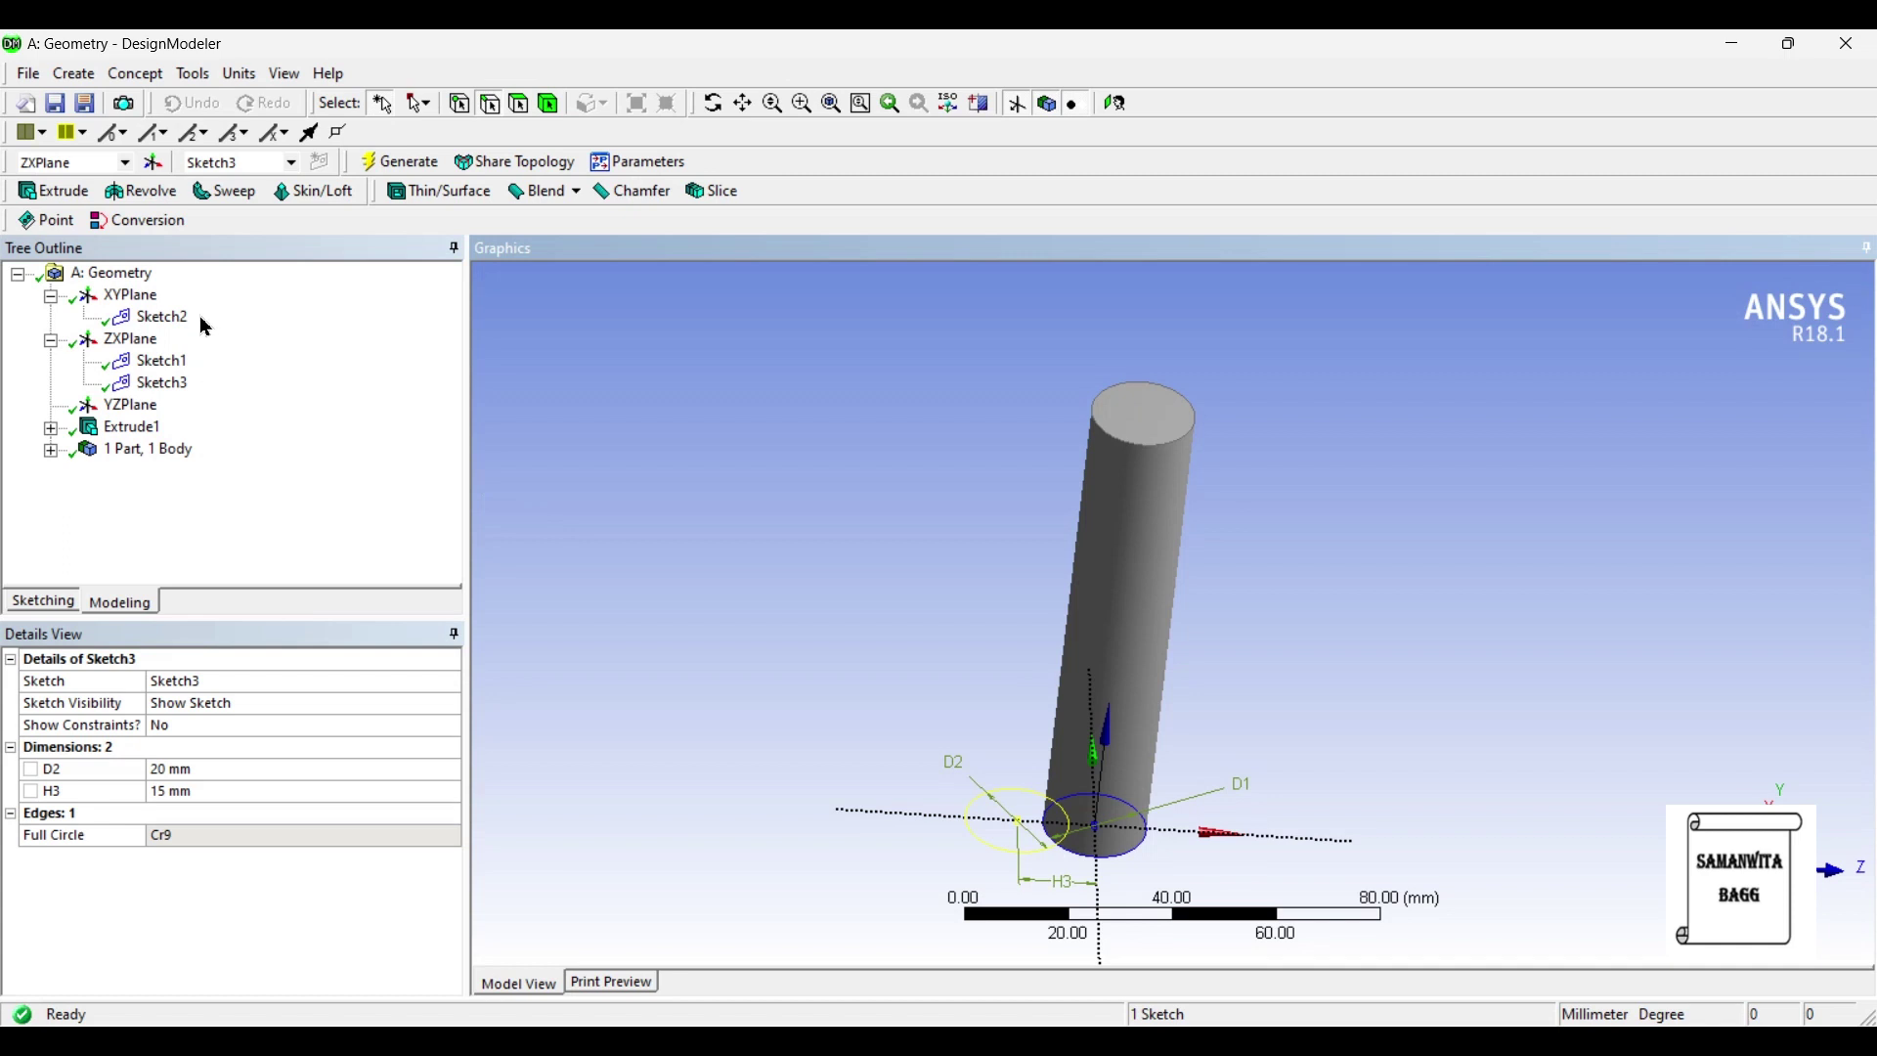
pyautogui.click(223, 196)
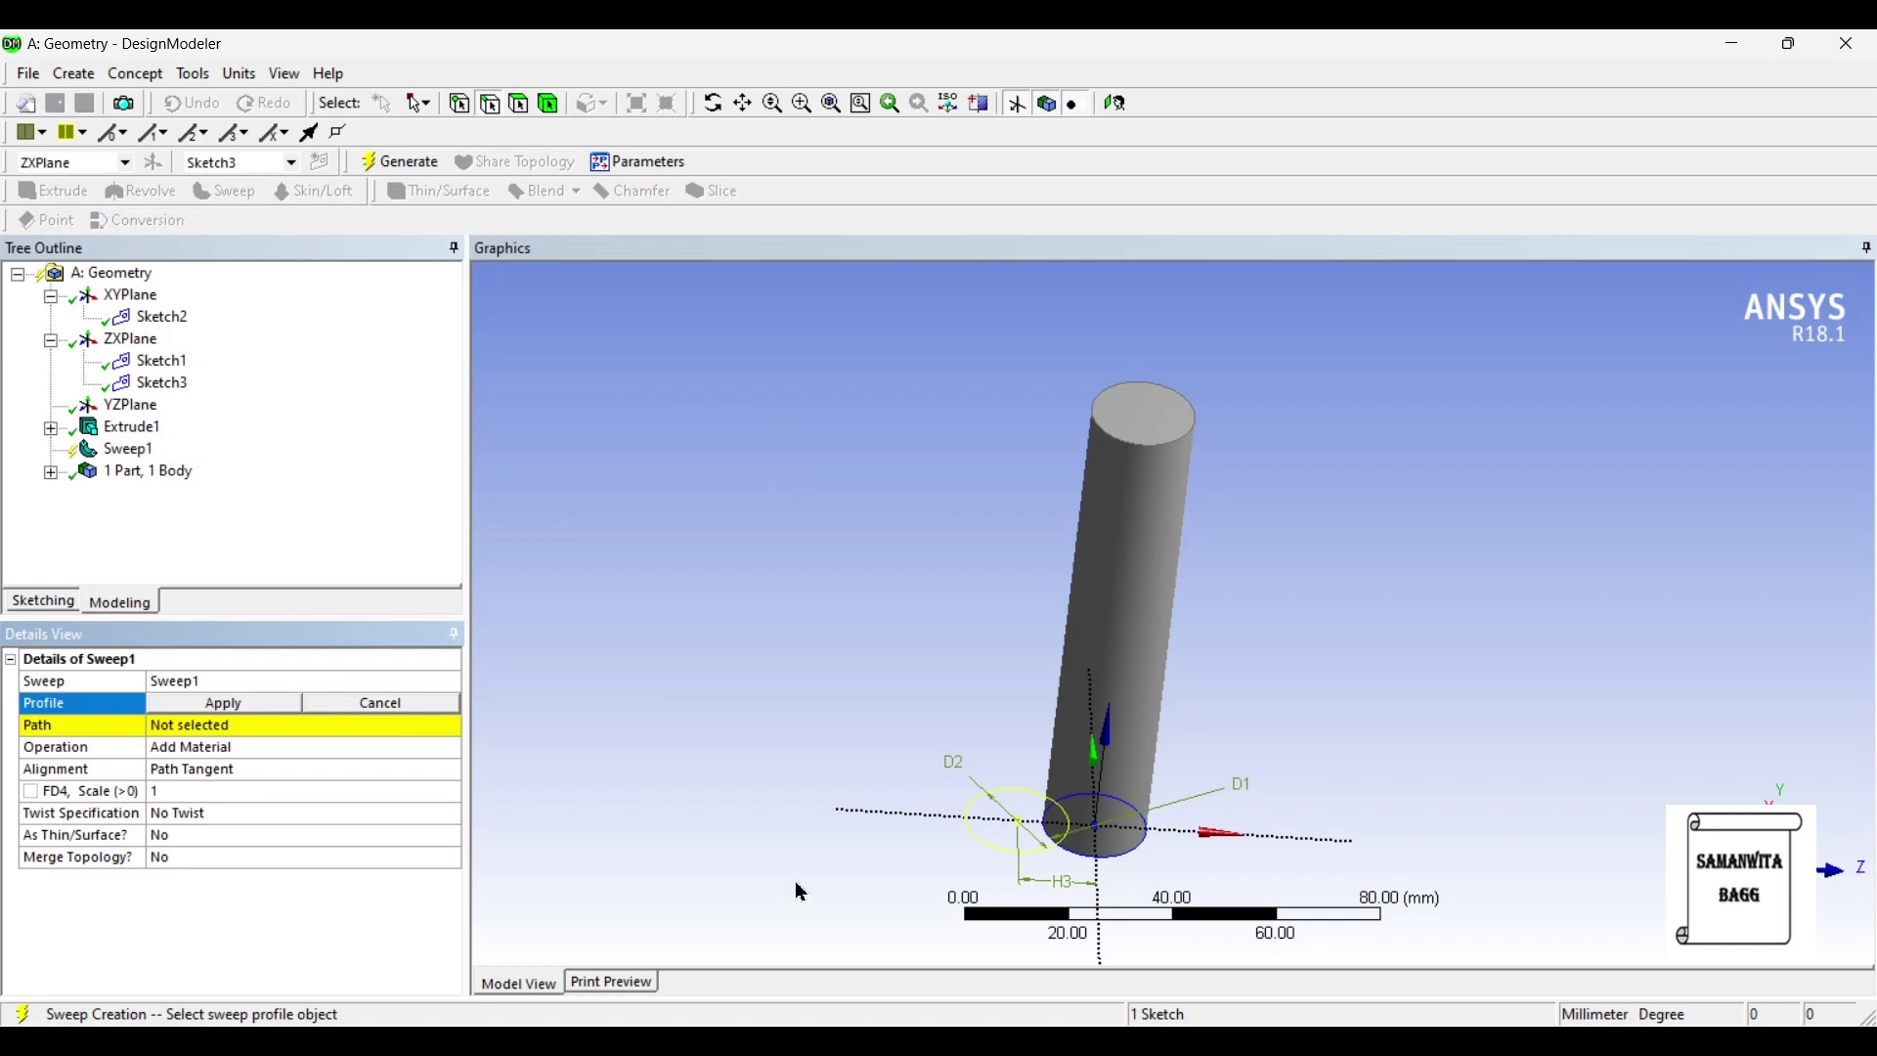
# Use Sketch3 as the sweep profile and Sketch2 as the sweep path.
pyautogui.click(205, 704)
pyautogui.click(185, 724)
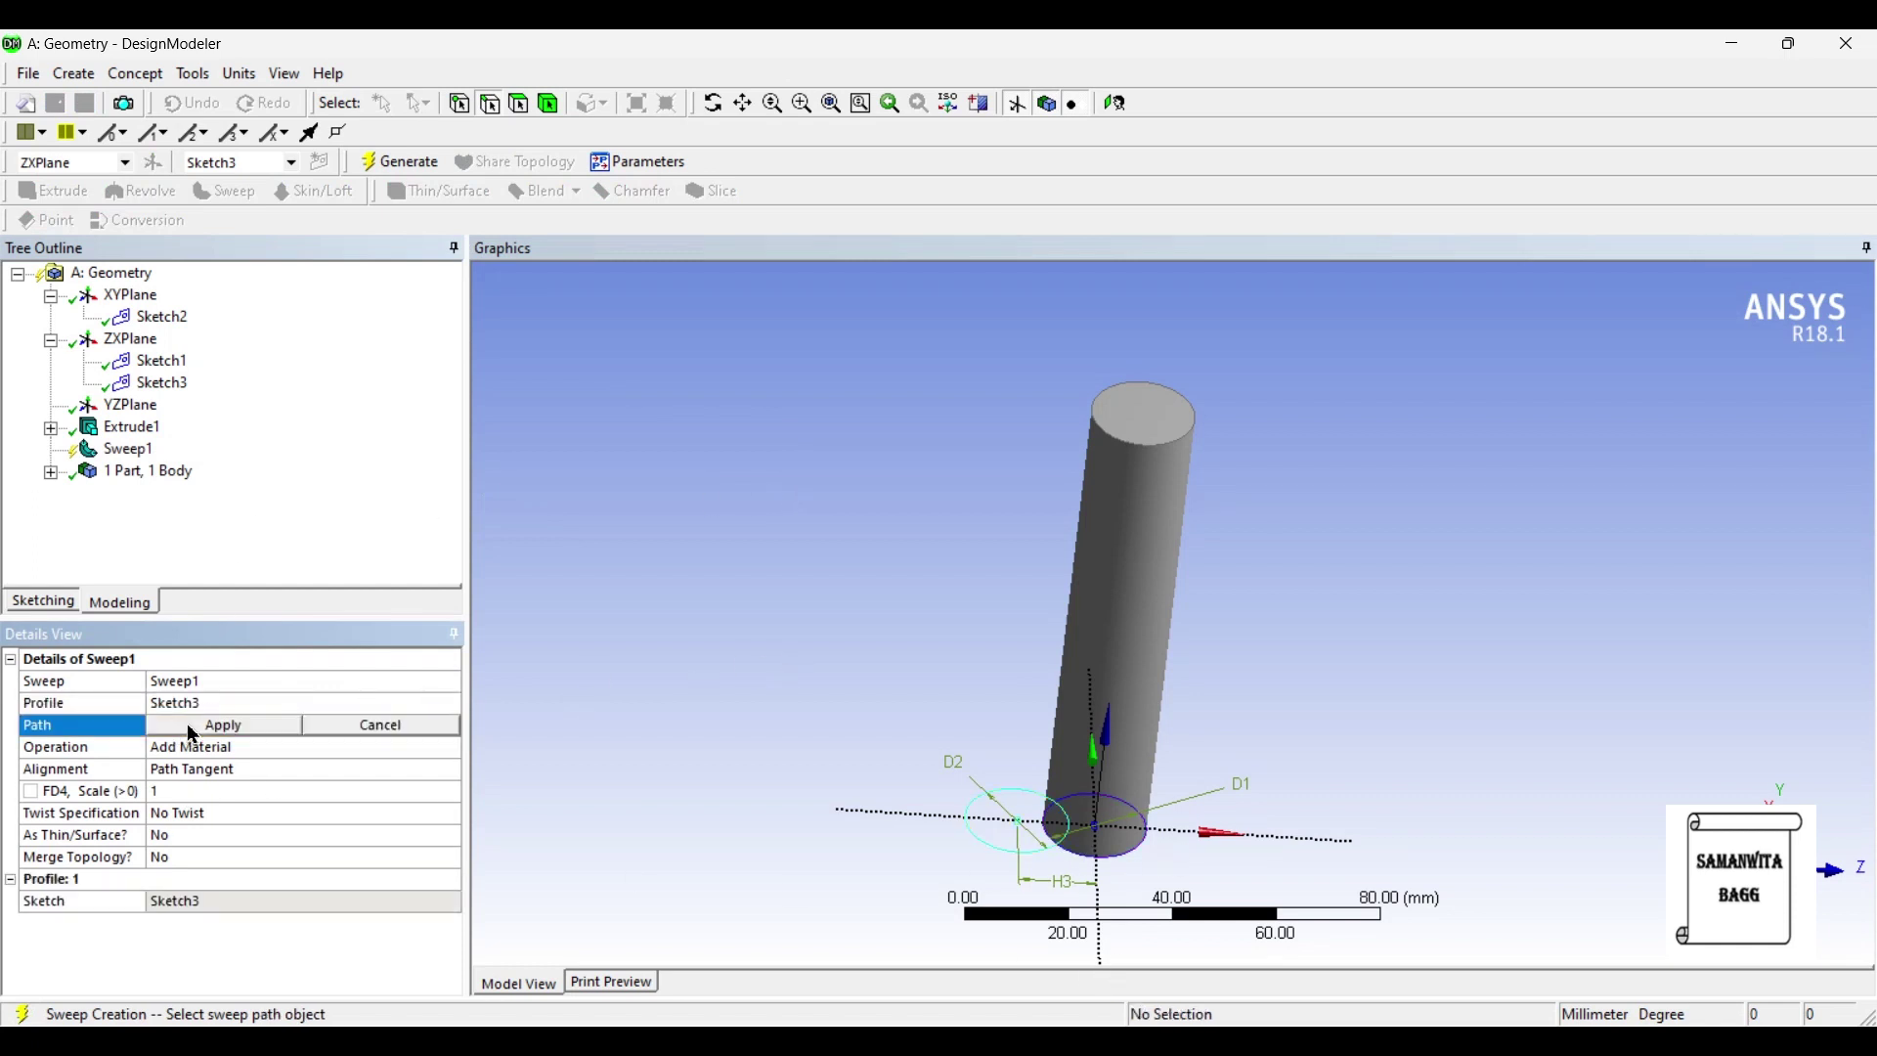
pyautogui.click(162, 317)
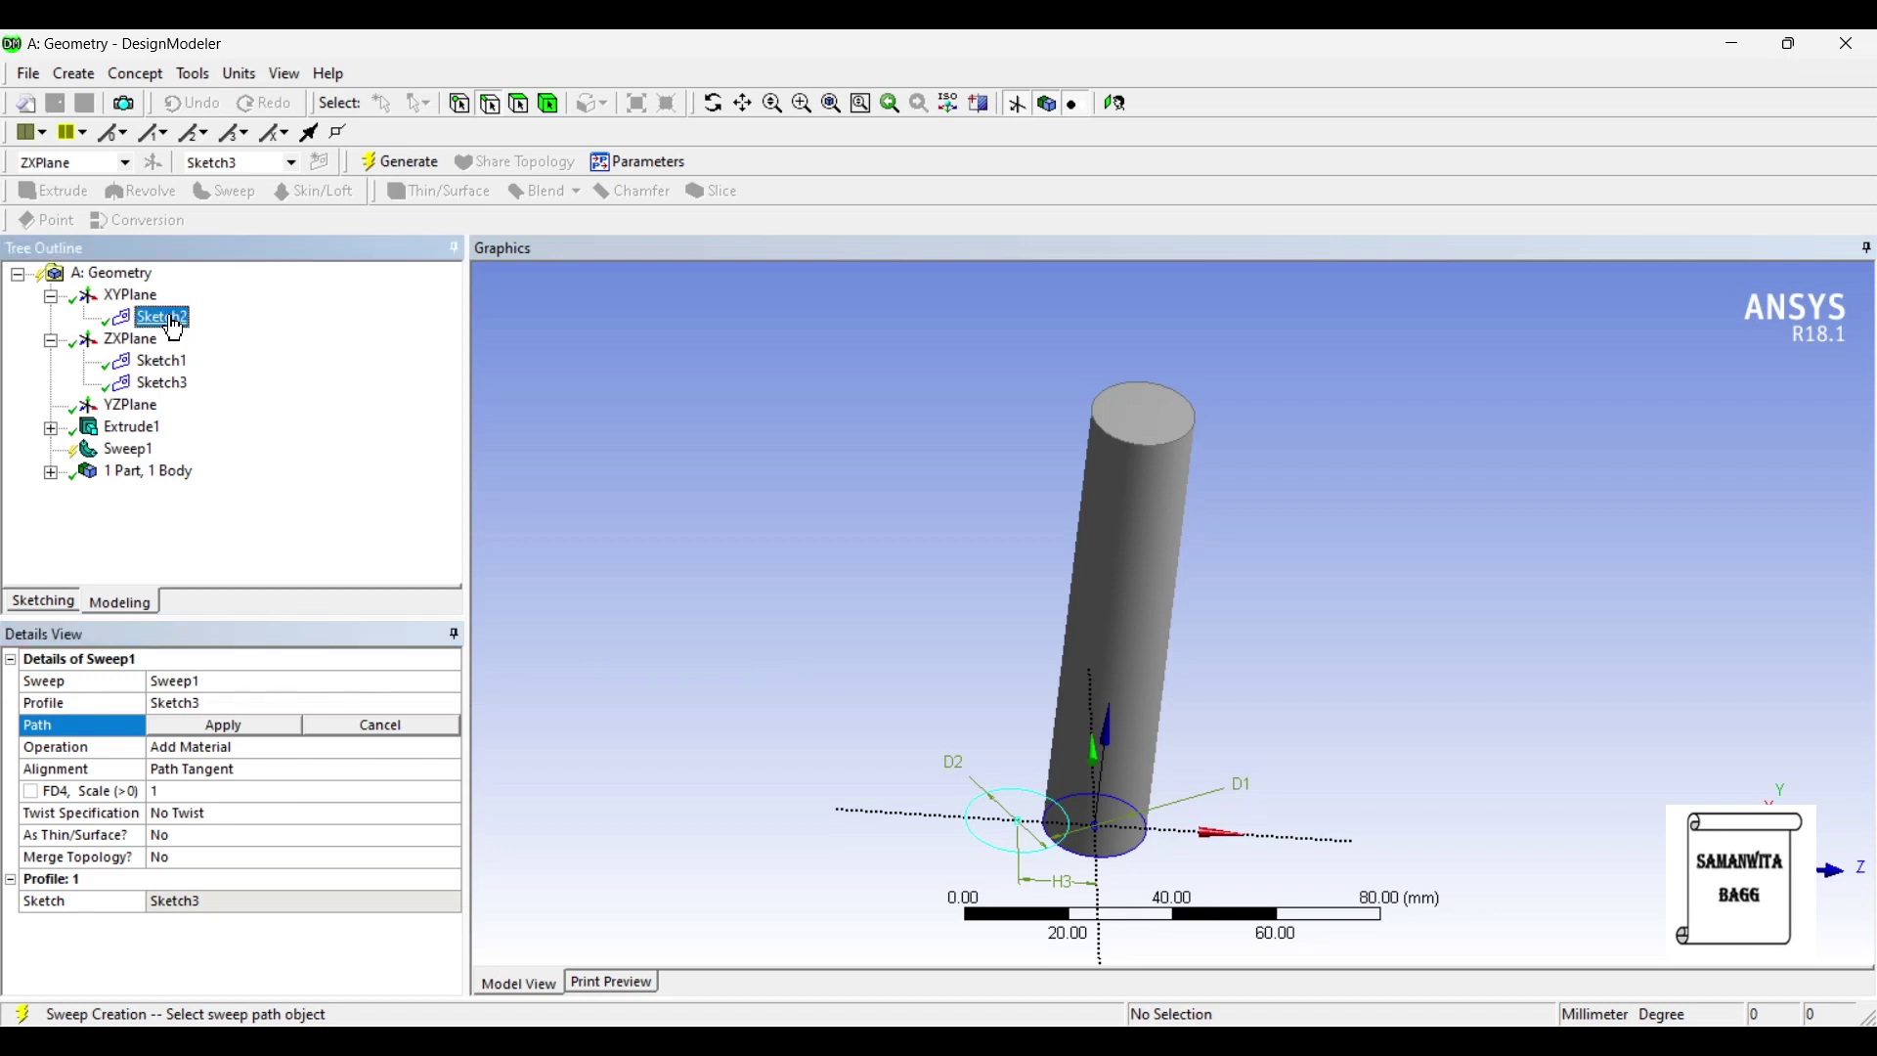
pyautogui.click(201, 728)
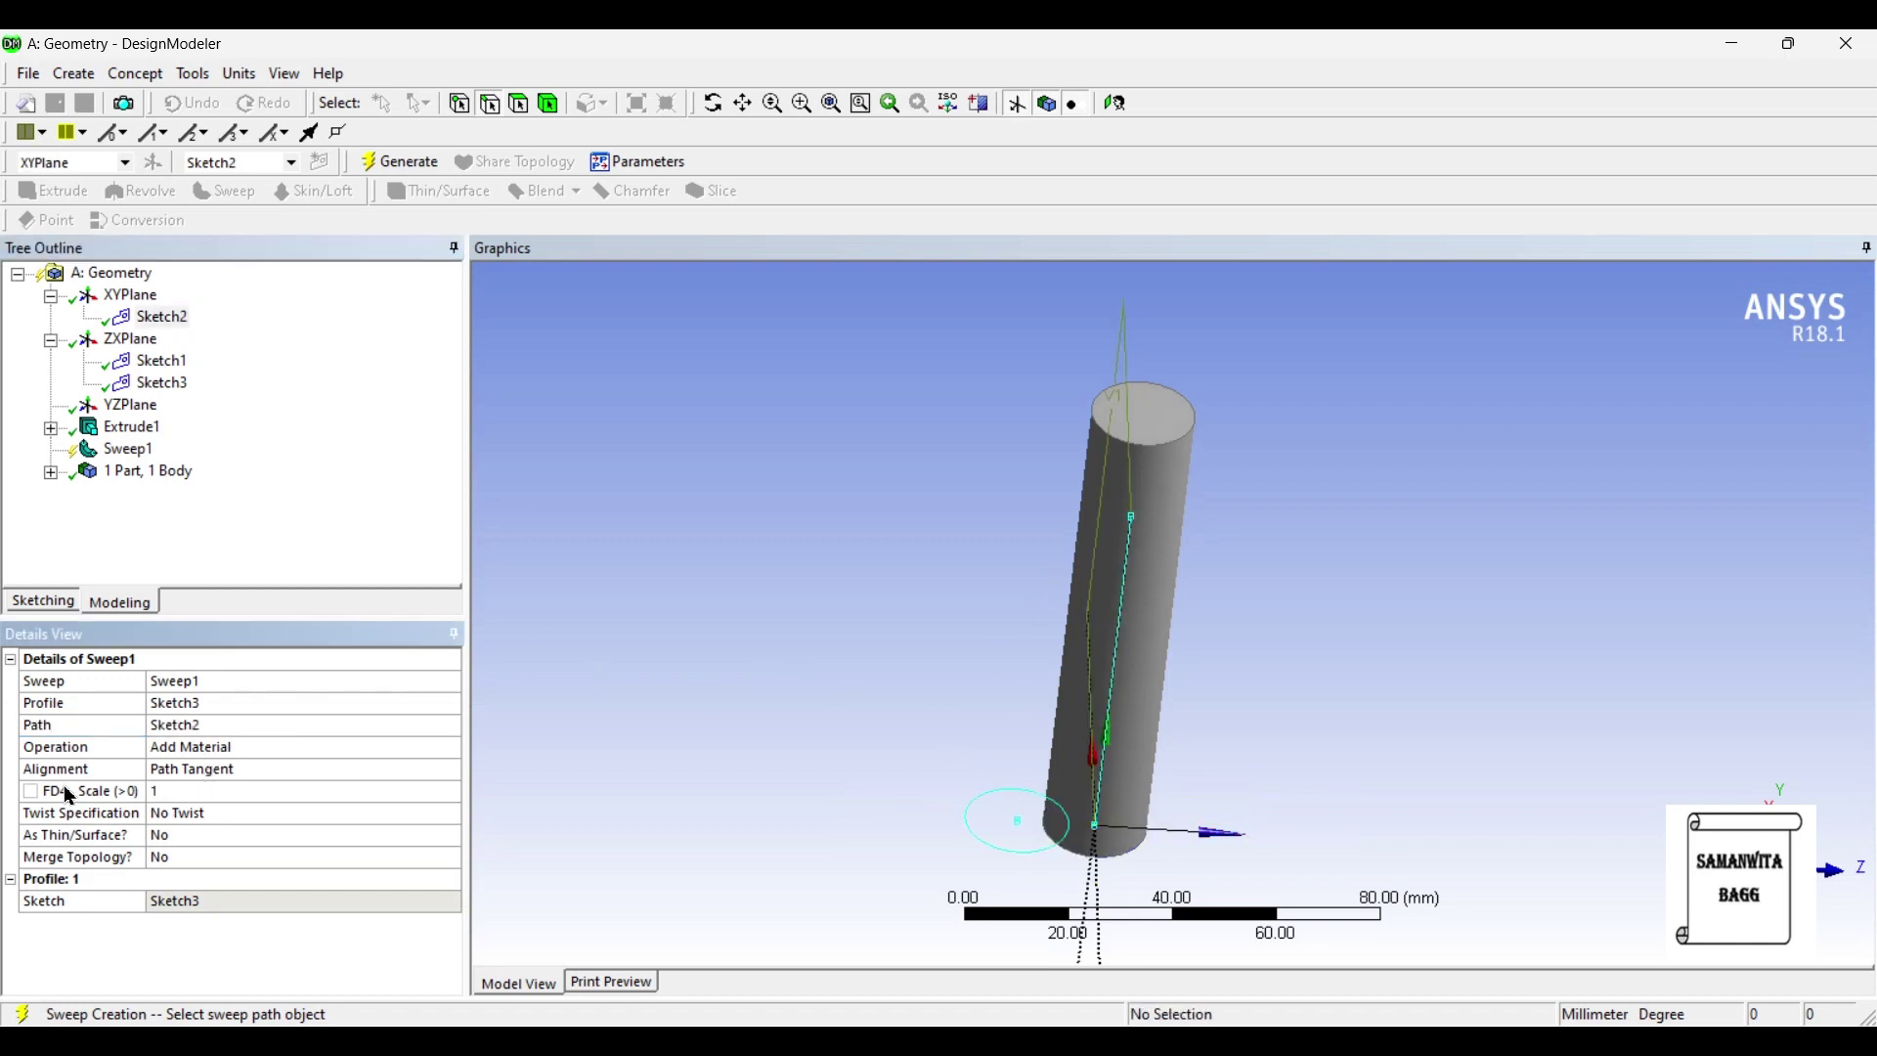
# Set the sweep to Add Frozen with 1 twist turn and generate the helix.
pyautogui.click(264, 752)
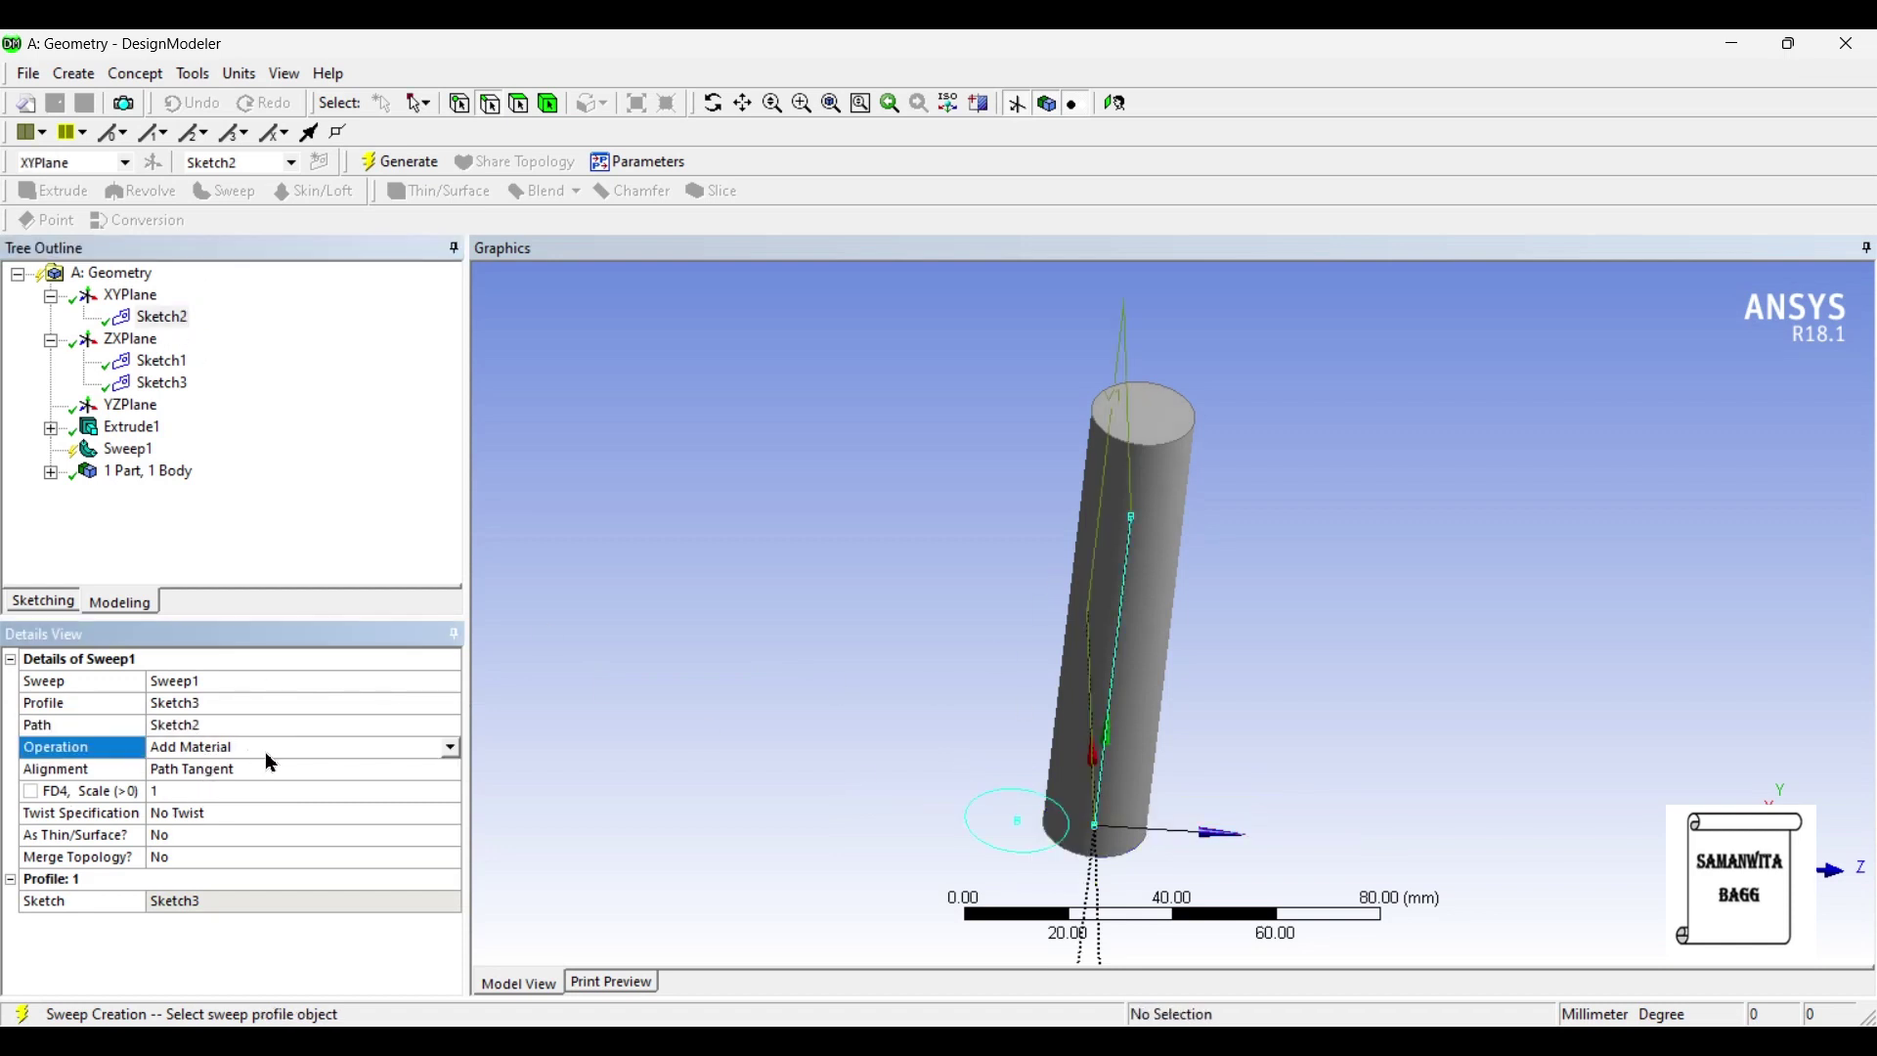
pyautogui.click(451, 749)
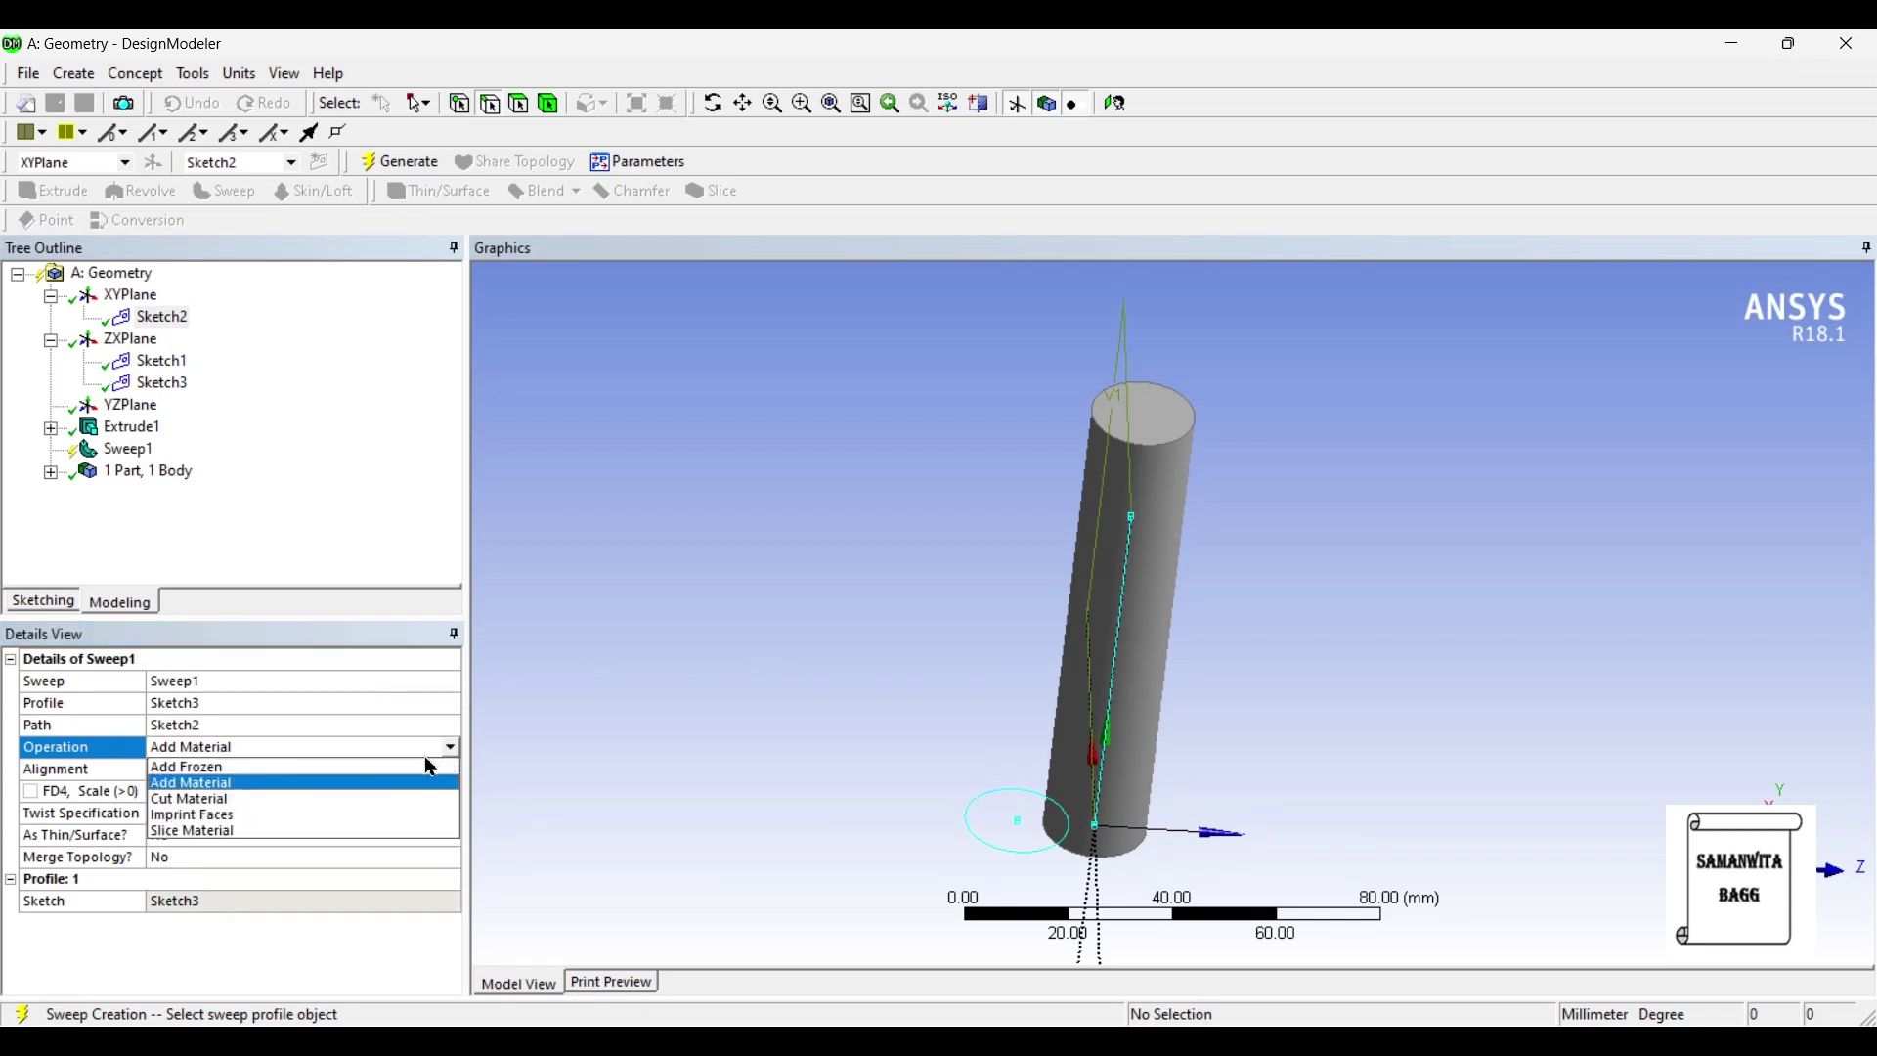
pyautogui.click(250, 769)
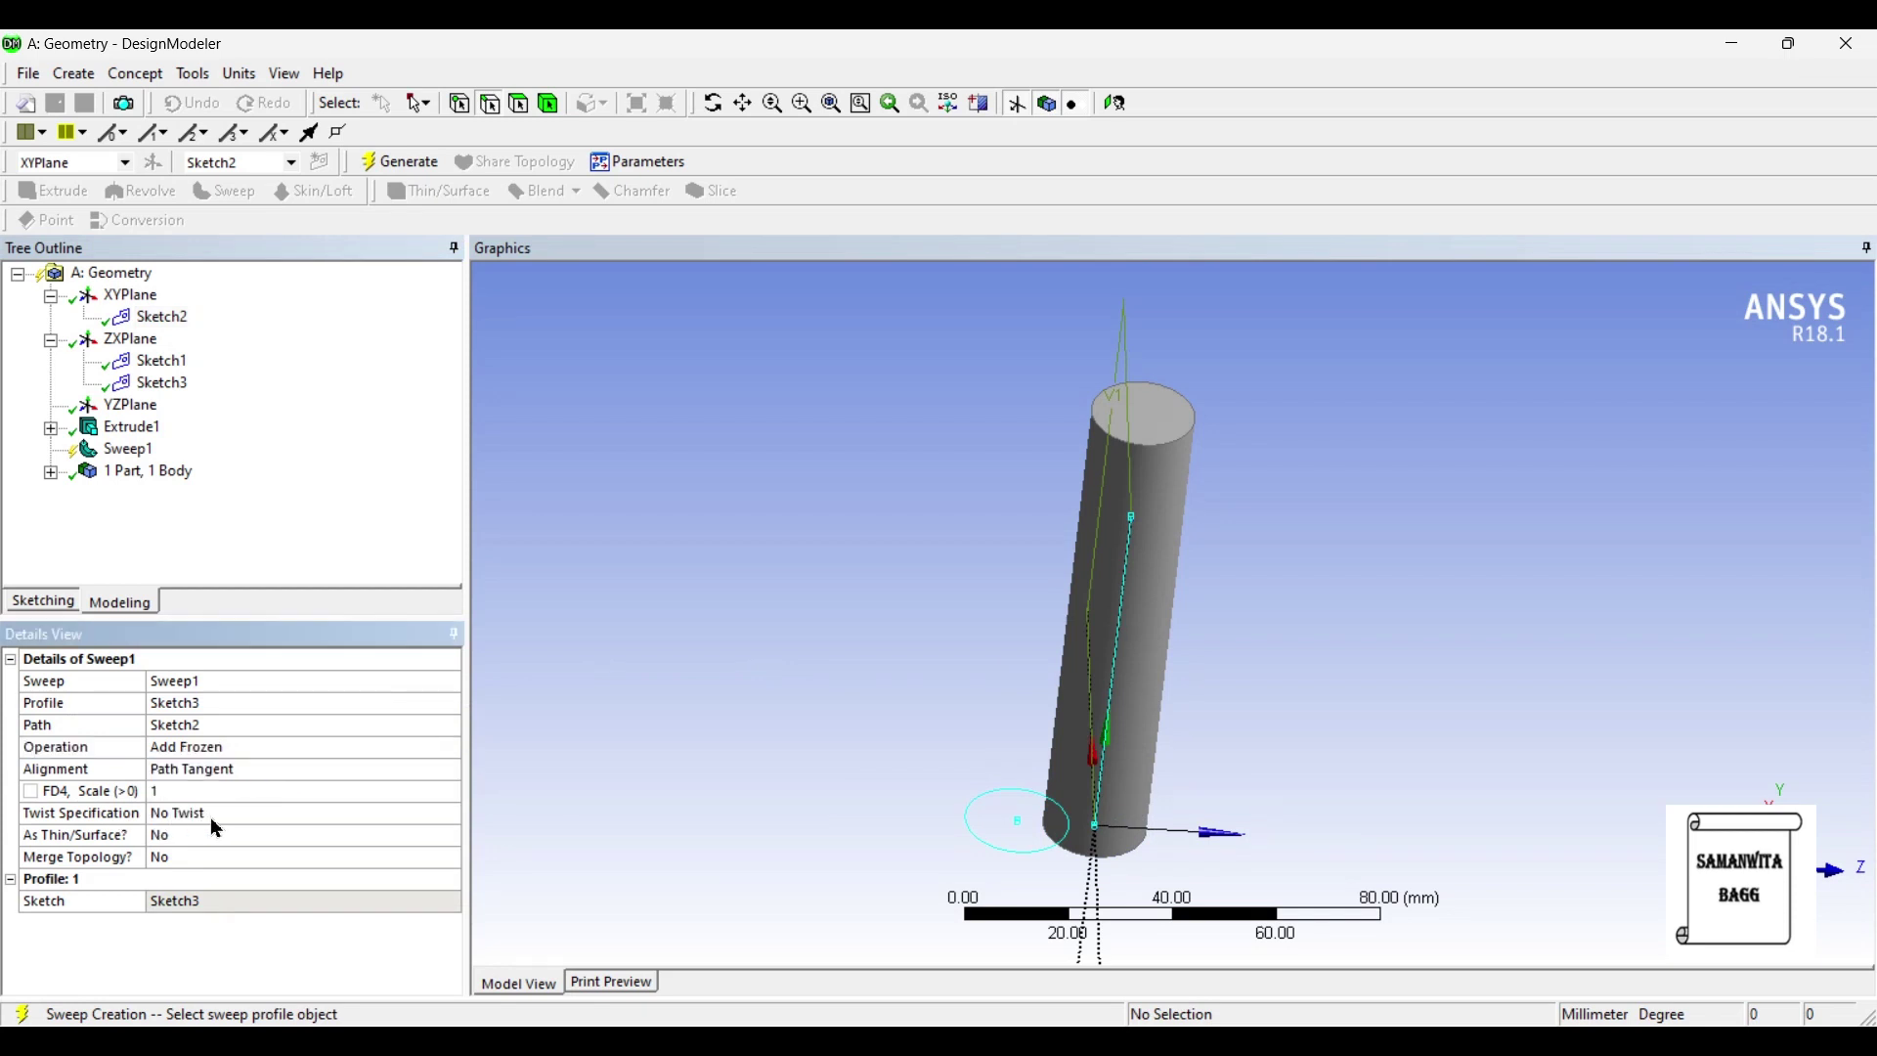
pyautogui.click(223, 817)
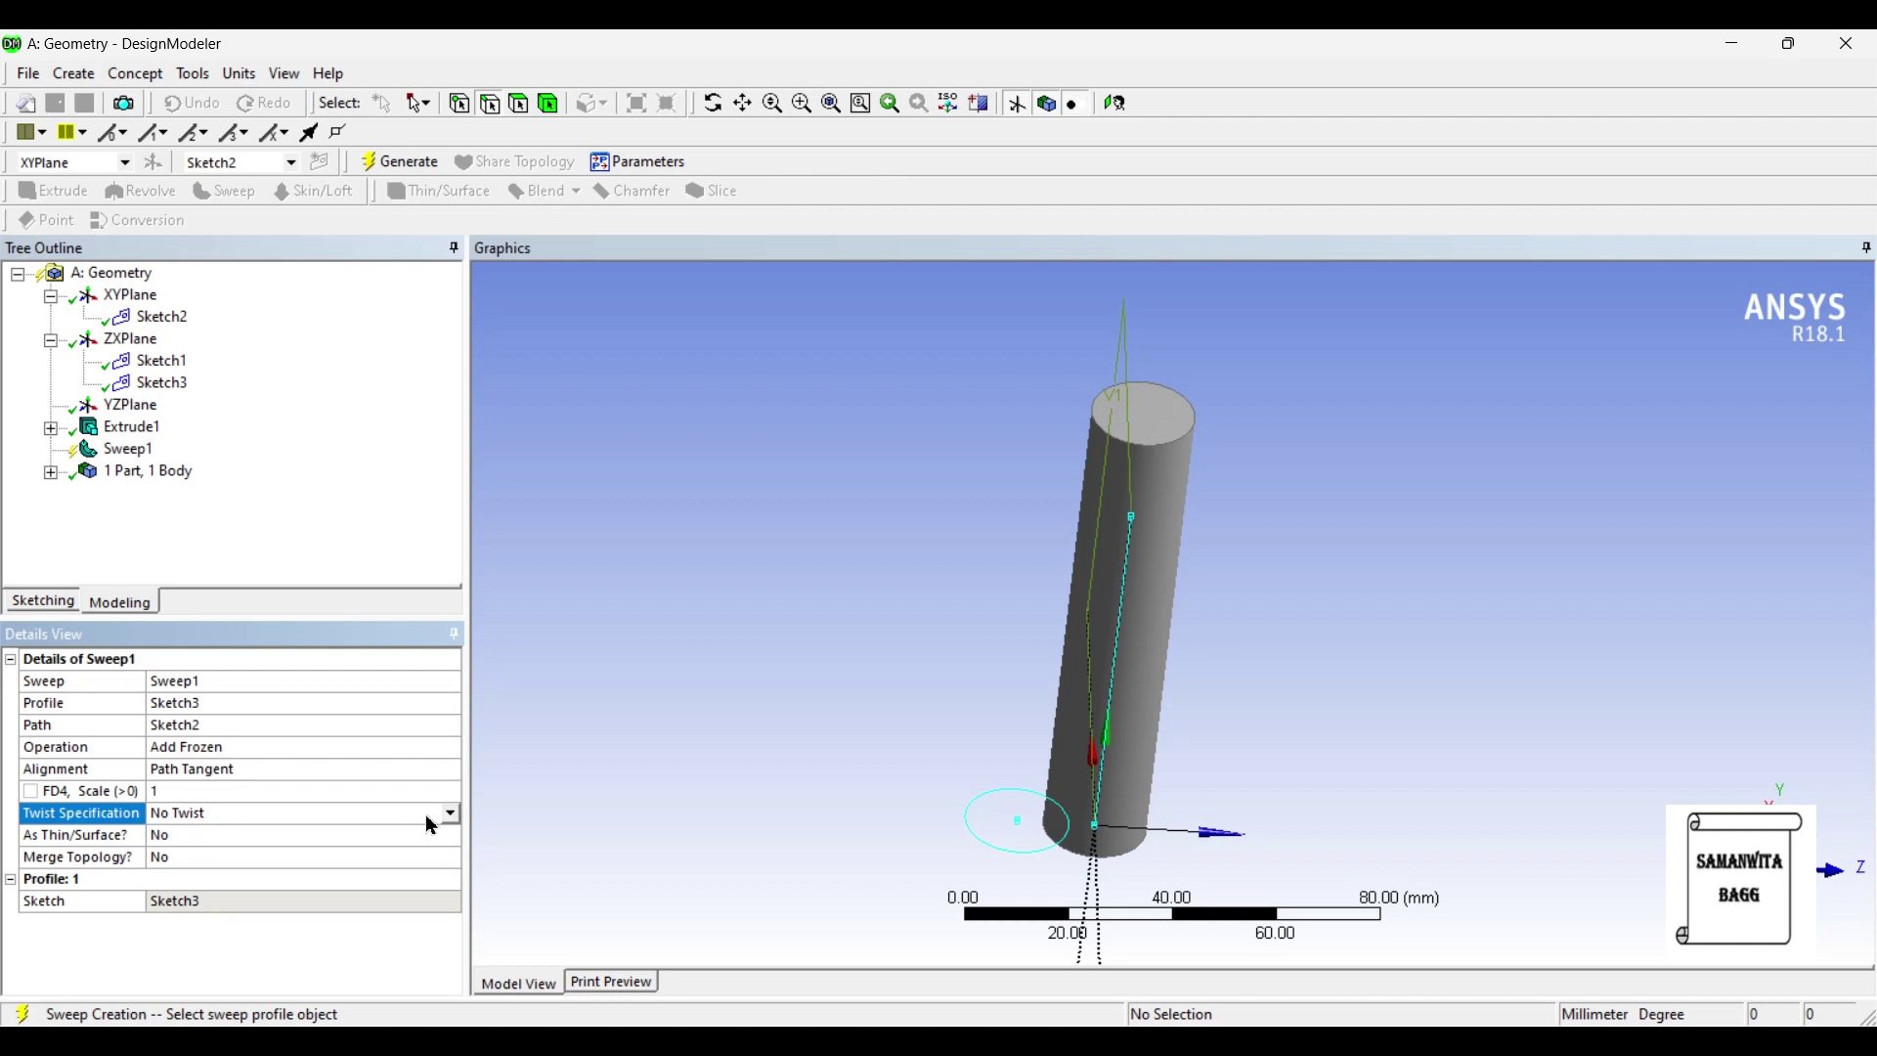
pyautogui.click(450, 813)
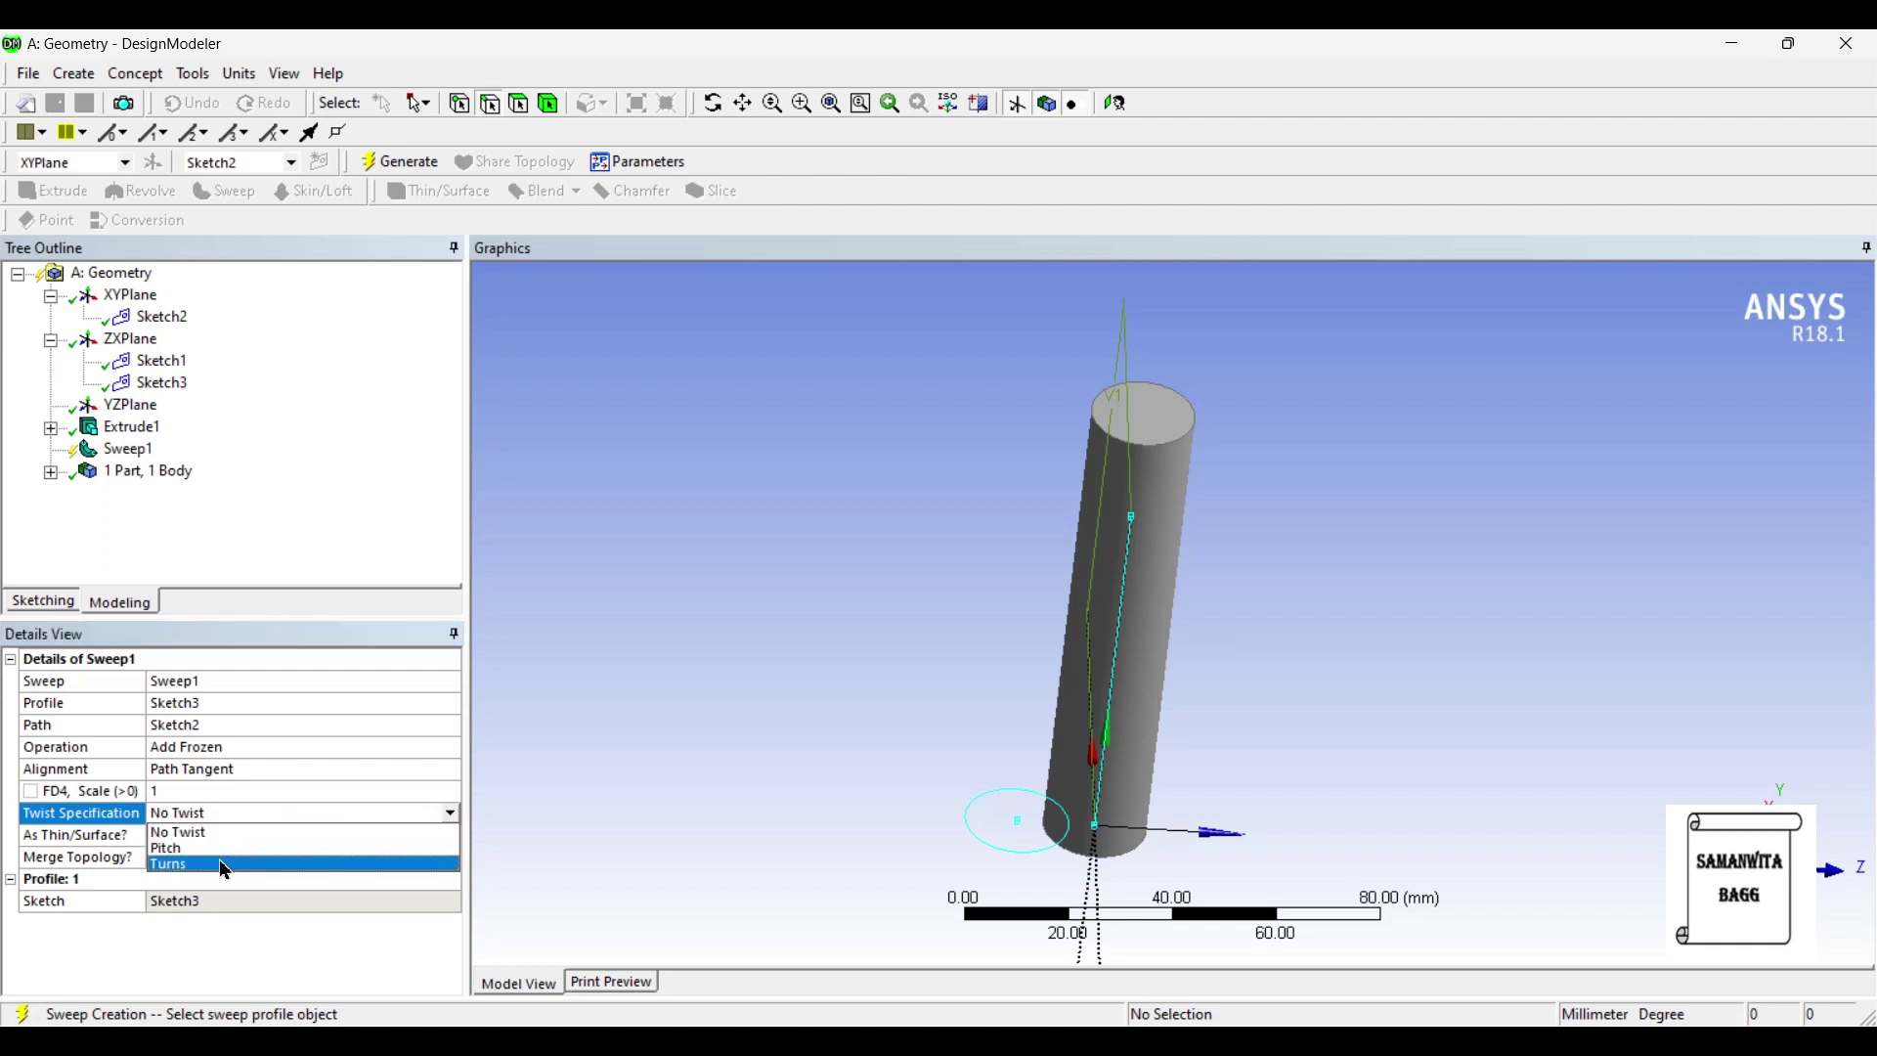
pyautogui.click(227, 866)
pyautogui.click(203, 836)
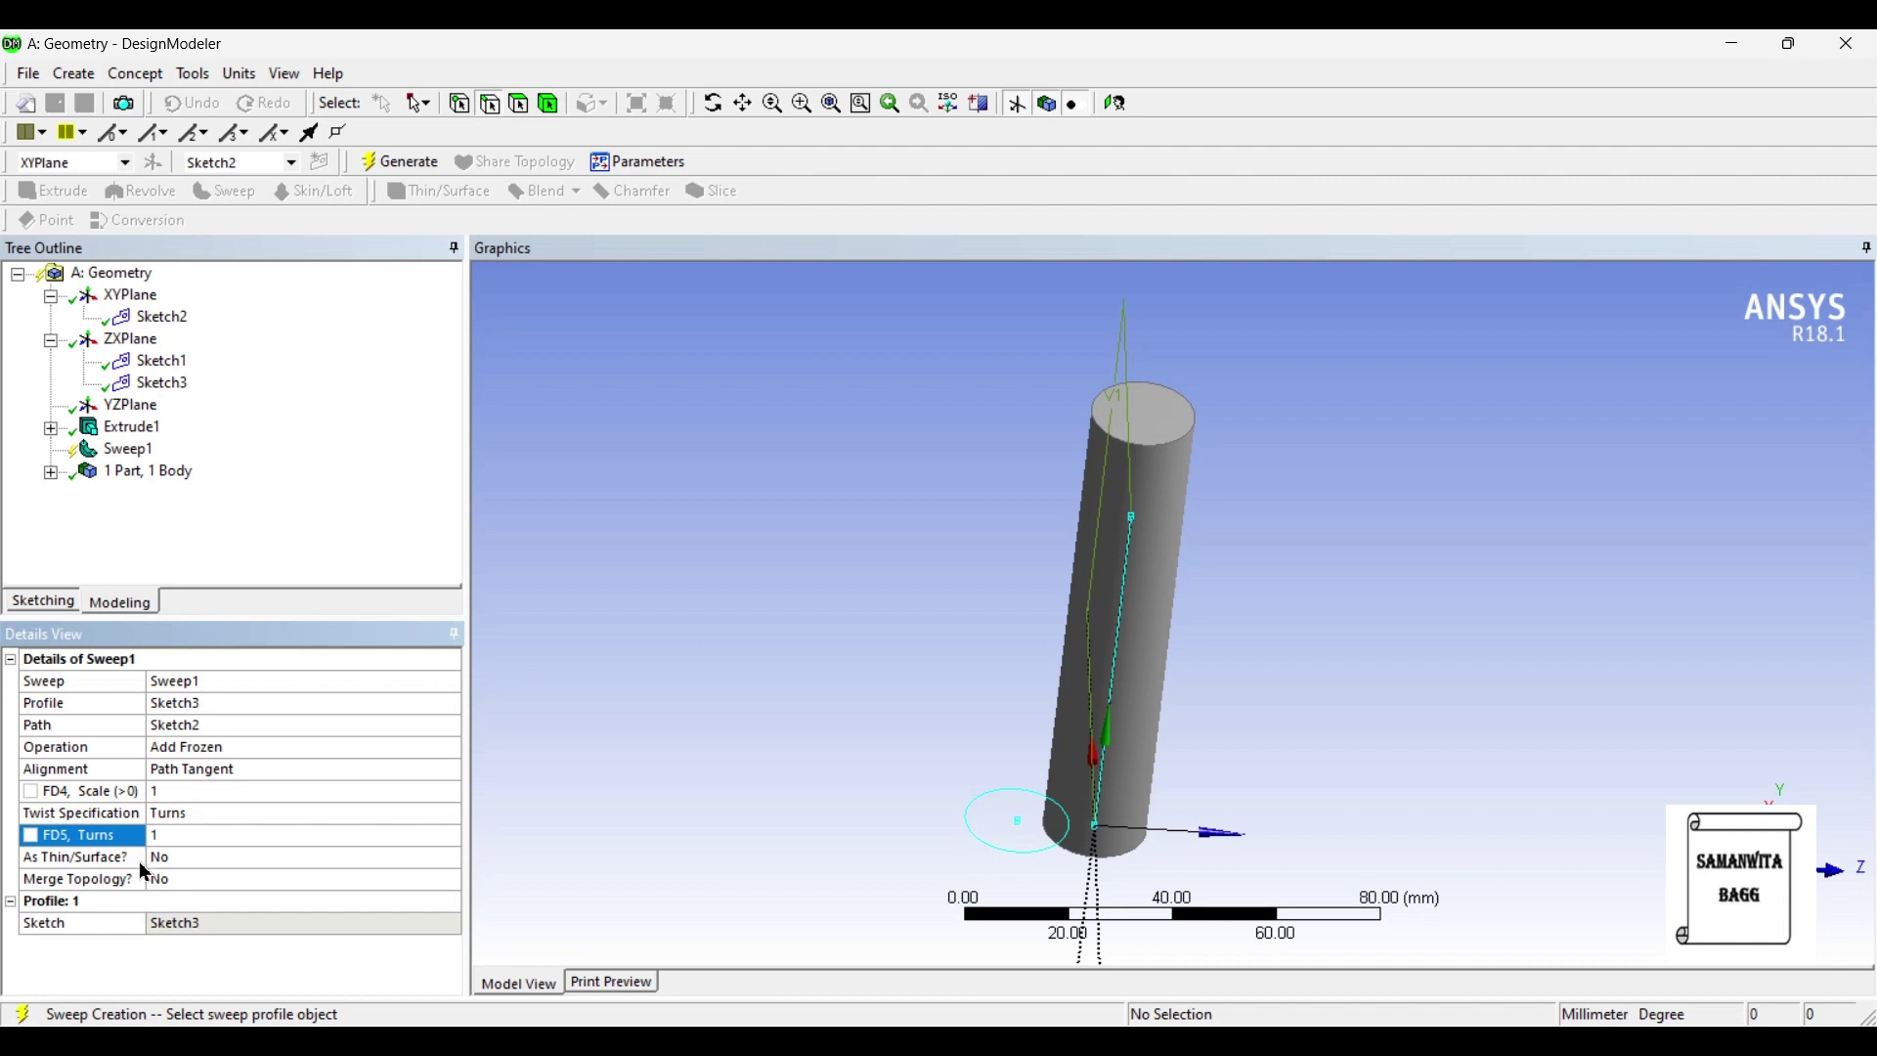
pyautogui.click(400, 162)
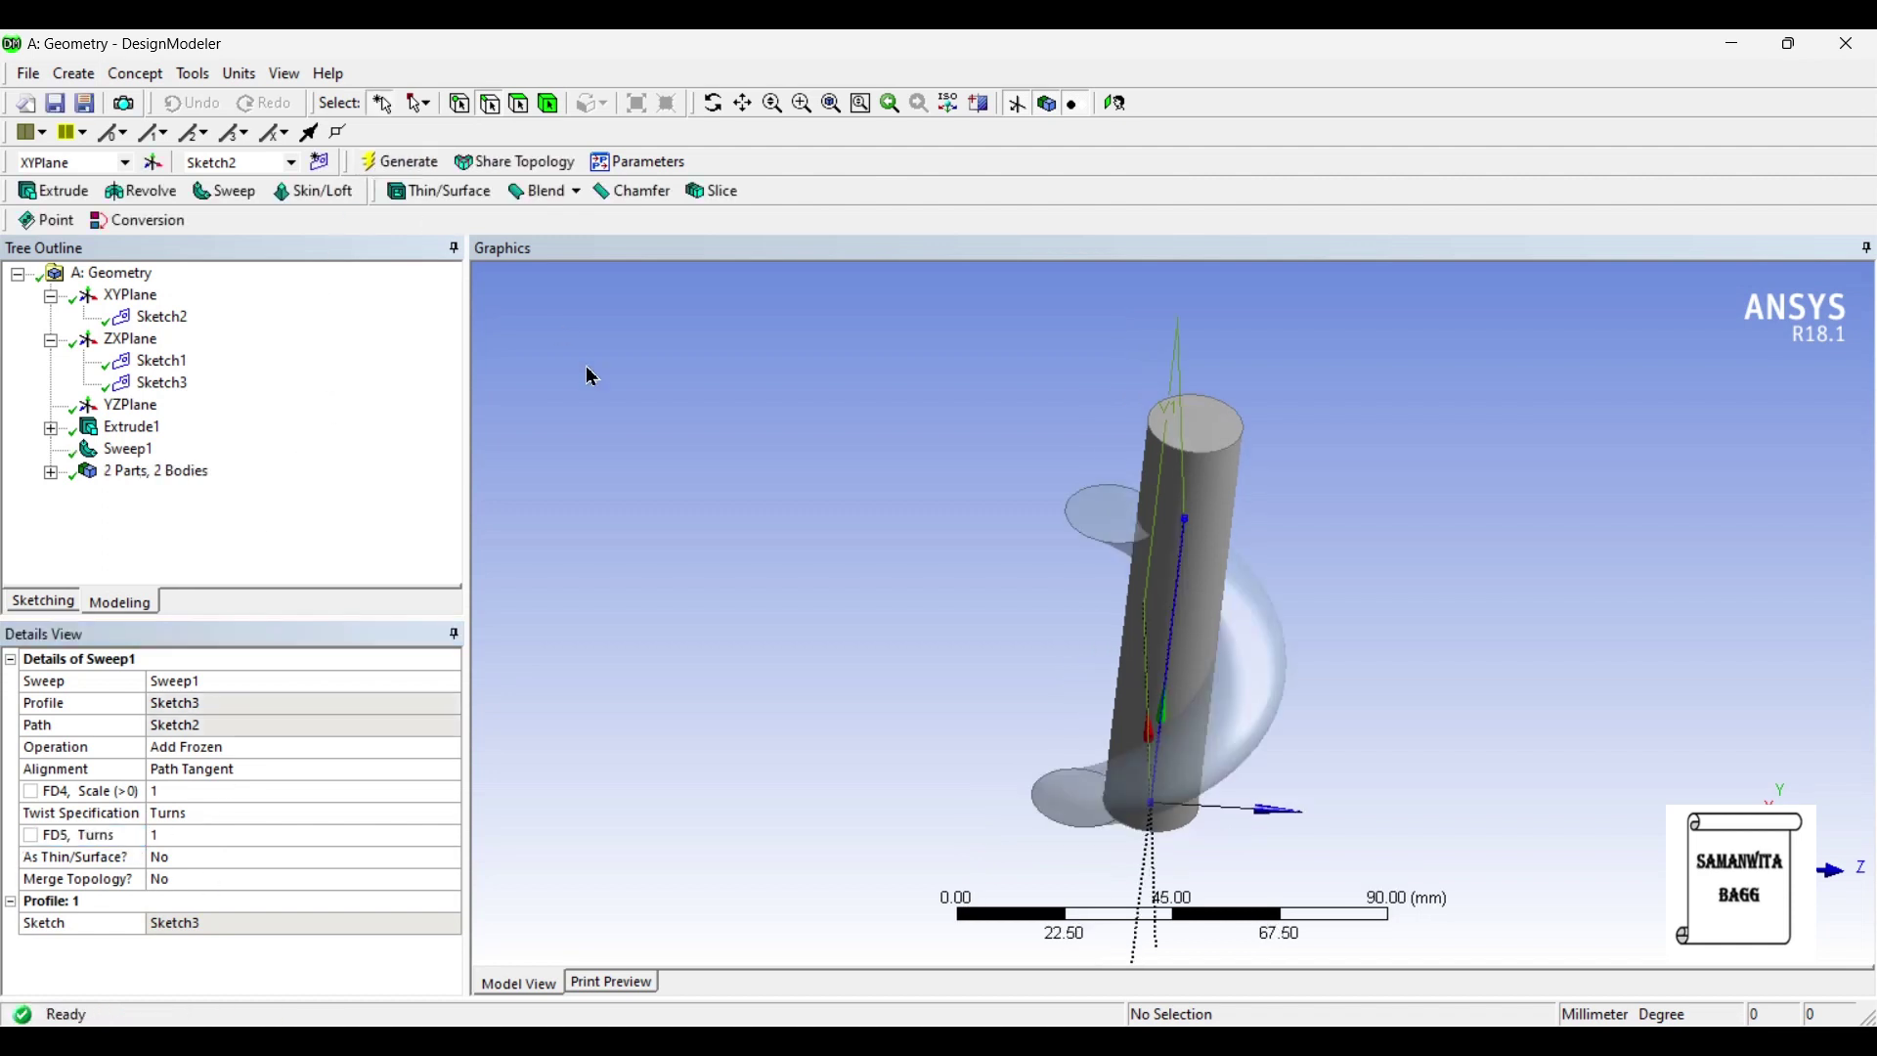
pyautogui.moveTo(921, 613); pyautogui.dragTo(968, 486, button='middle')
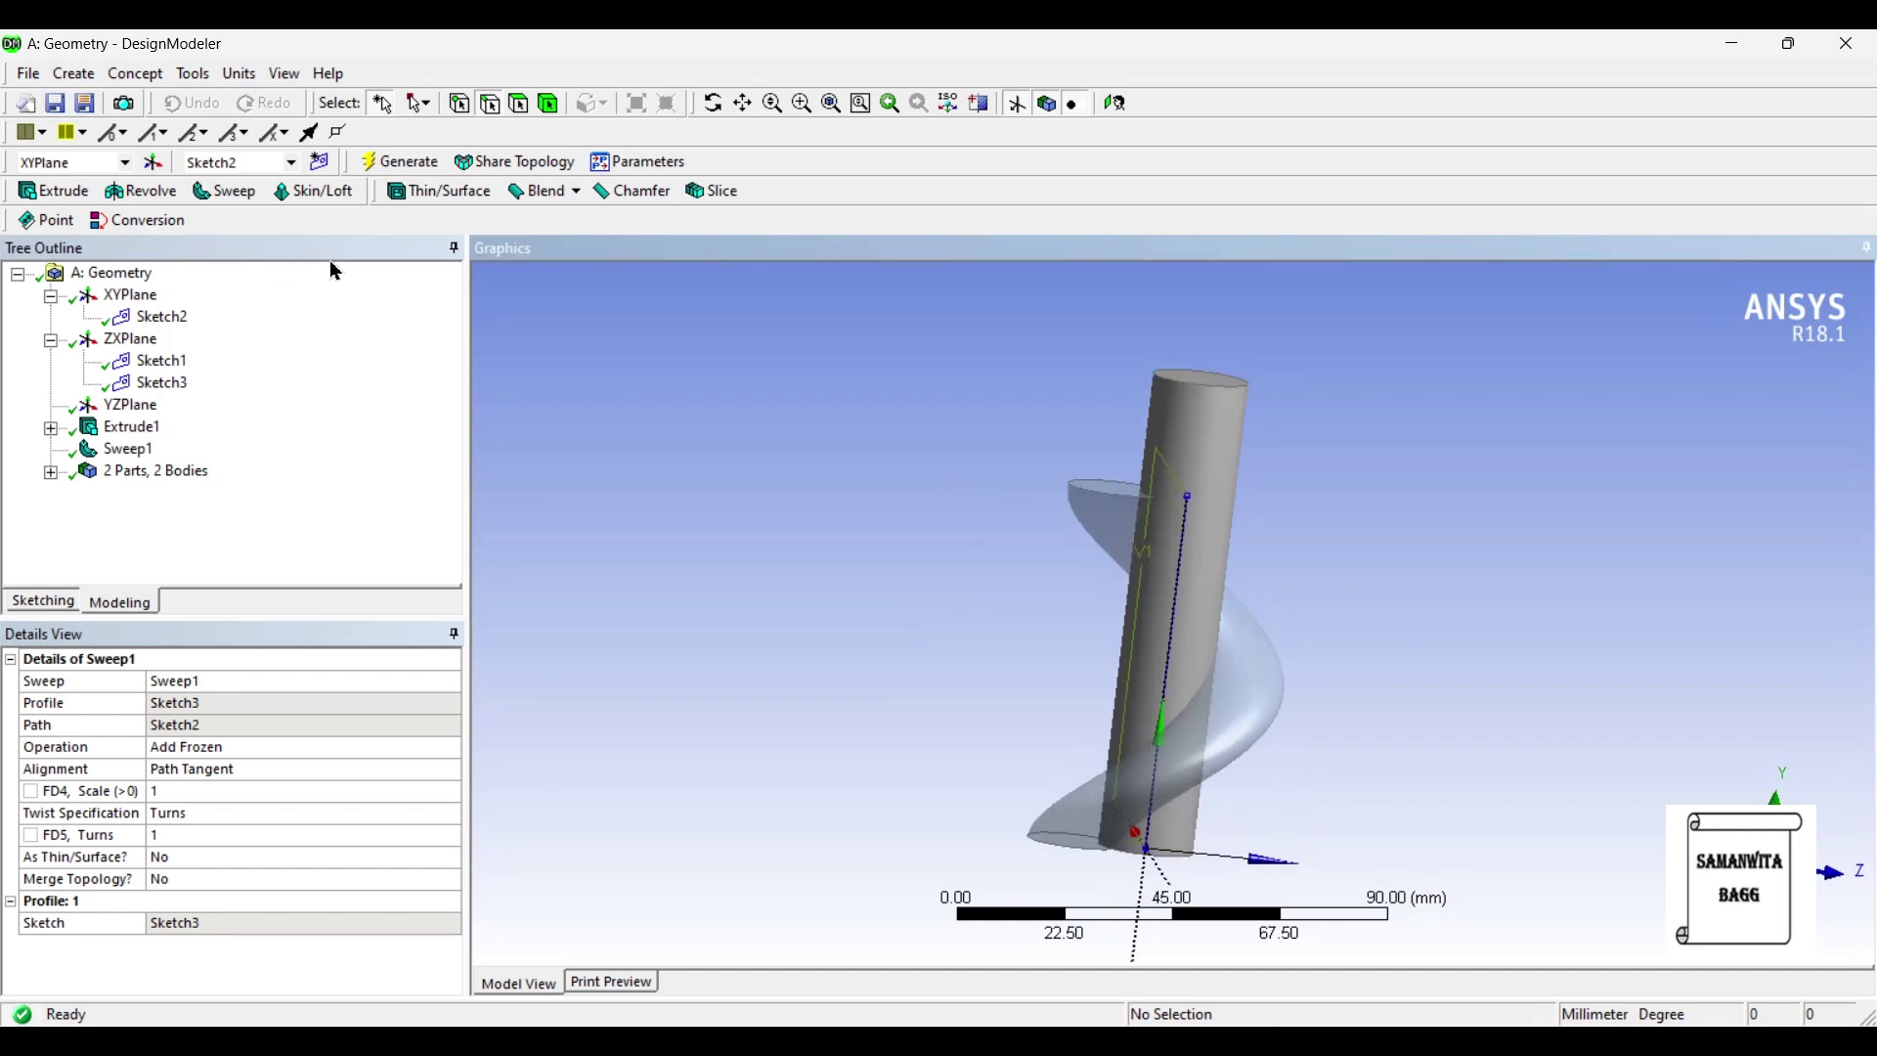
pyautogui.click(86, 77)
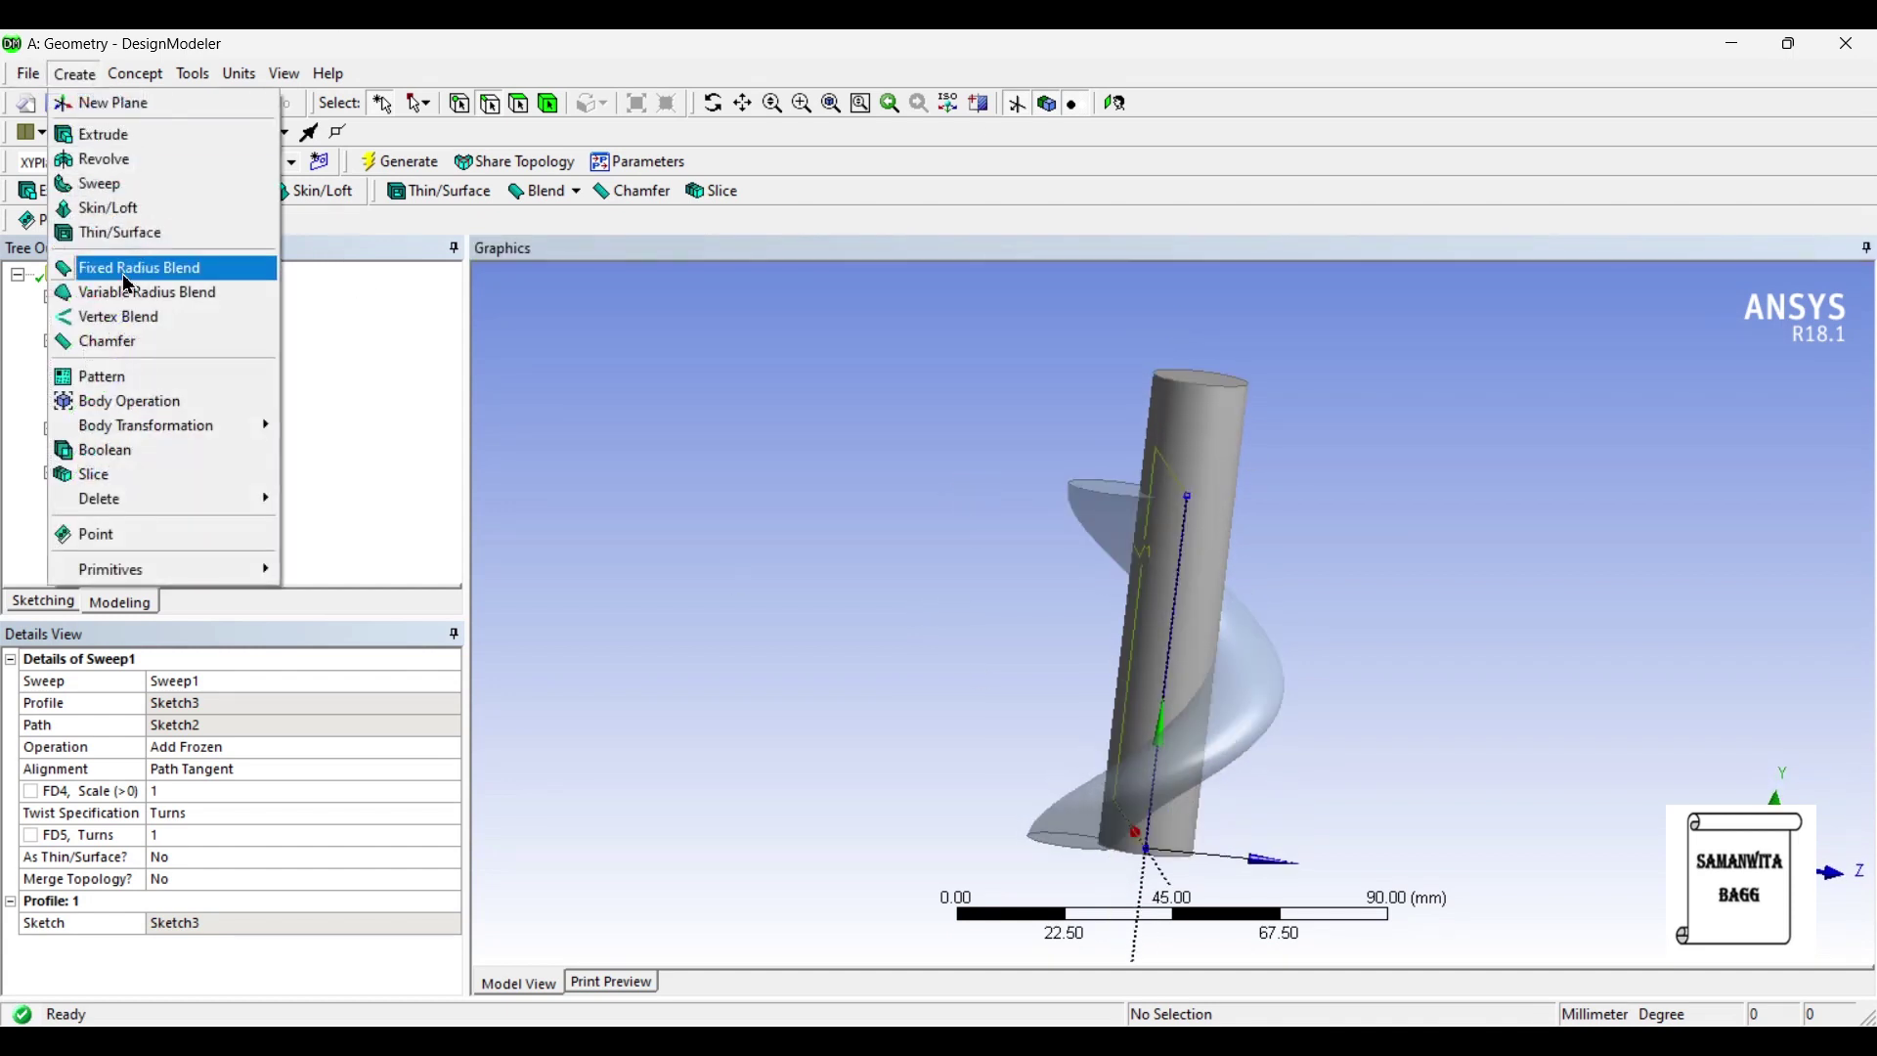
# Start Pattern1 on the helical blade body with a Circular pattern type.
pyautogui.click(160, 377)
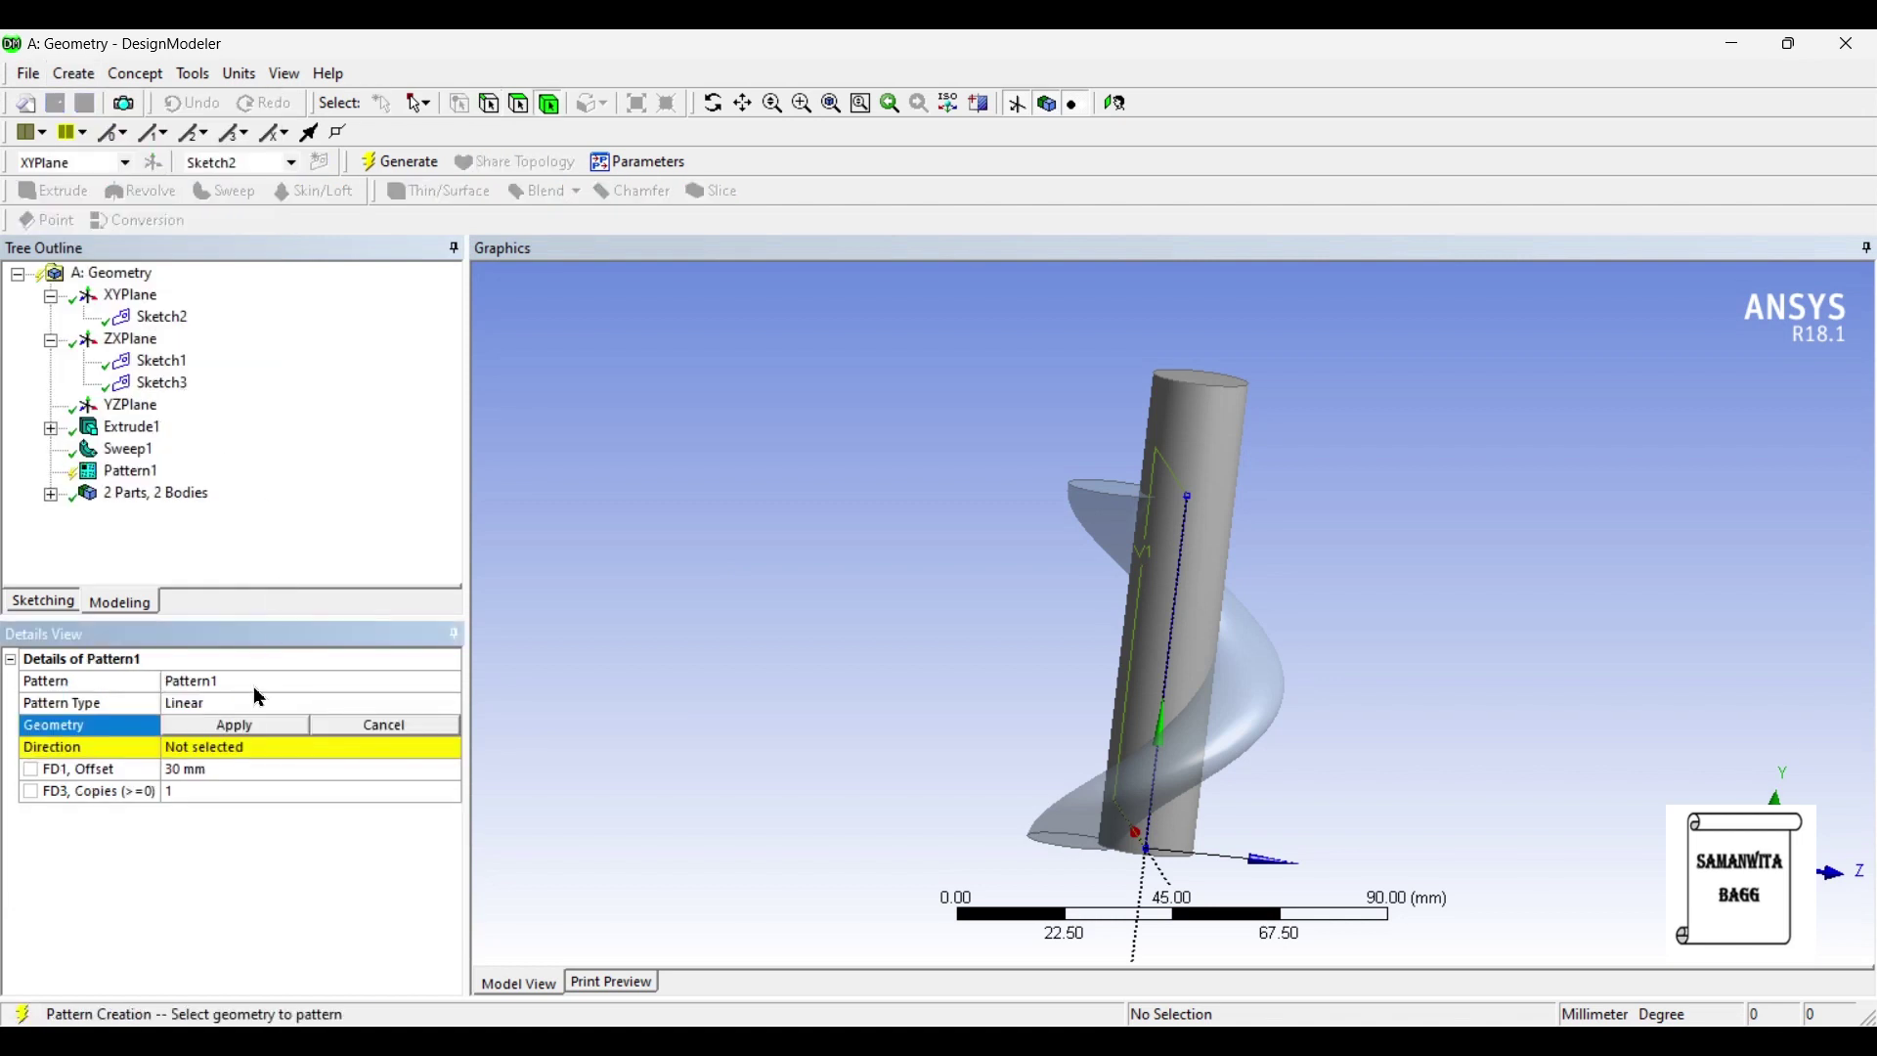
pyautogui.click(1115, 523)
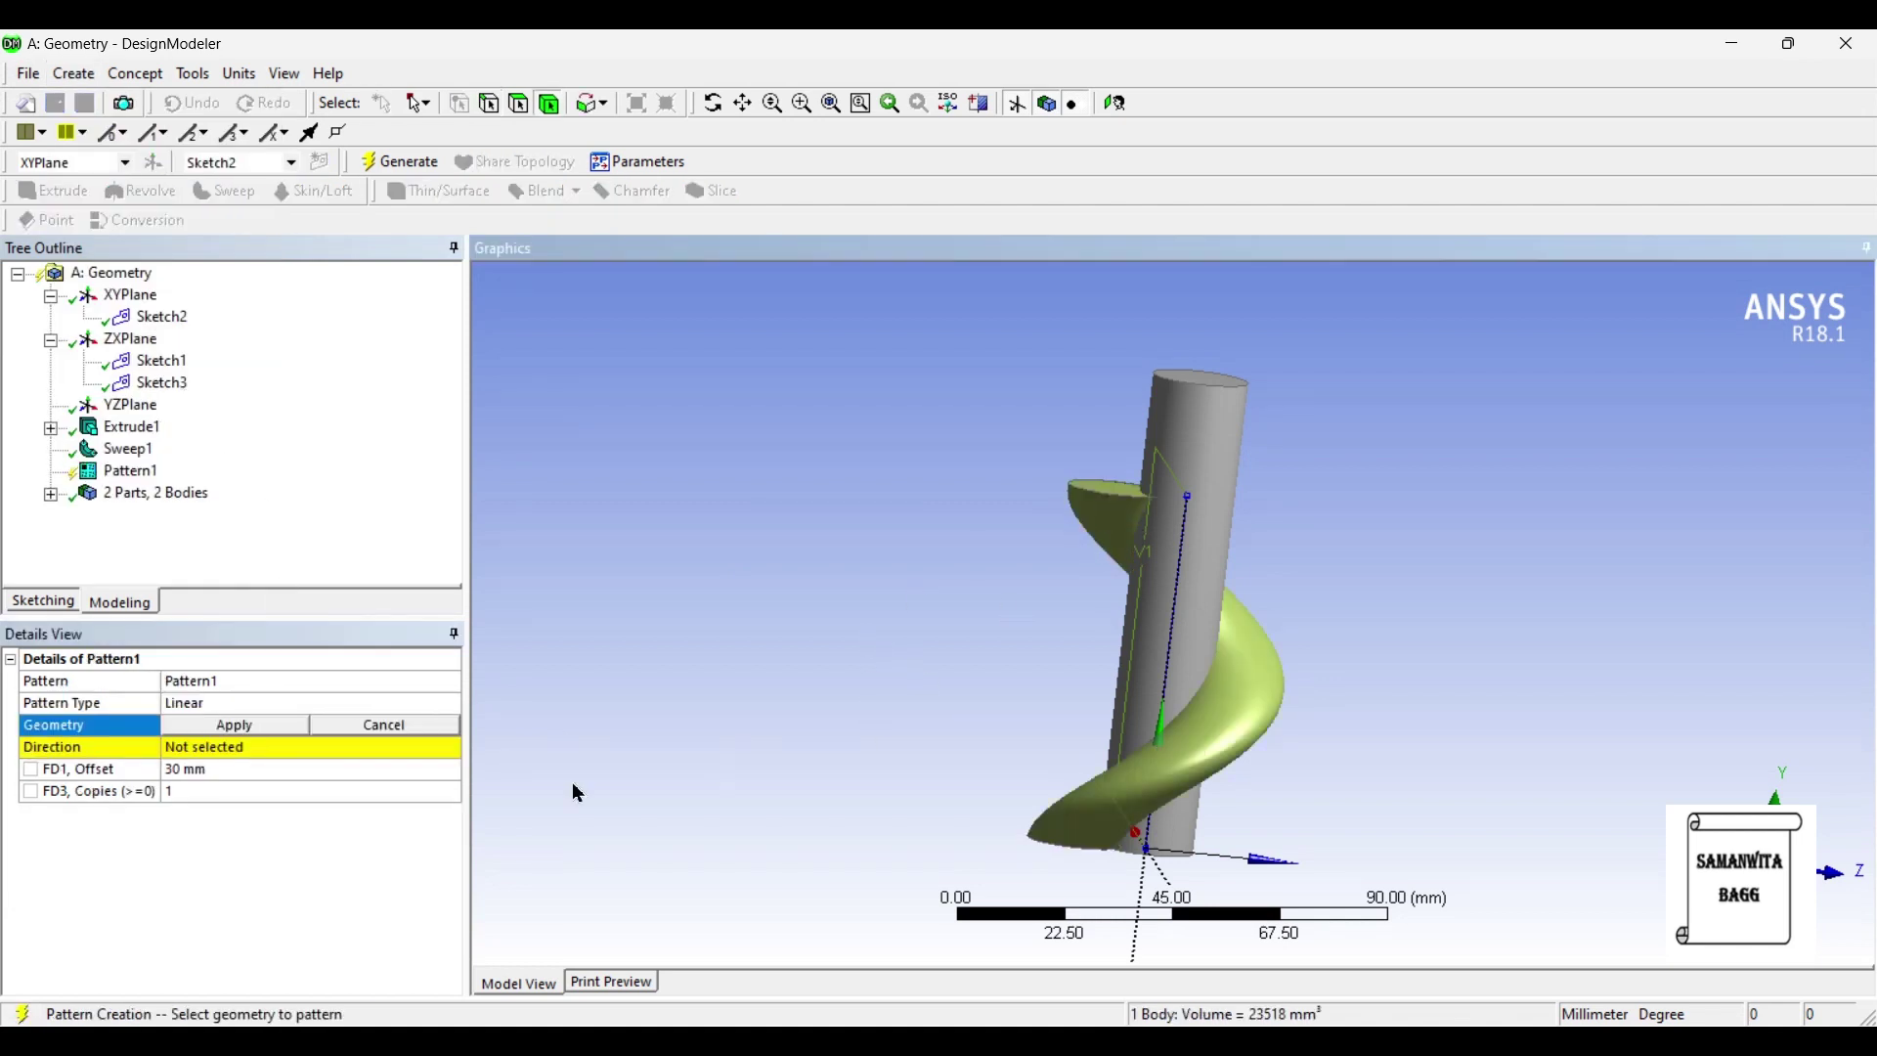
pyautogui.click(217, 736)
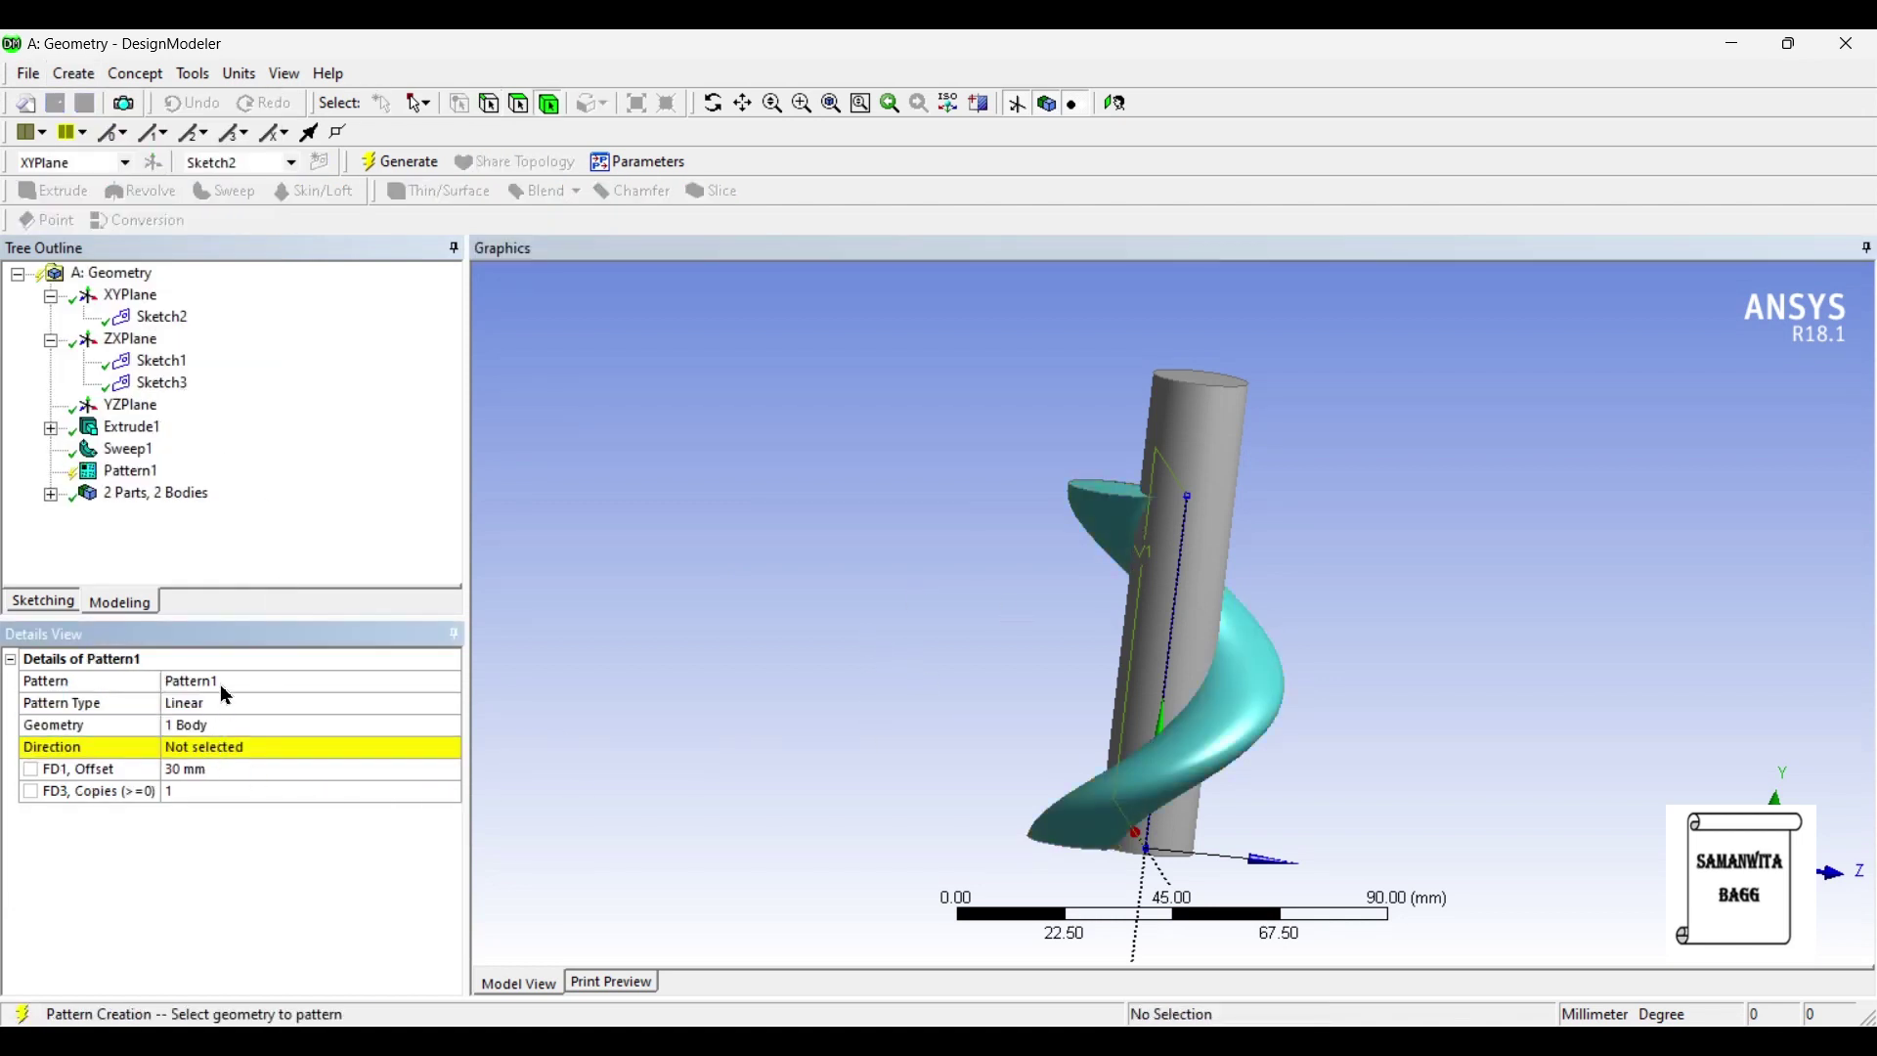
pyautogui.click(285, 705)
pyautogui.click(451, 704)
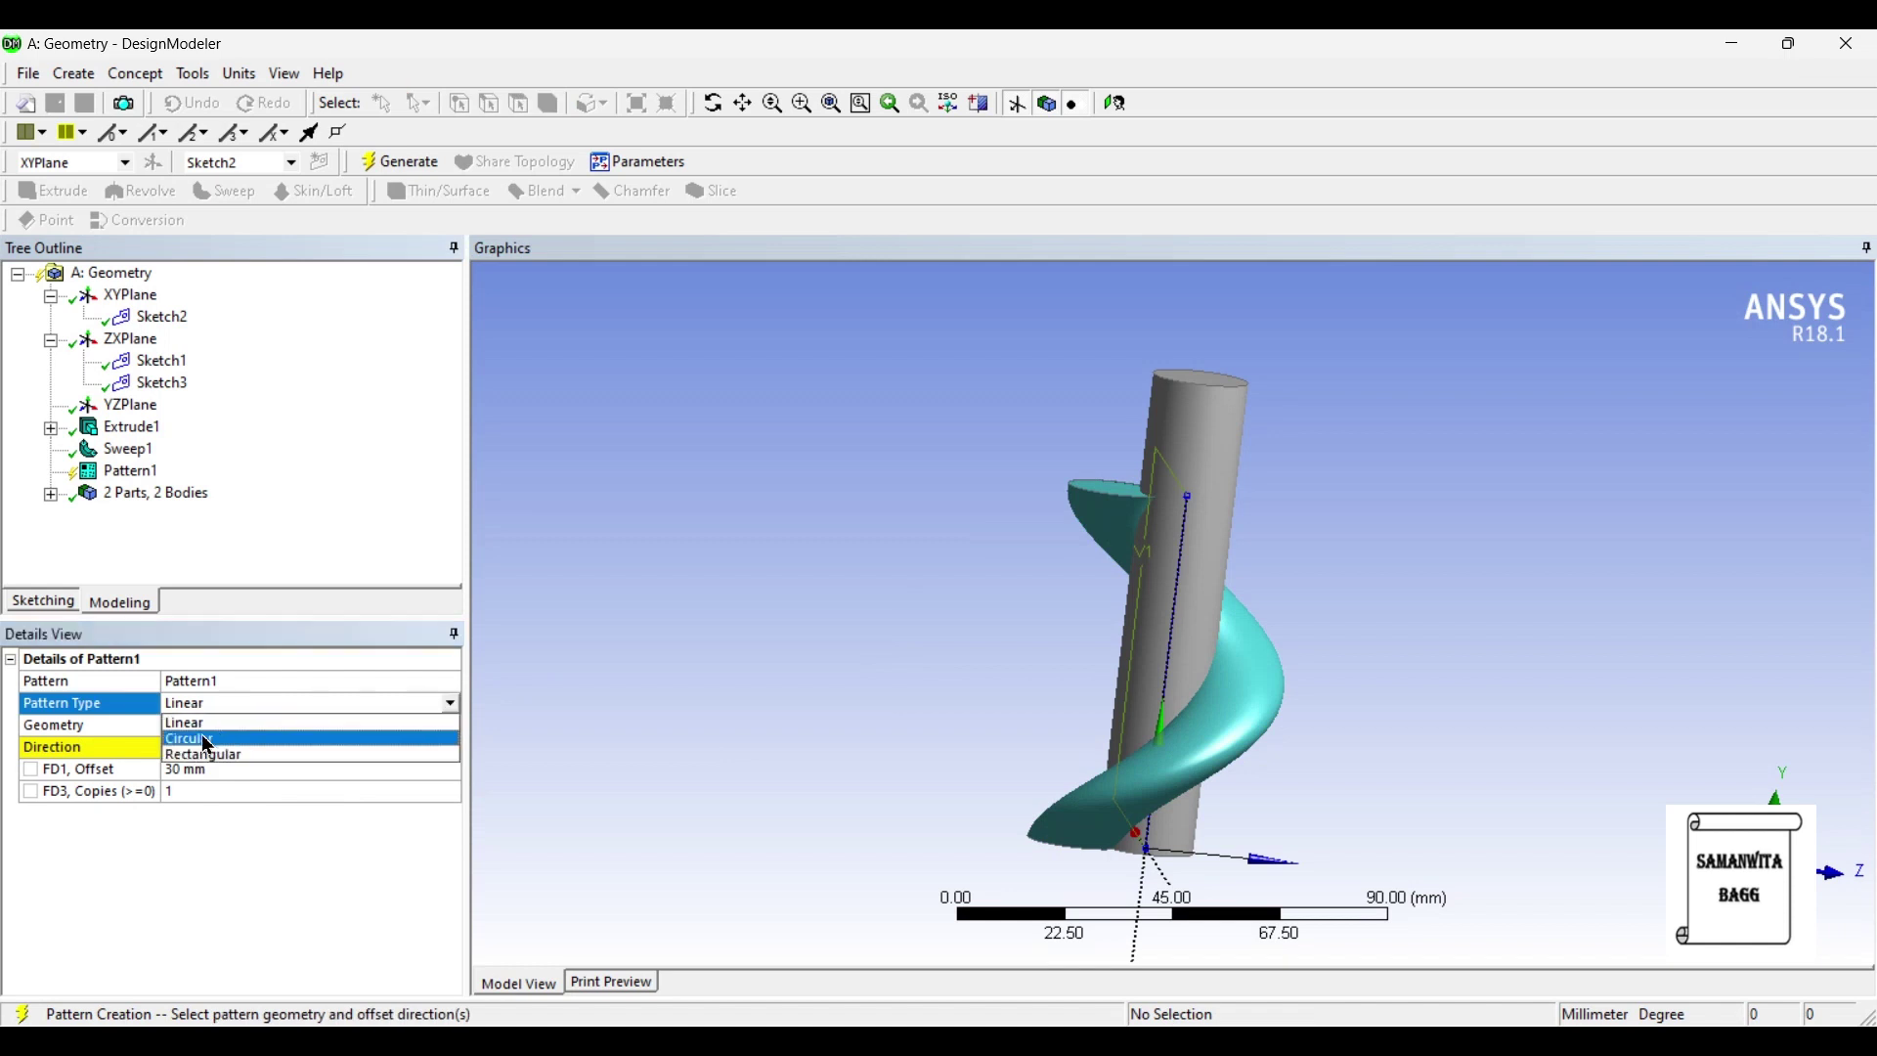
pyautogui.click(201, 735)
# Use the sketch line as the axis with 2 copies and generate the pattern.
pyautogui.click(205, 749)
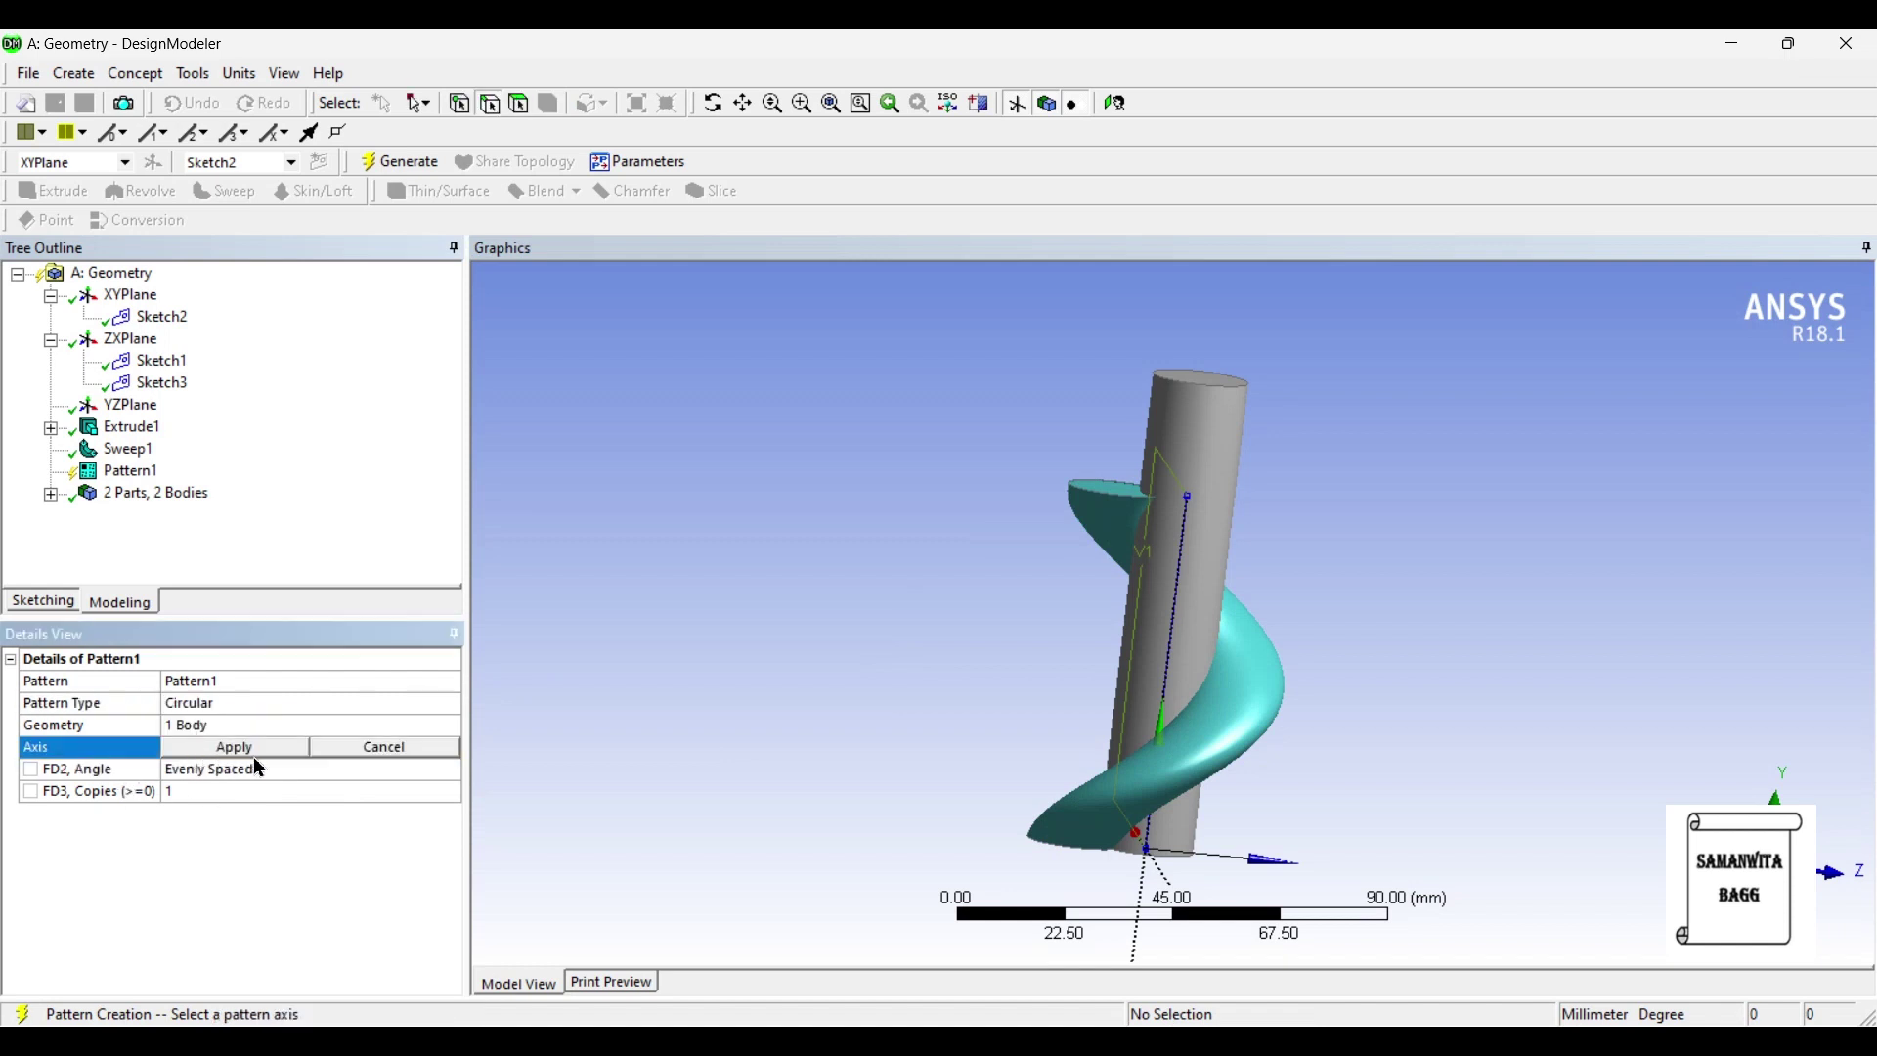
pyautogui.click(1180, 614)
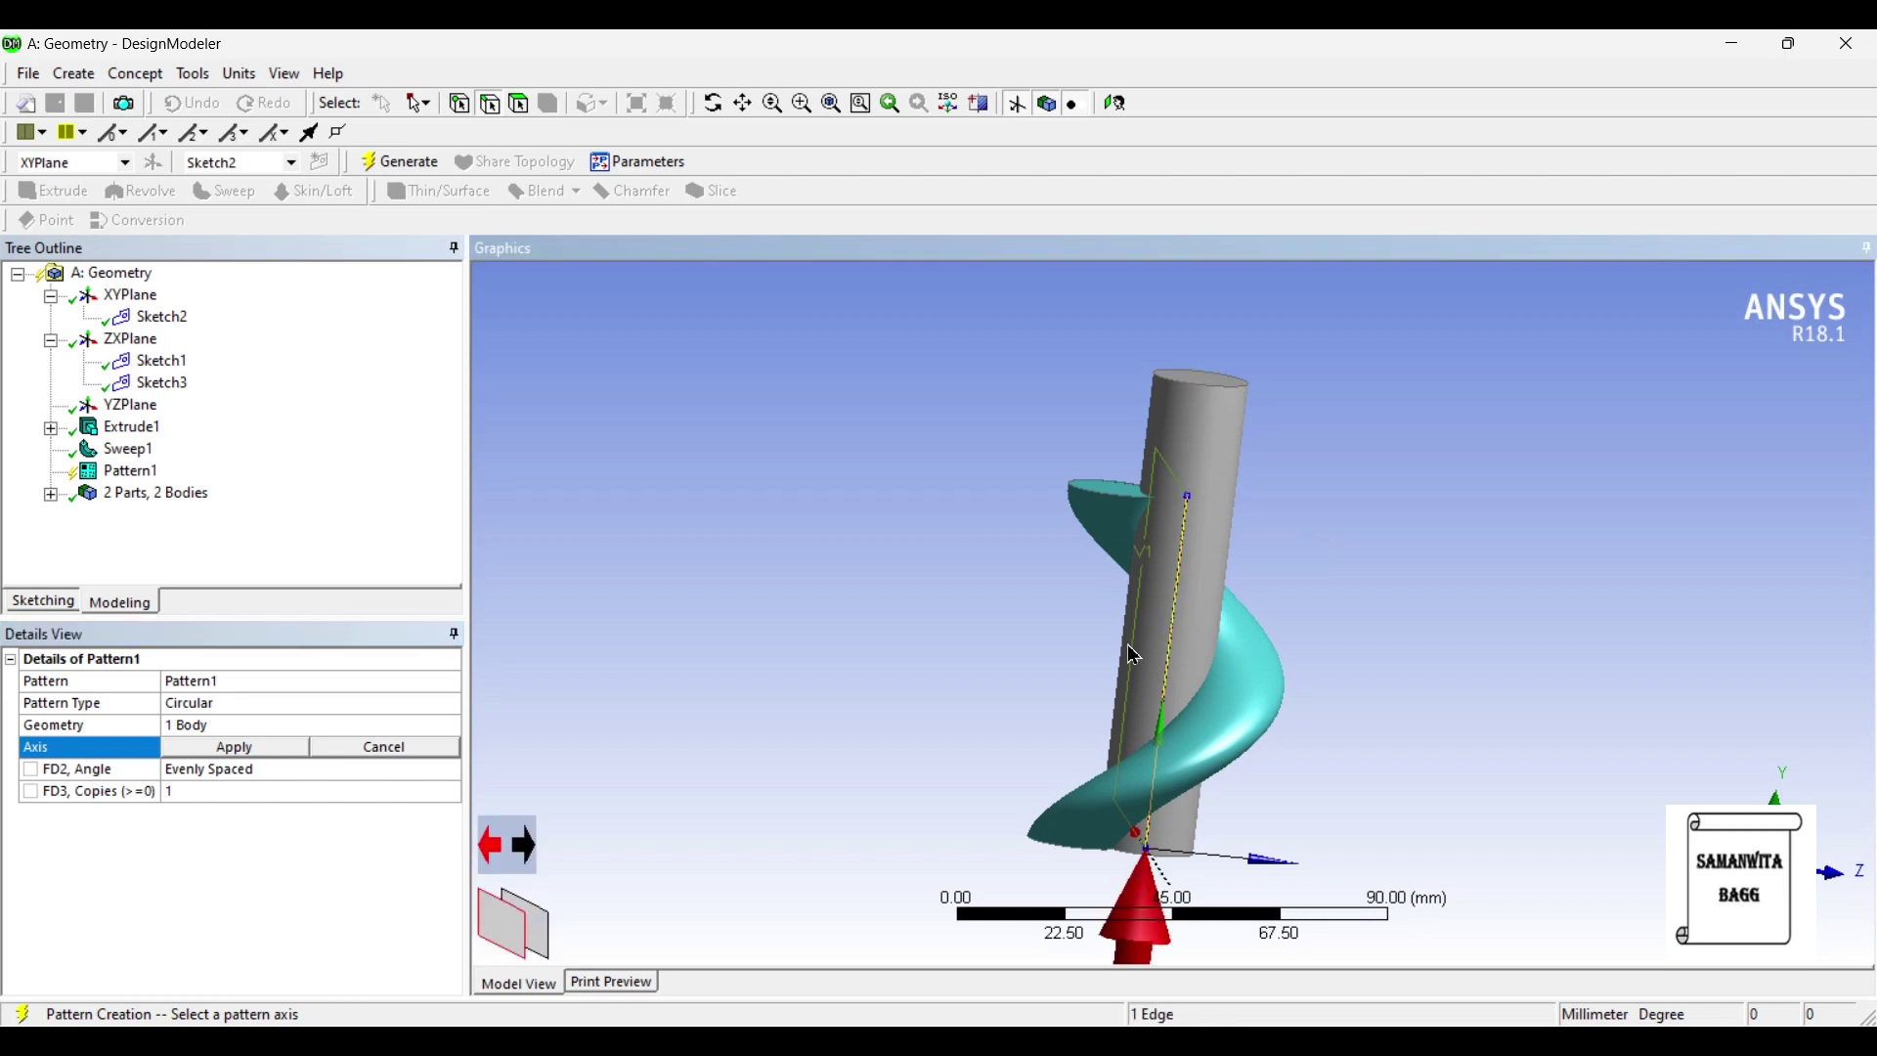
pyautogui.click(216, 749)
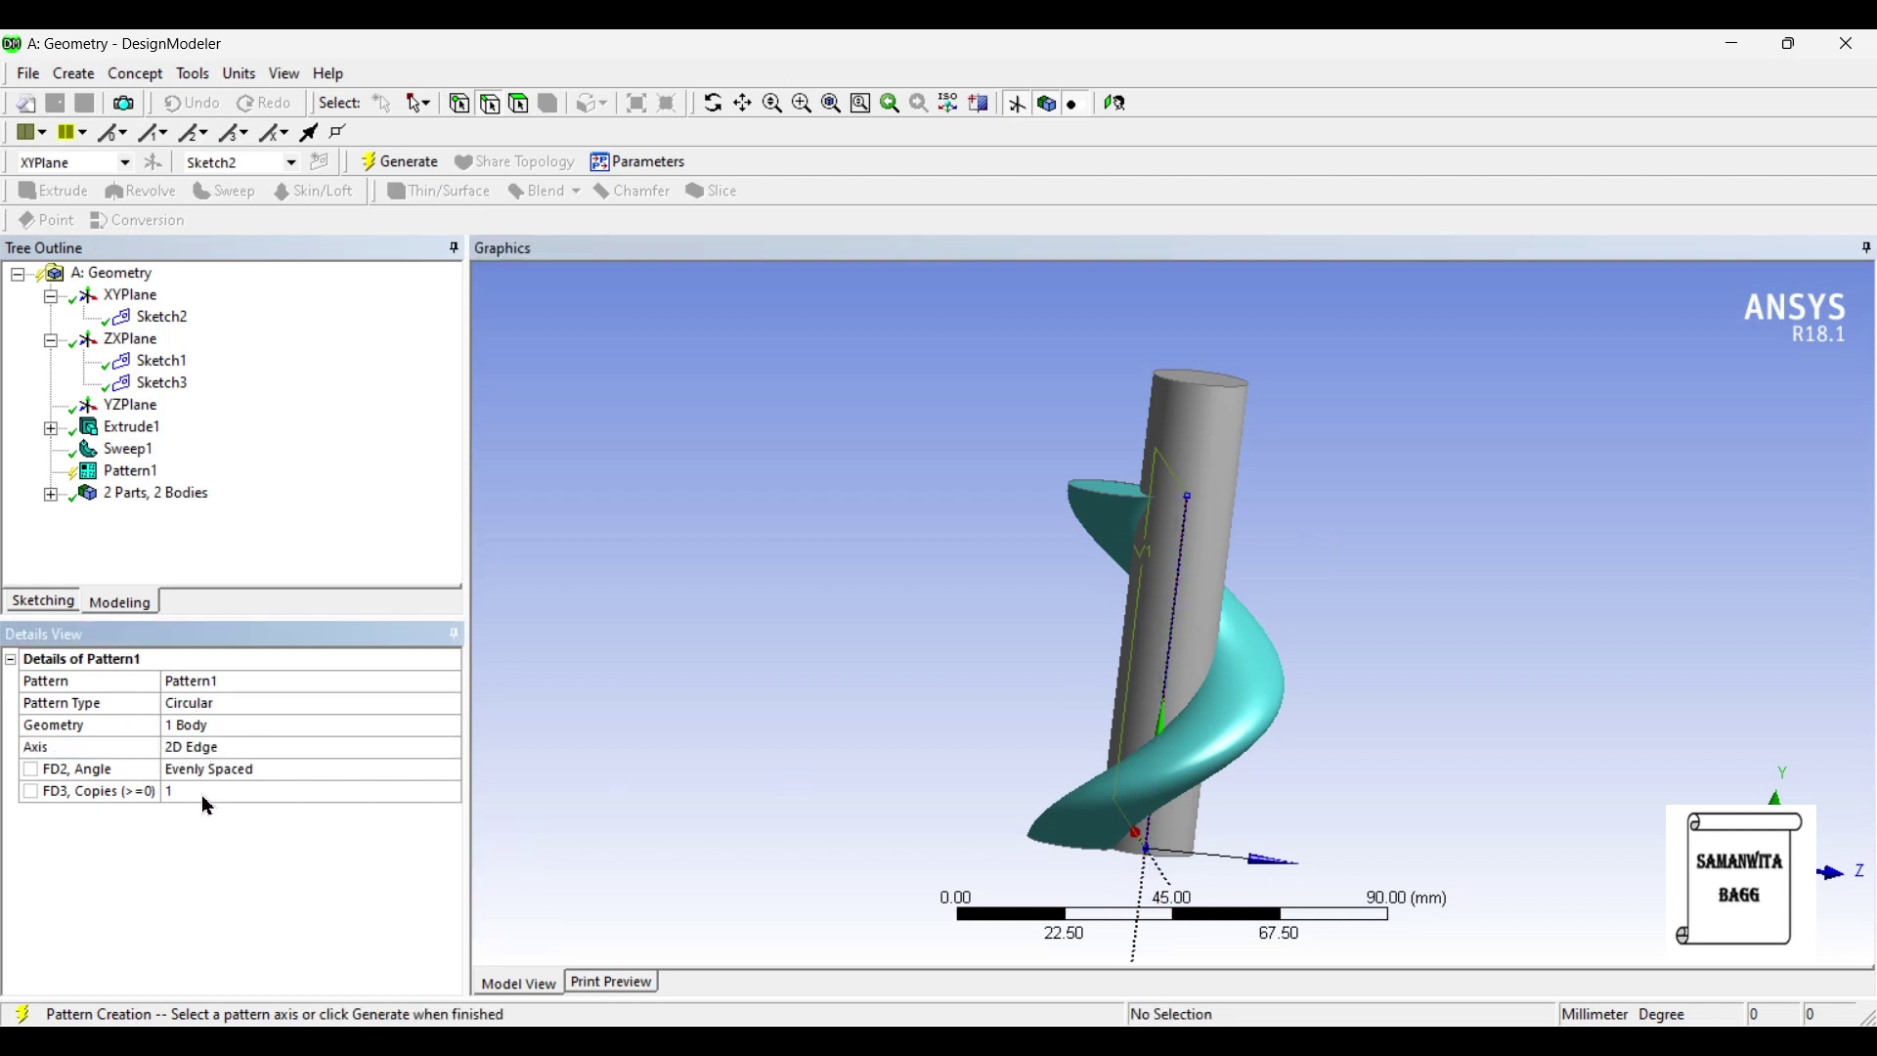
pyautogui.click(195, 791)
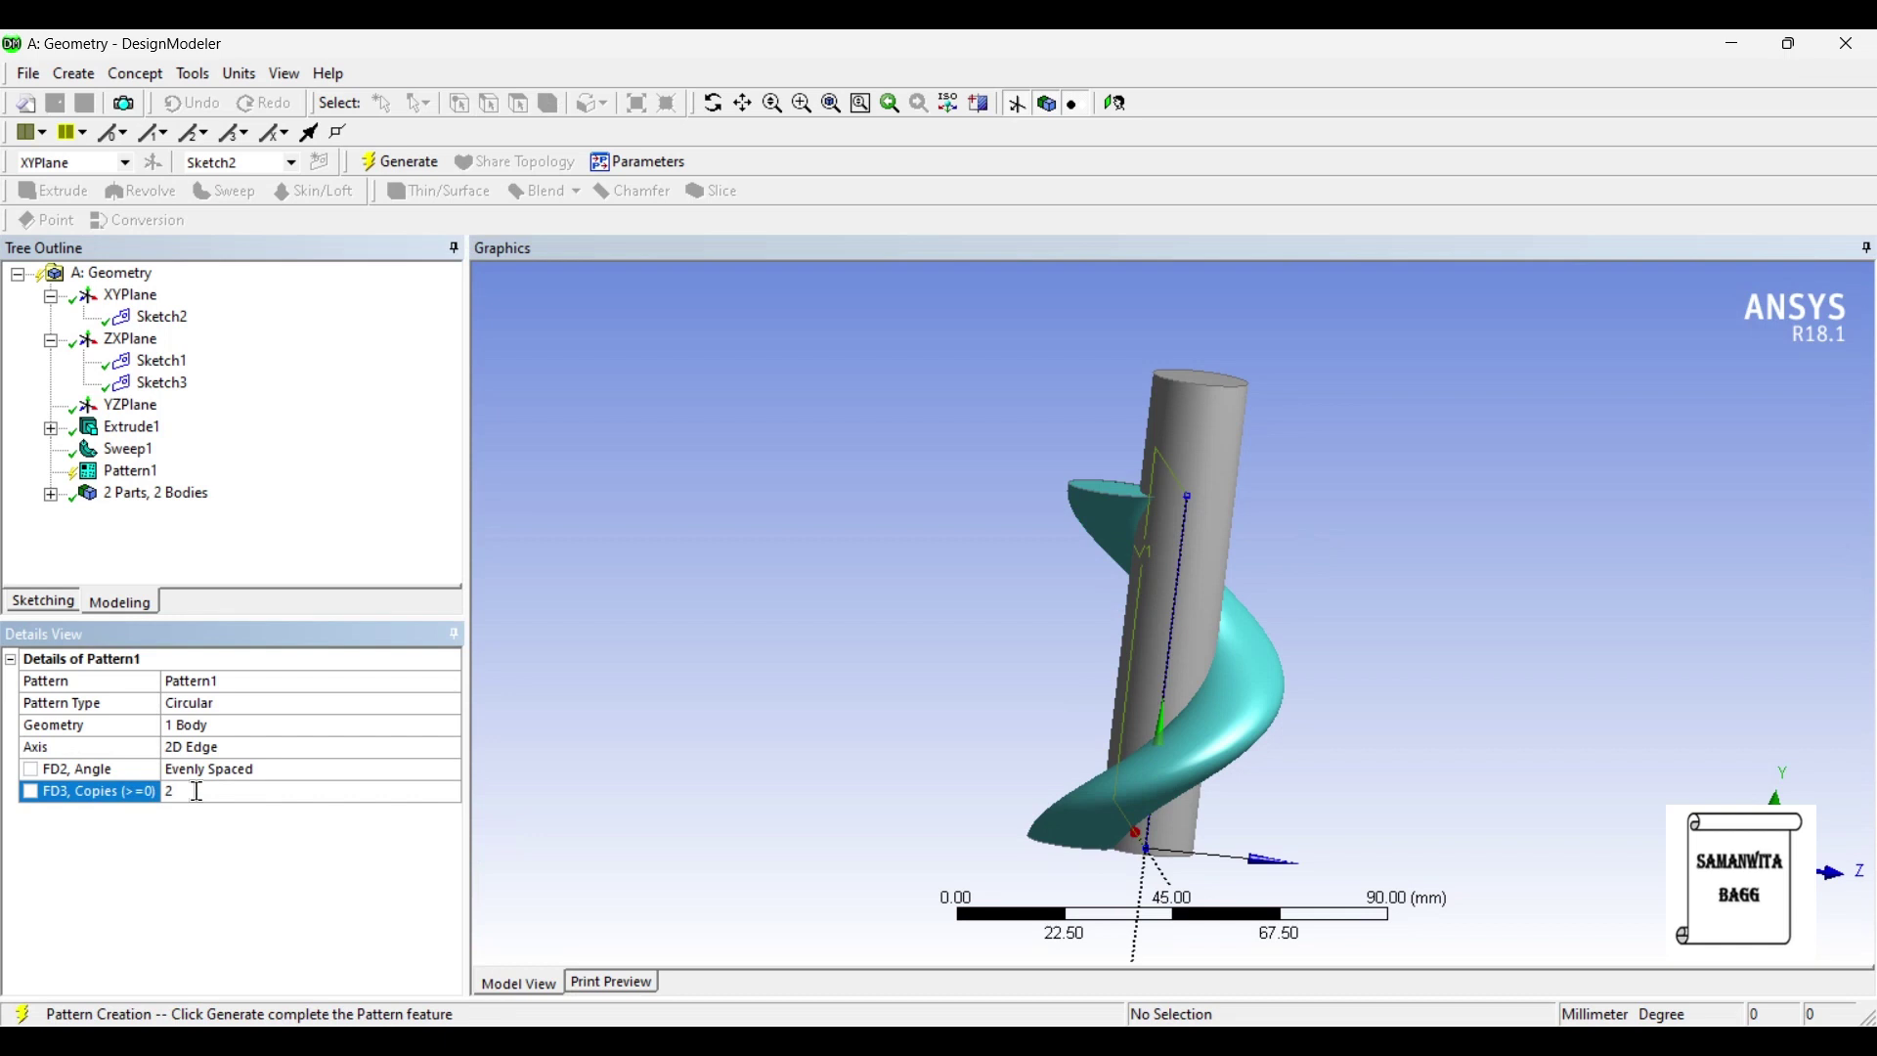
pyautogui.click(385, 164)
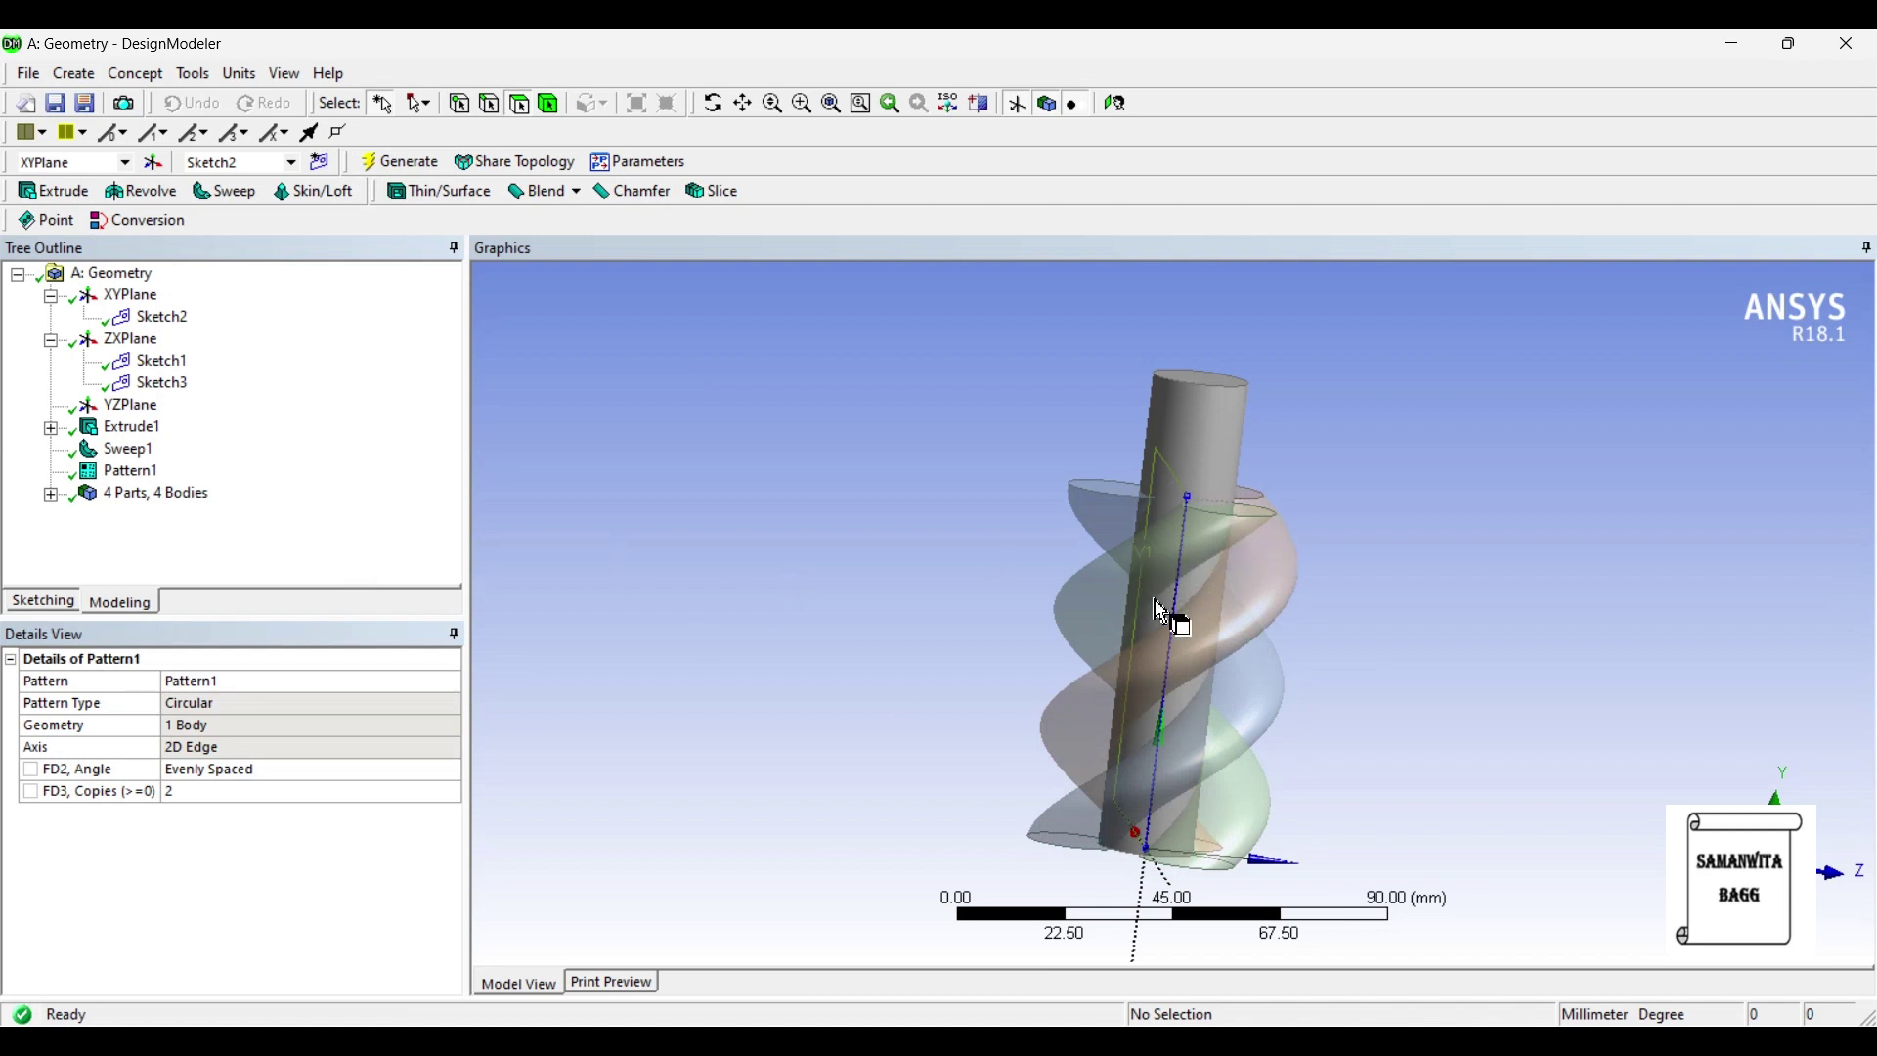
pyautogui.click(88, 77)
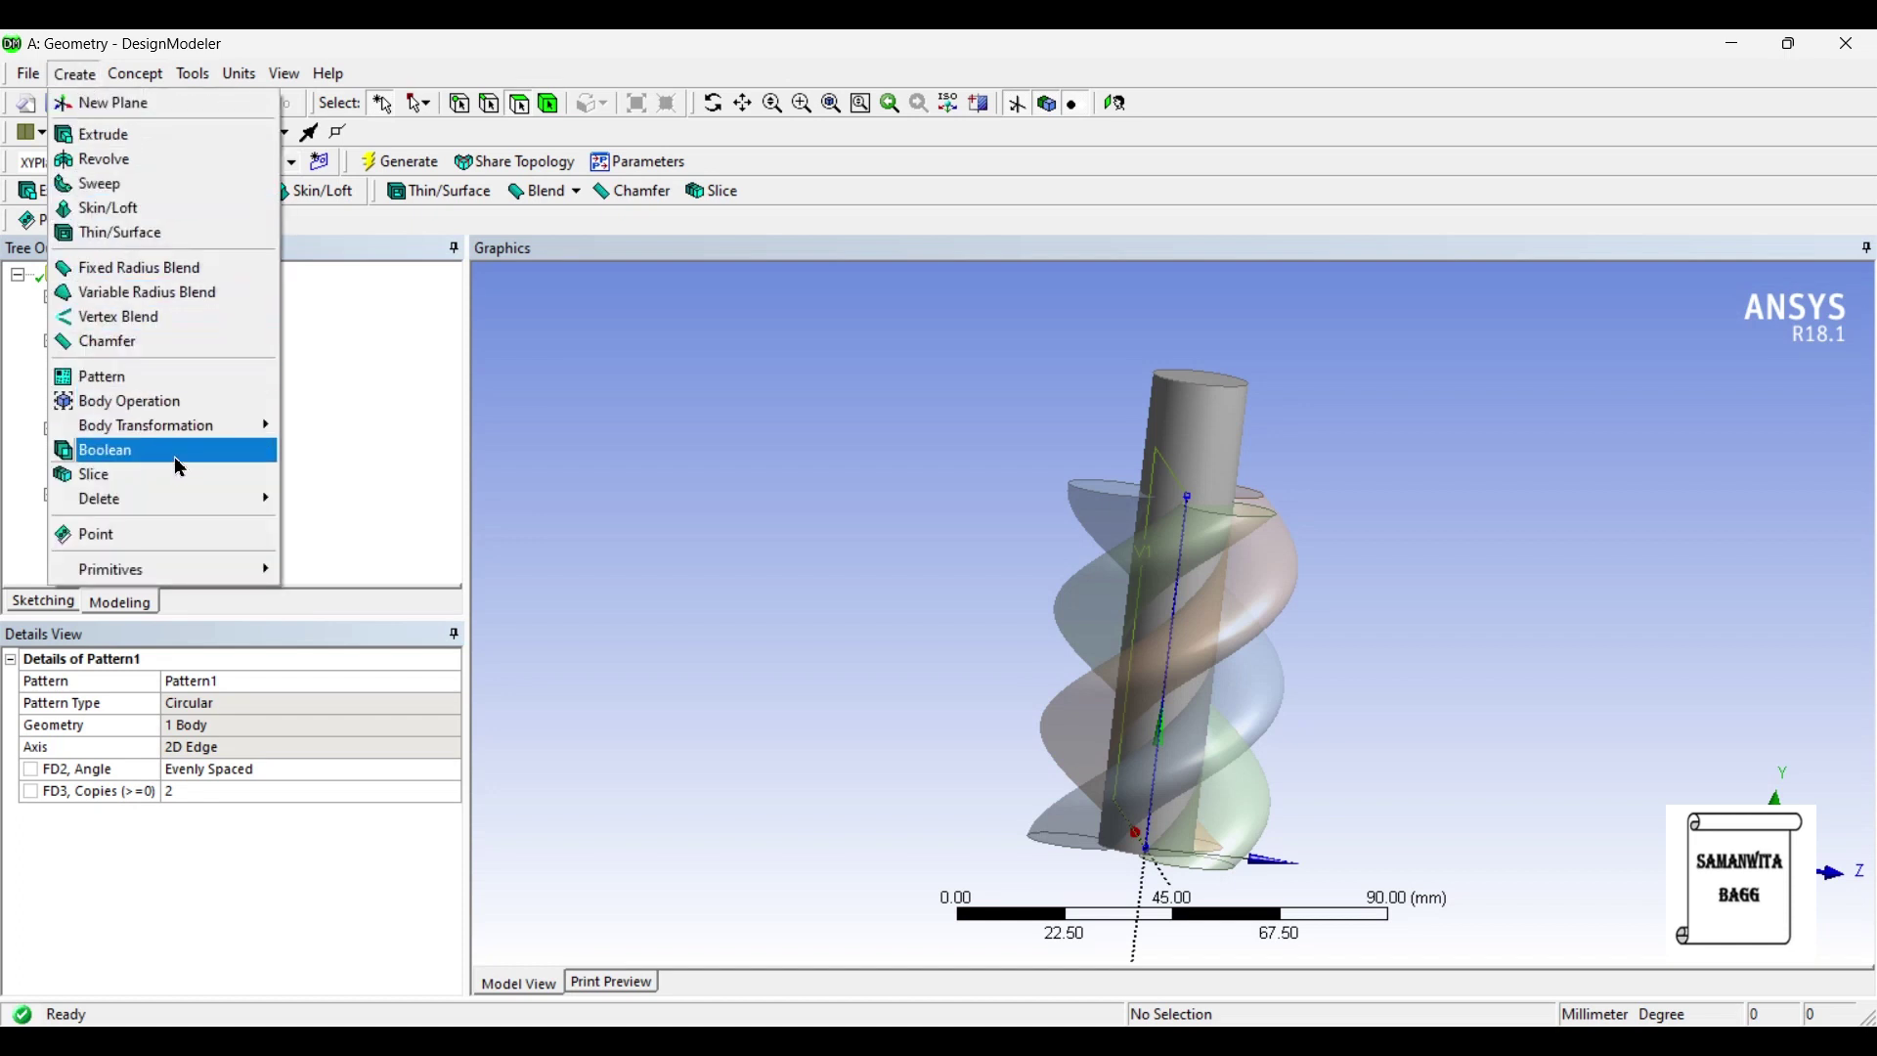
# Start a Subtract Boolean with the cylinder as the target body.
pyautogui.click(178, 453)
pyautogui.click(198, 707)
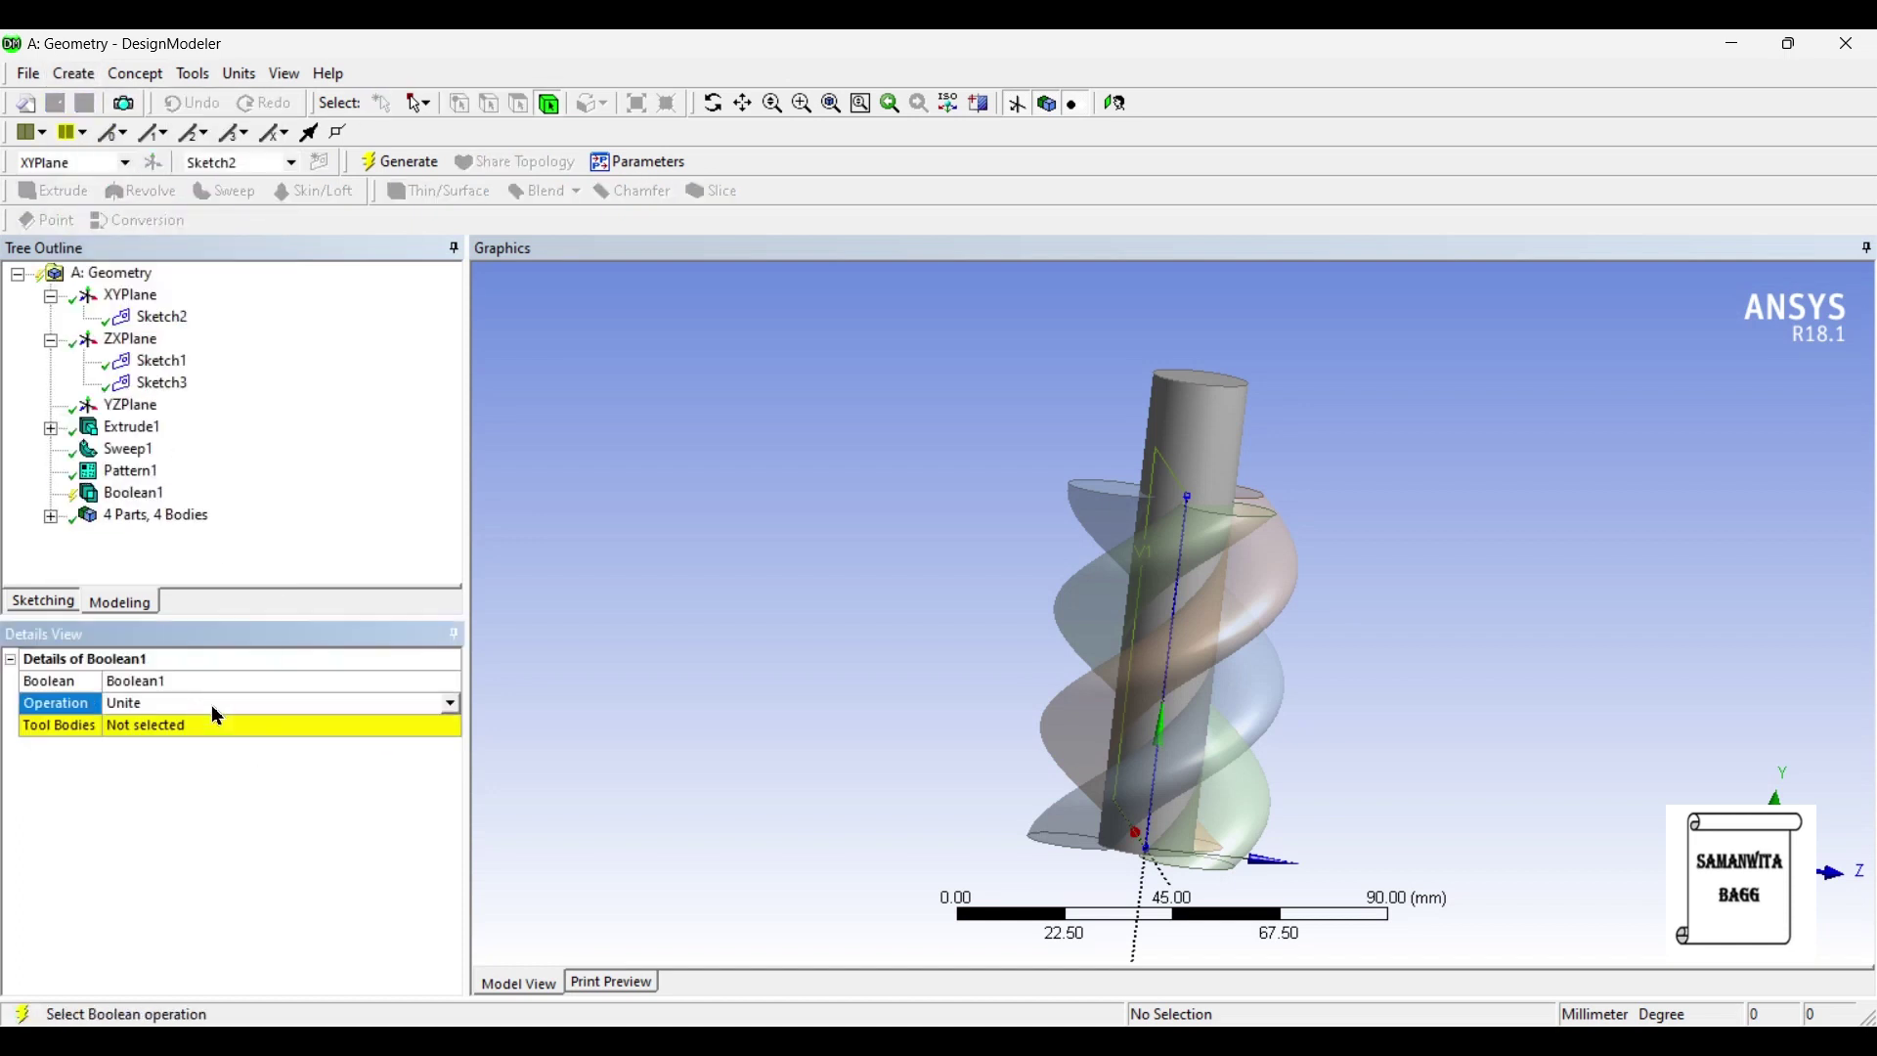
pyautogui.click(451, 703)
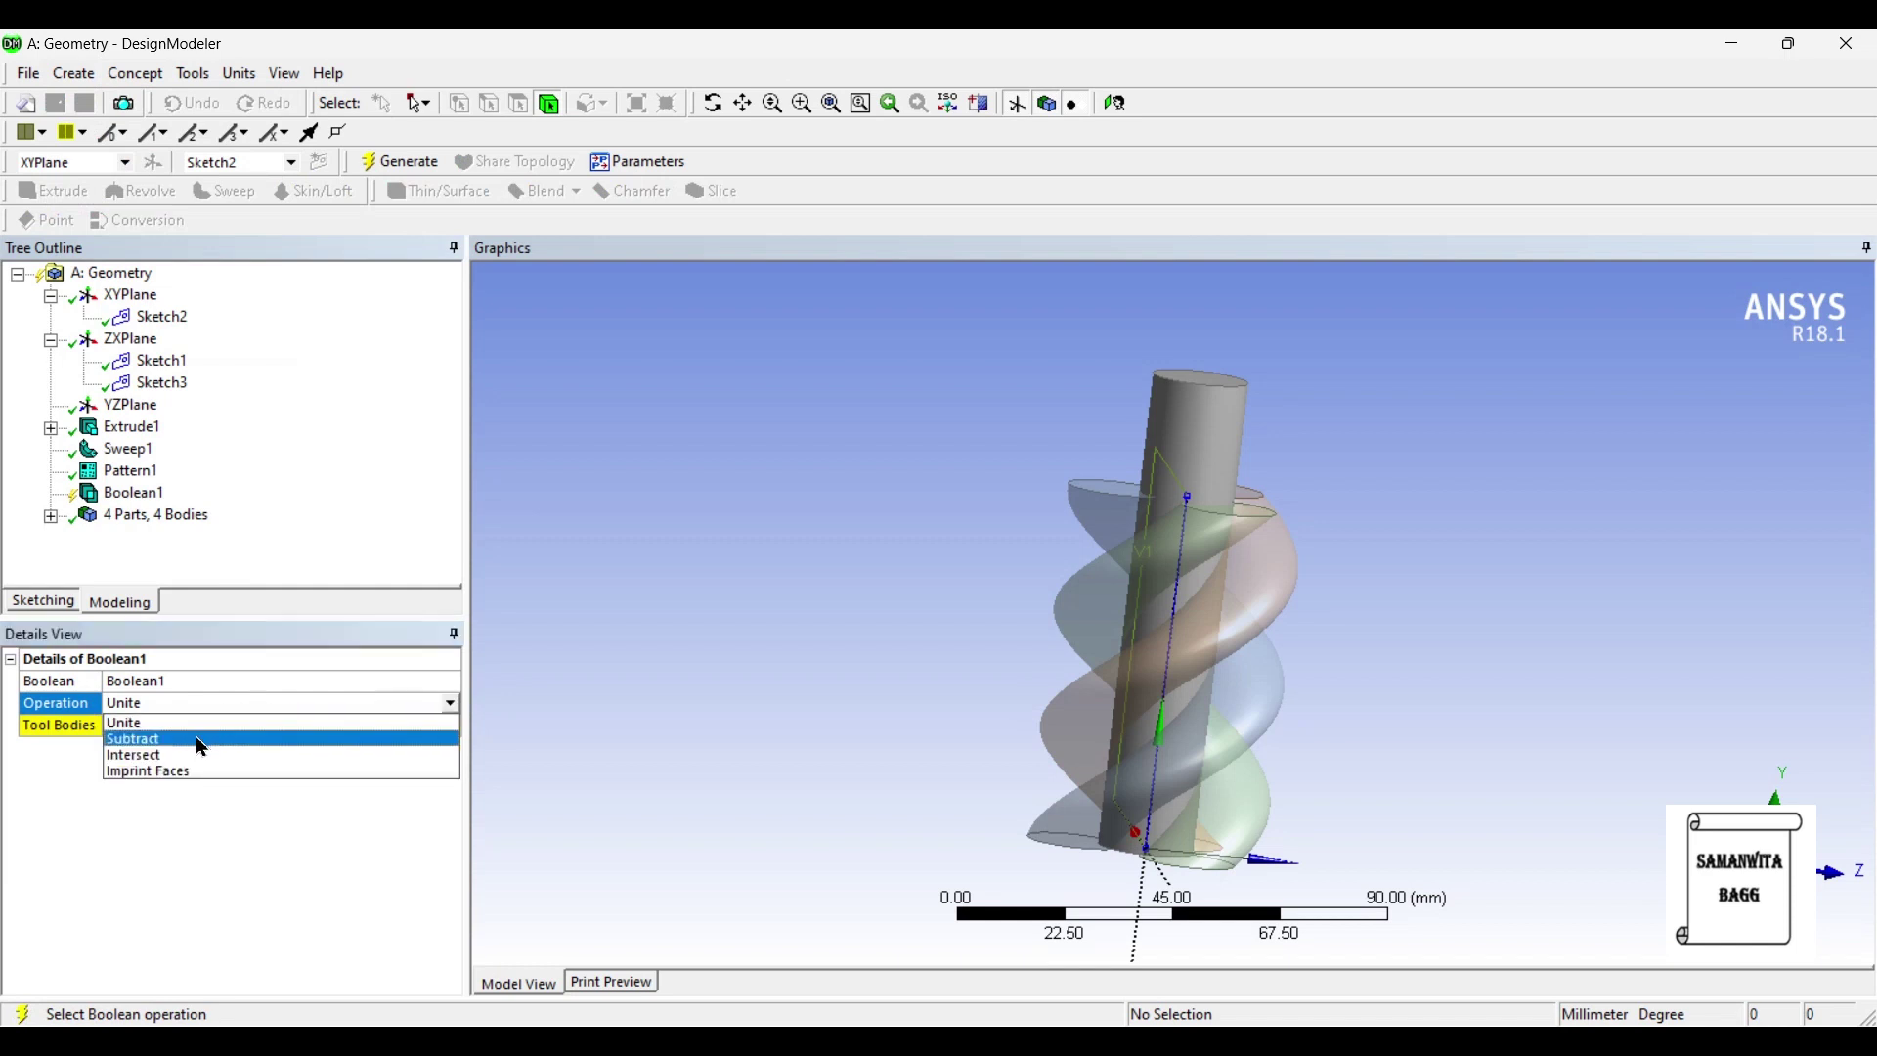
pyautogui.click(195, 736)
pyautogui.click(201, 729)
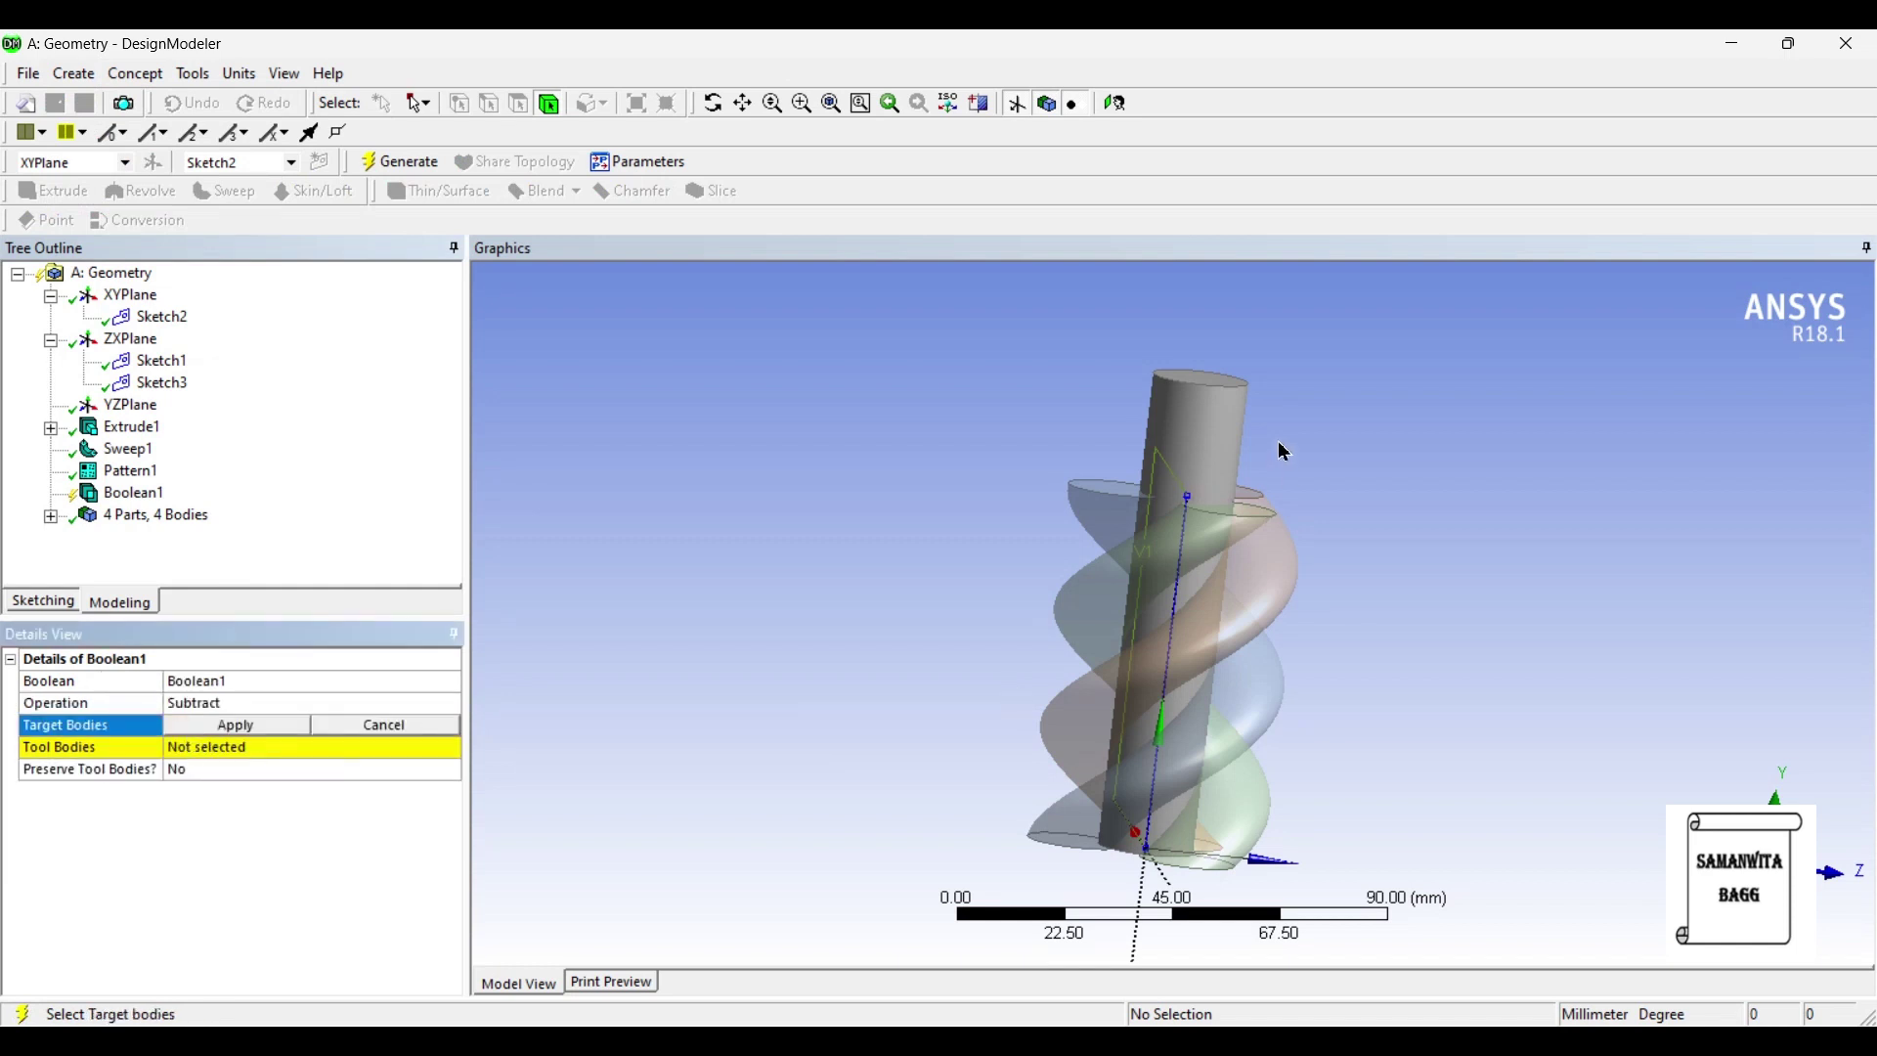
pyautogui.click(1194, 443)
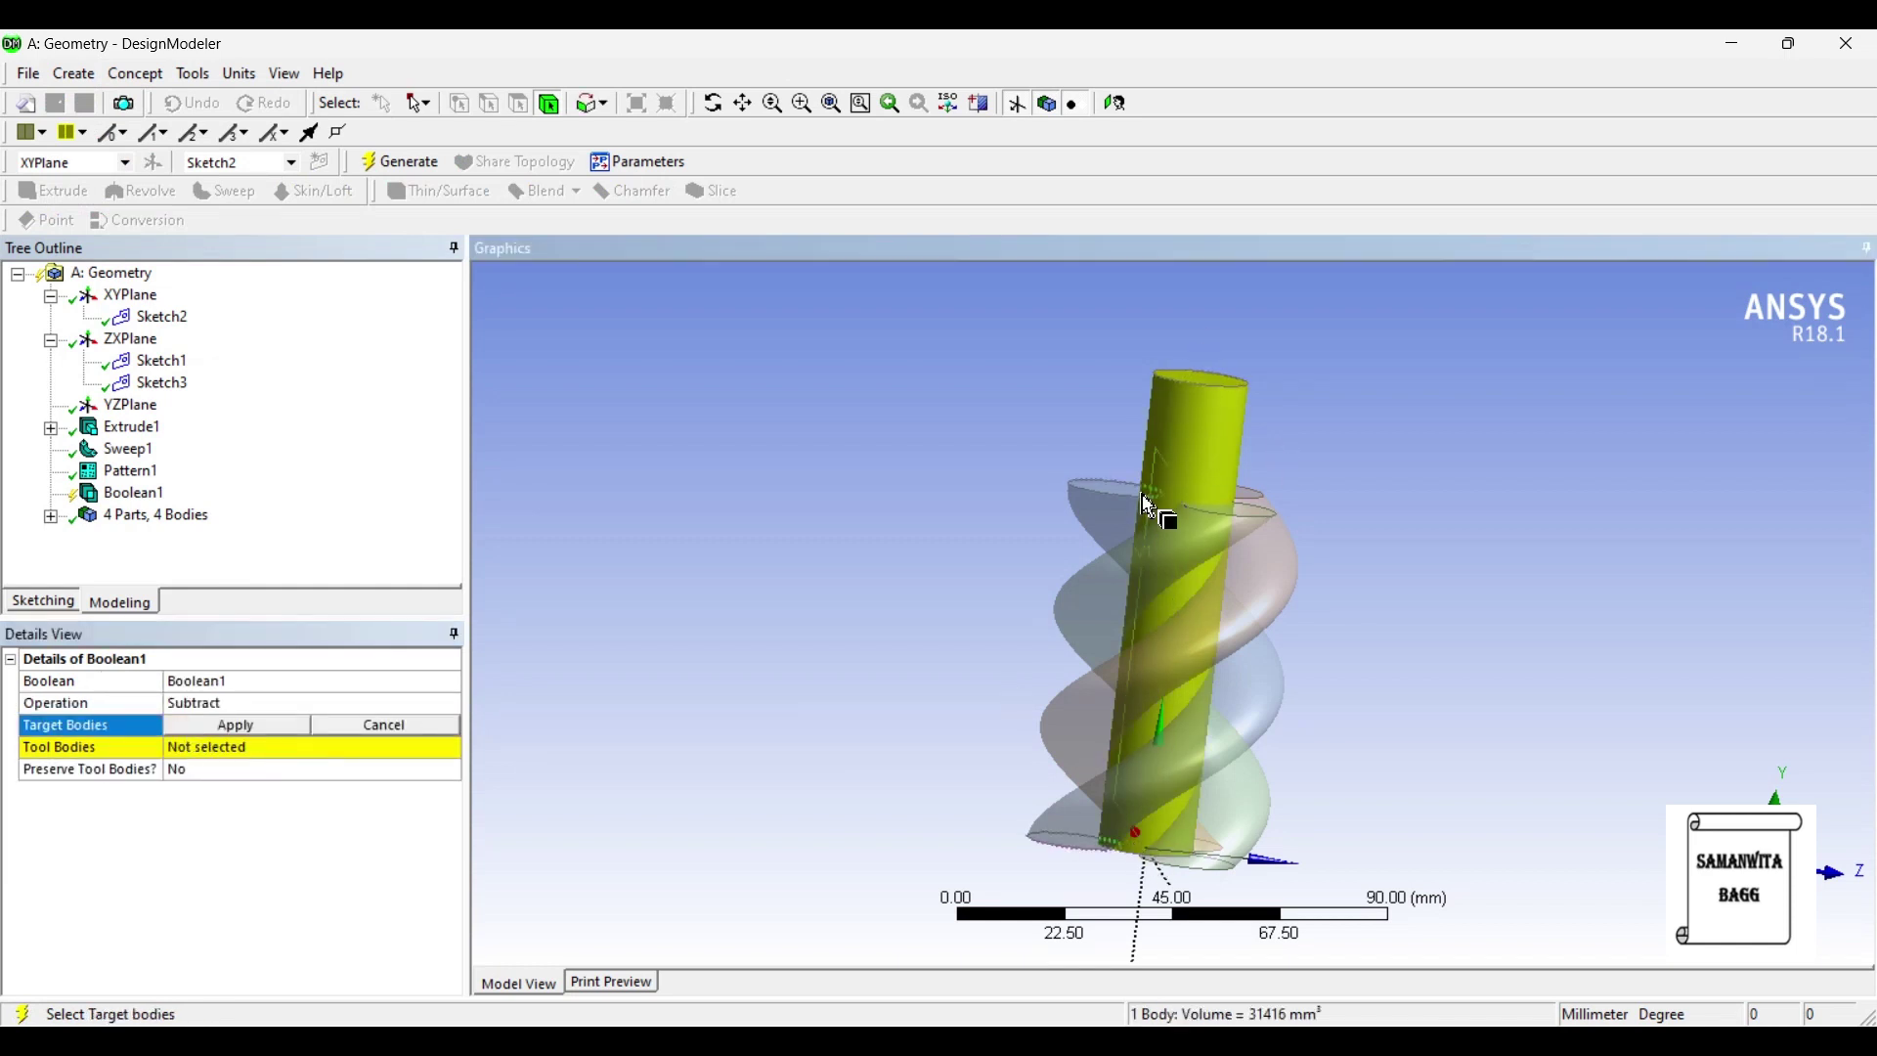
pyautogui.click(201, 729)
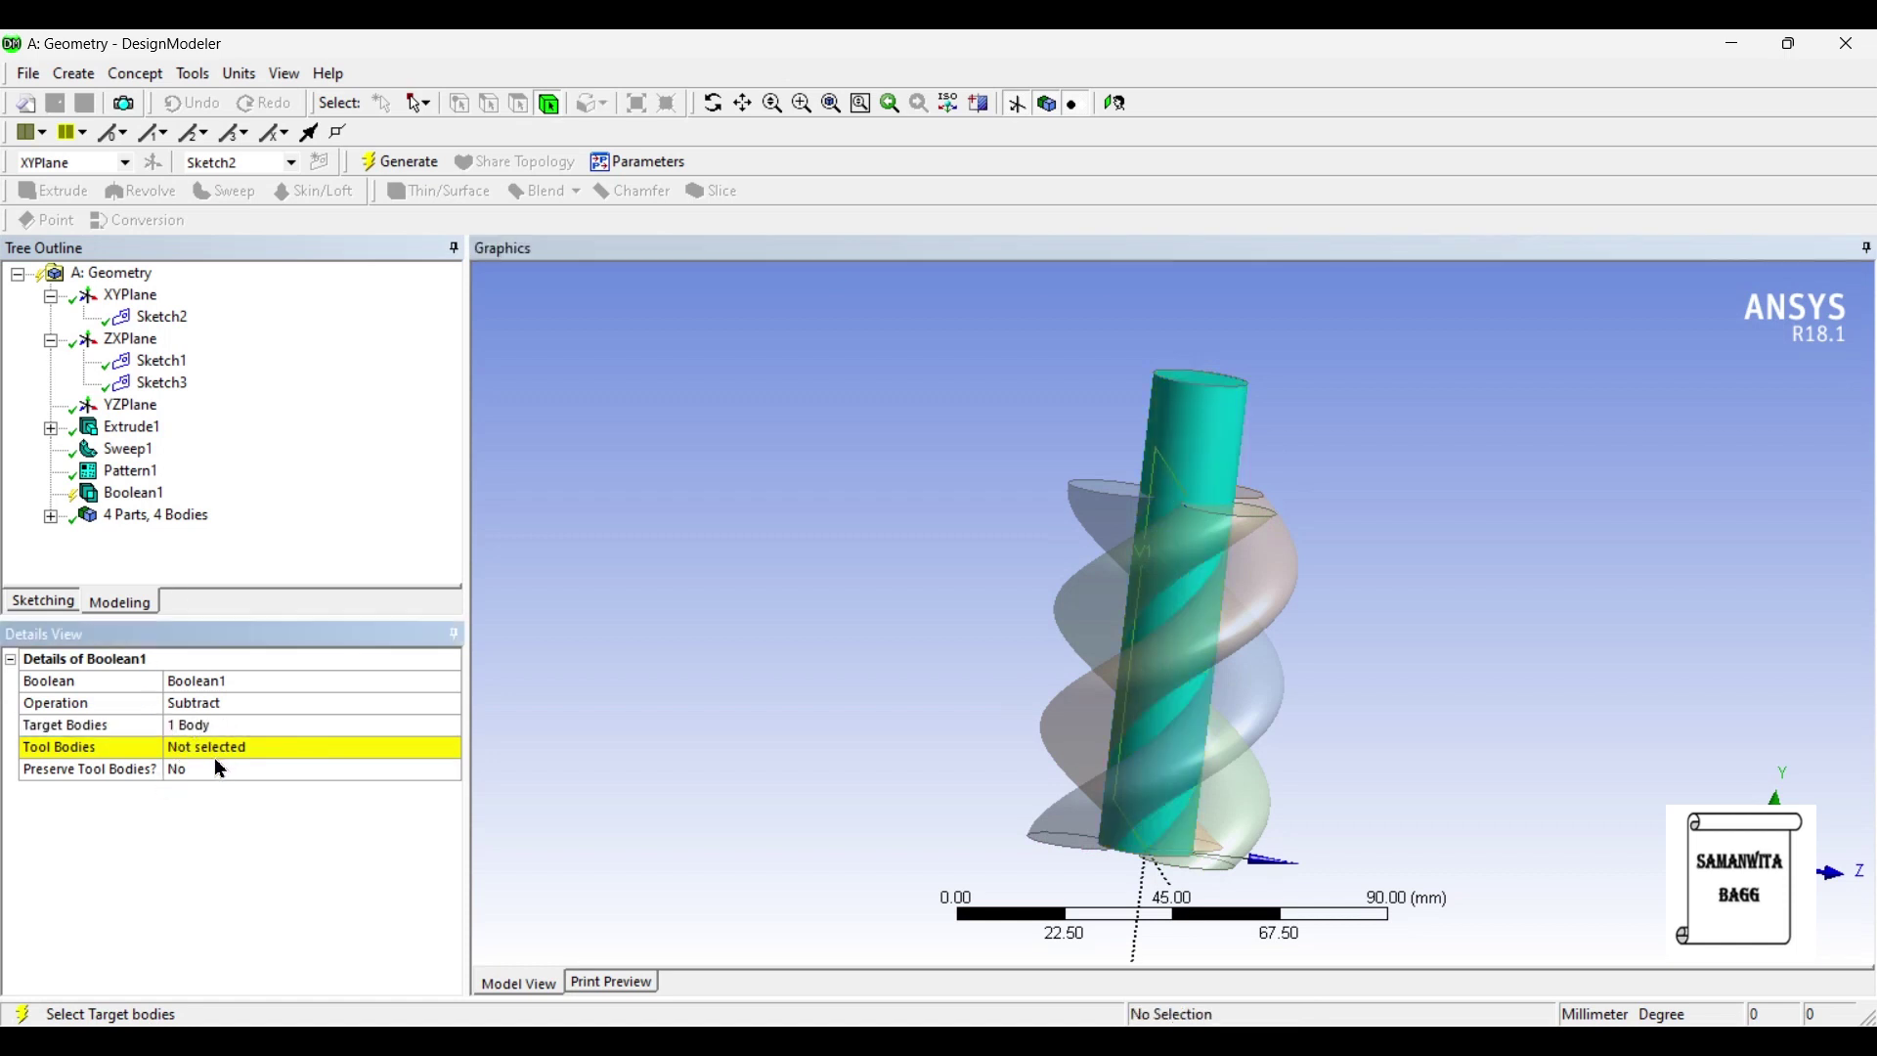
# Use the three helices as tool bodies and generate the fluted drill.
pyautogui.click(207, 749)
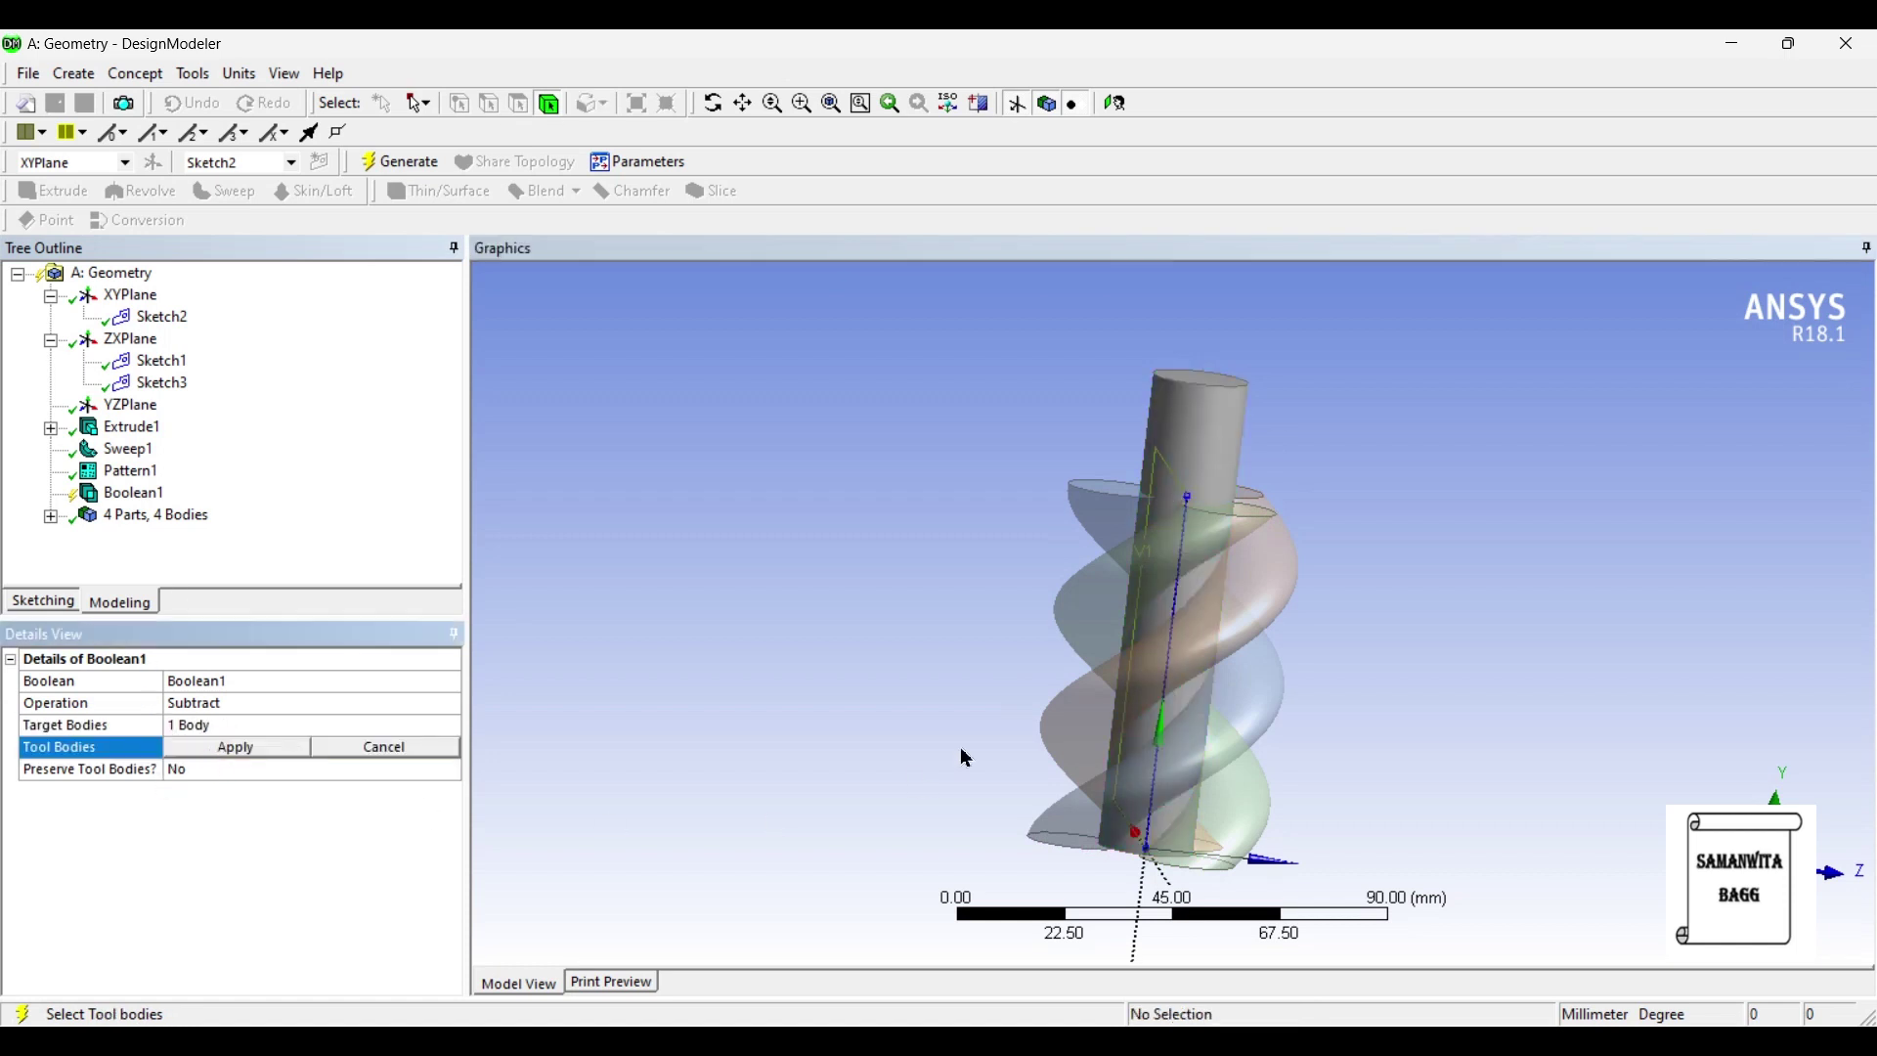
pyautogui.click(1149, 552)
pyautogui.keyDown('ctrl'); pyautogui.click(1256, 559); pyautogui.keyUp('ctrl')
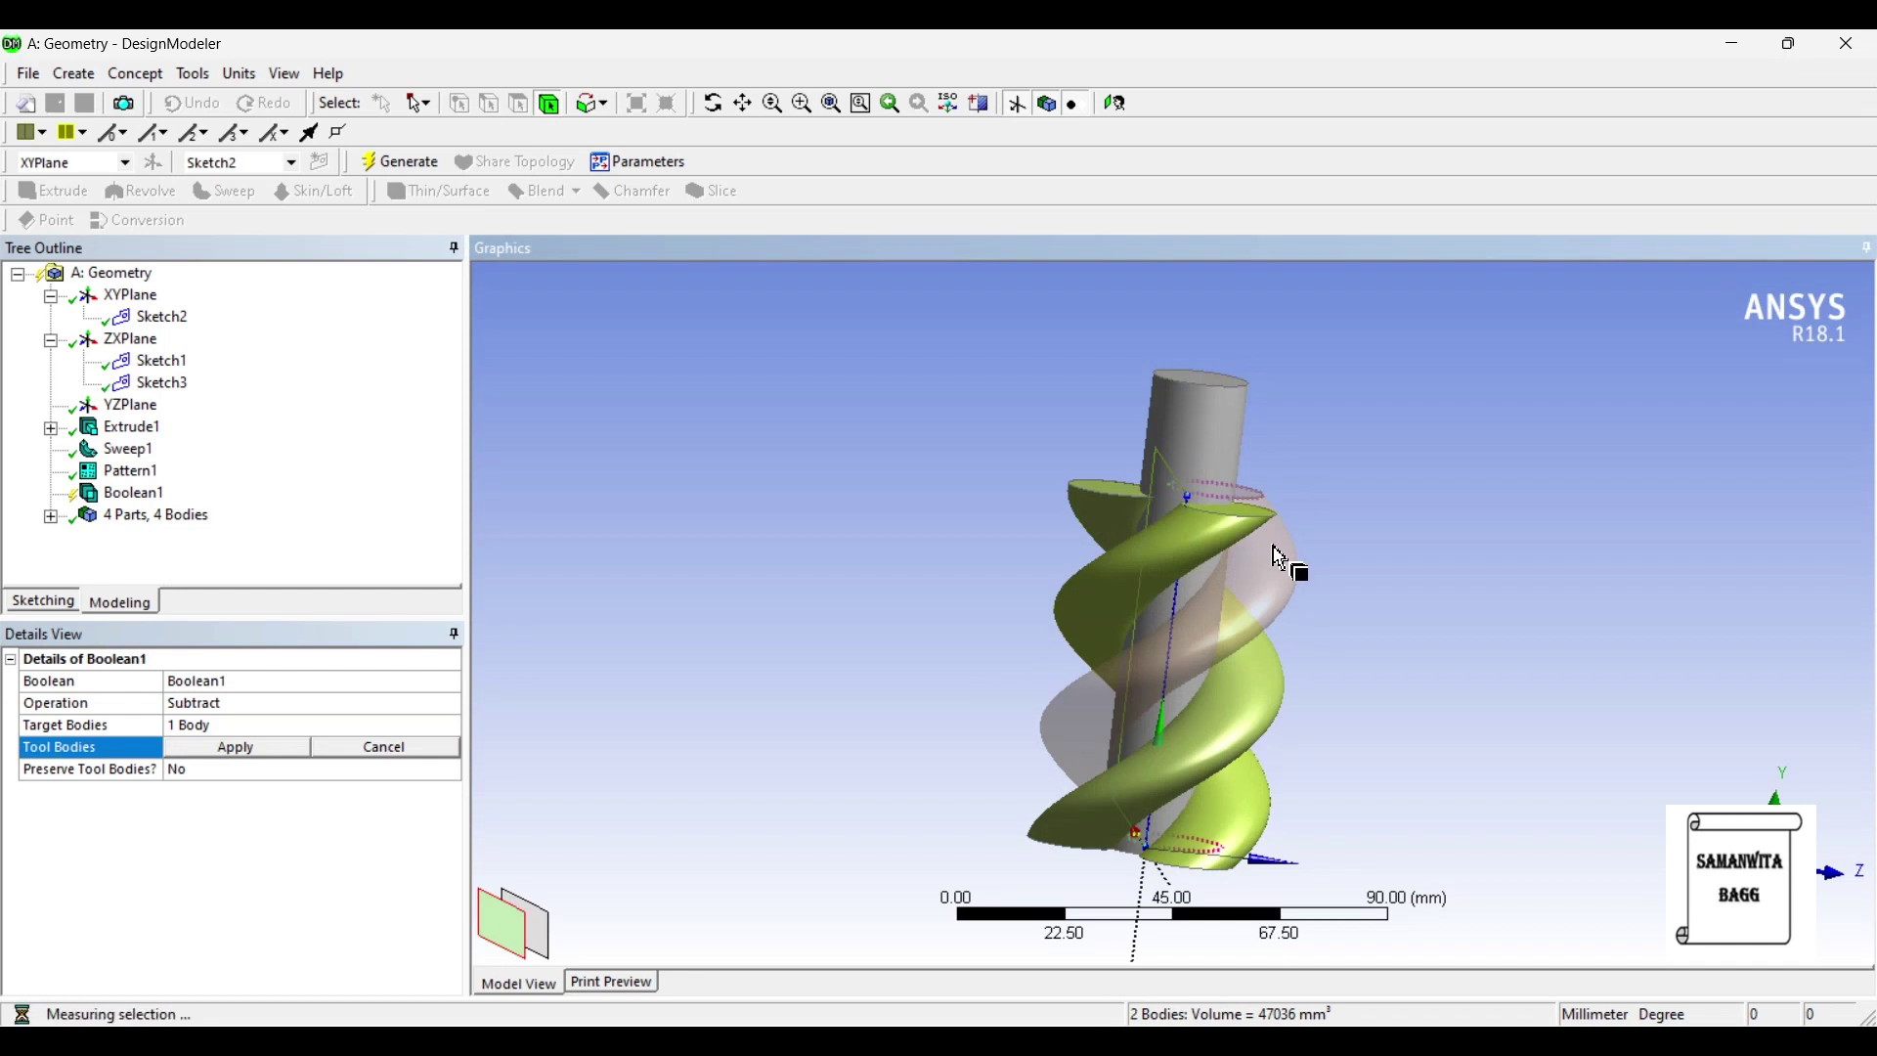
pyautogui.keyDown('ctrl'); pyautogui.click(1281, 559); pyautogui.keyUp('ctrl')
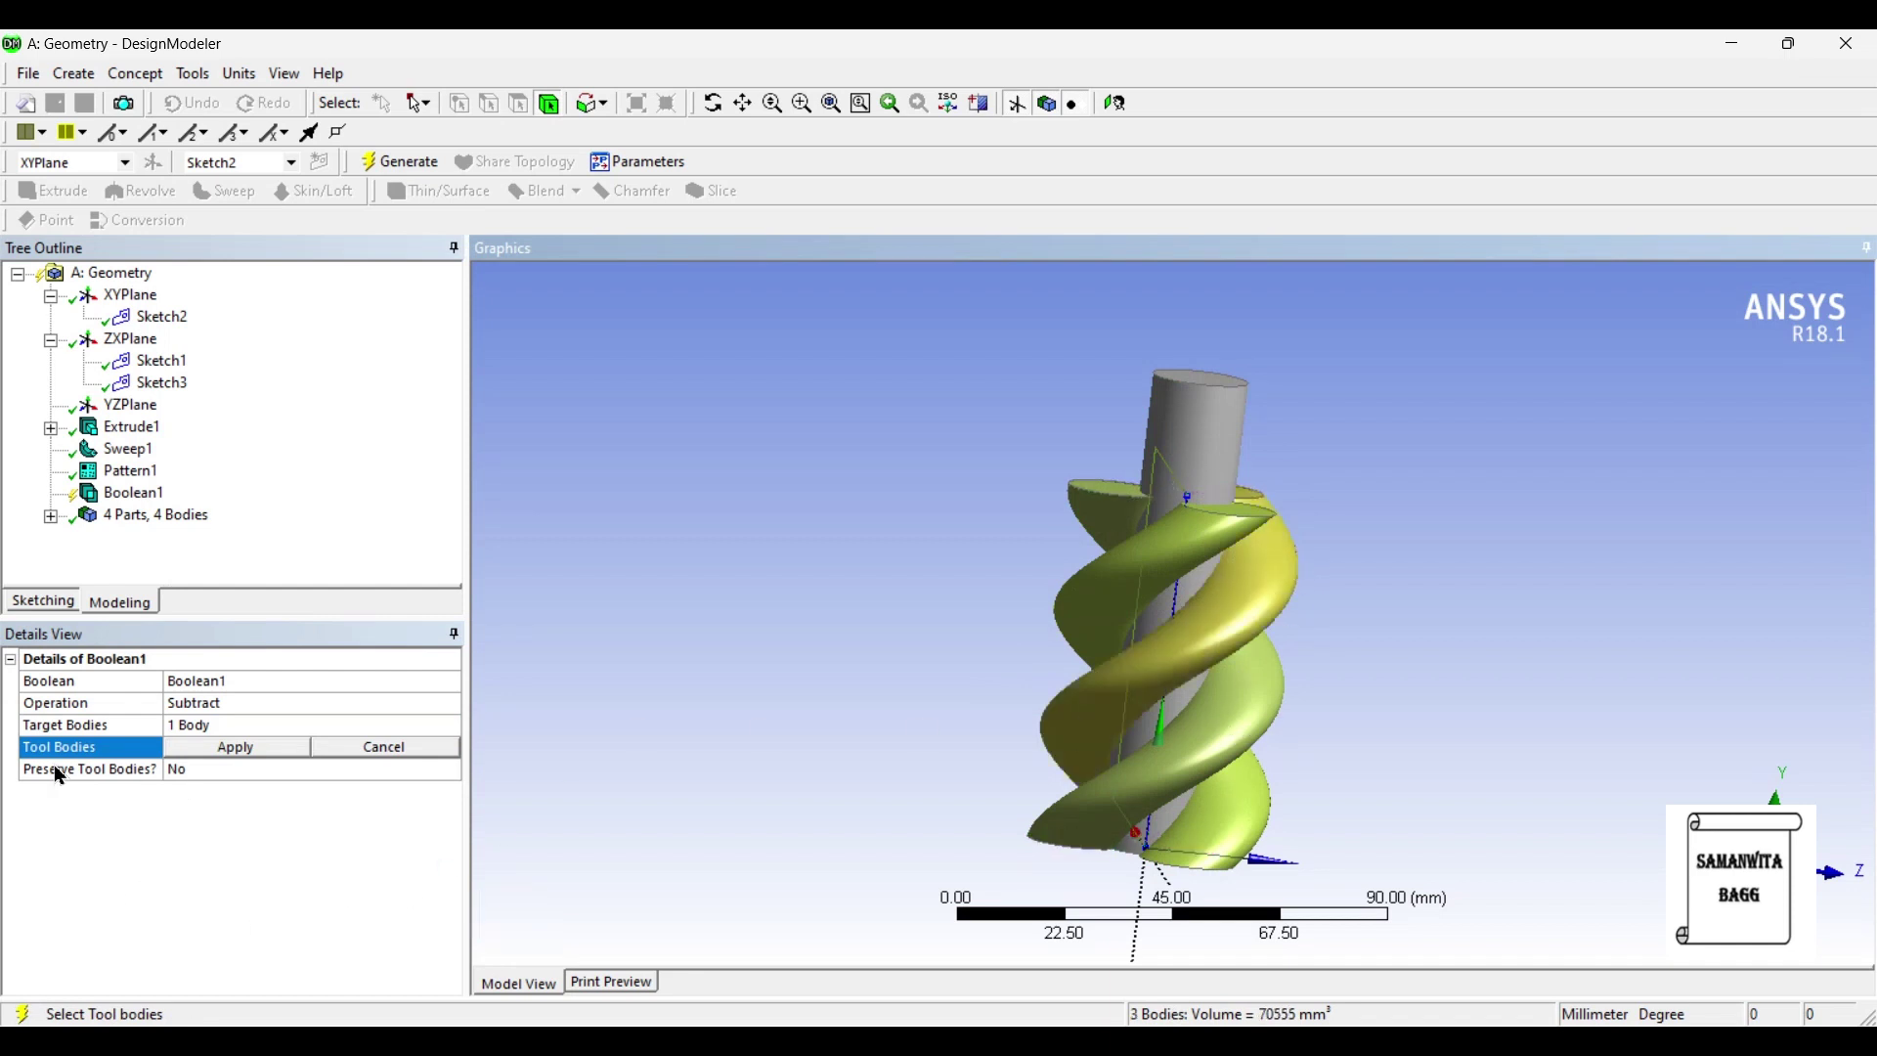
pyautogui.click(234, 751)
pyautogui.click(410, 164)
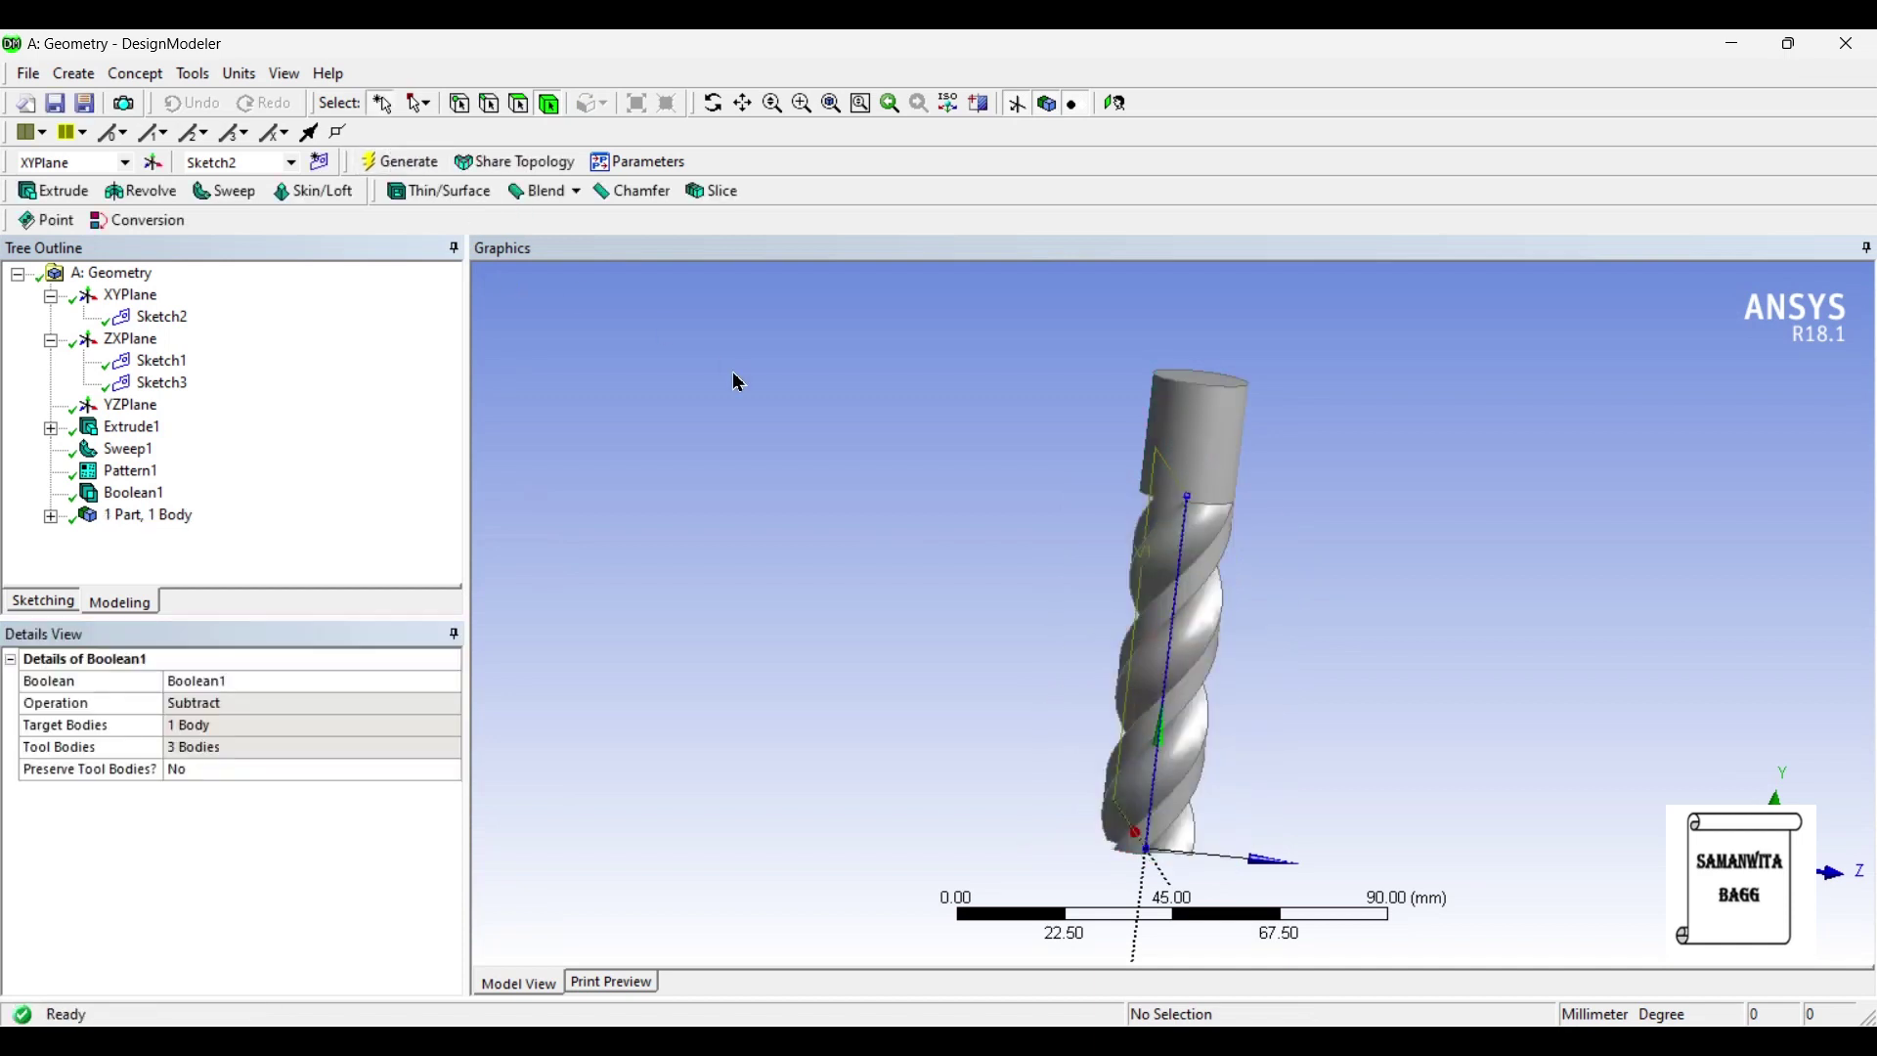
pyautogui.moveTo(1188, 692); pyautogui.dragTo(1444, 529, button='middle')
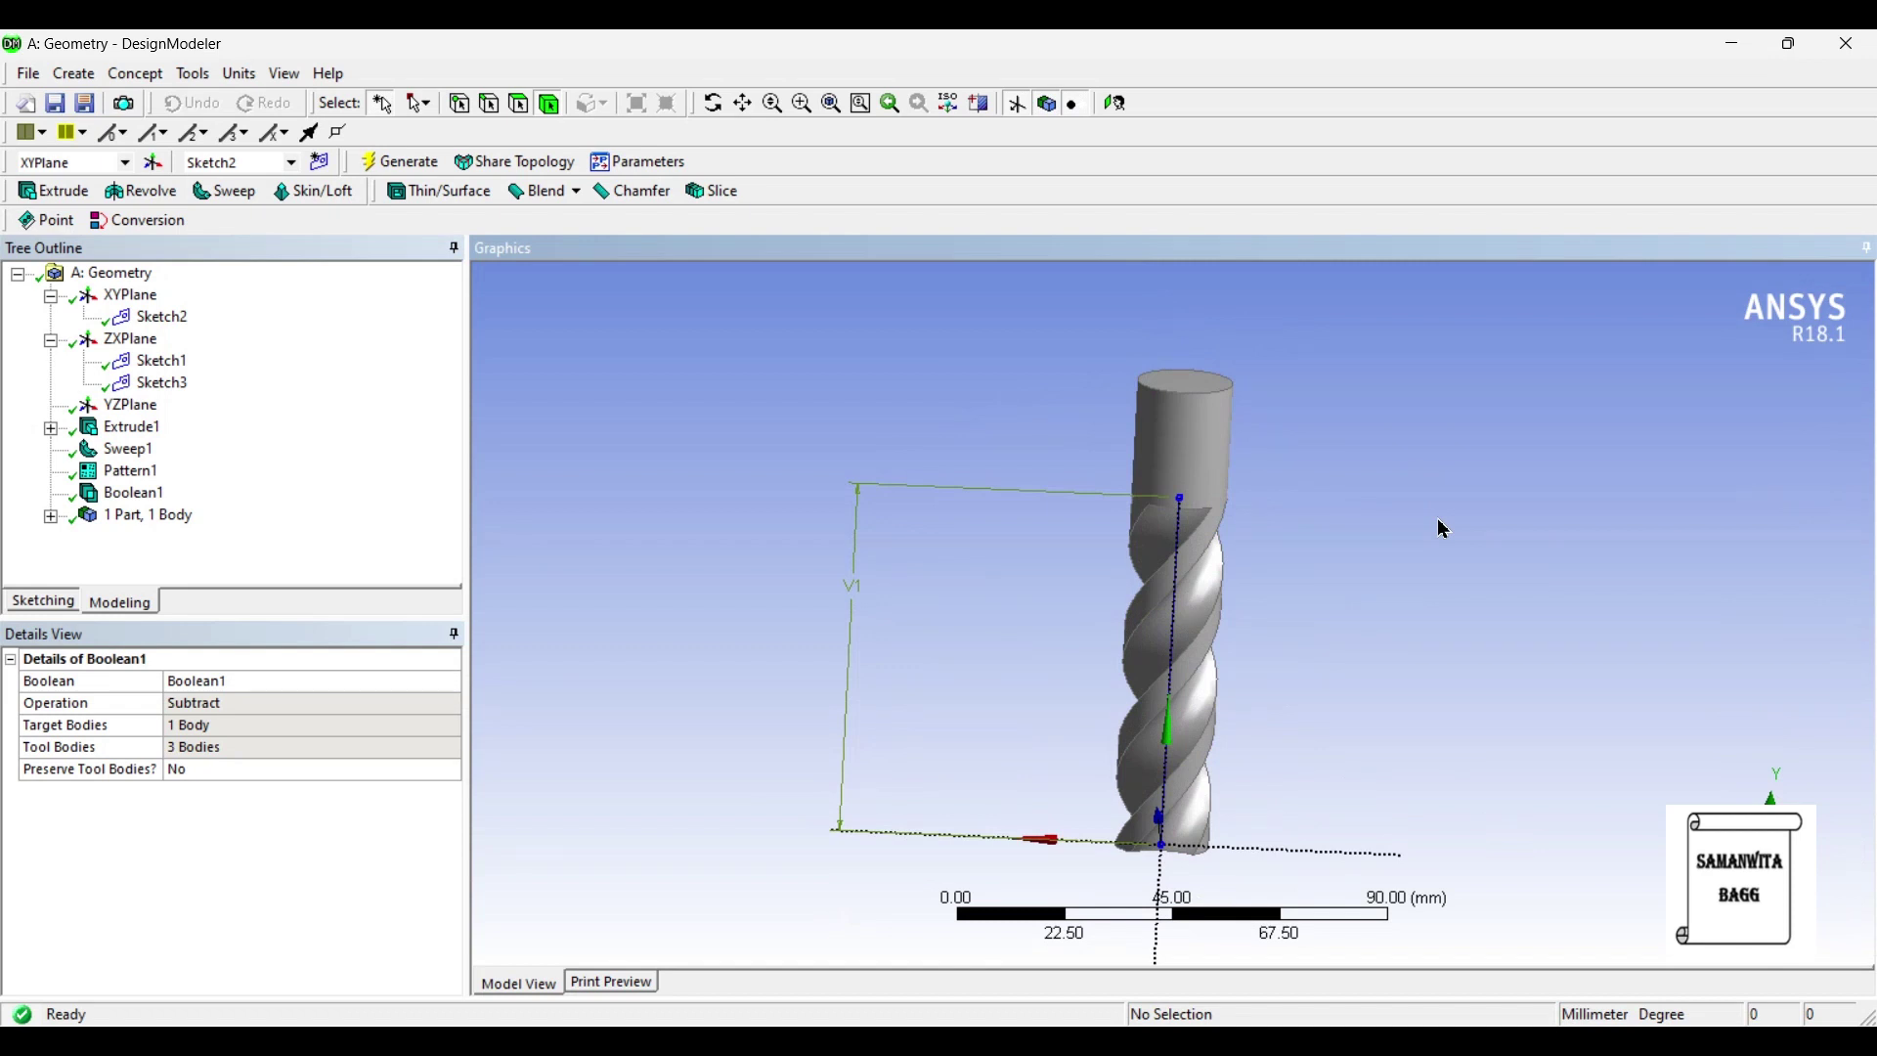
pyautogui.moveTo(1269, 643); pyautogui.dragTo(1123, 558, button='middle')
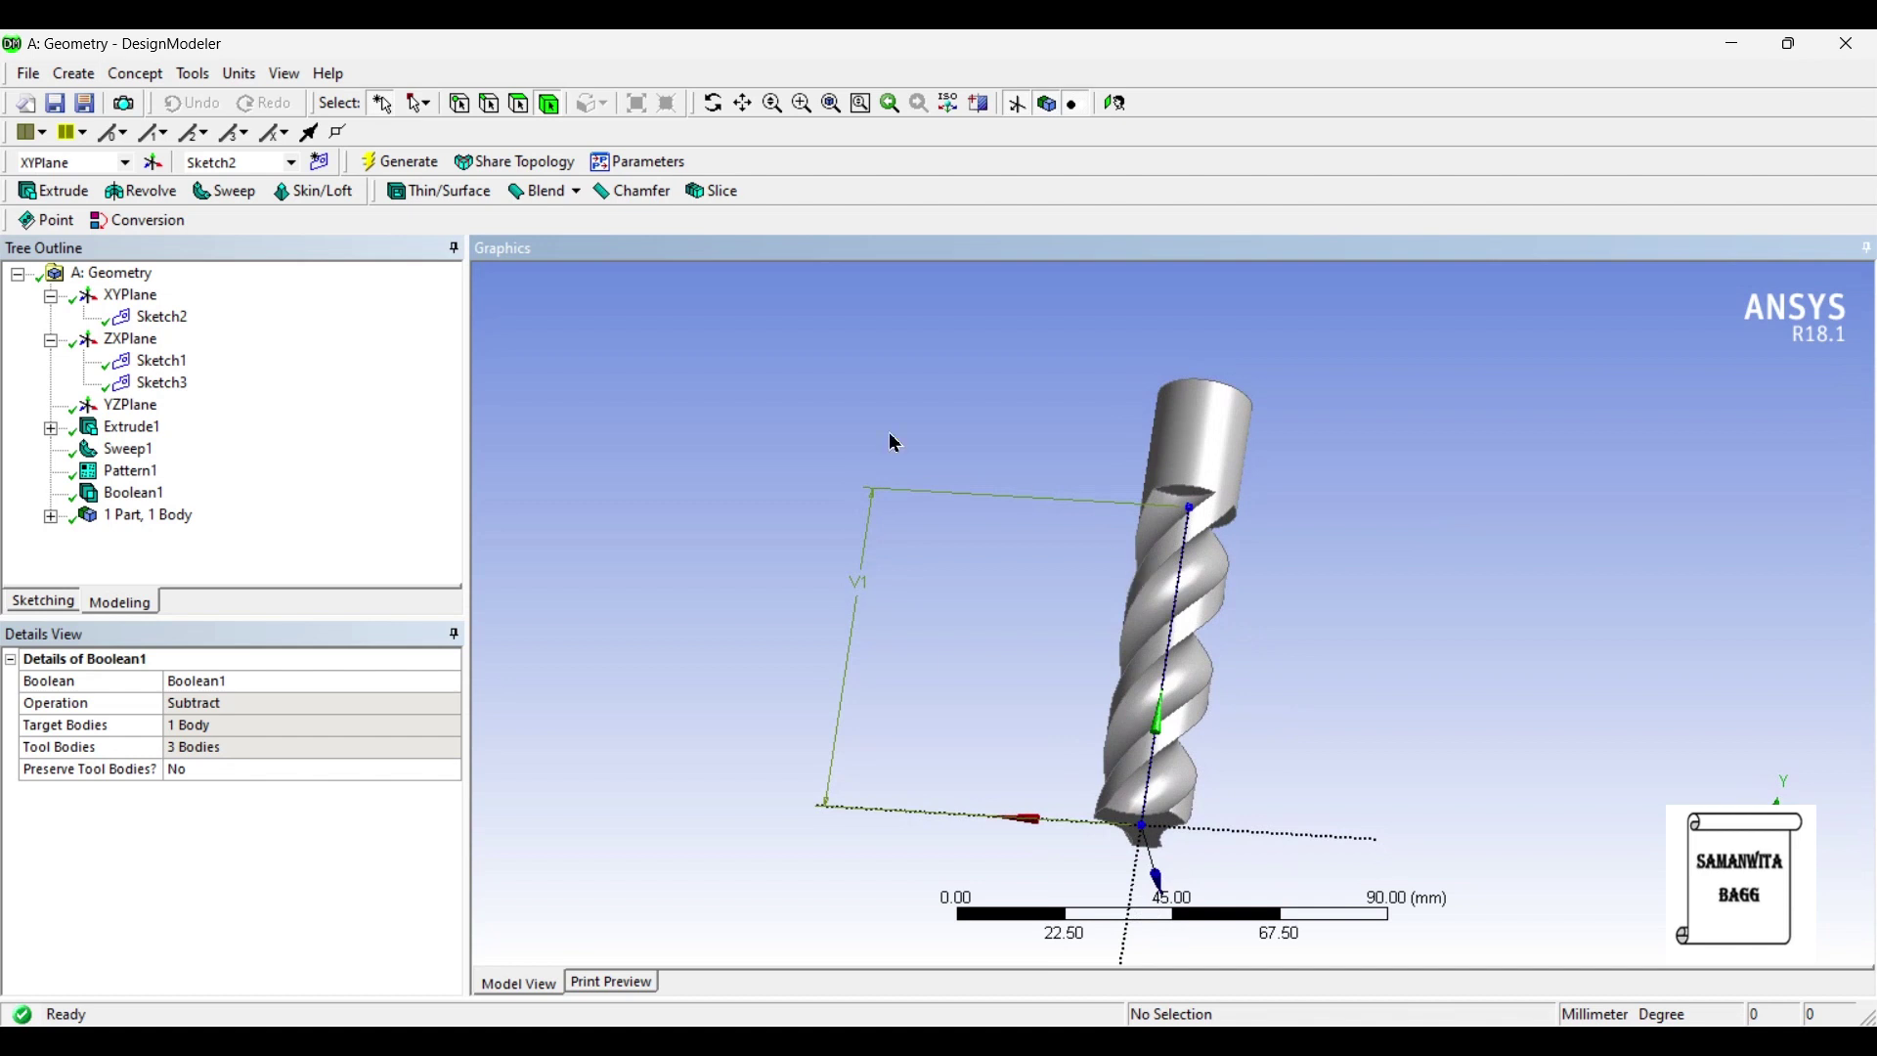
pyautogui.click(570, 189)
# Fillet the top circular edge of the drill shank with a 1.5 mm fixed radius.
pyautogui.click(551, 217)
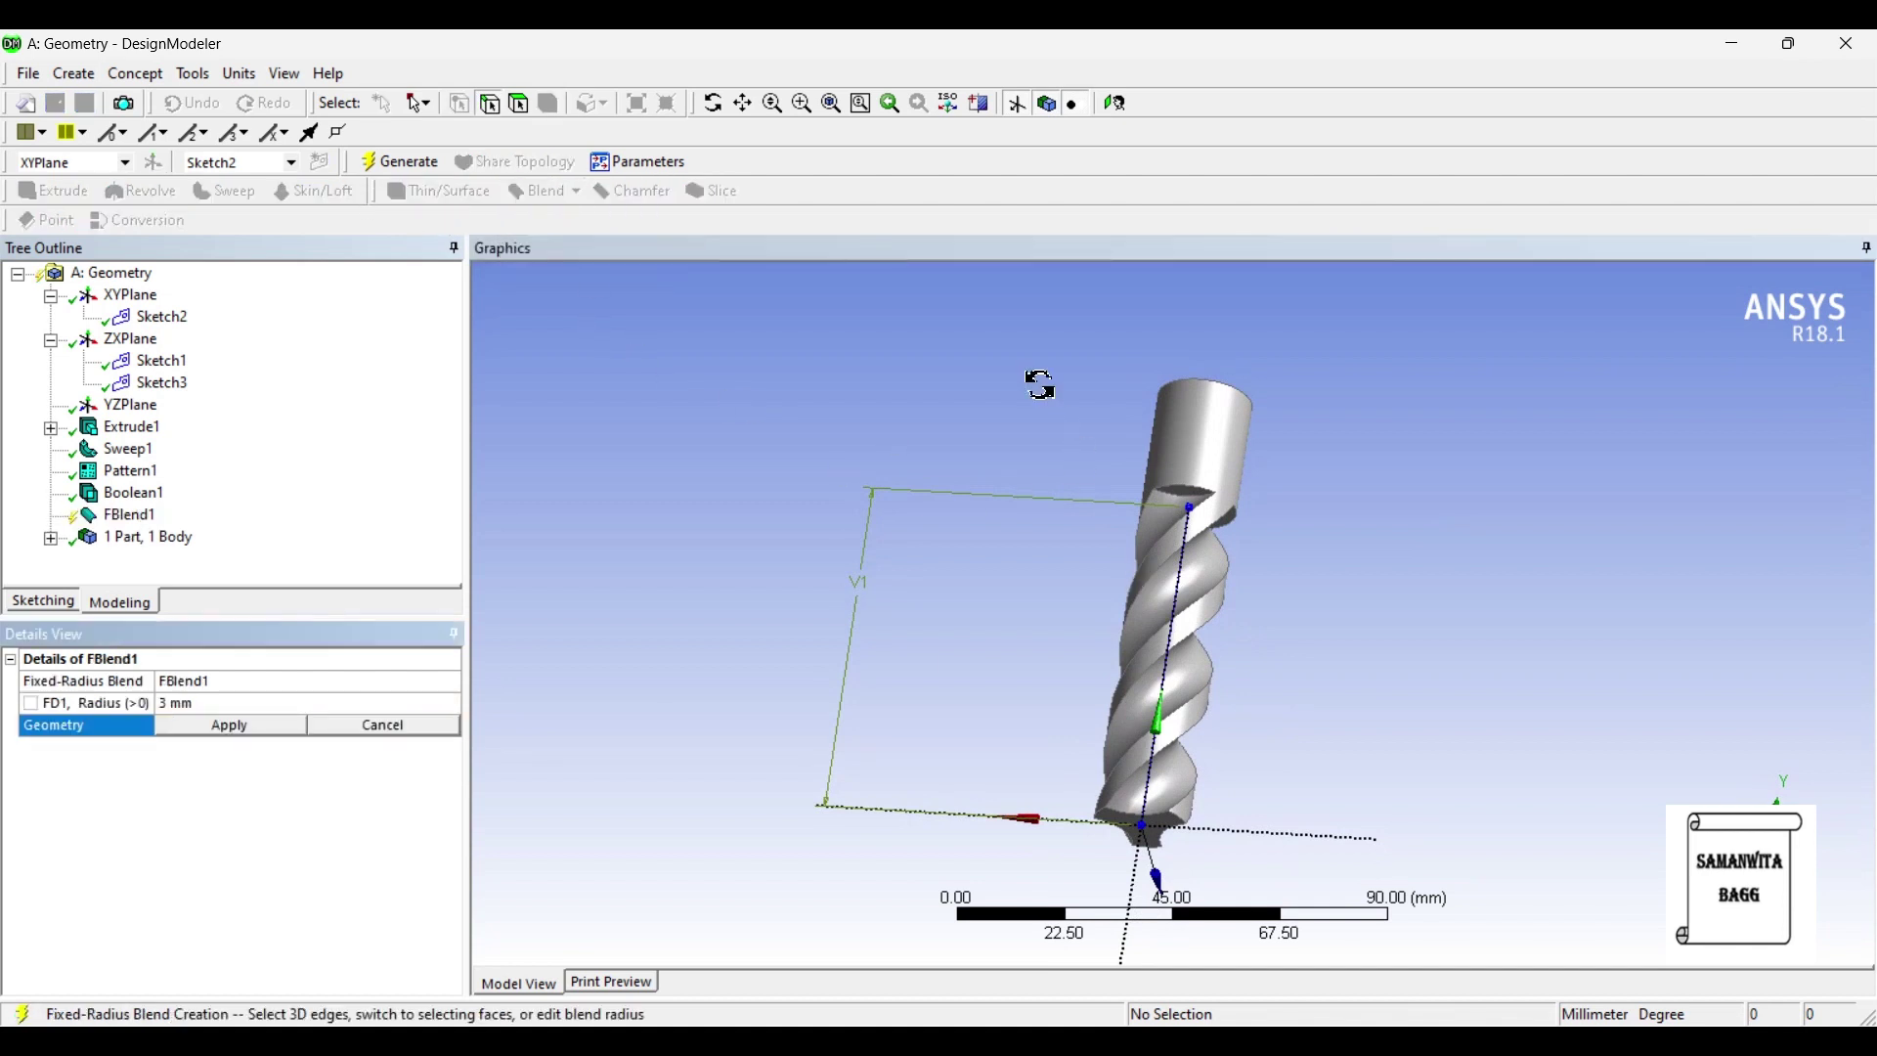
pyautogui.moveTo(1041, 384); pyautogui.dragTo(1039, 515, button='middle')
pyautogui.click(1214, 460)
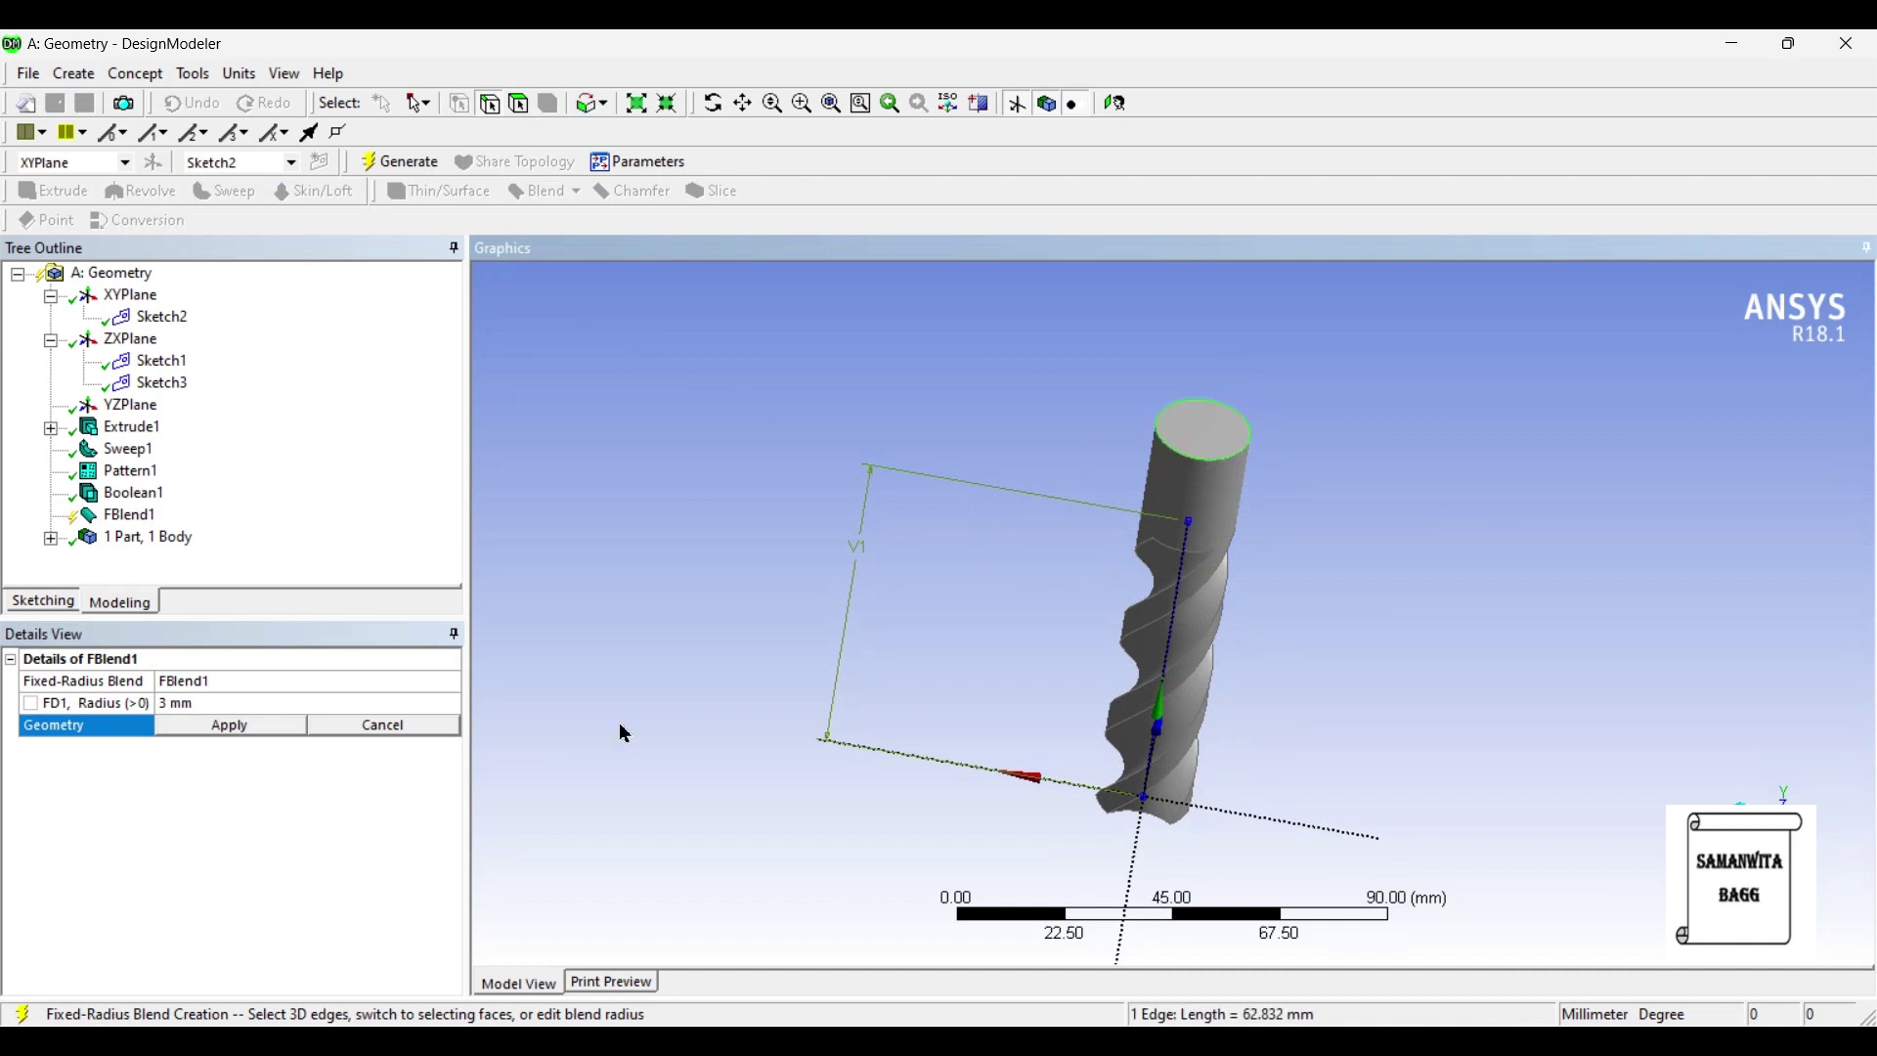
pyautogui.click(200, 728)
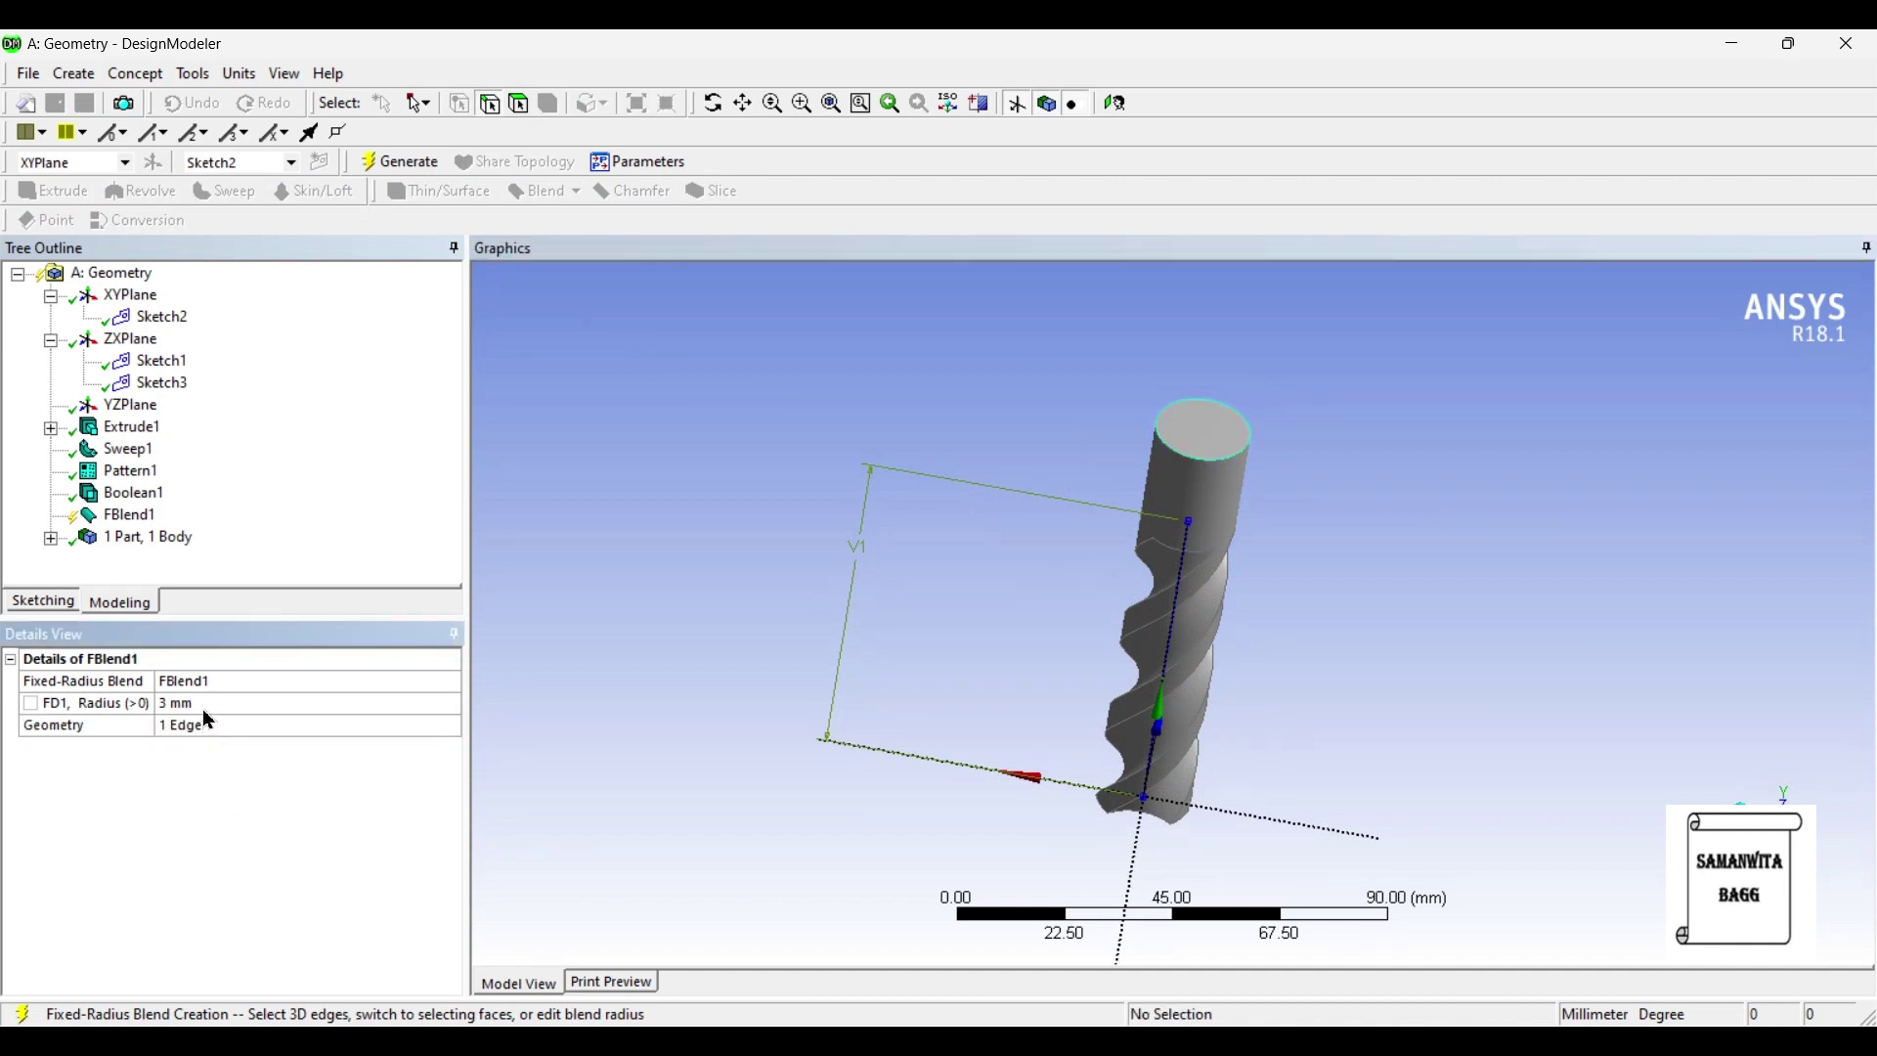
pyautogui.click(205, 706)
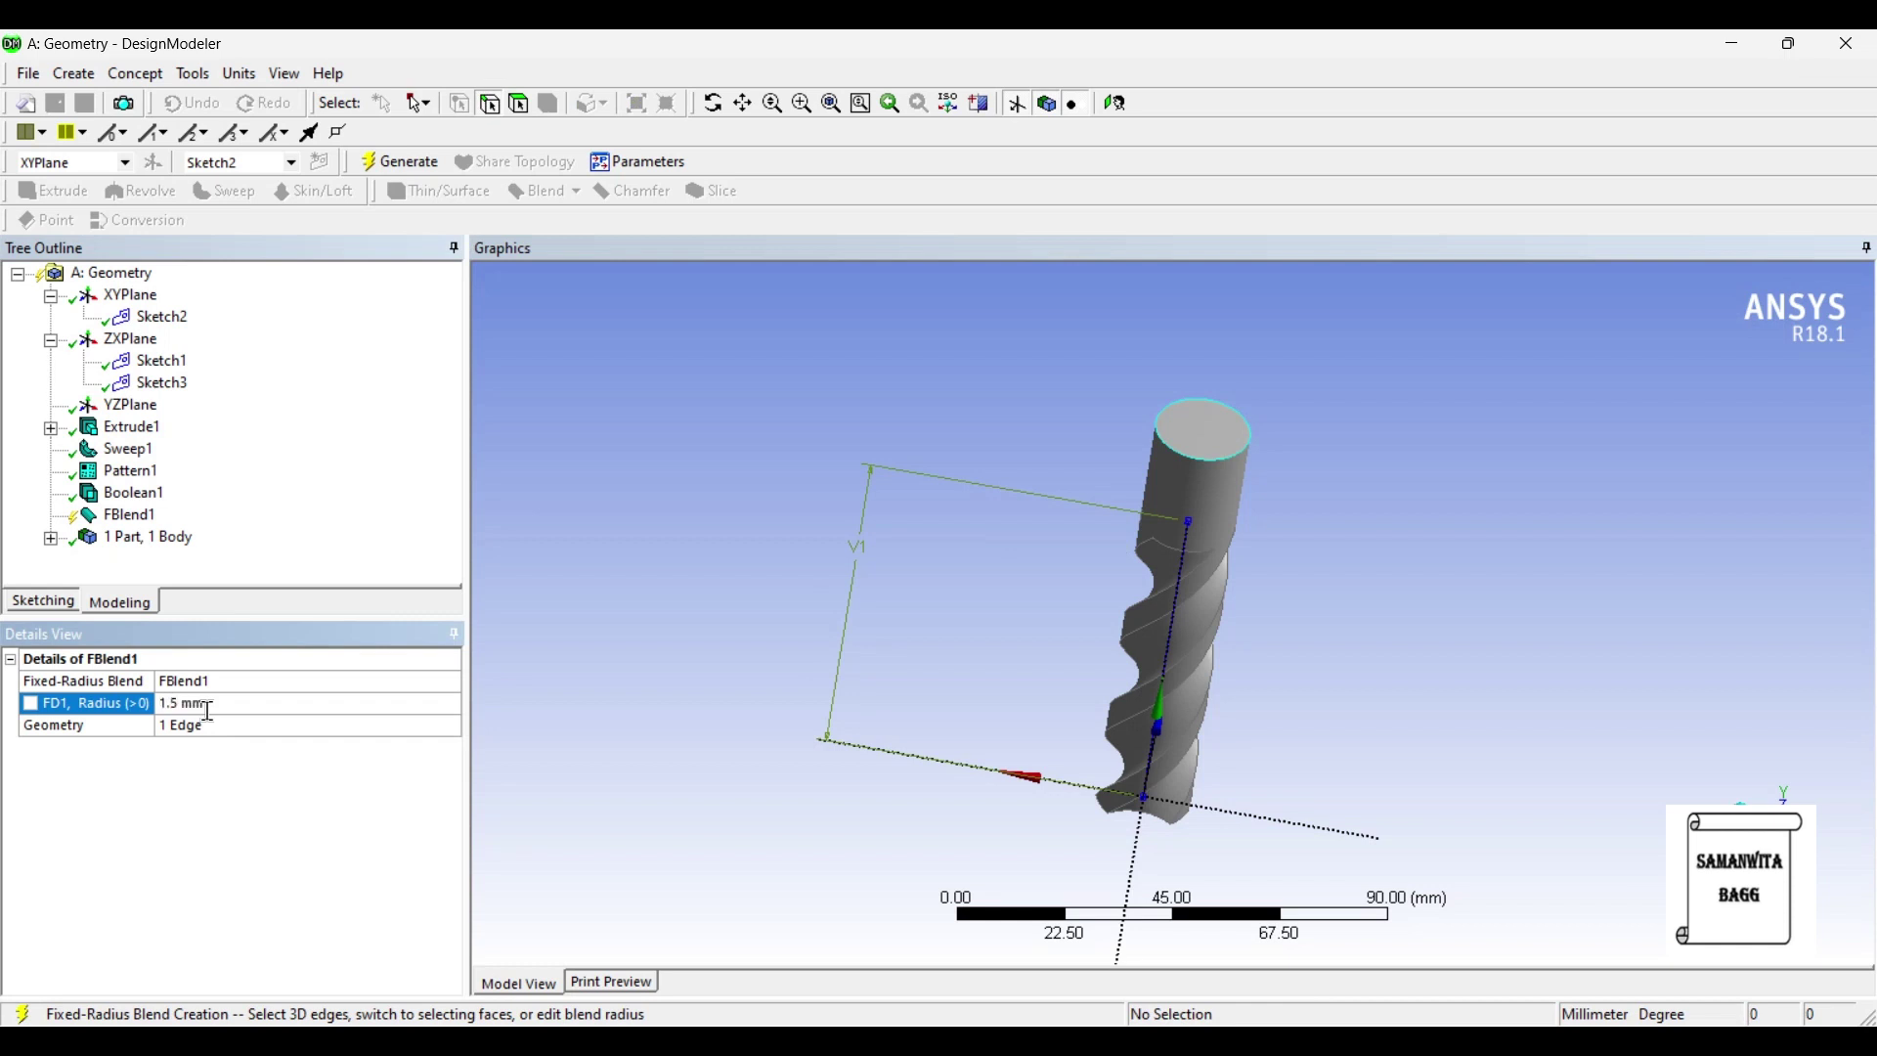
pyautogui.click(400, 162)
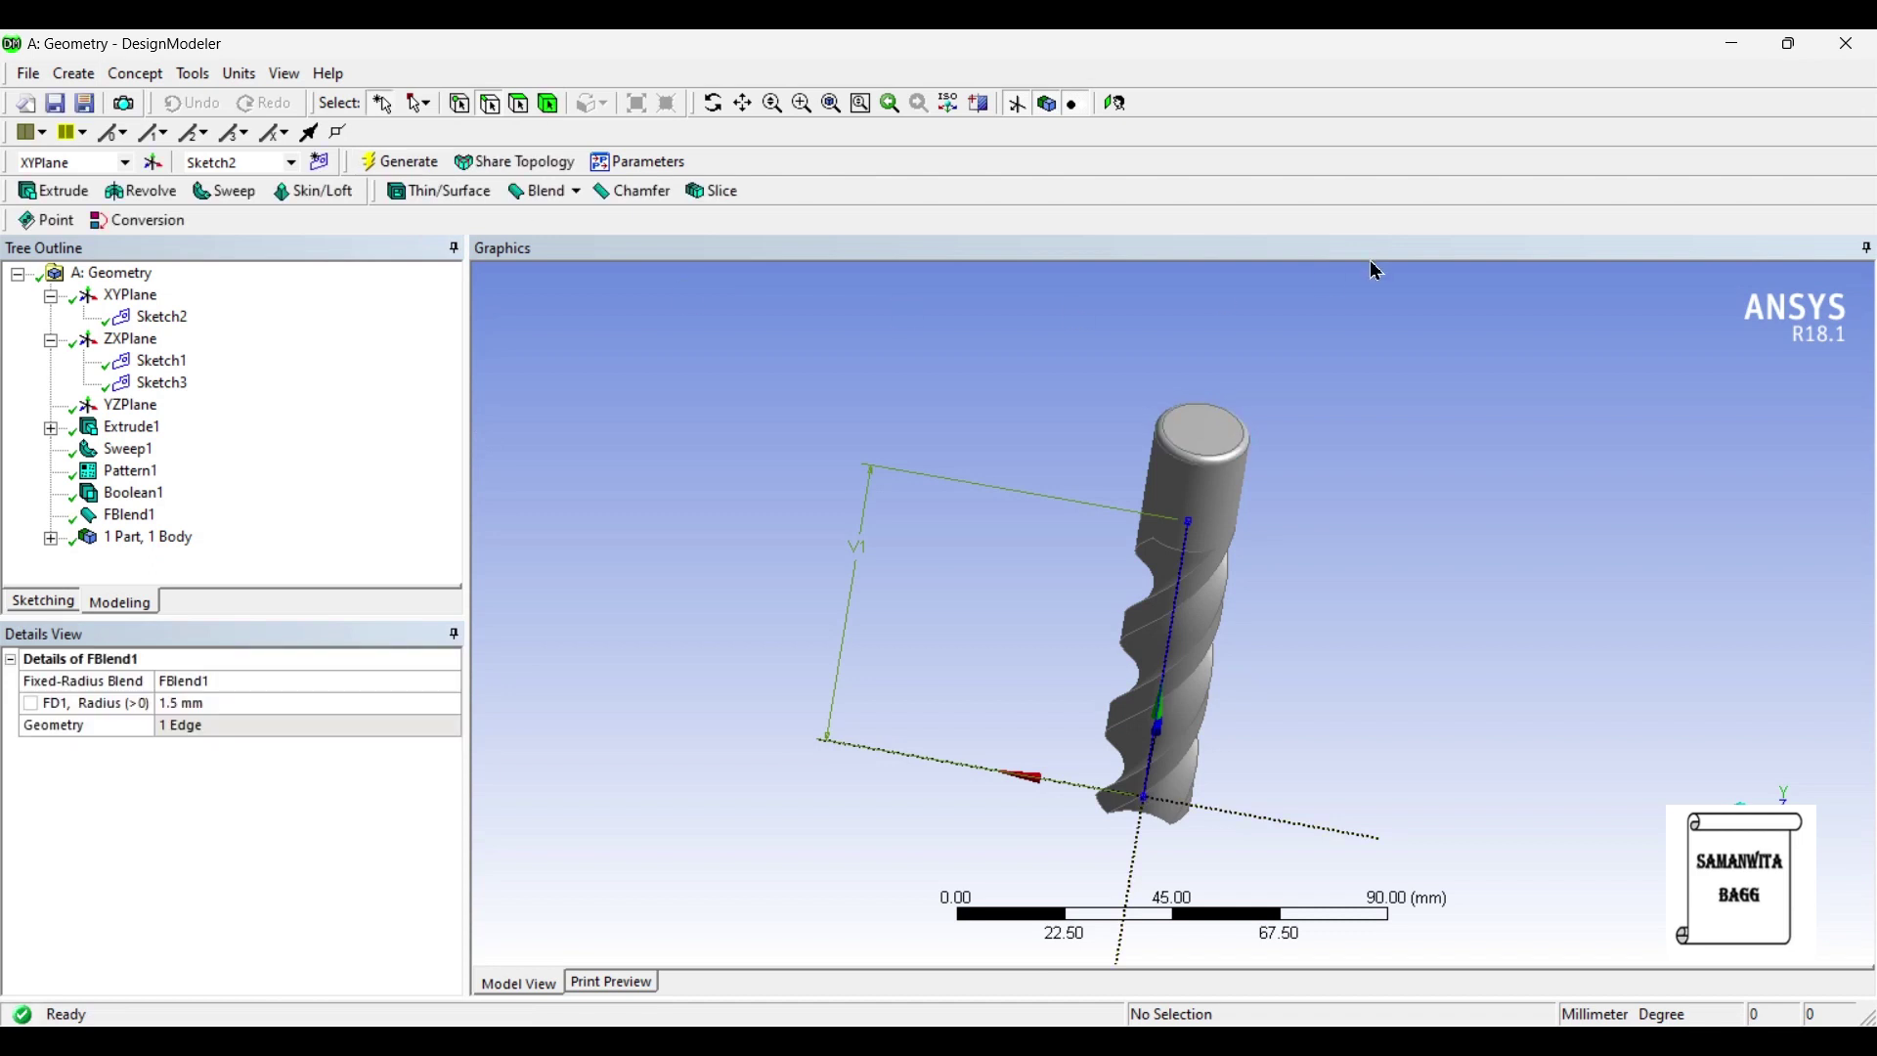
pyautogui.moveTo(1361, 555); pyautogui.dragTo(1379, 476, button='middle')
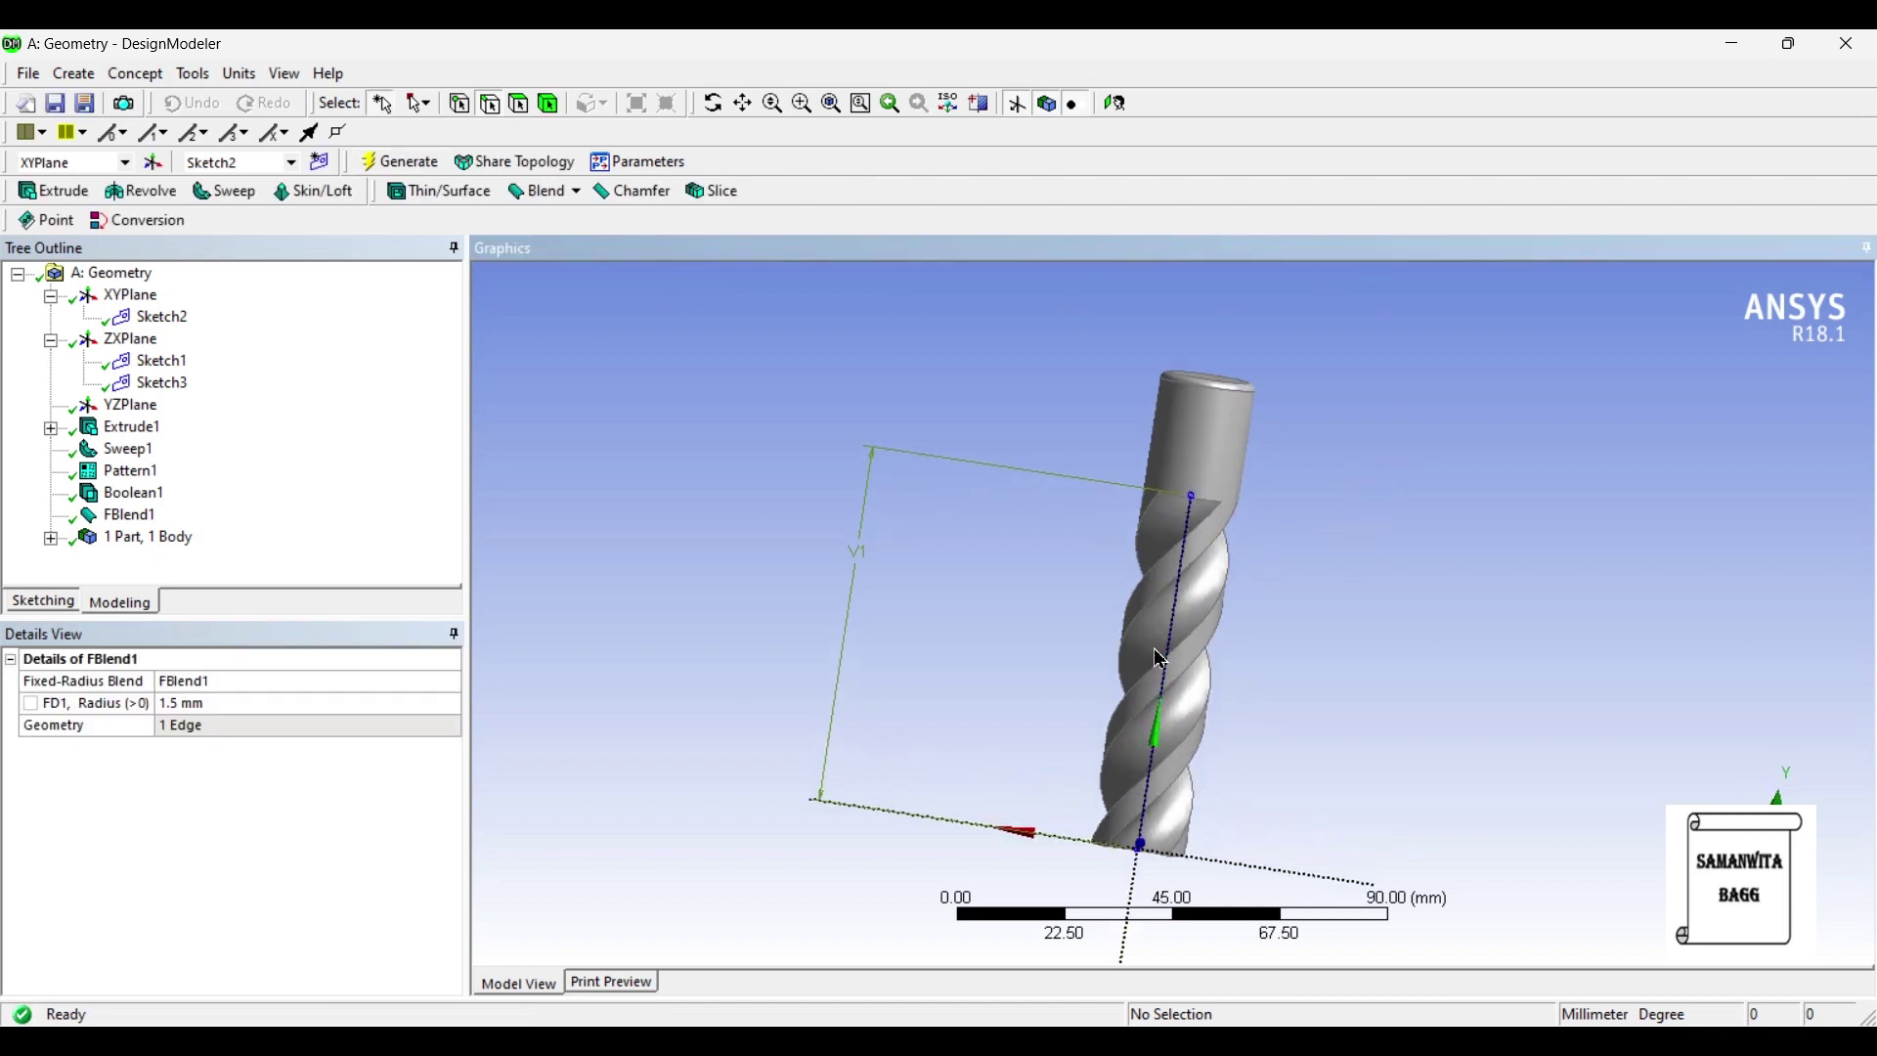
pyautogui.moveTo(1188, 611); pyautogui.dragTo(1217, 563, button='middle')
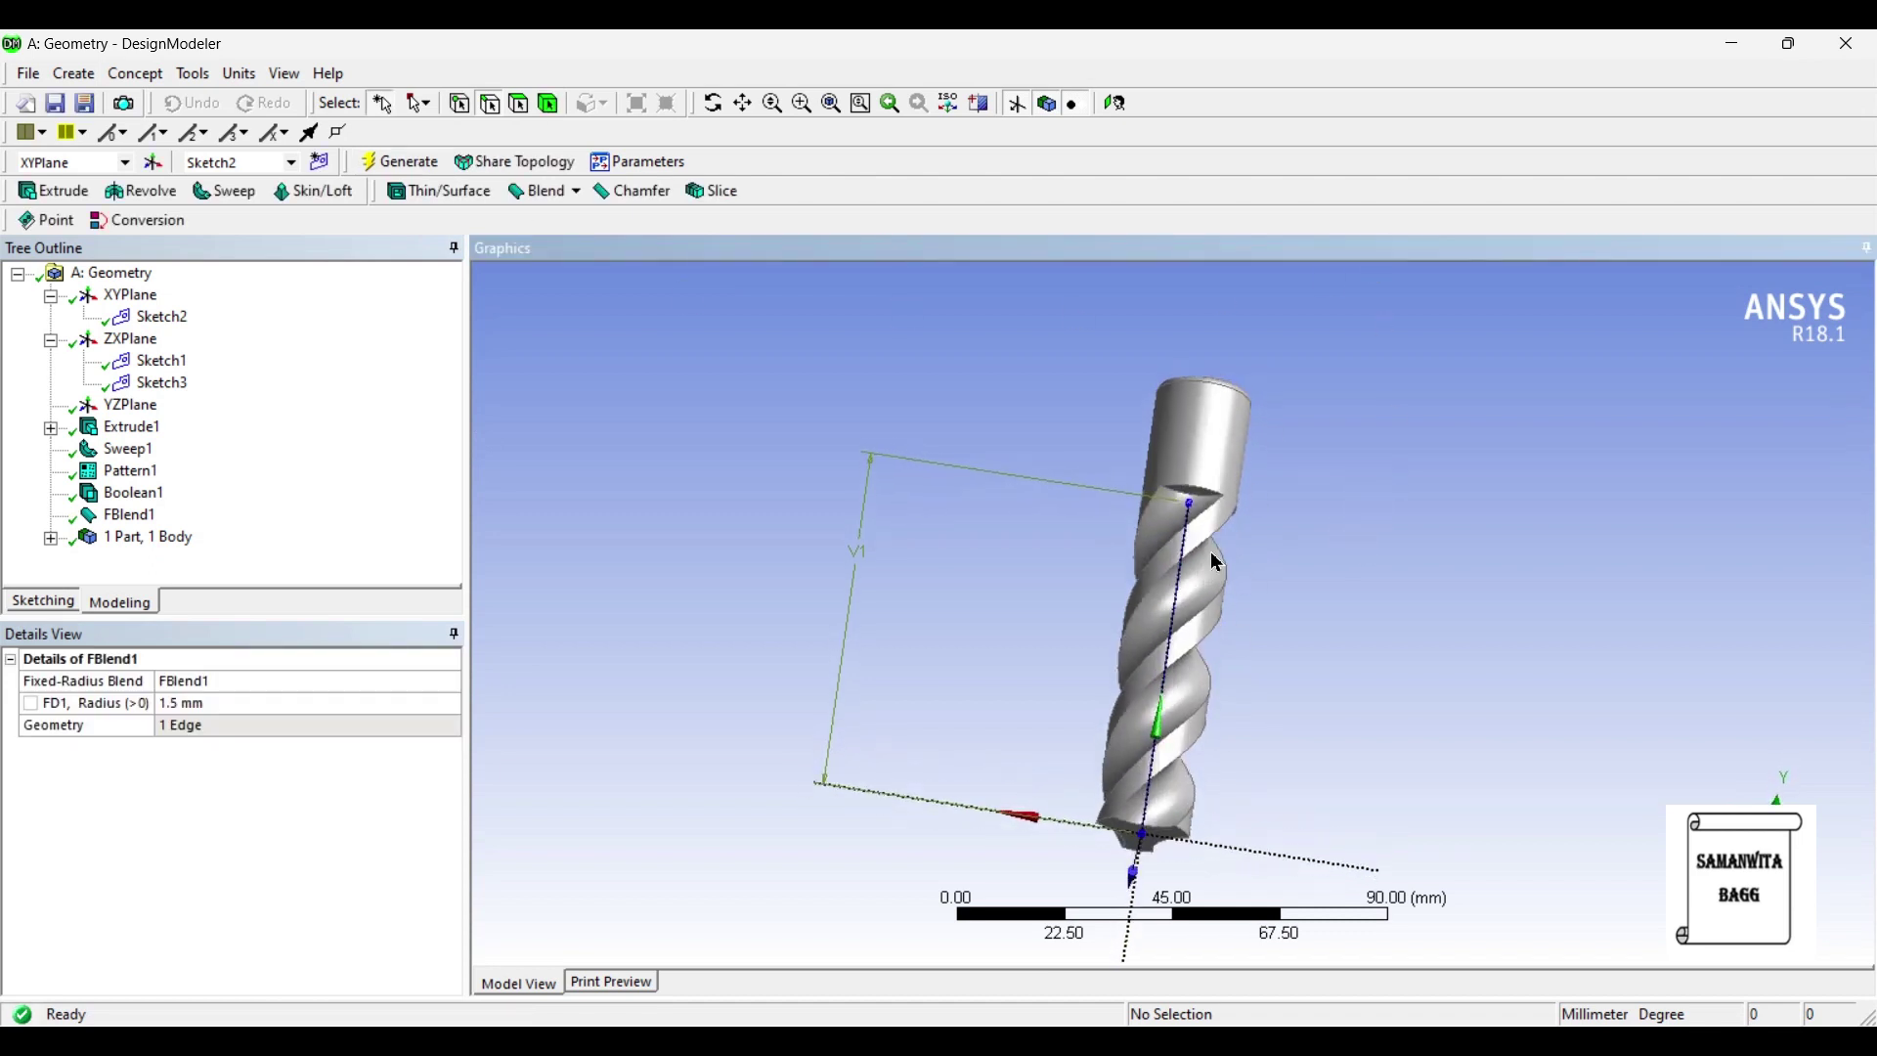
pyautogui.click(545, 192)
# Select the six flute edges for a second fixed-radius fillet.
pyautogui.click(567, 220)
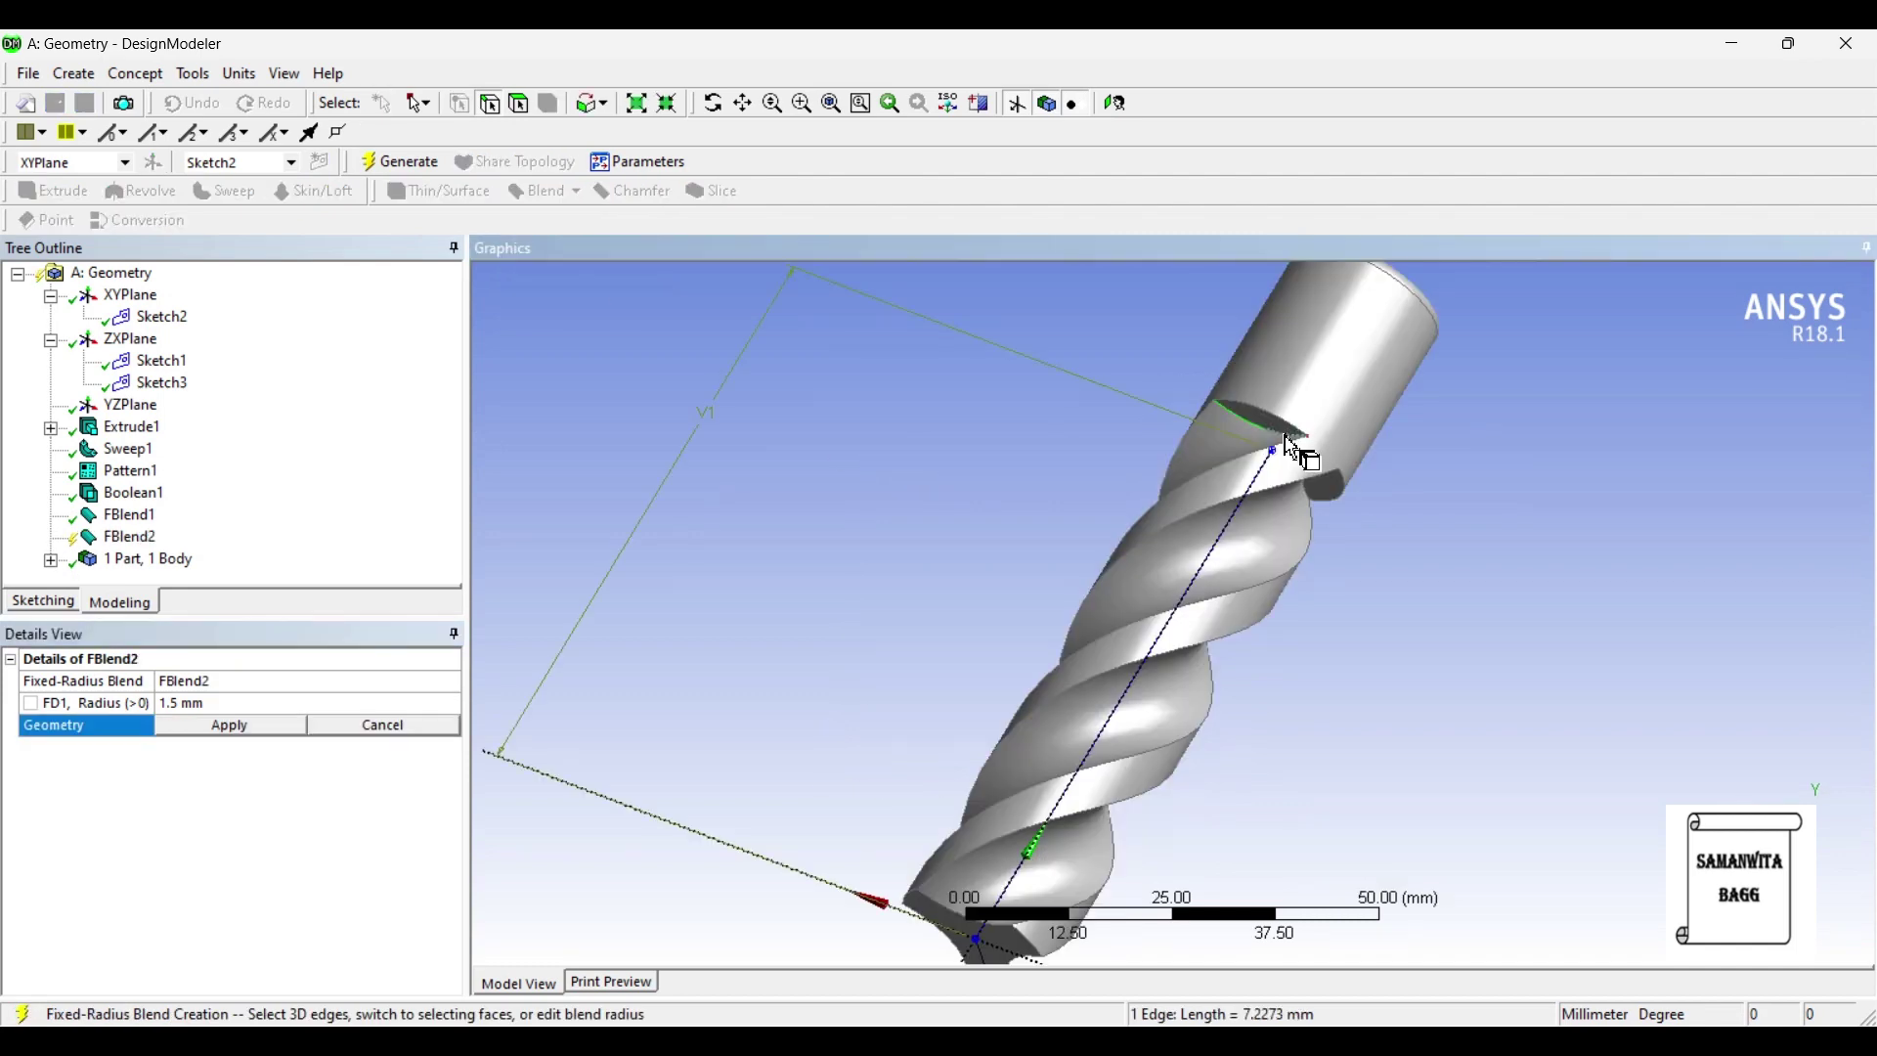
pyautogui.keyDown('ctrl'); pyautogui.click(1276, 494); pyautogui.keyUp('ctrl')
pyautogui.moveTo(1276, 494); pyautogui.dragTo(1237, 577, button='middle')
pyautogui.keyDown('ctrl'); pyautogui.click(1364, 538); pyautogui.keyUp('ctrl')
pyautogui.keyDown('ctrl'); pyautogui.click(1379, 591); pyautogui.keyUp('ctrl')
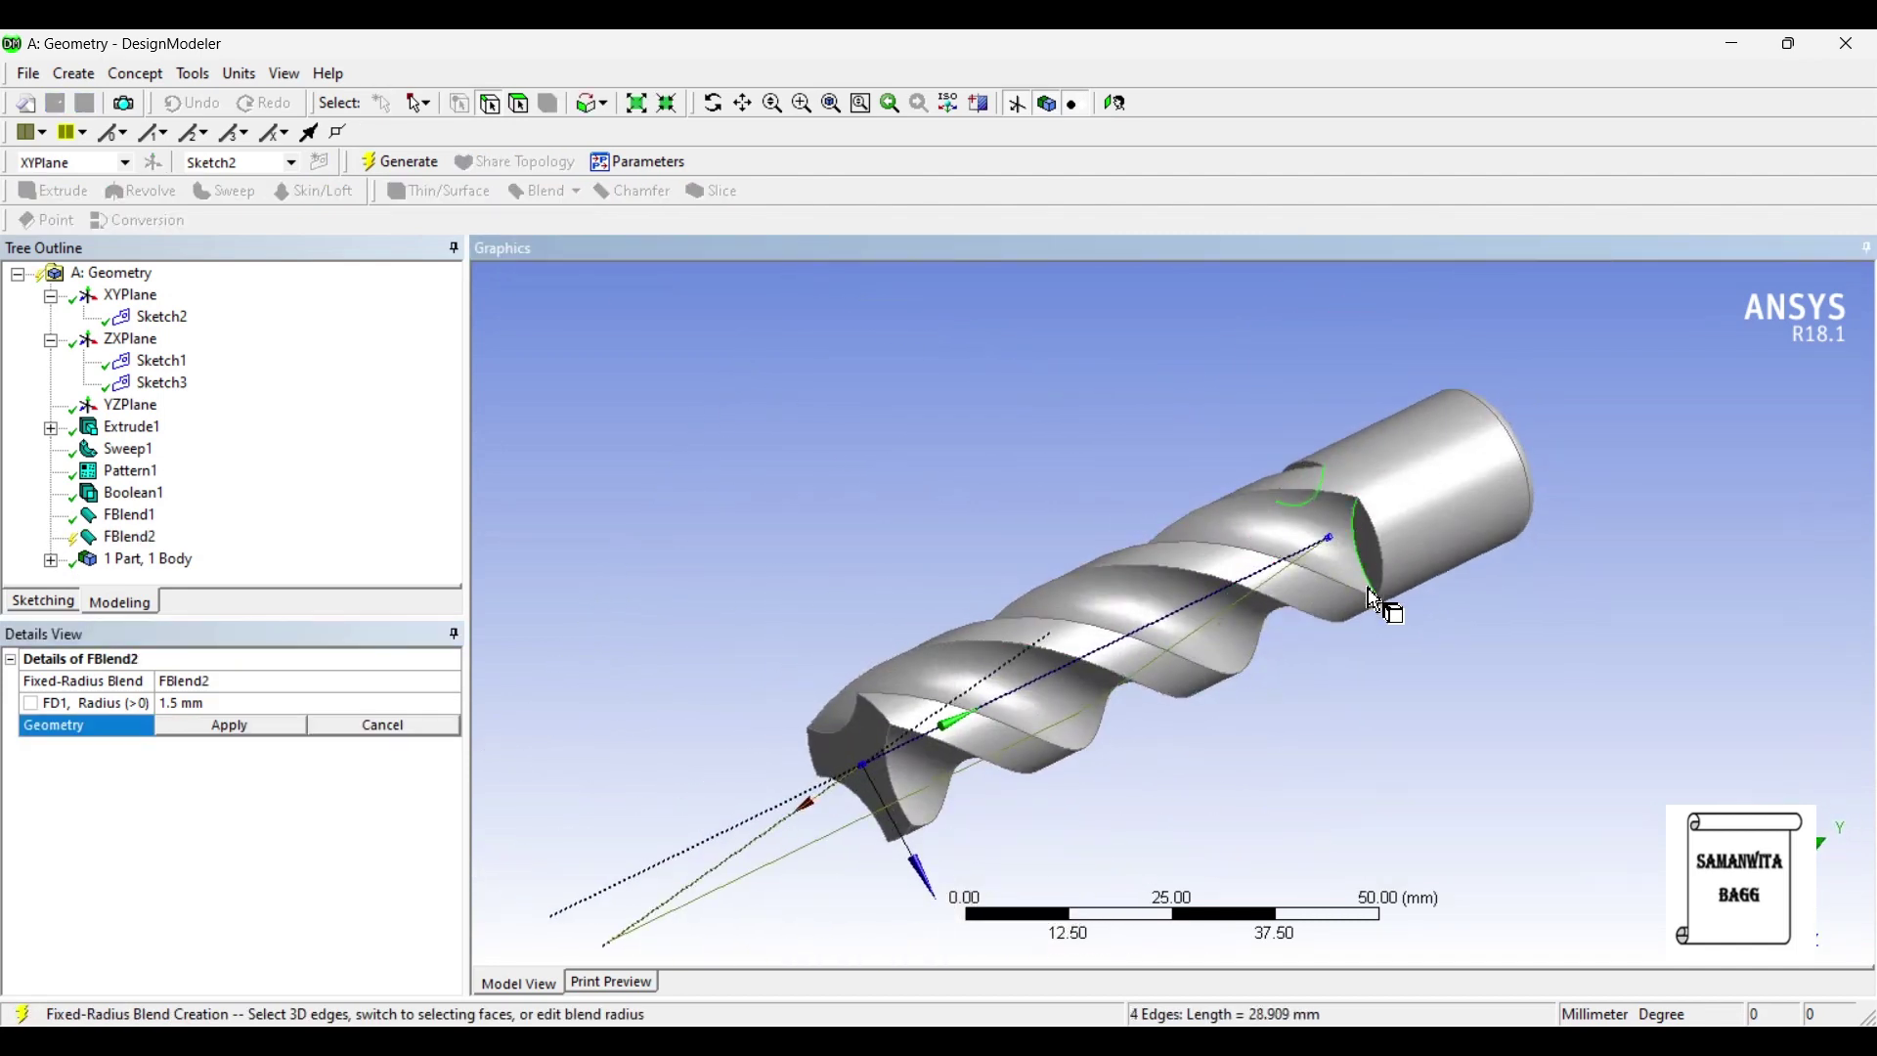
pyautogui.moveTo(1383, 607); pyautogui.dragTo(1073, 759, button='middle')
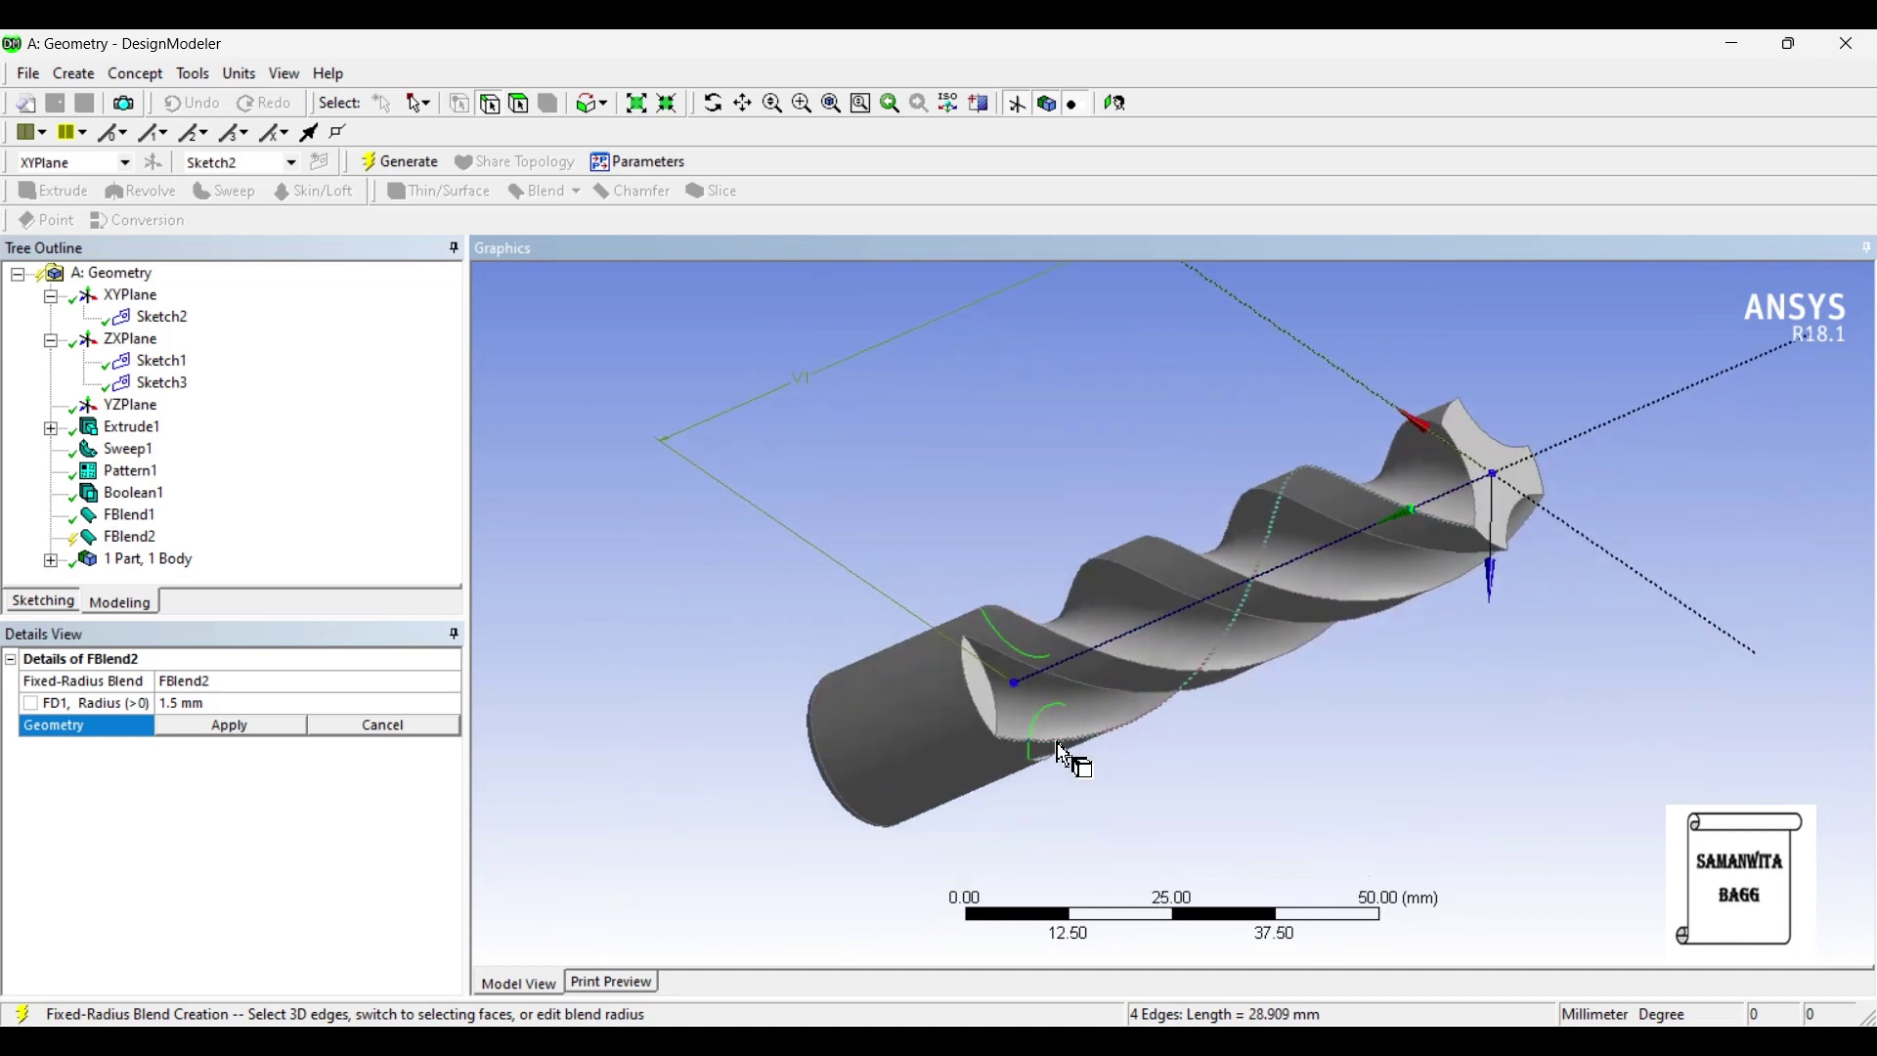
pyautogui.keyDown('ctrl'); pyautogui.click(992, 685); pyautogui.keyUp('ctrl')
pyautogui.keyDown('ctrl'); pyautogui.click(999, 722); pyautogui.keyUp('ctrl')
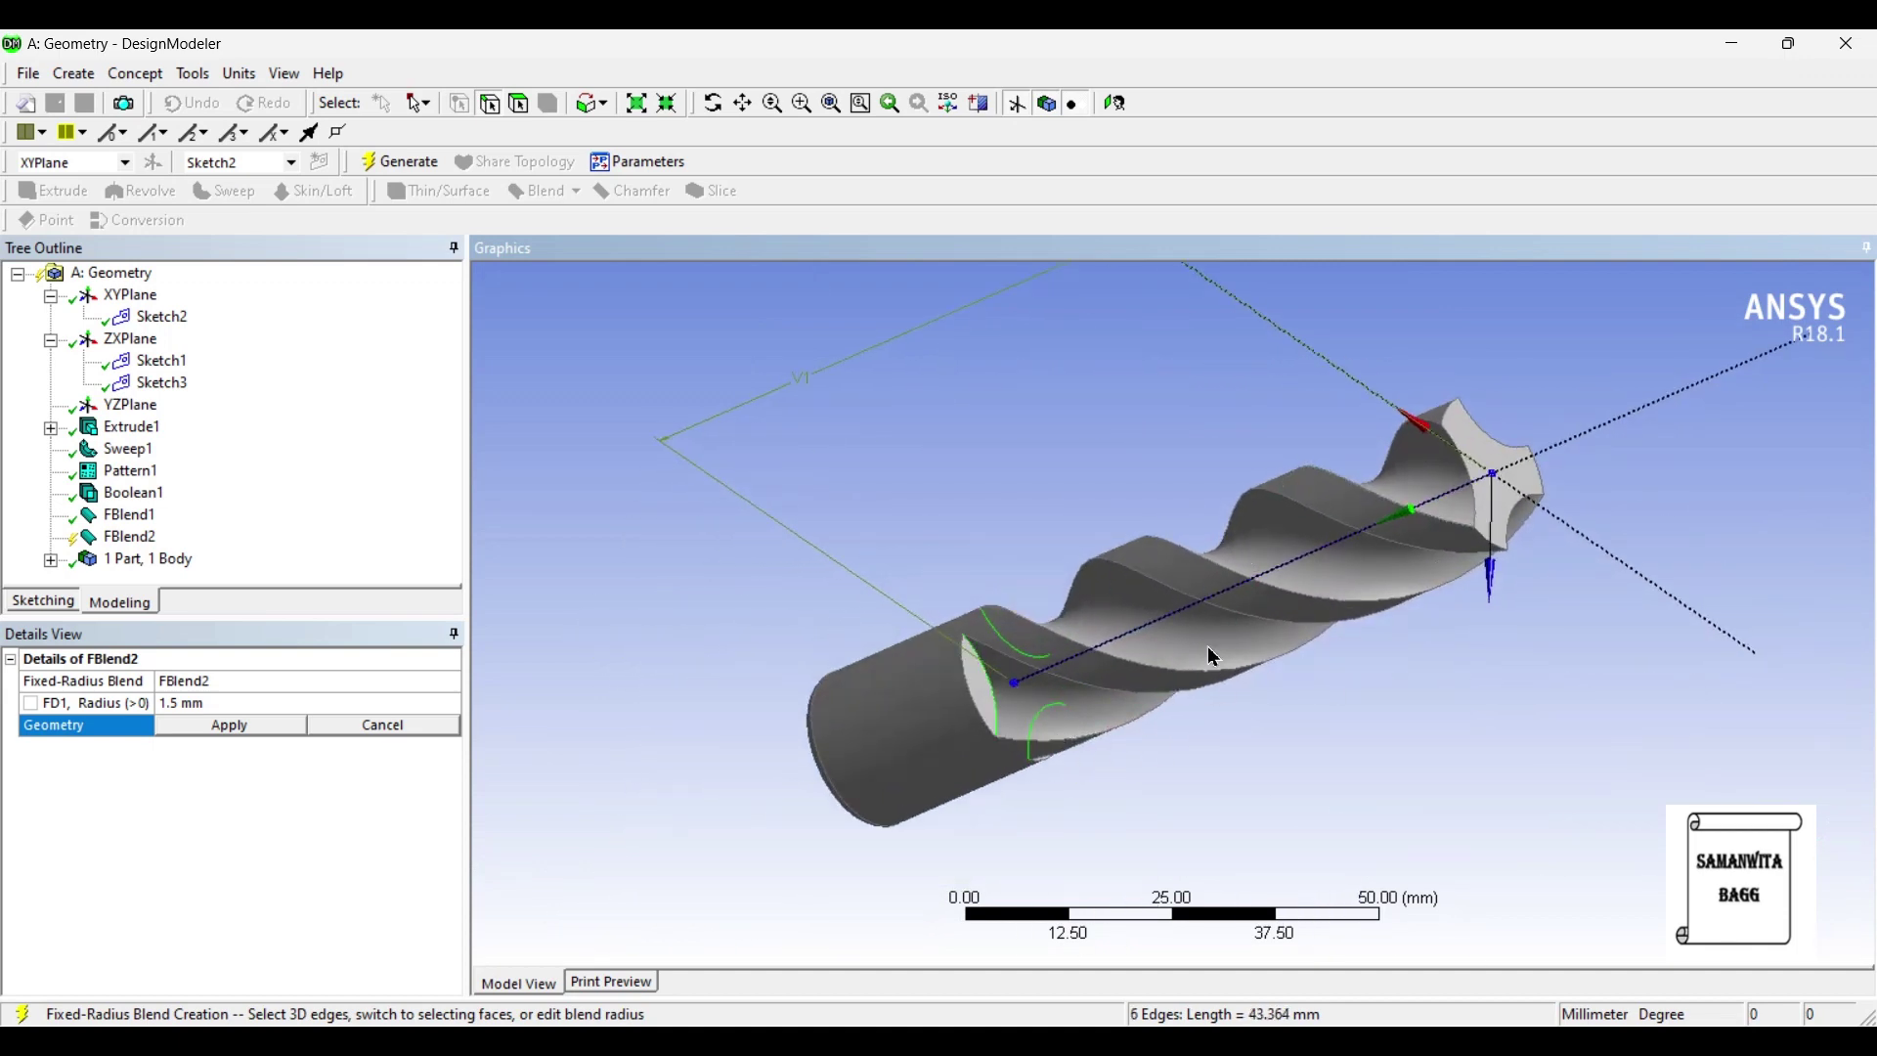
pyautogui.moveTo(1000, 722); pyautogui.dragTo(850, 796, button='middle')
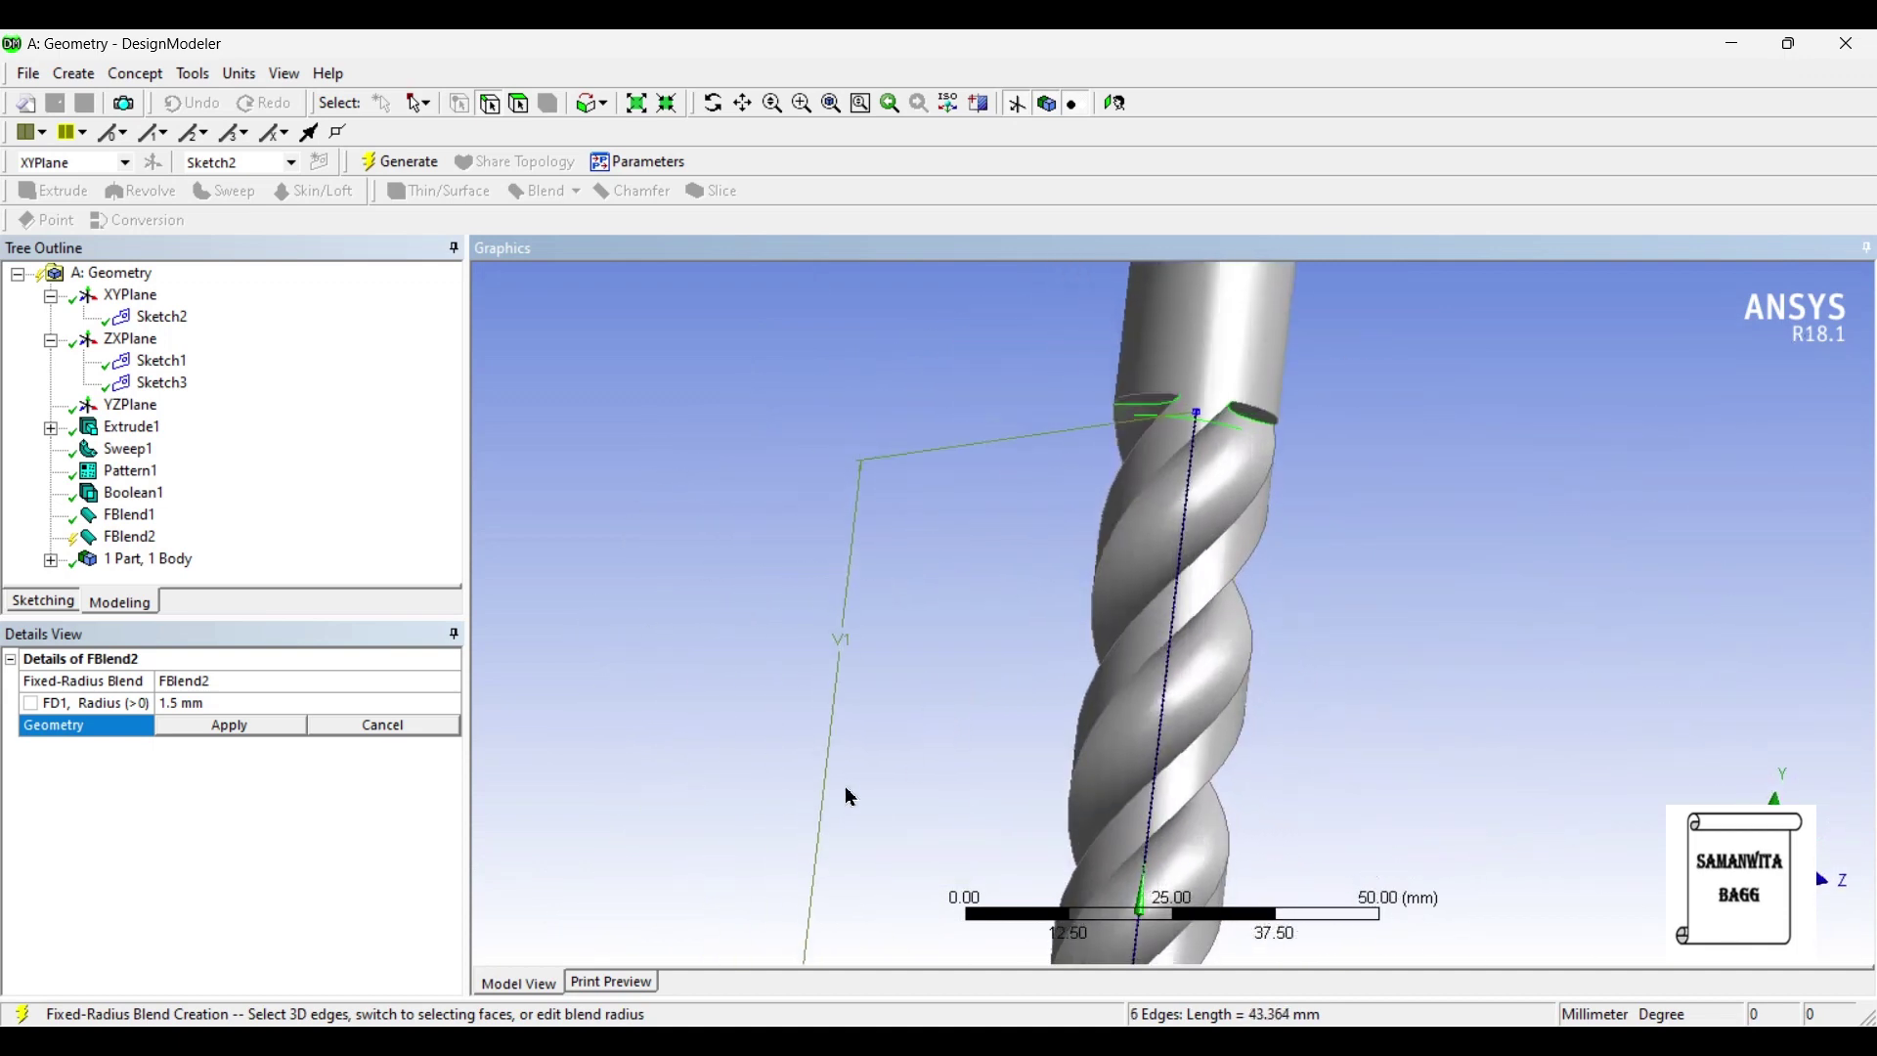
# Set the fillet radius to 4 mm and generate it on the six edges.
pyautogui.click(244, 726)
pyautogui.click(217, 702)
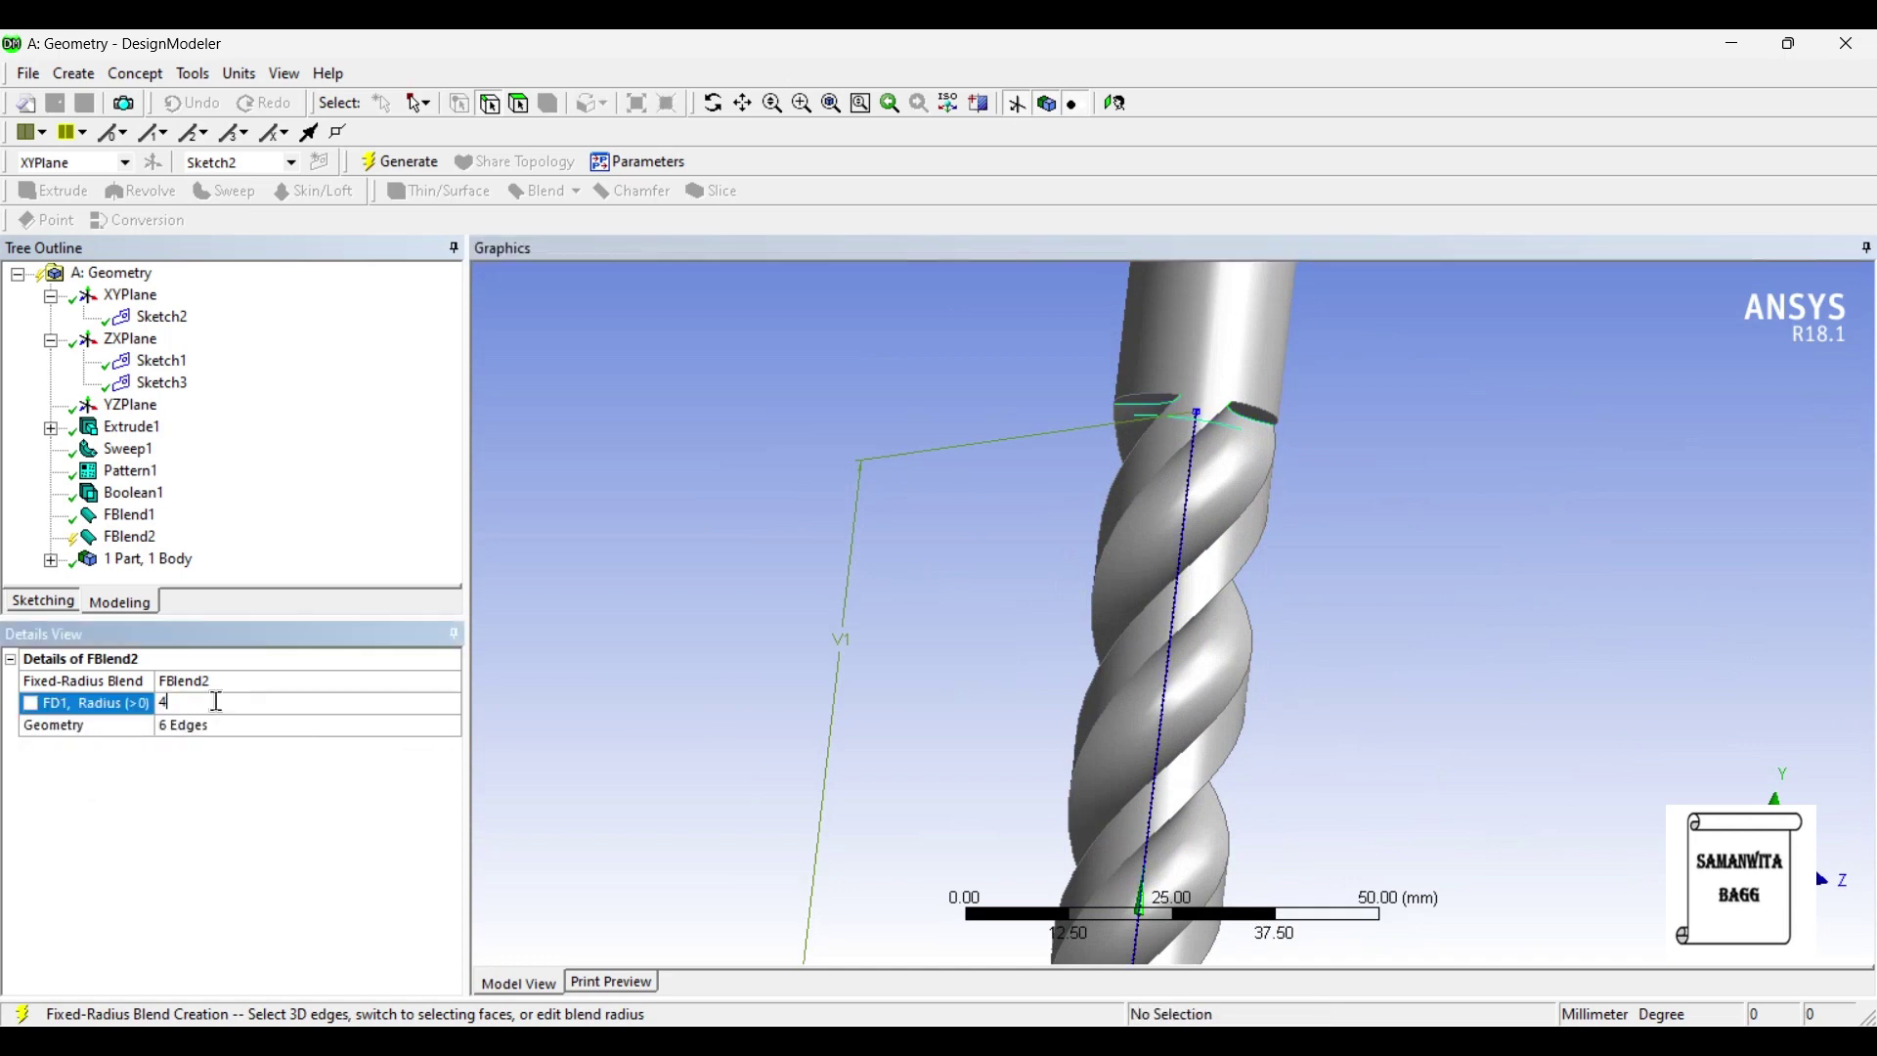
pyautogui.click(396, 161)
pyautogui.moveTo(1203, 737); pyautogui.dragTo(1250, 687, button='middle')
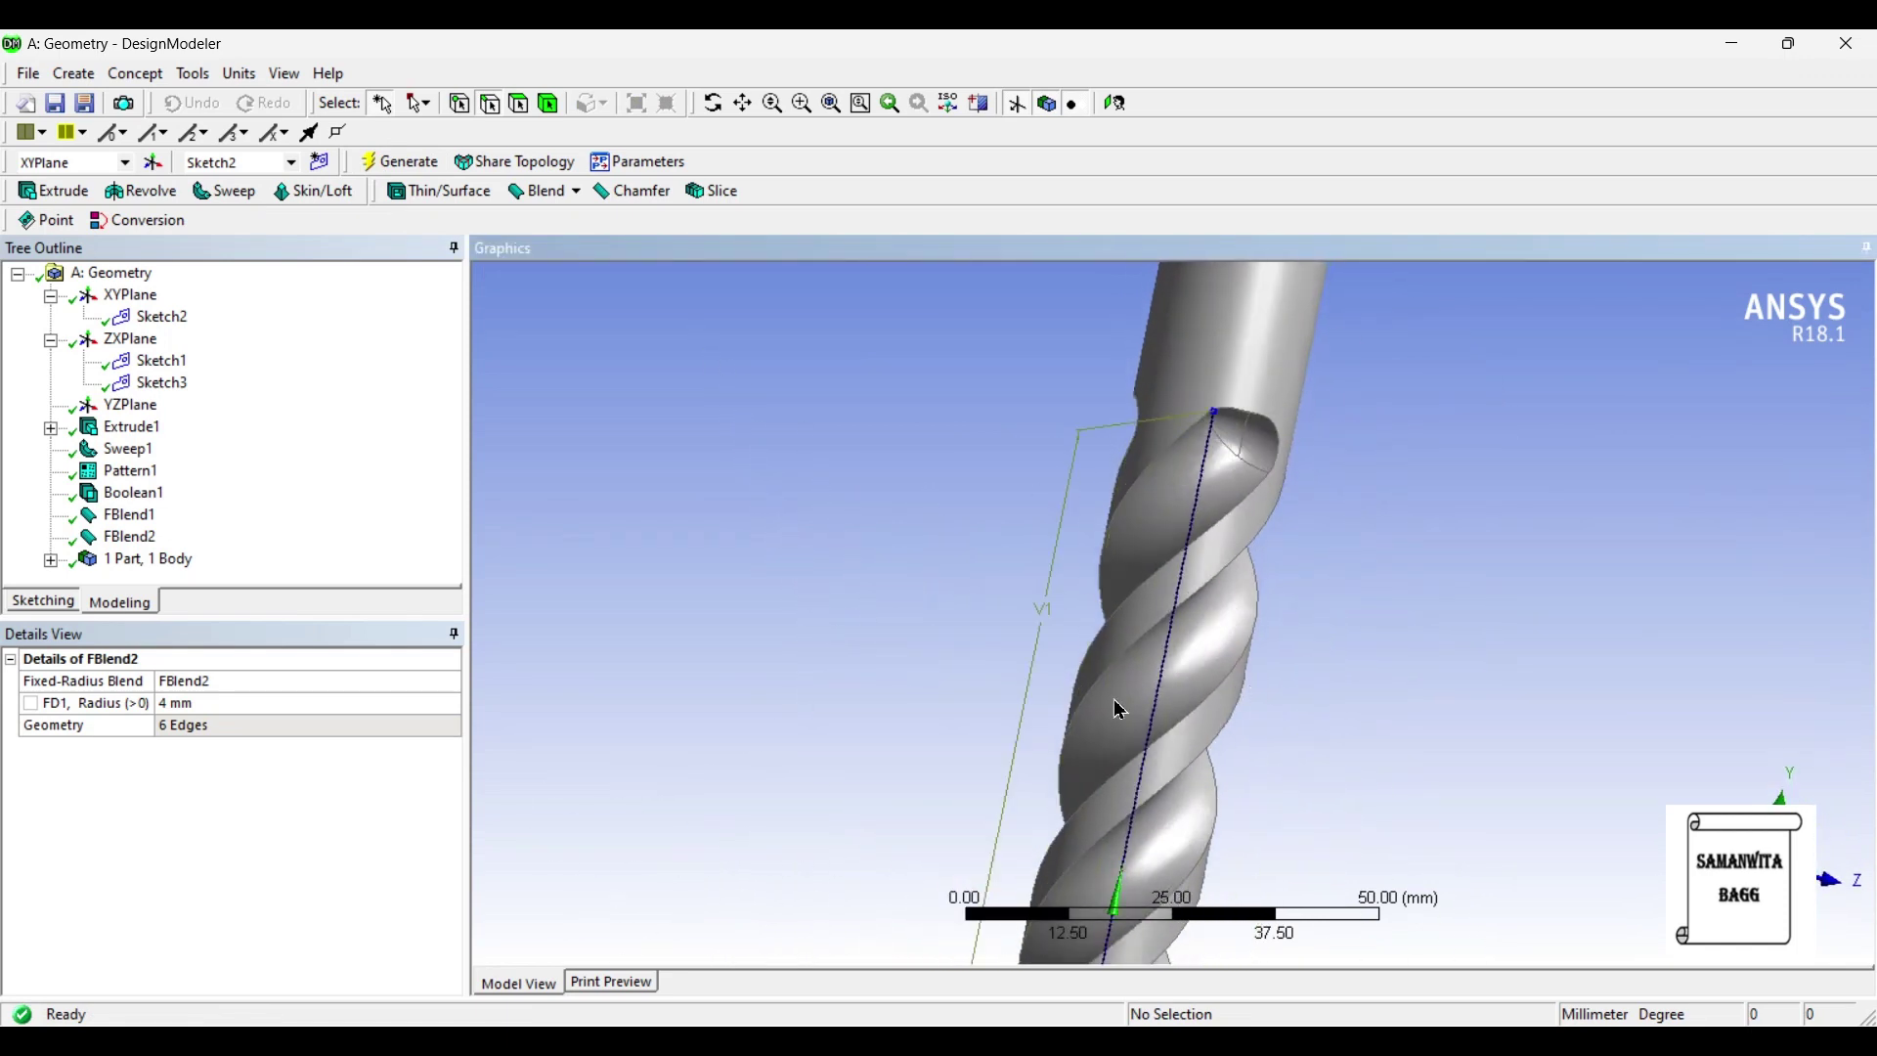
# Orbit the finished filleted drill to view it from several angles.
pyautogui.moveTo(1210, 747); pyautogui.dragTo(1267, 916, button='middle')
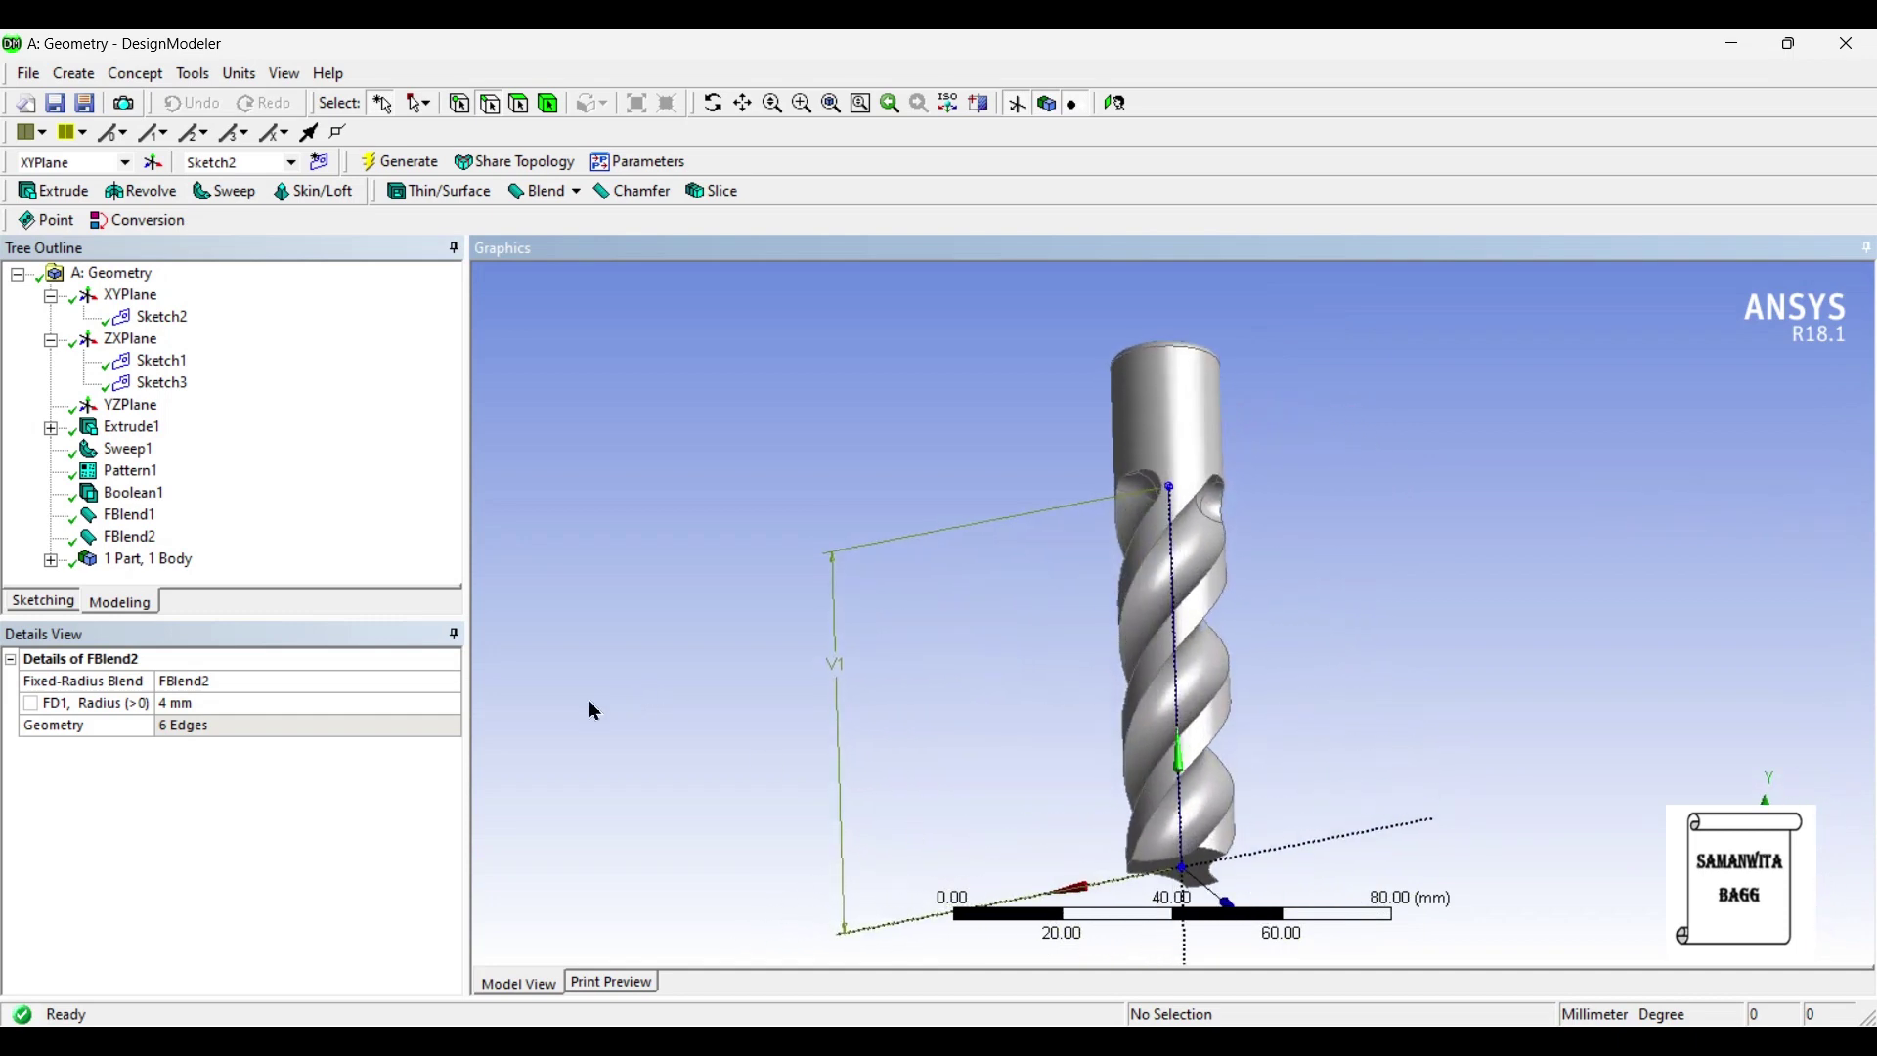
pyautogui.moveTo(1120, 738); pyautogui.dragTo(1059, 783, button='middle')
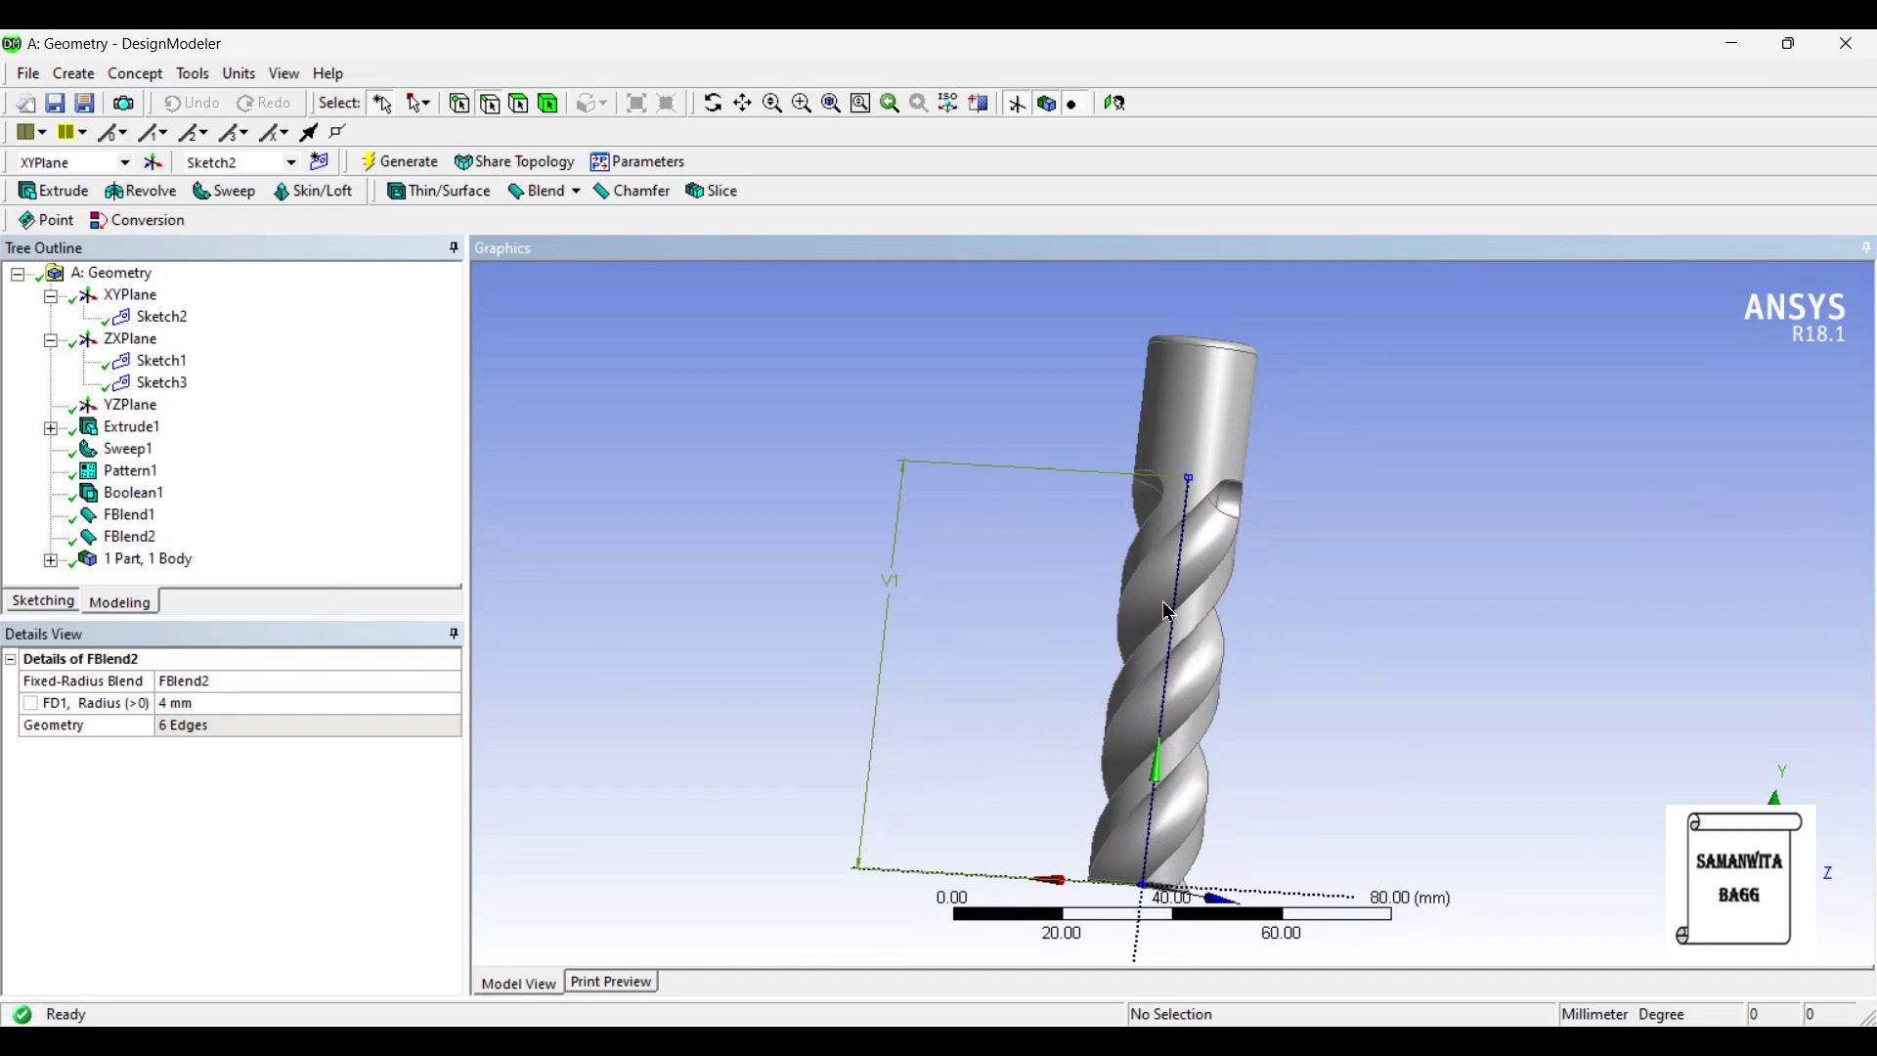
pyautogui.moveTo(1144, 851); pyautogui.dragTo(1169, 839, button='middle')
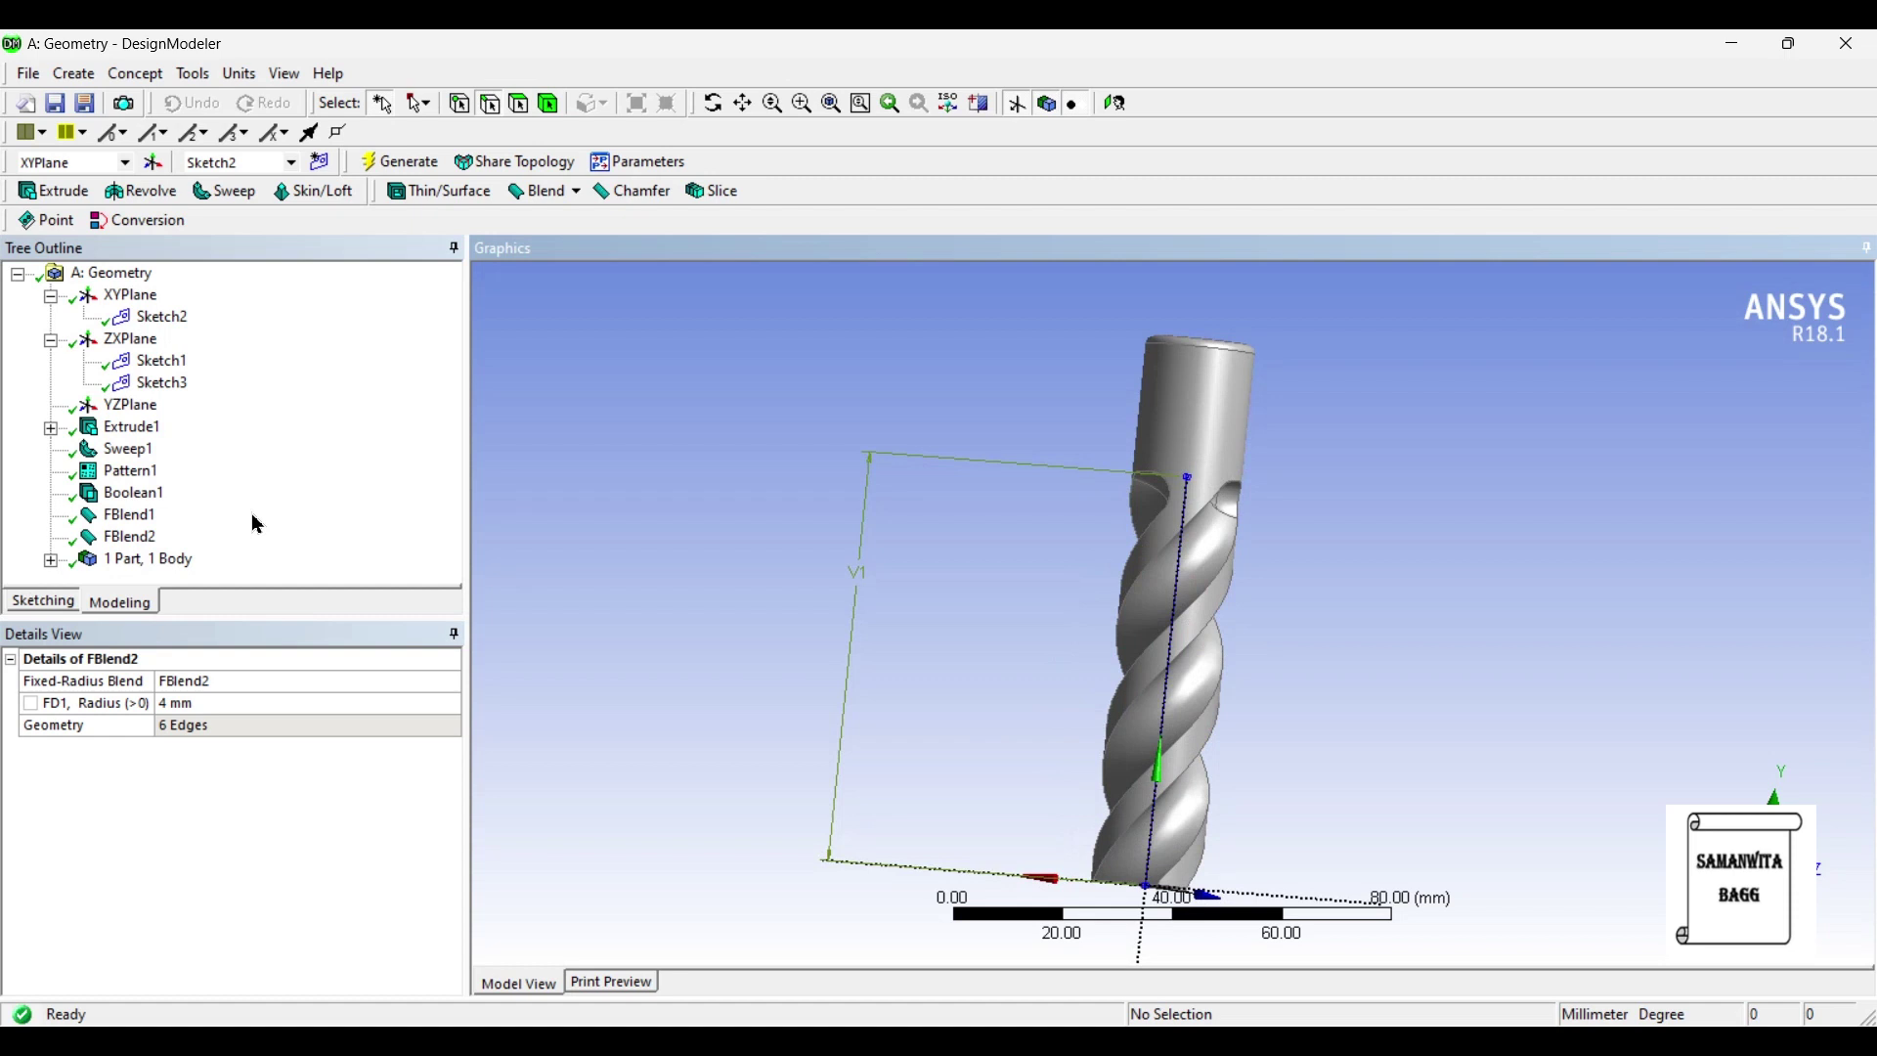
# Check the FBlend1 fillet feature, then minimize DesignModeler back to the Workbench project.
pyautogui.rightClick(147, 524)
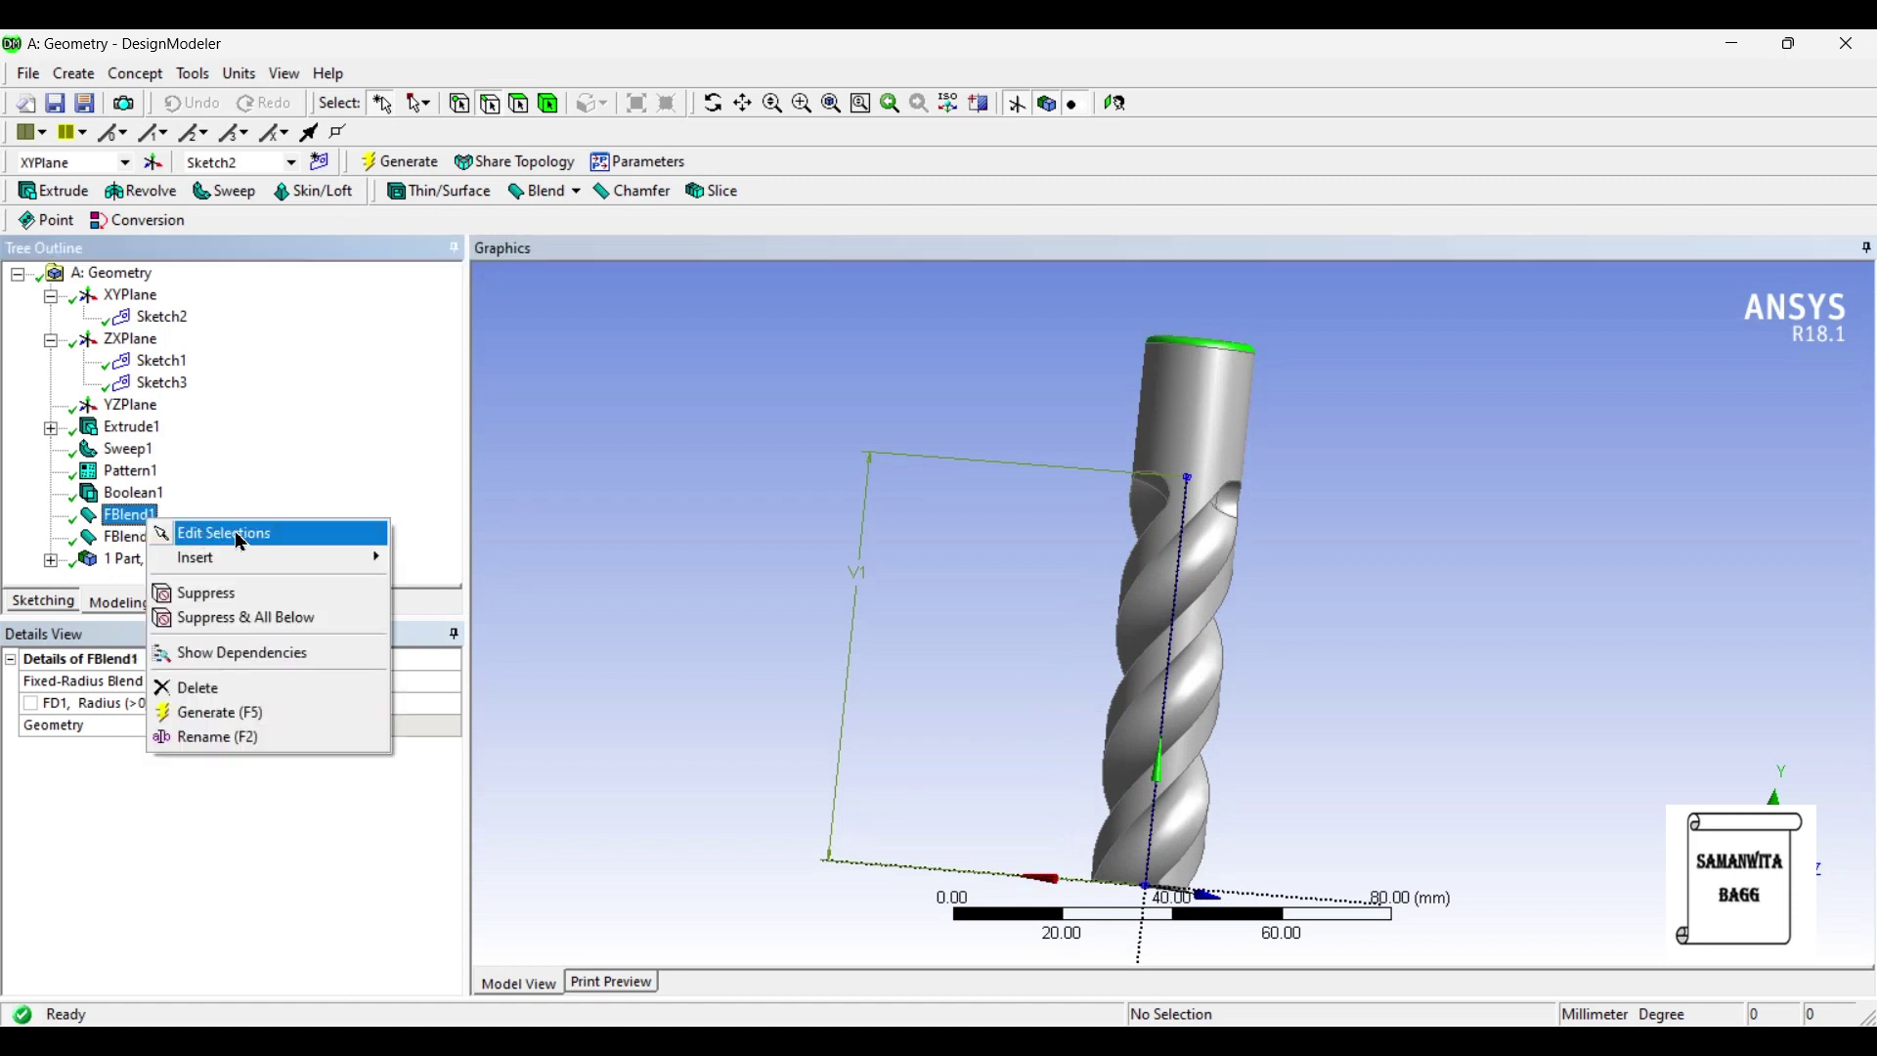
pyautogui.click(963, 425)
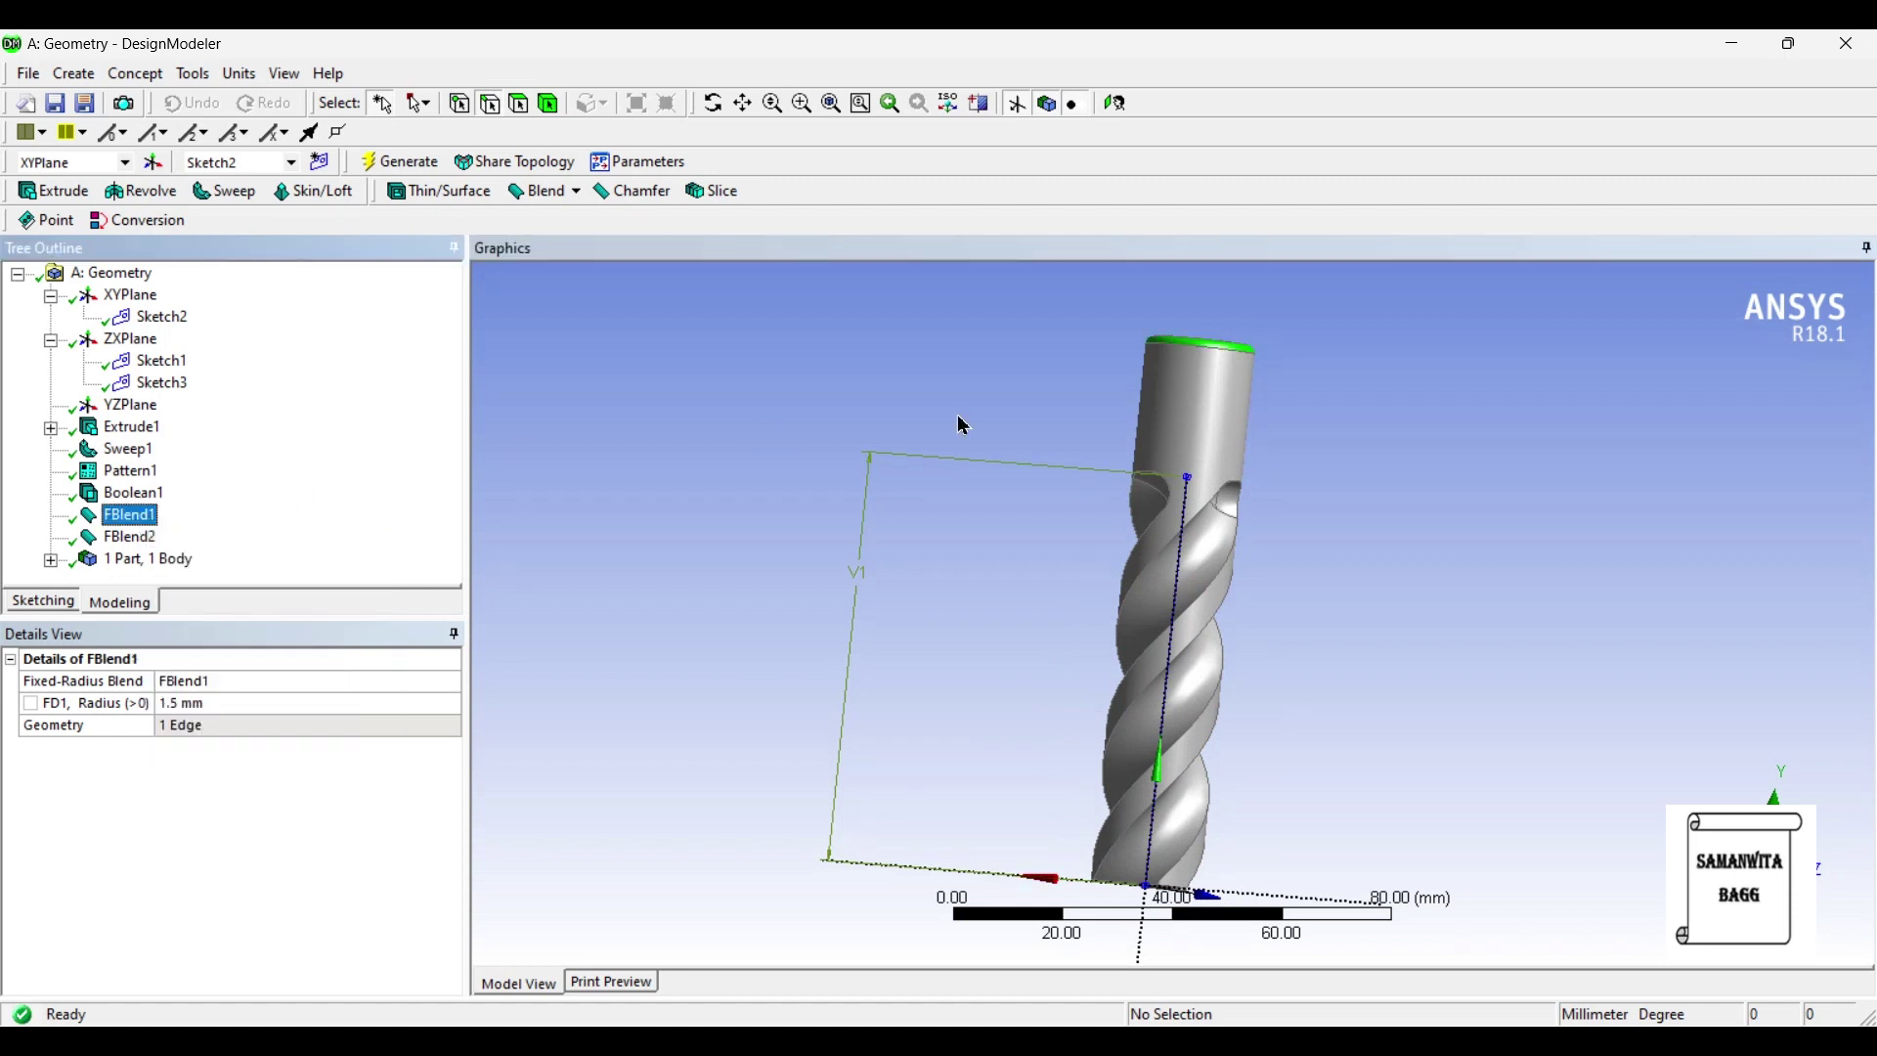
pyautogui.click(1732, 43)
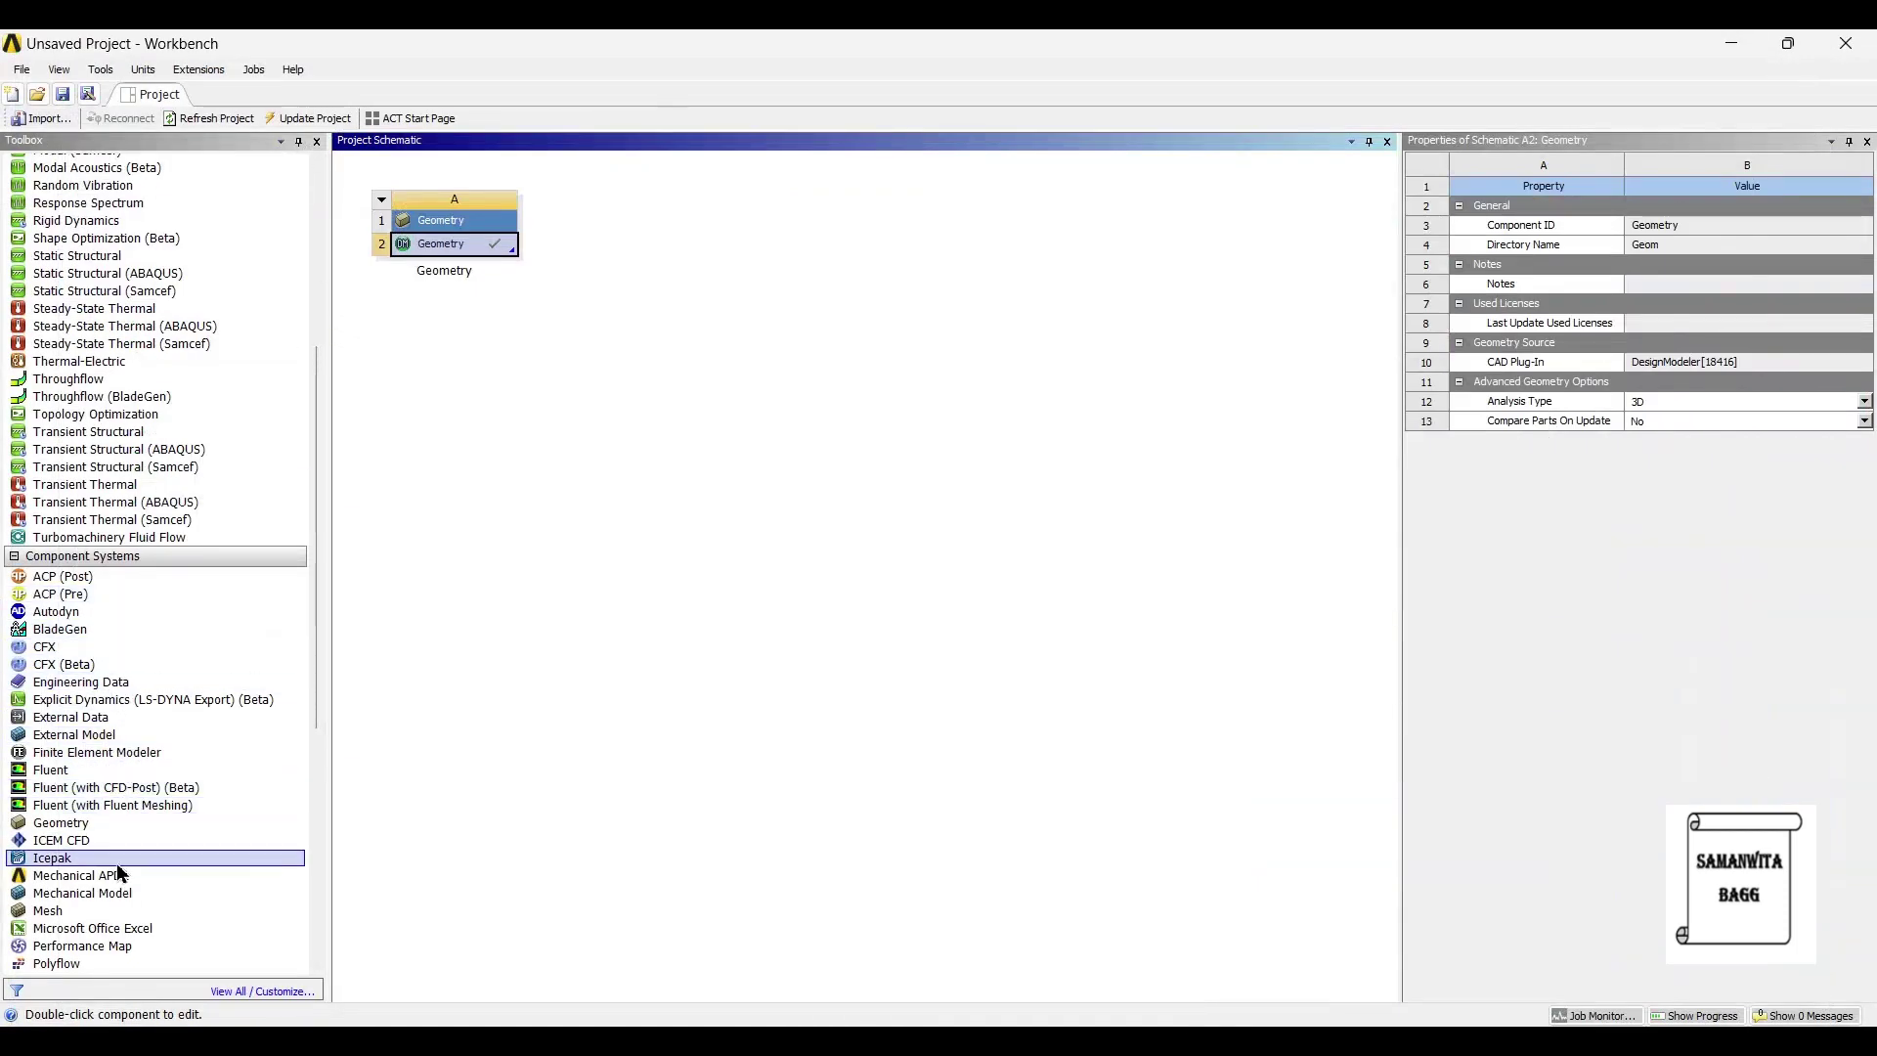
# Add a second Geometry system, B, and start a new DesignModeler geometry from its cell.
pyautogui.doubleClick(125, 824)
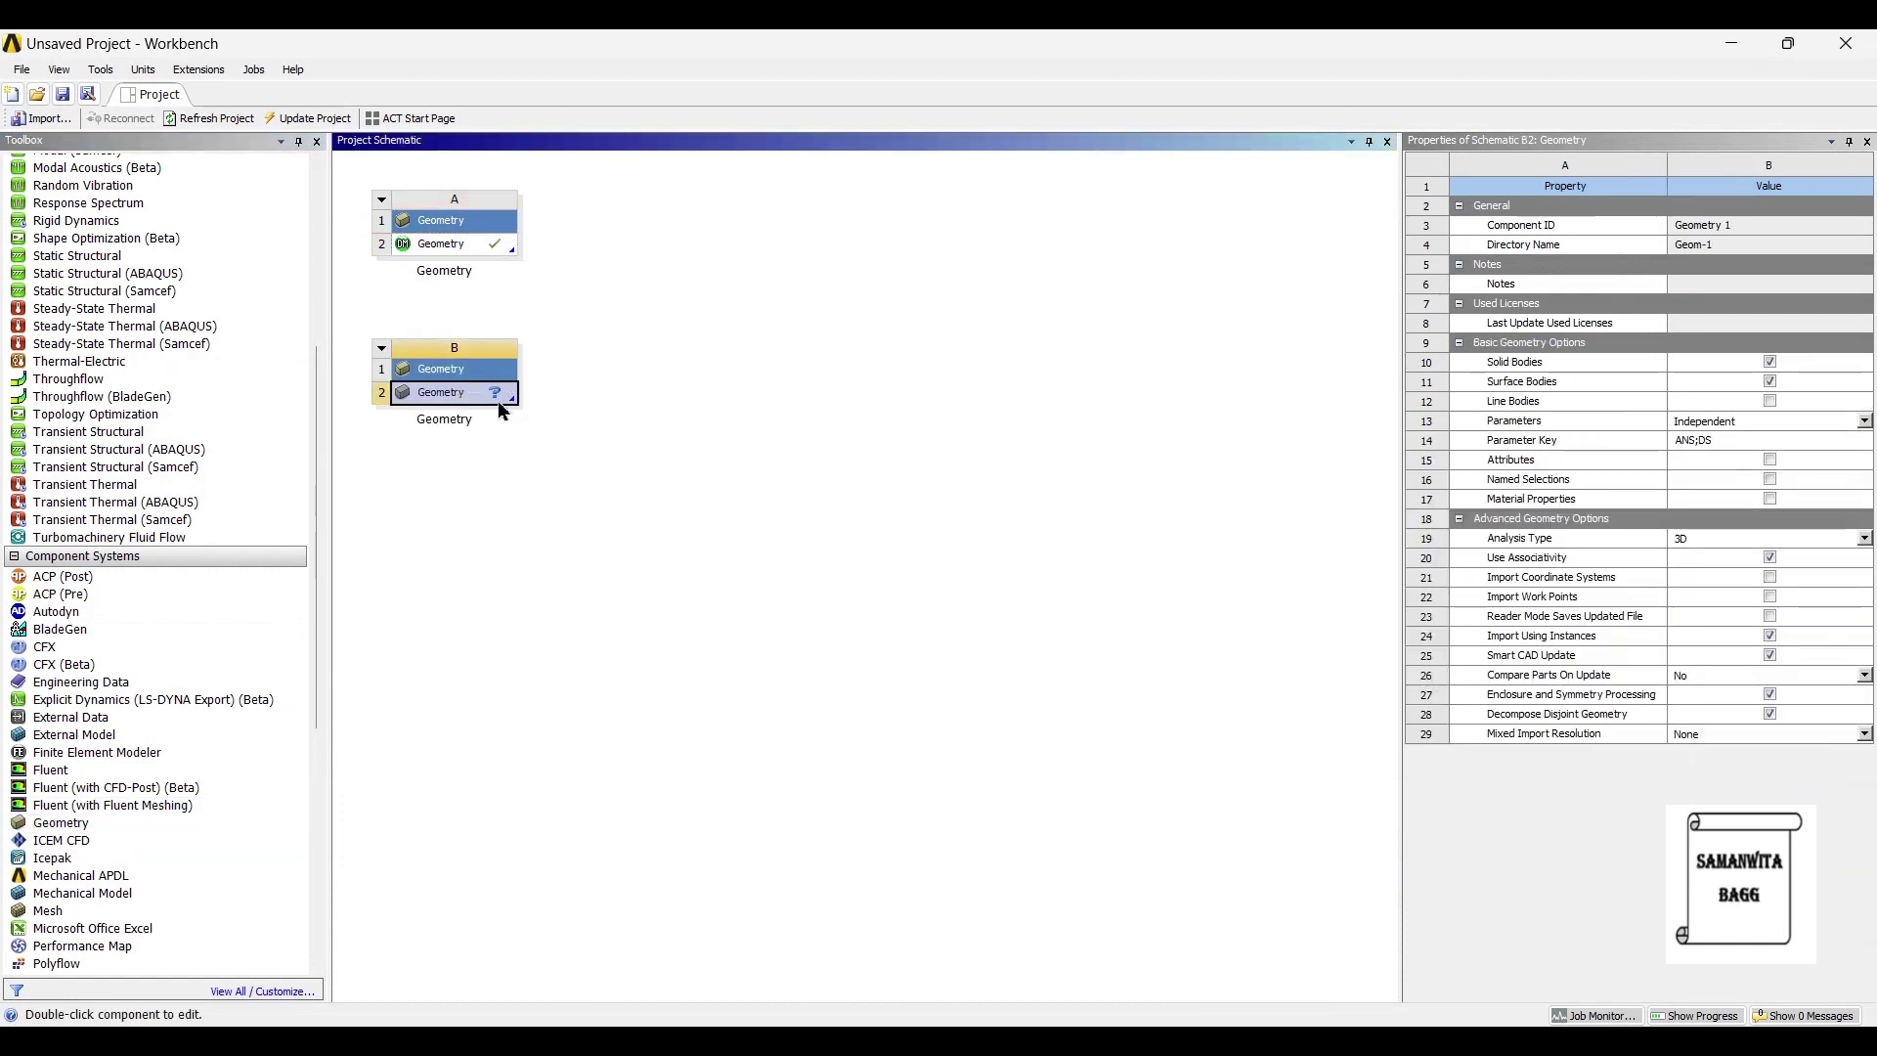
pyautogui.hotkey('shift', 'F10')
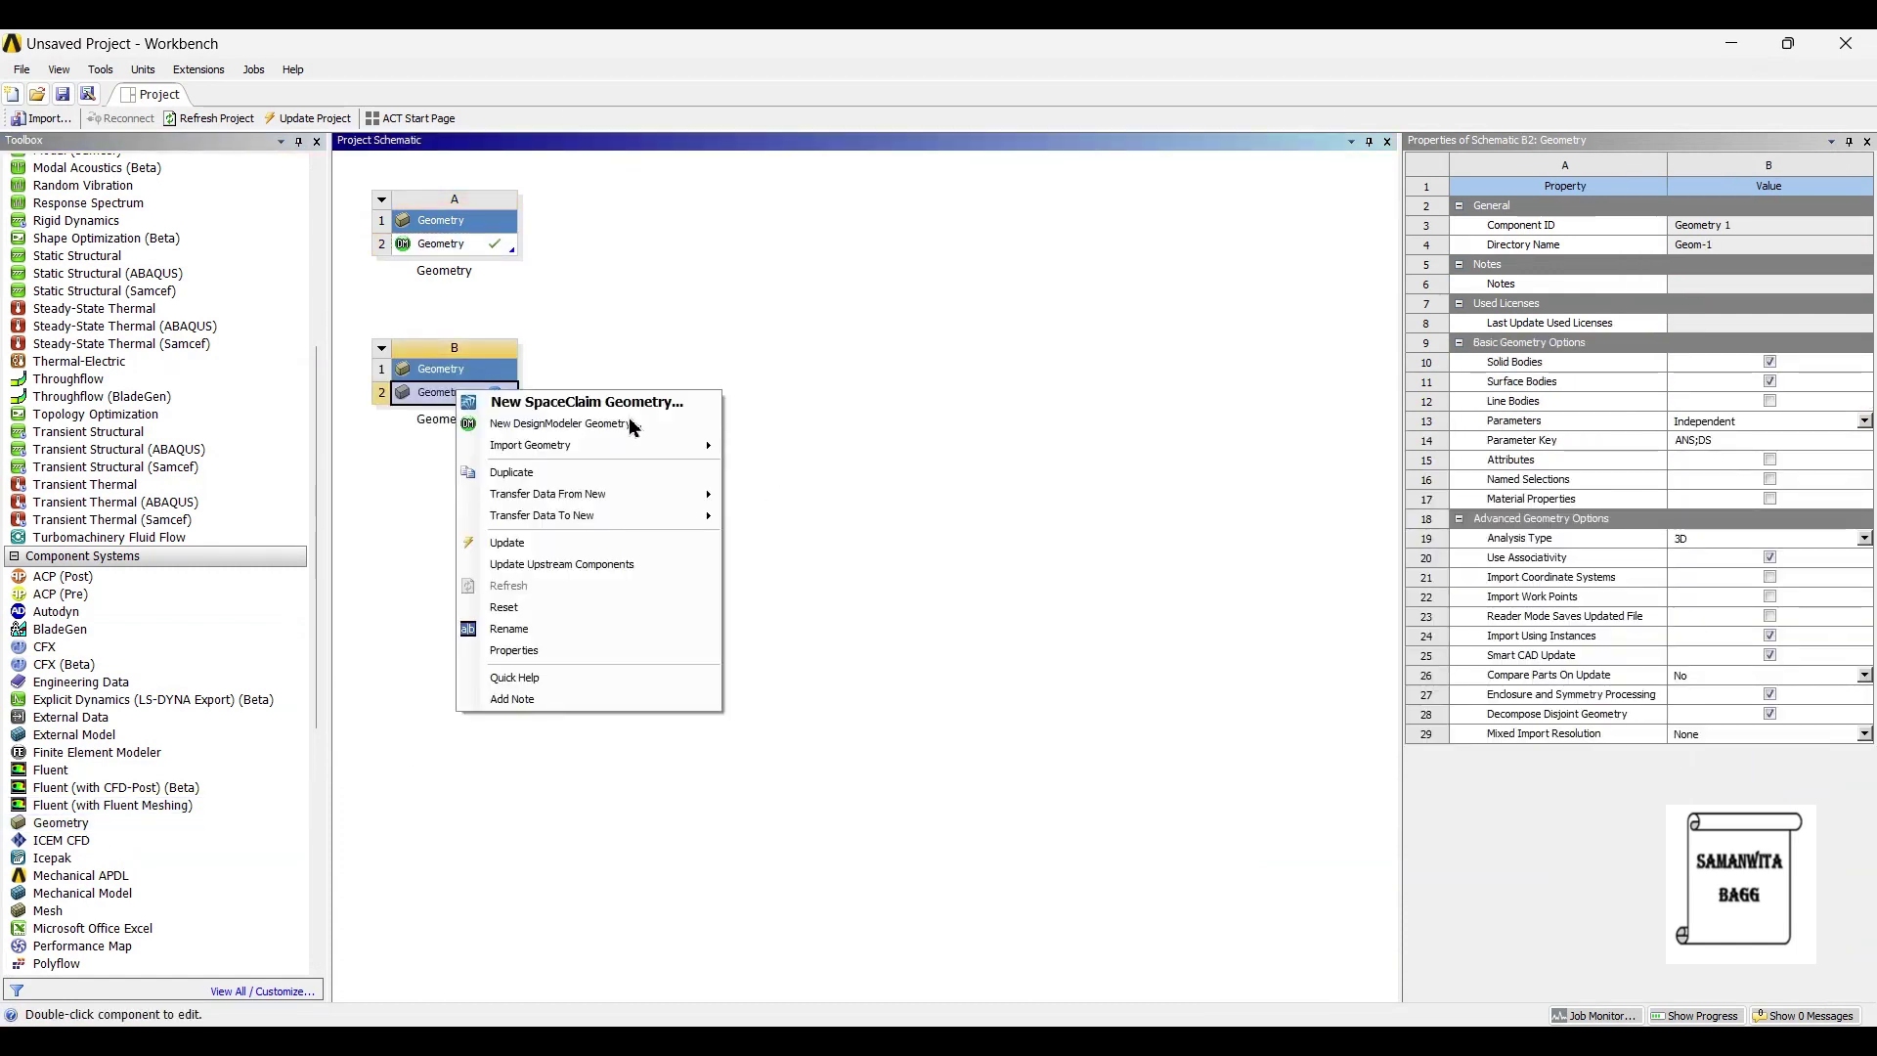
pyautogui.click(629, 420)
# Set model units to millimetres and look straight onto the ZX plane.
pyautogui.click(240, 73)
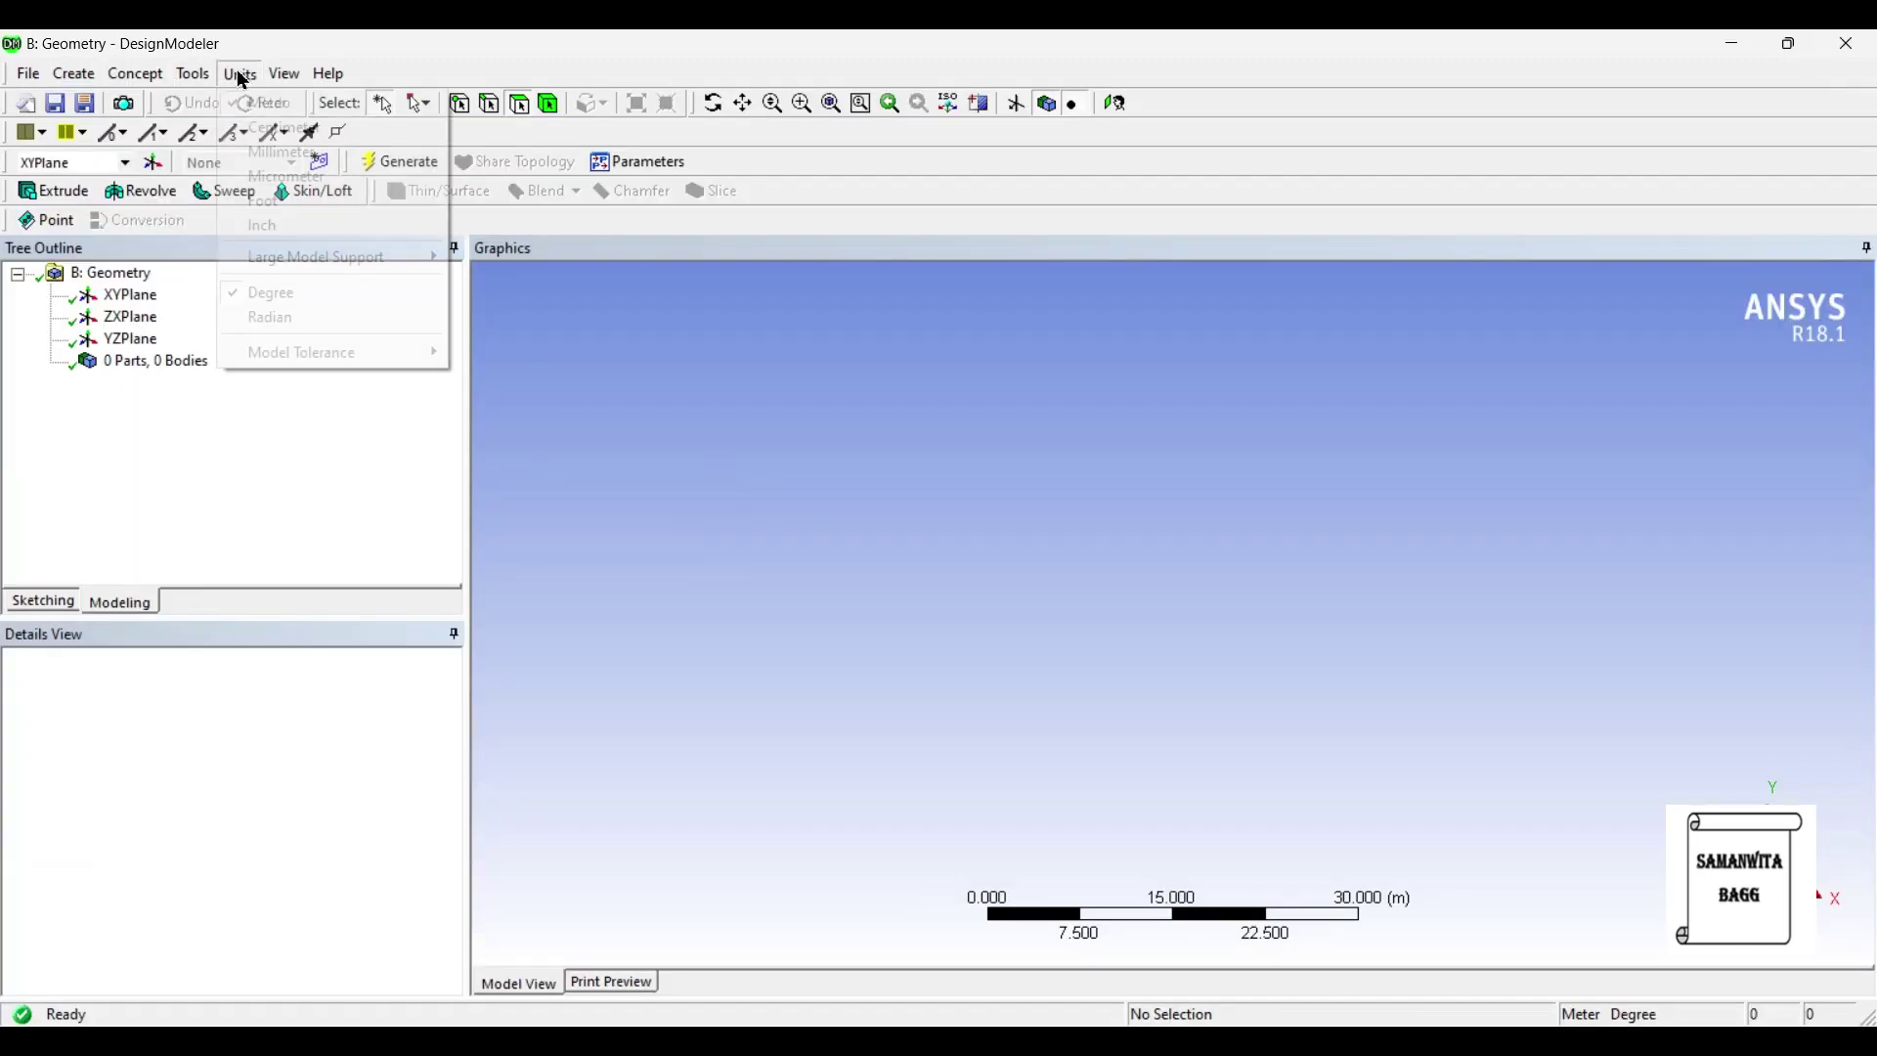
pyautogui.click(288, 152)
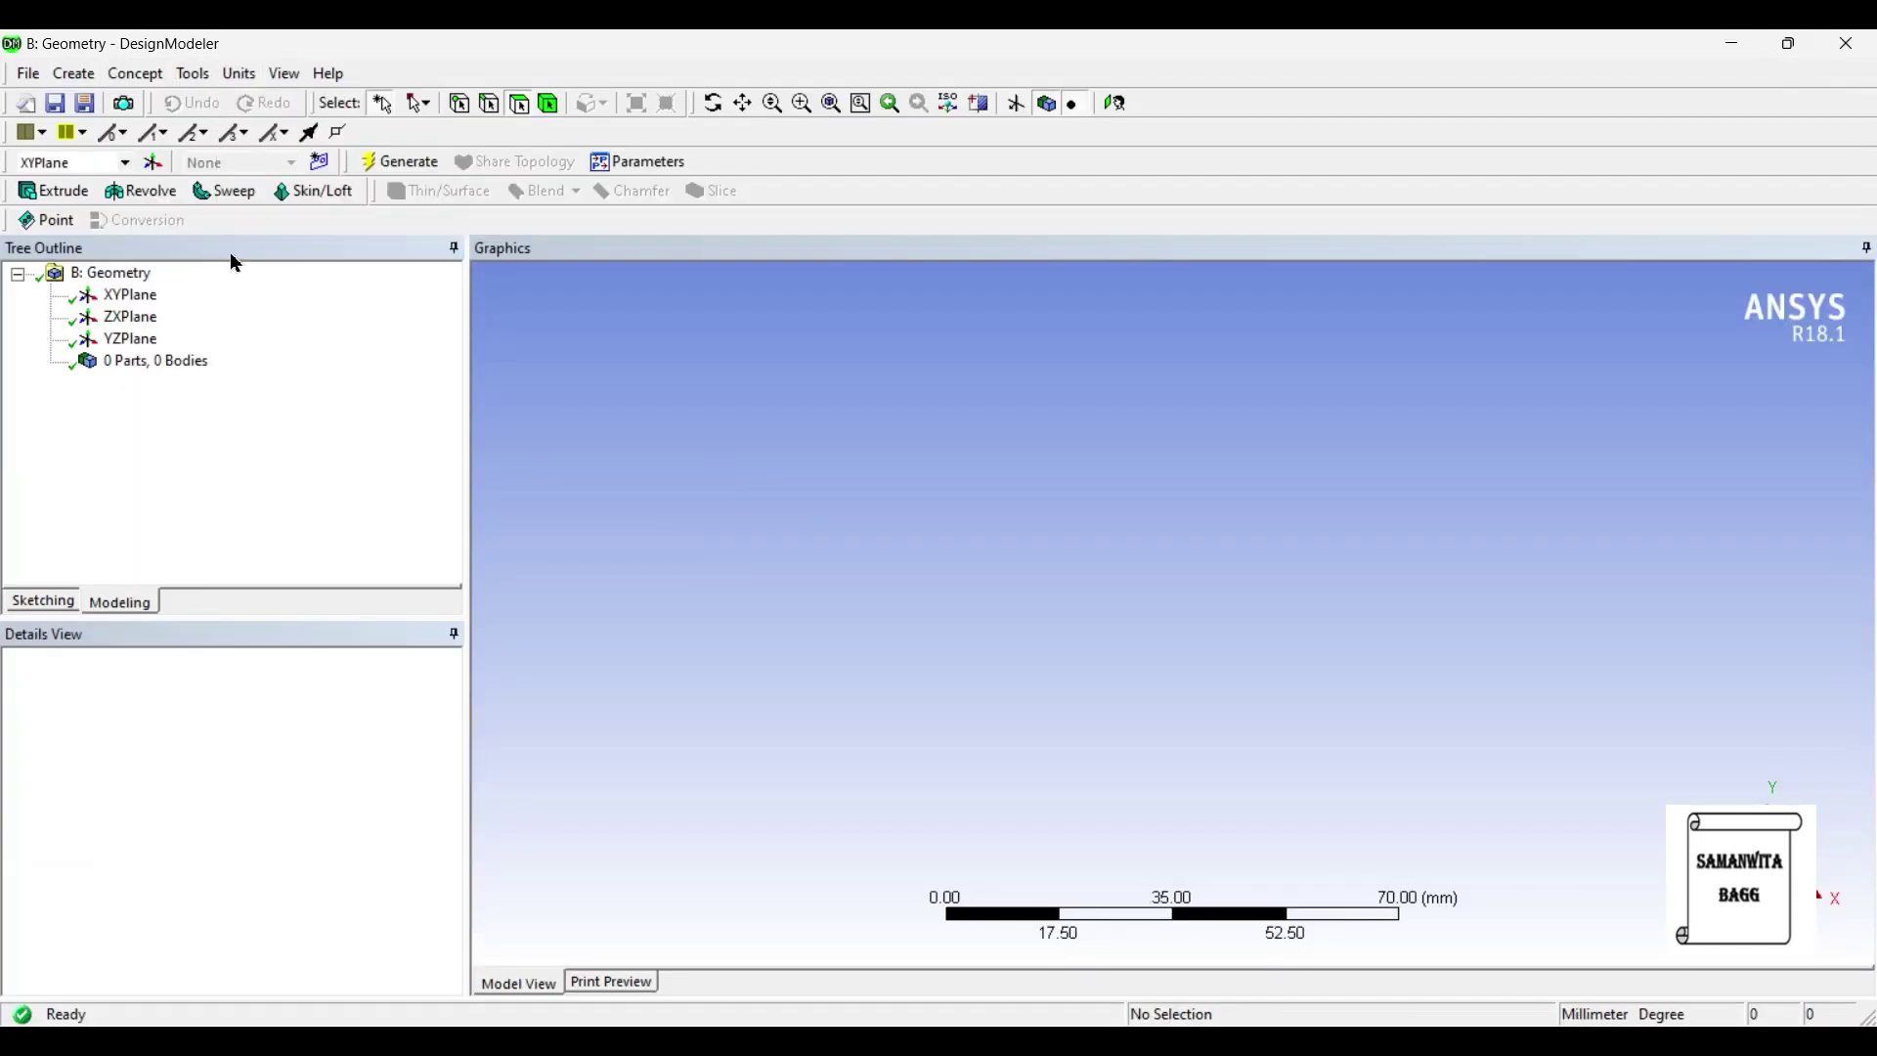
pyautogui.click(131, 318)
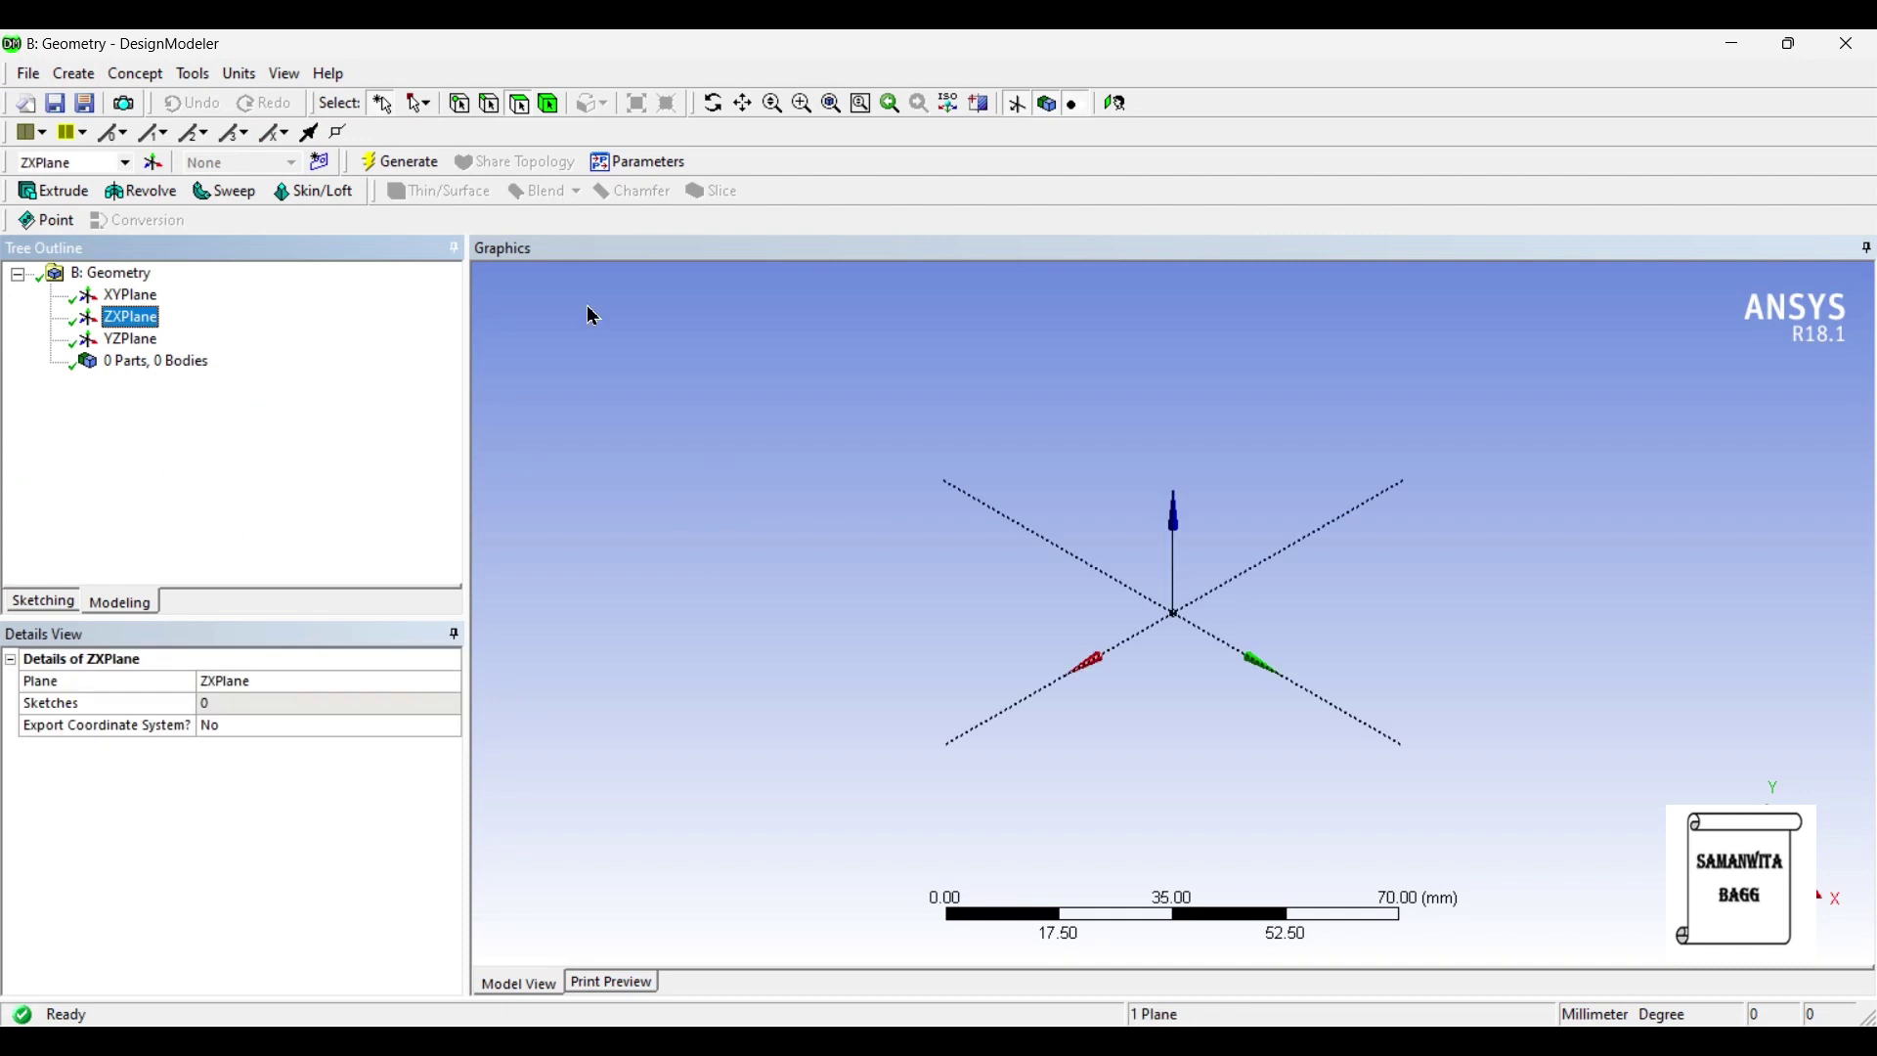
pyautogui.click(1116, 103)
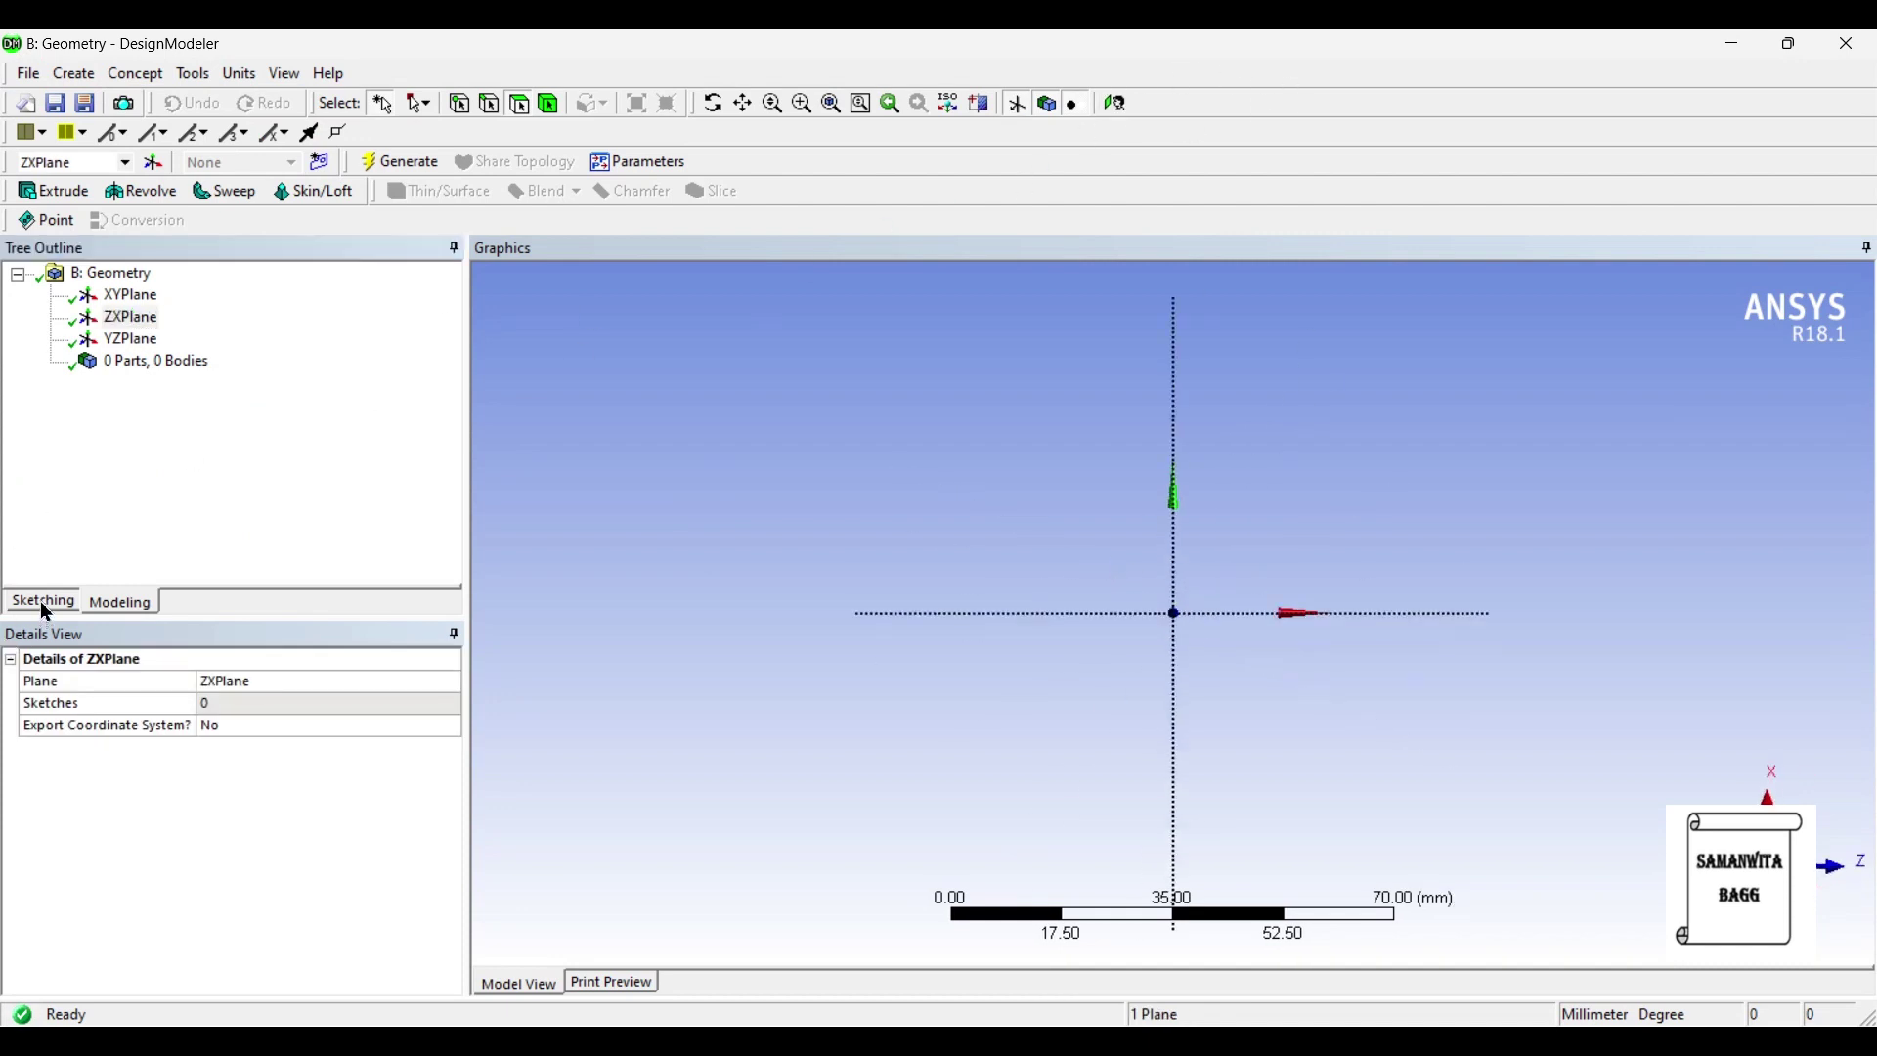
# Draw a circle centred on the sketch origin.
pyautogui.click(43, 604)
pyautogui.click(451, 492)
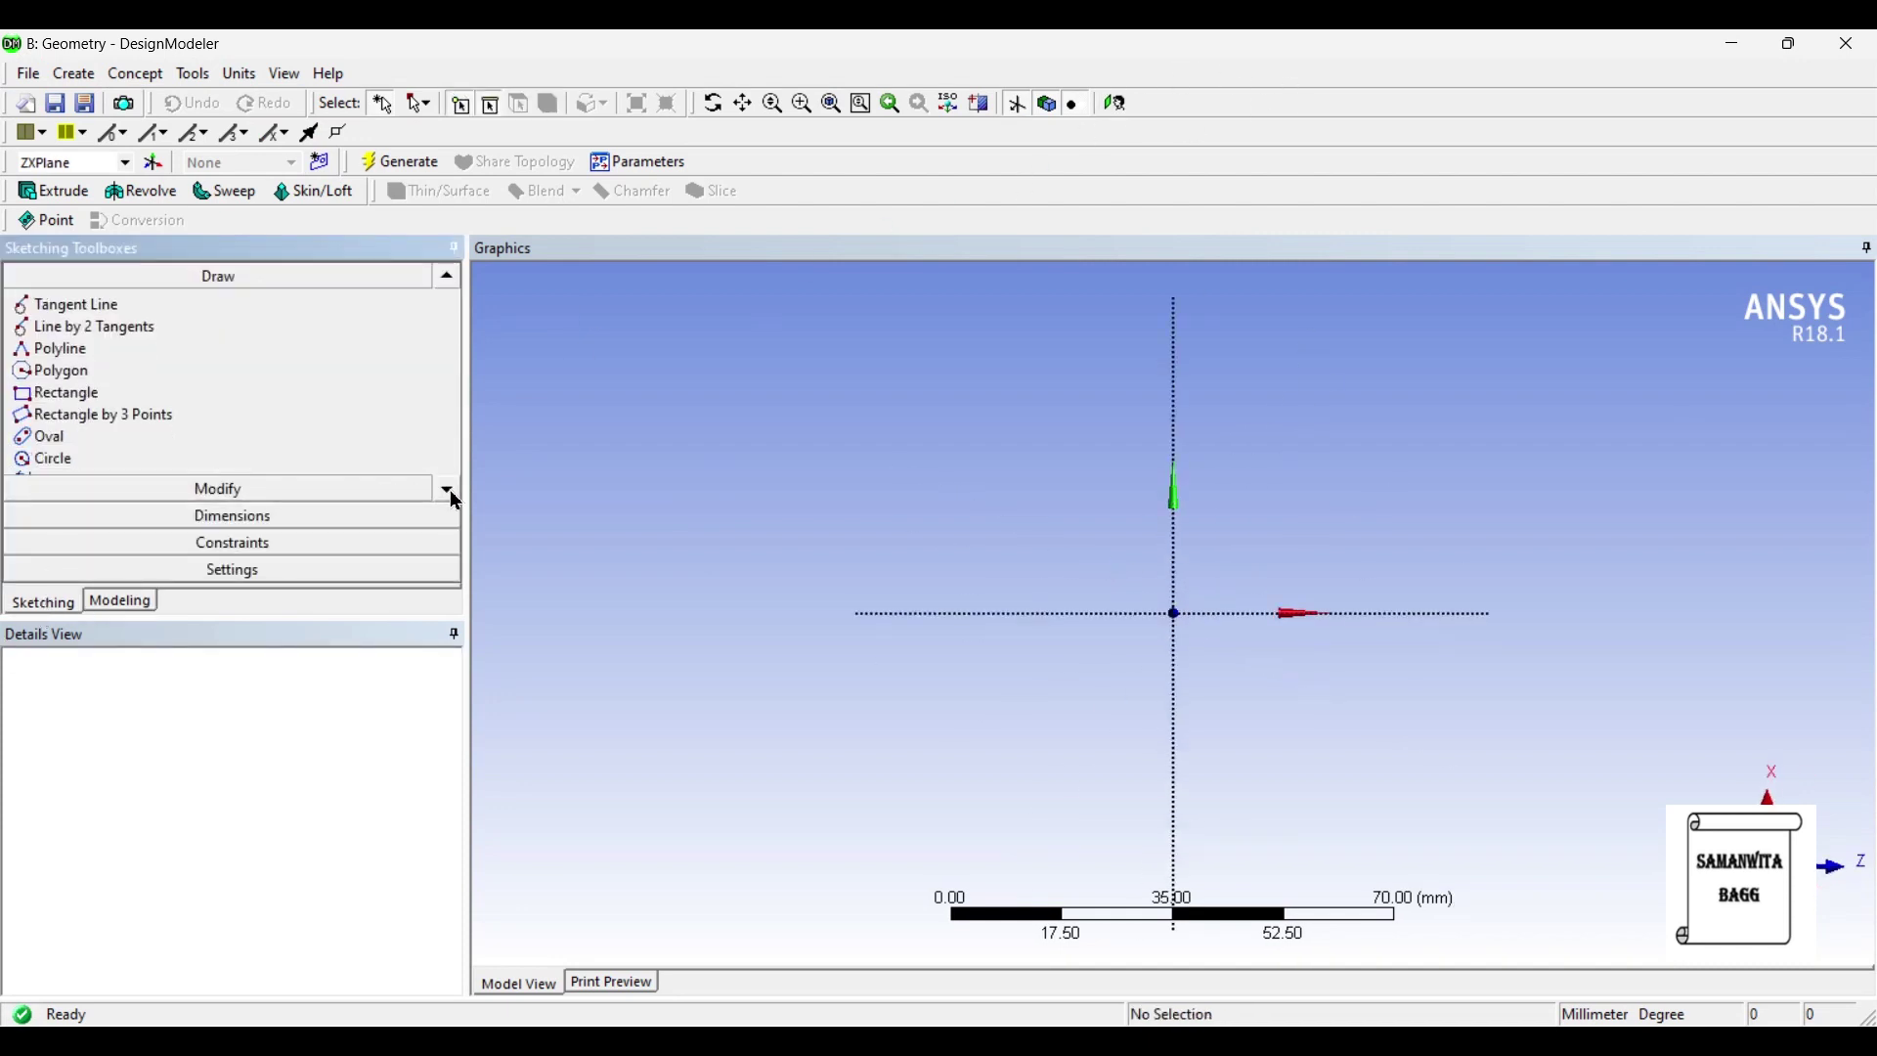
pyautogui.click(451, 491)
pyautogui.click(88, 437)
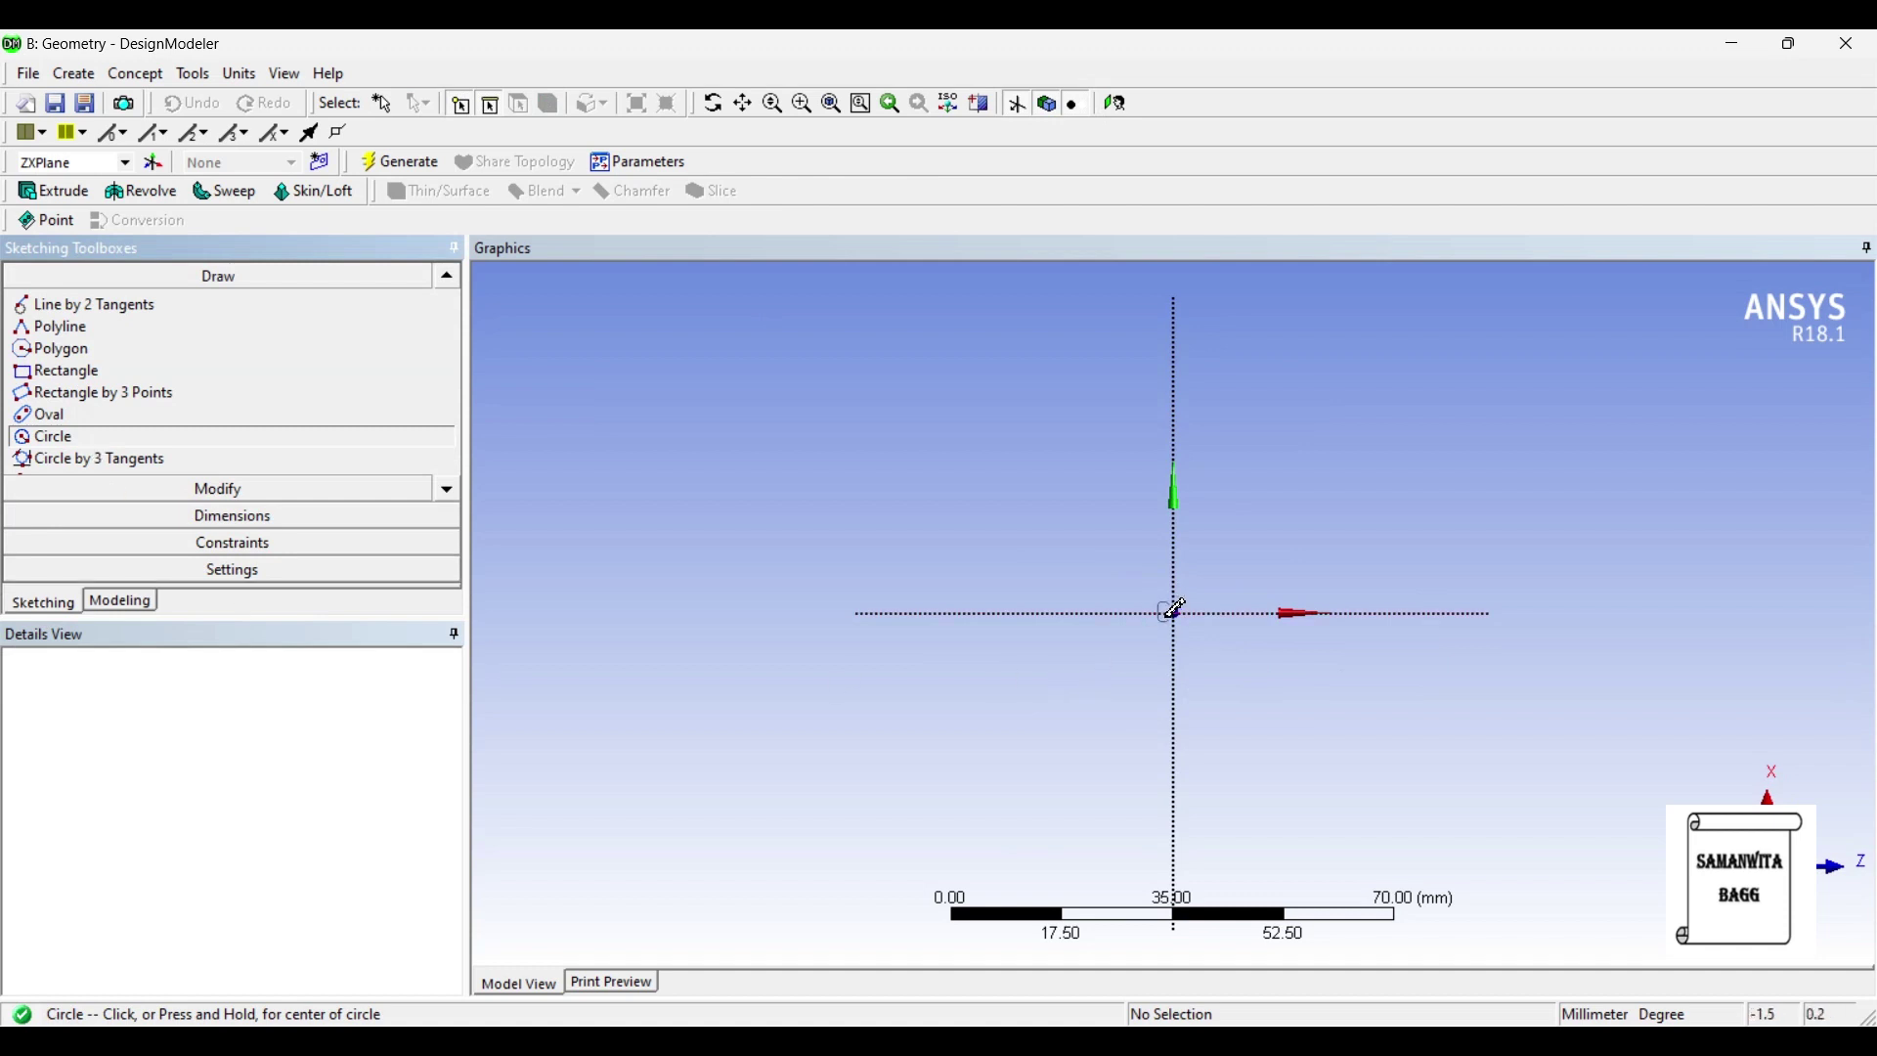
pyautogui.moveTo(1178, 612); pyautogui.dragTo(1214, 674)
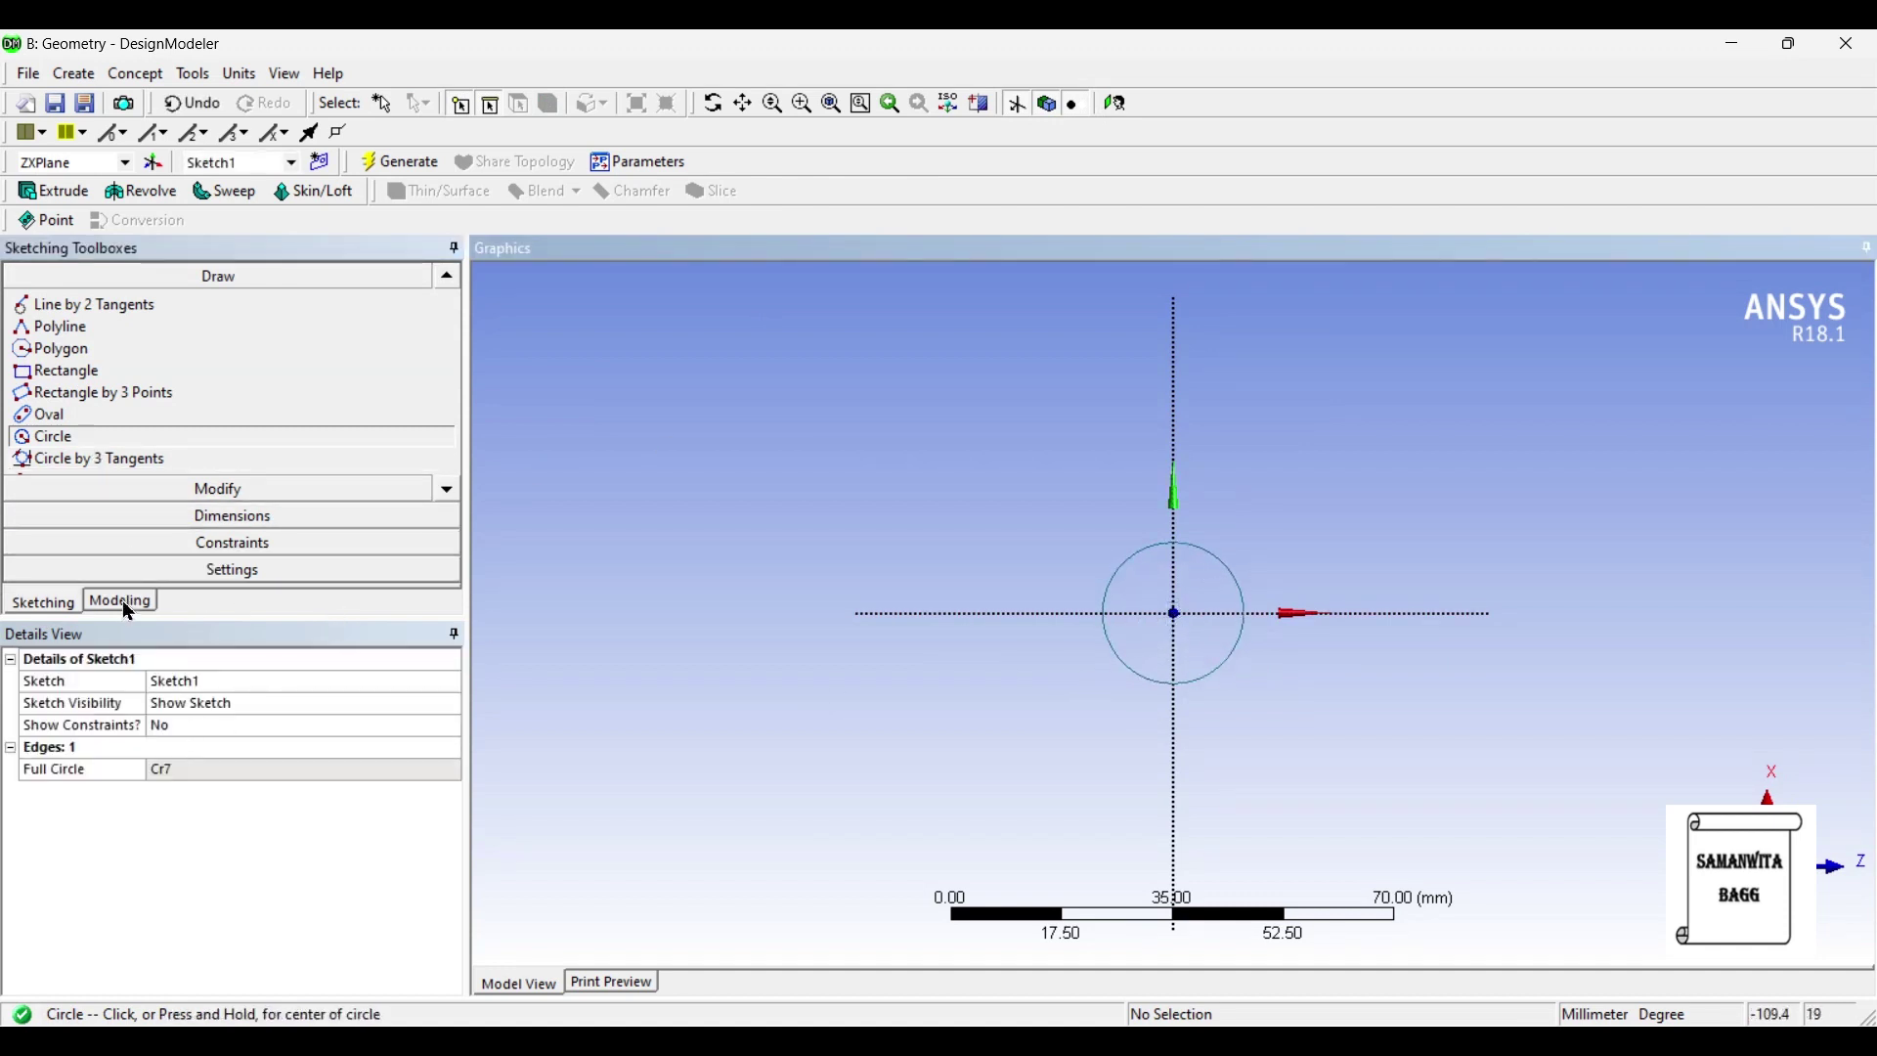
# Dimension the circle's diameter D1 as 20 mm.
pyautogui.click(258, 519)
pyautogui.click(1116, 591)
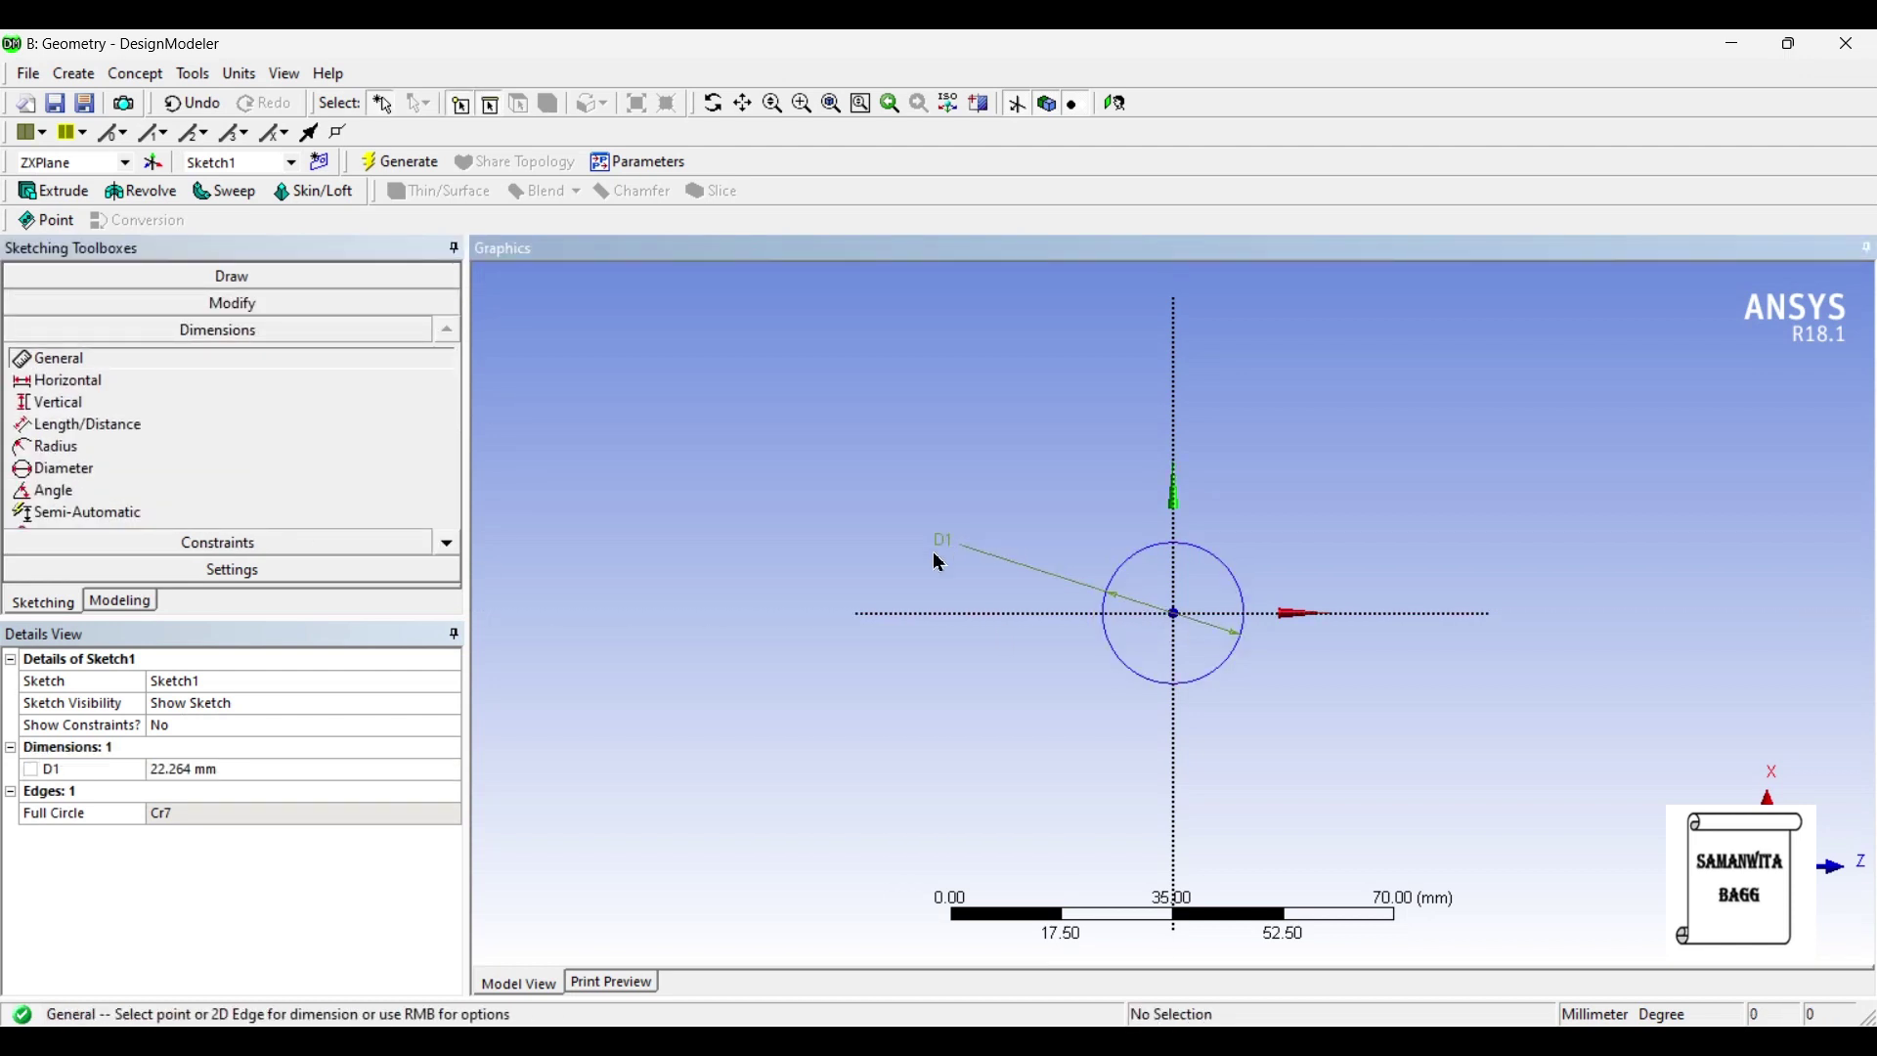
pyautogui.click(220, 770)
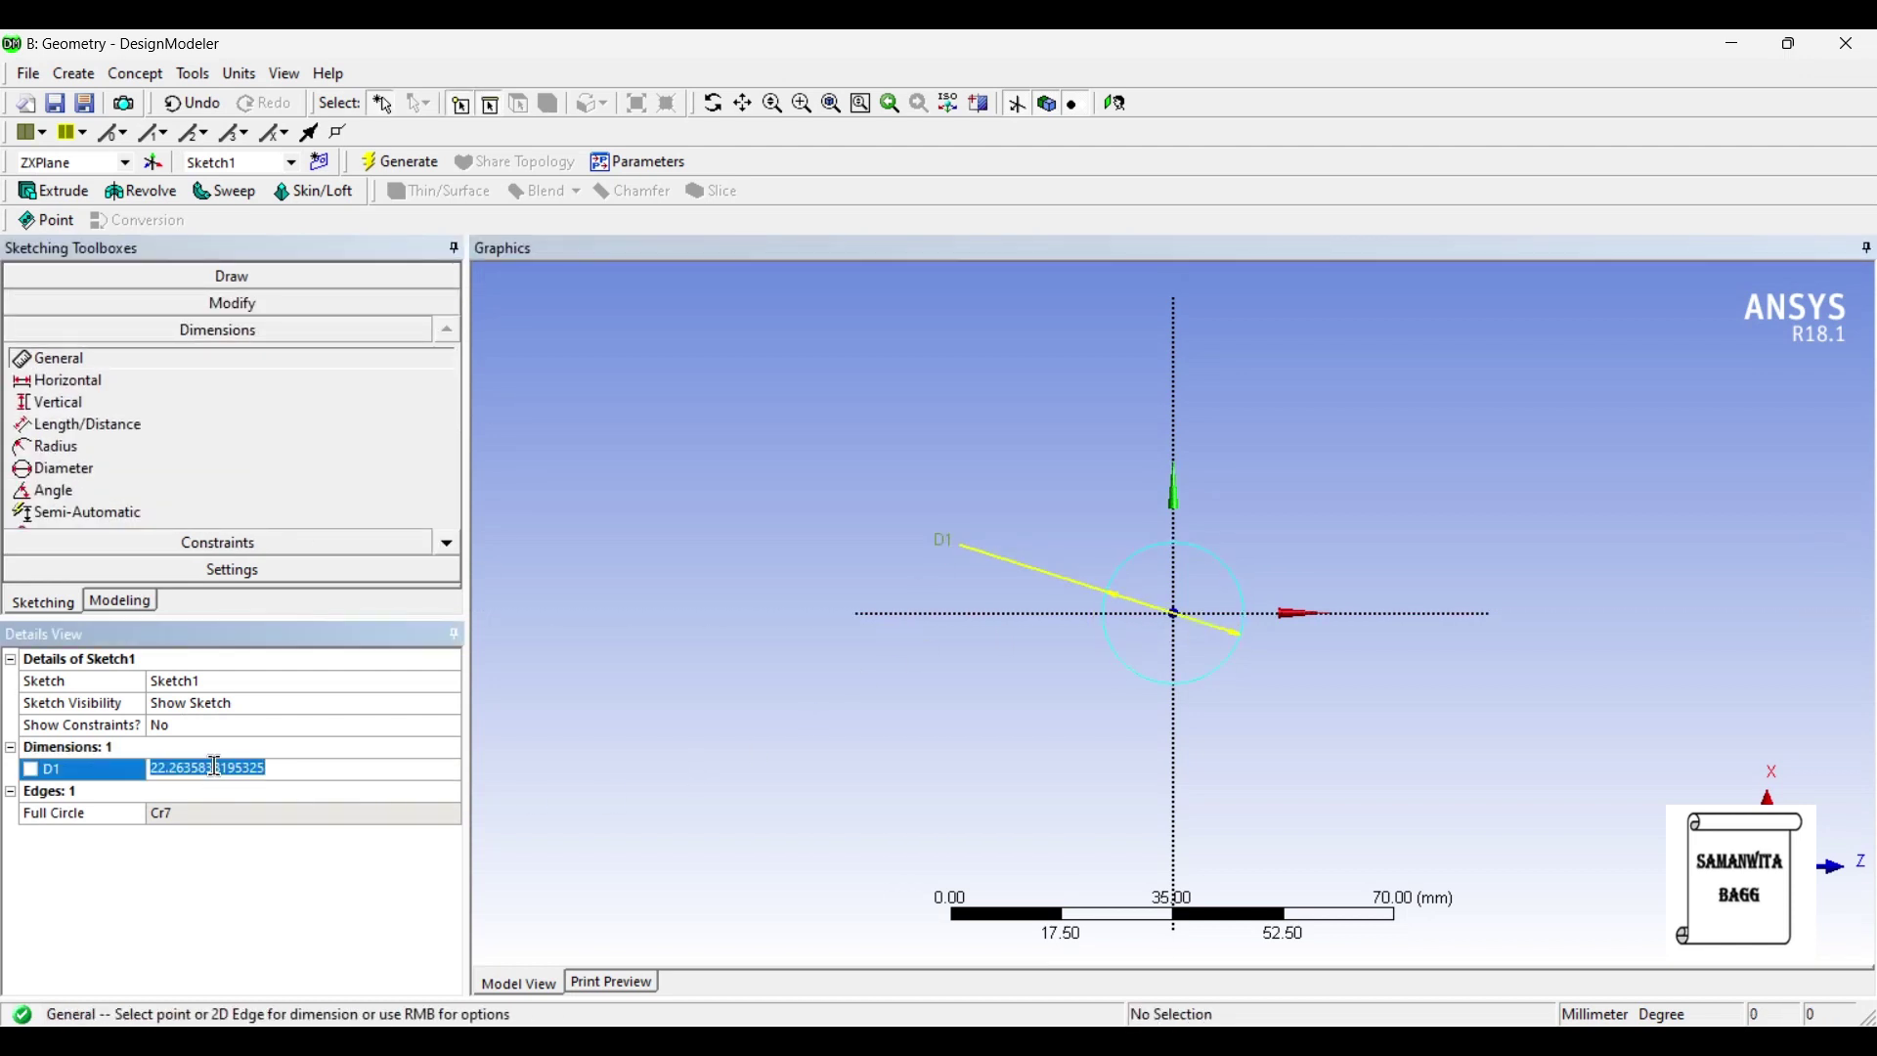
pyautogui.write('20')
pyautogui.press('Return')
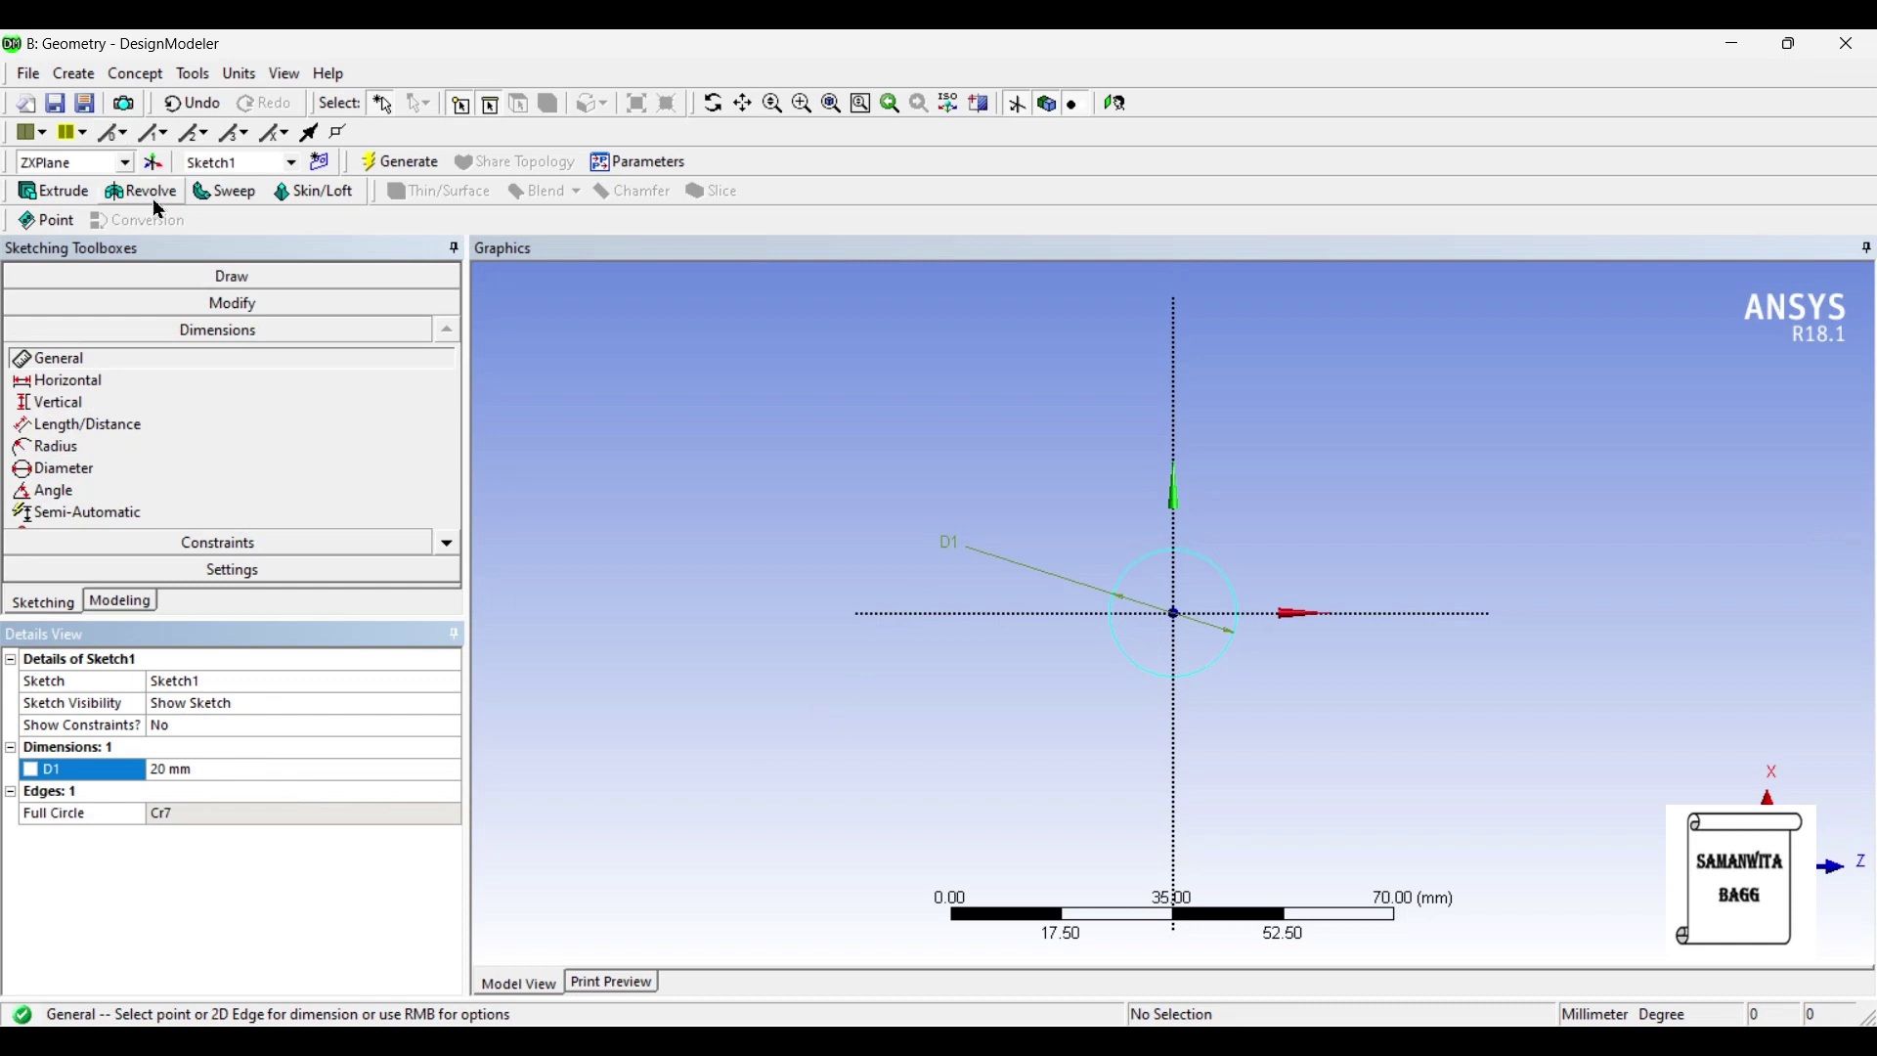
pyautogui.click(49, 192)
# Extrude Sketch1's circle to a 100 mm depth and generate the solid cylinder.
pyautogui.moveTo(1069, 515)
pyautogui.mouseDown(button='middle')
pyautogui.moveTo(956, 541)
pyautogui.moveTo(736, 667)
pyautogui.mouseUp(button='middle')
pyautogui.click(237, 702)
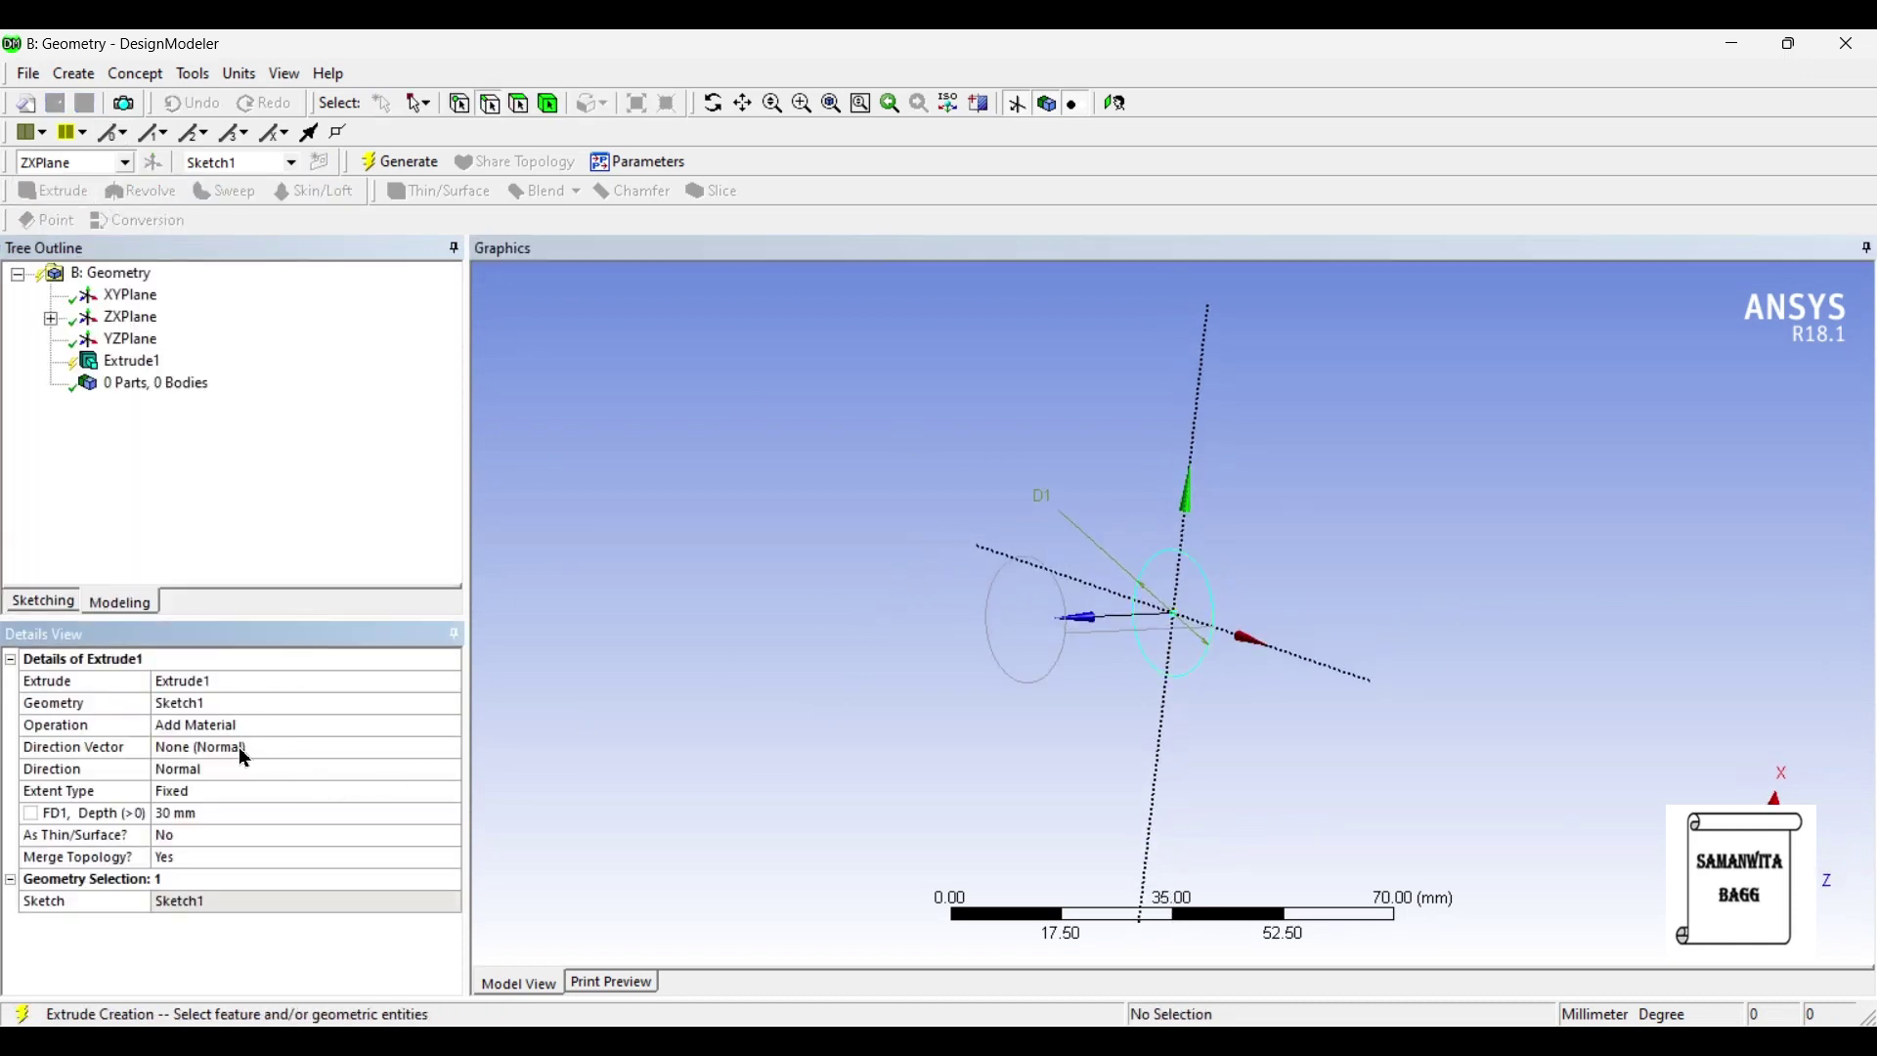
pyautogui.click(221, 815)
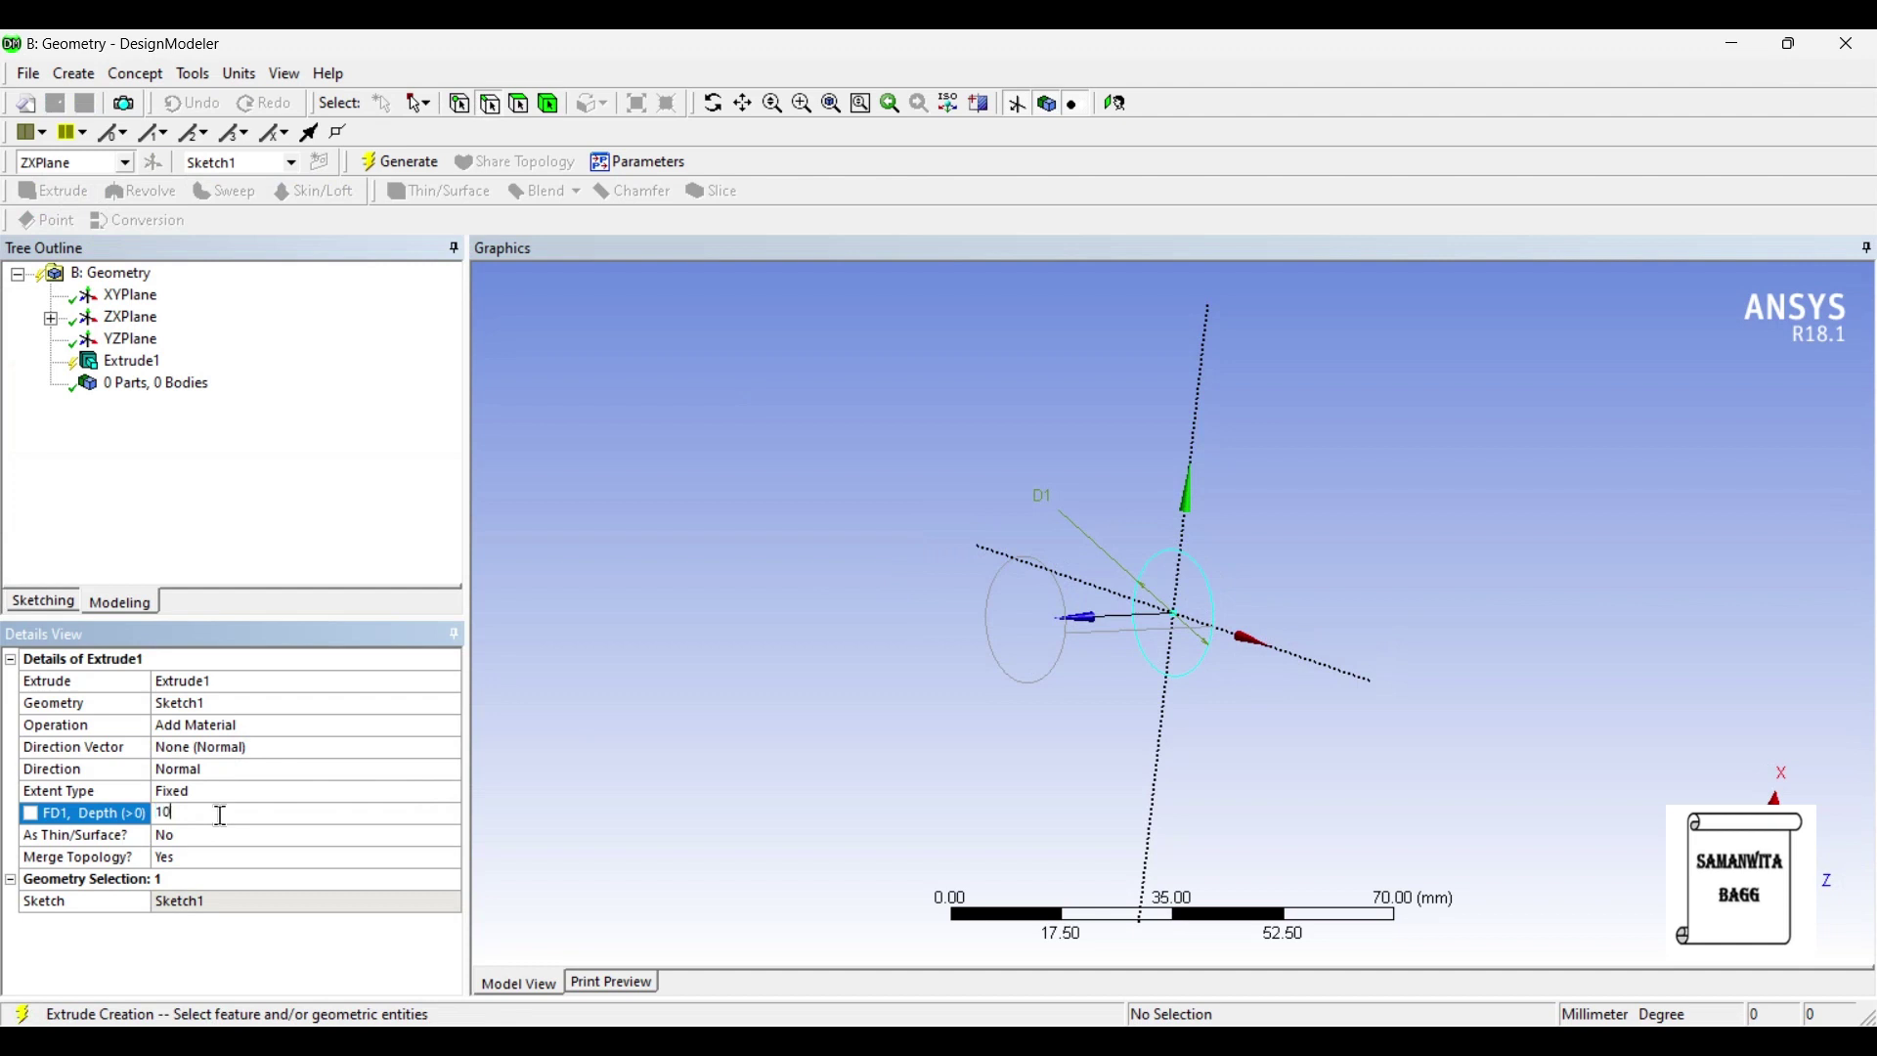
pyautogui.press('Return')
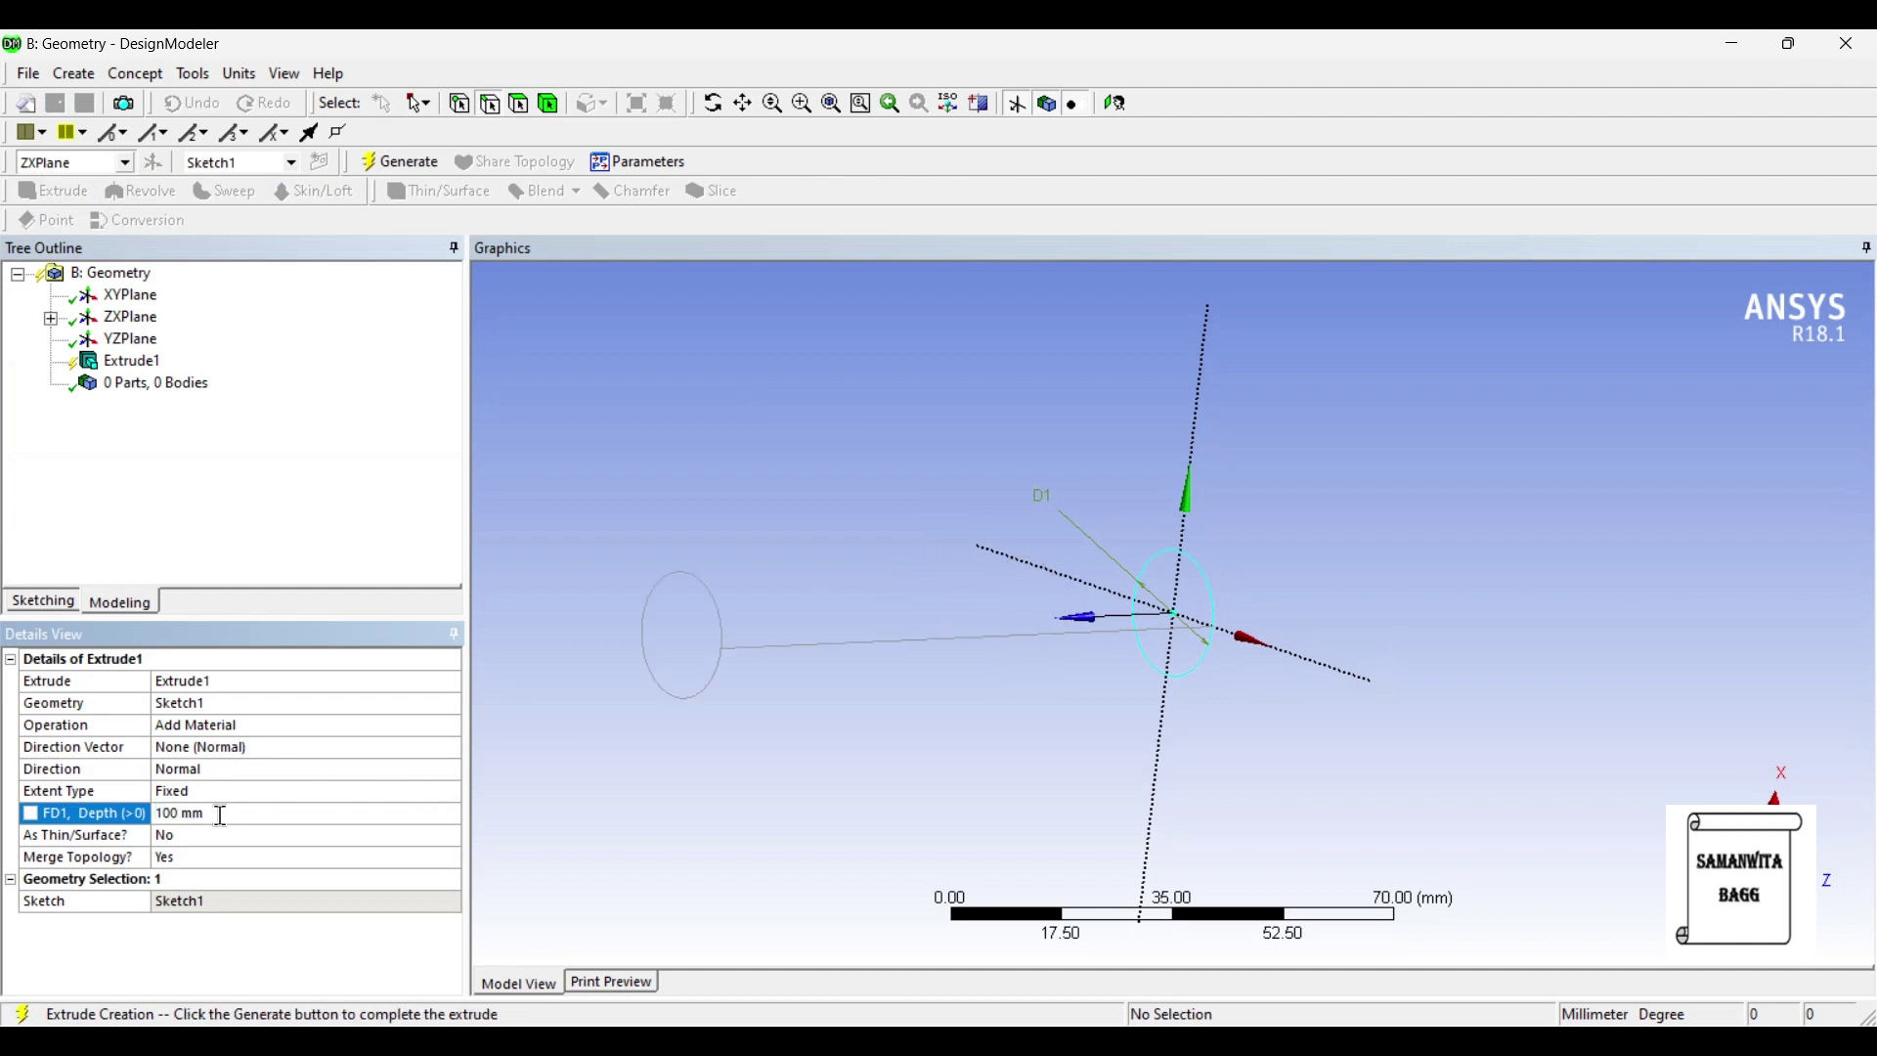
pyautogui.click(400, 161)
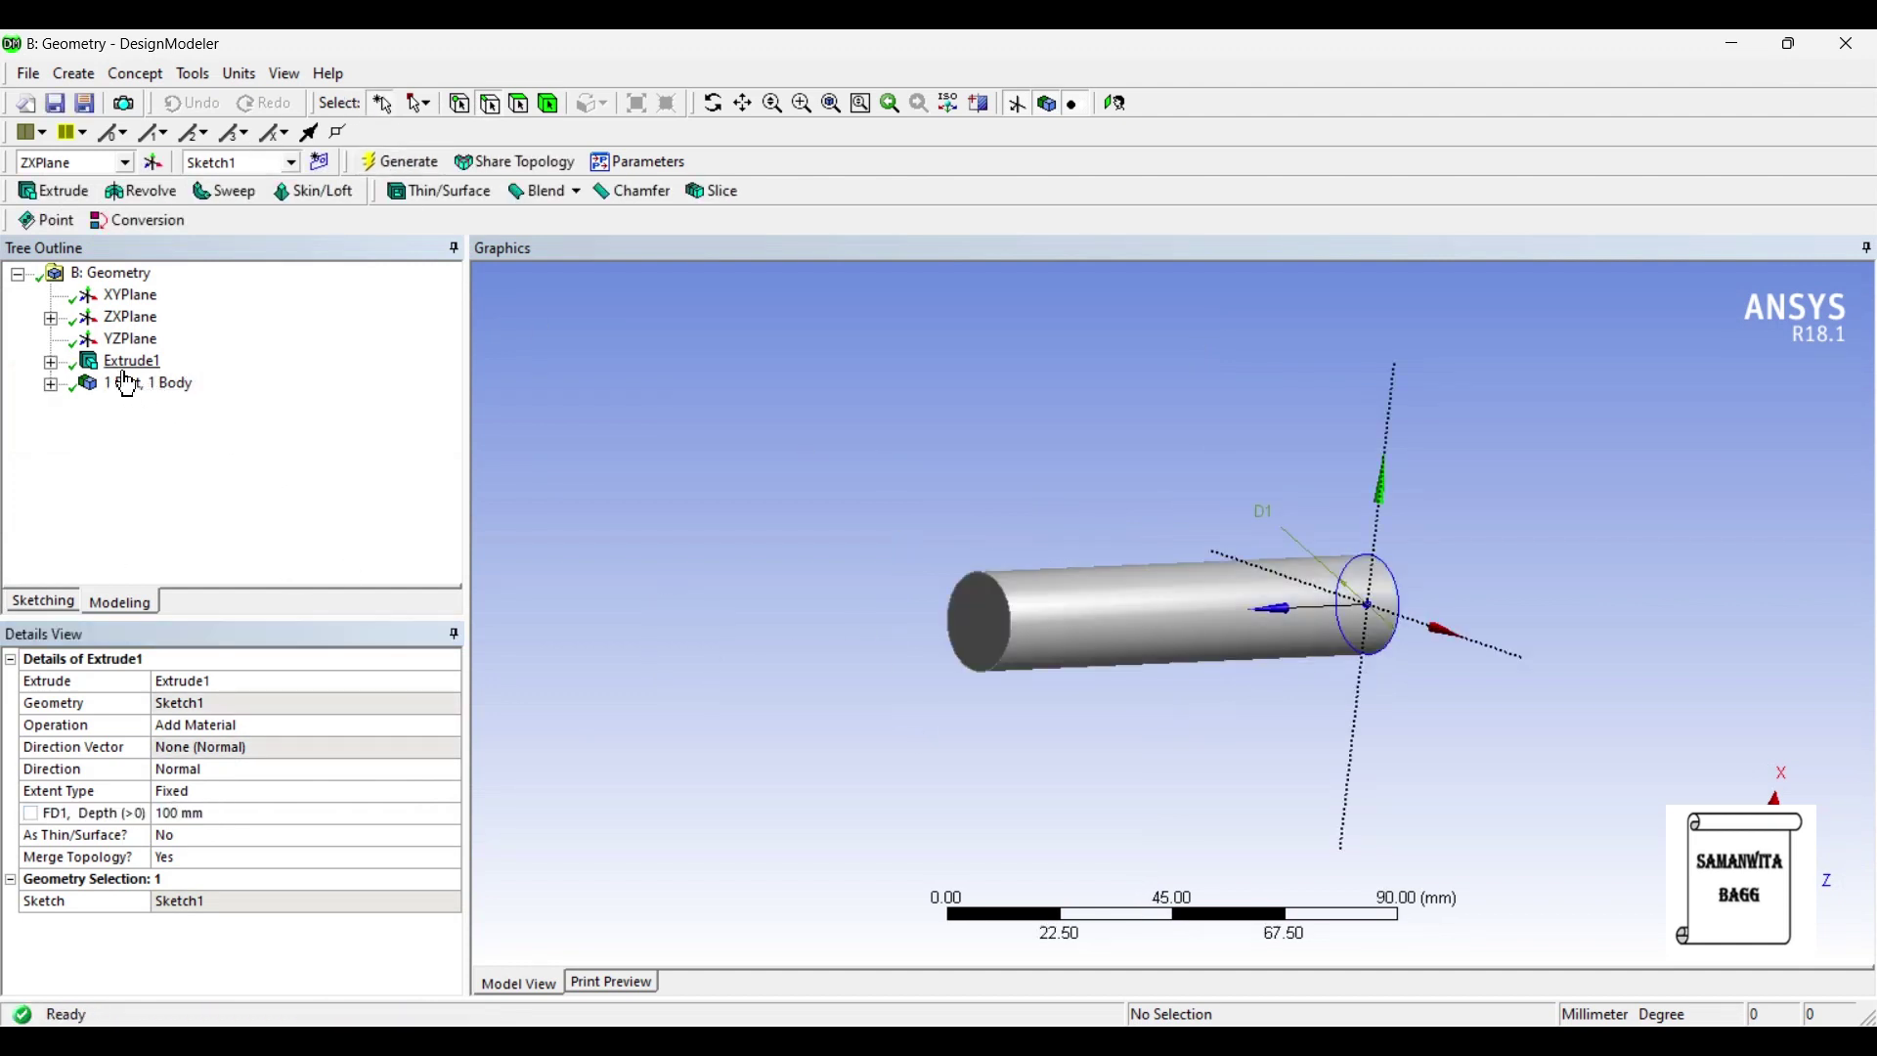
# Create Sketch2 on the XY plane with a vertical line from the origin up the cylinder axis.
pyautogui.click(131, 296)
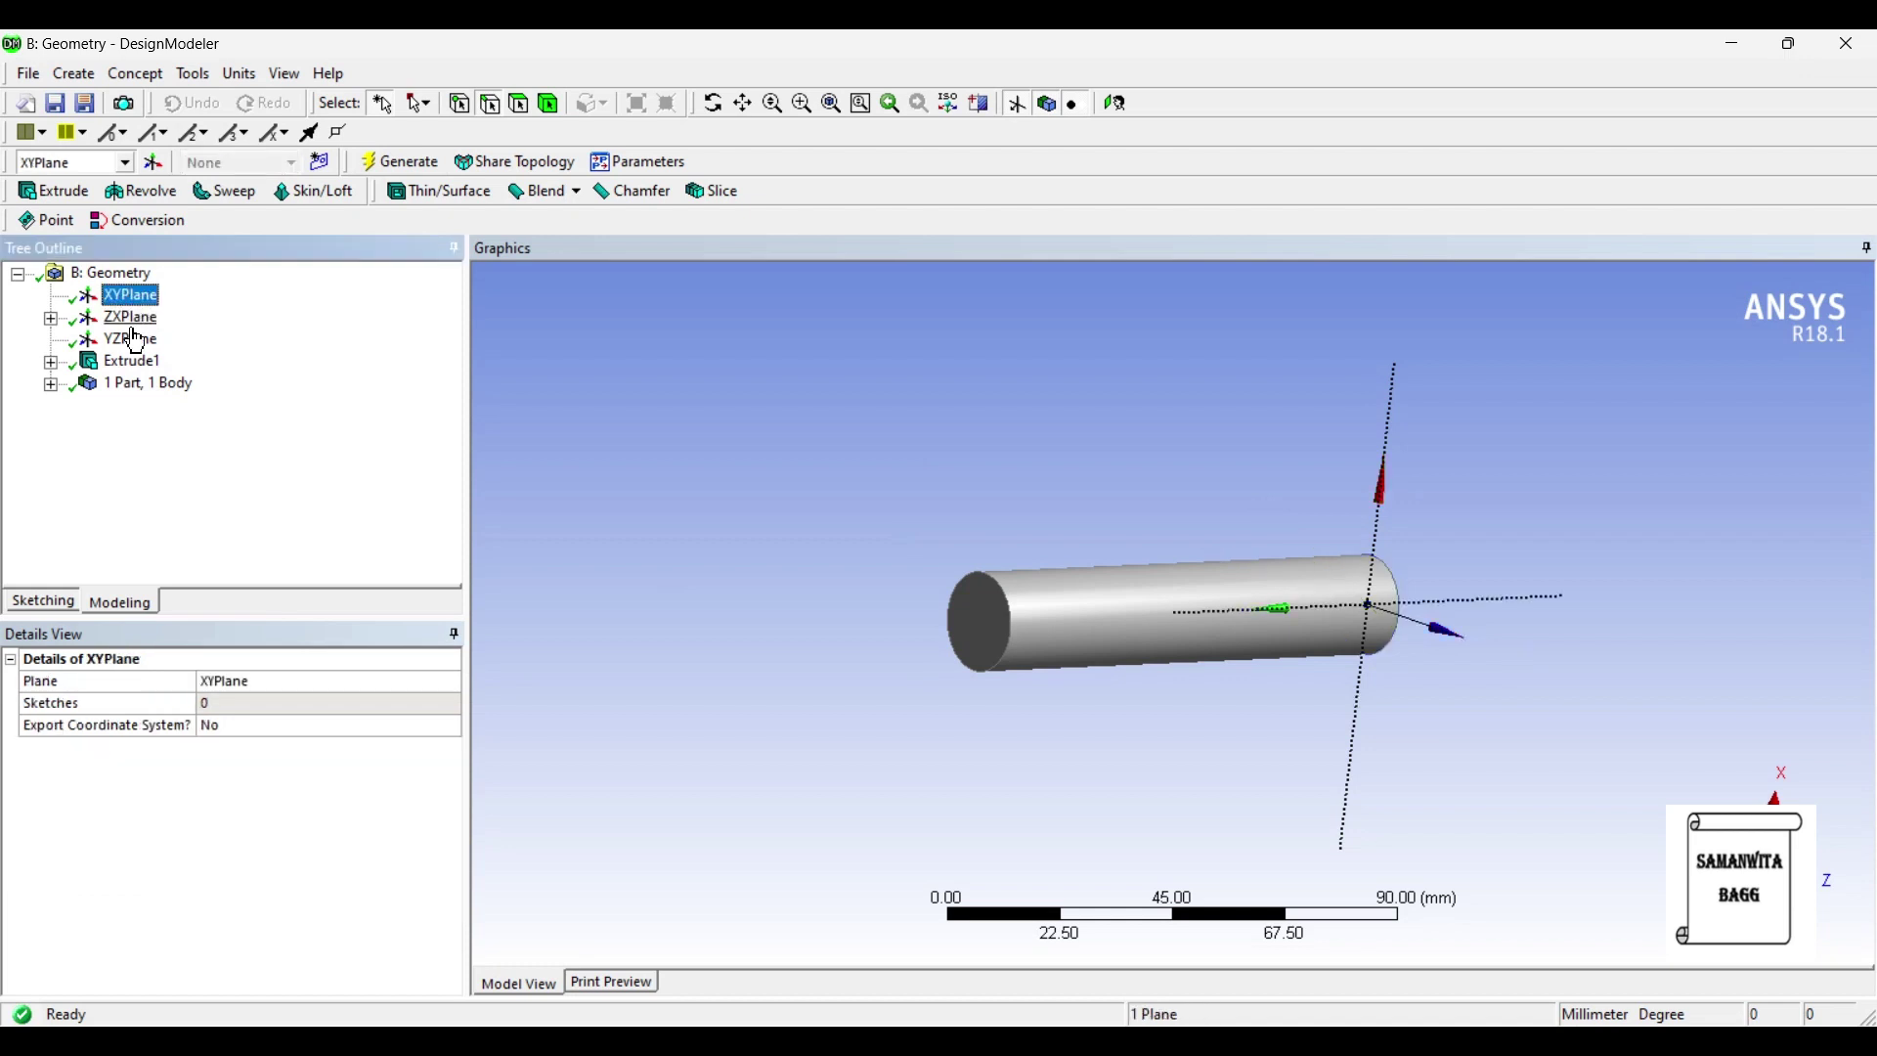
pyautogui.click(318, 161)
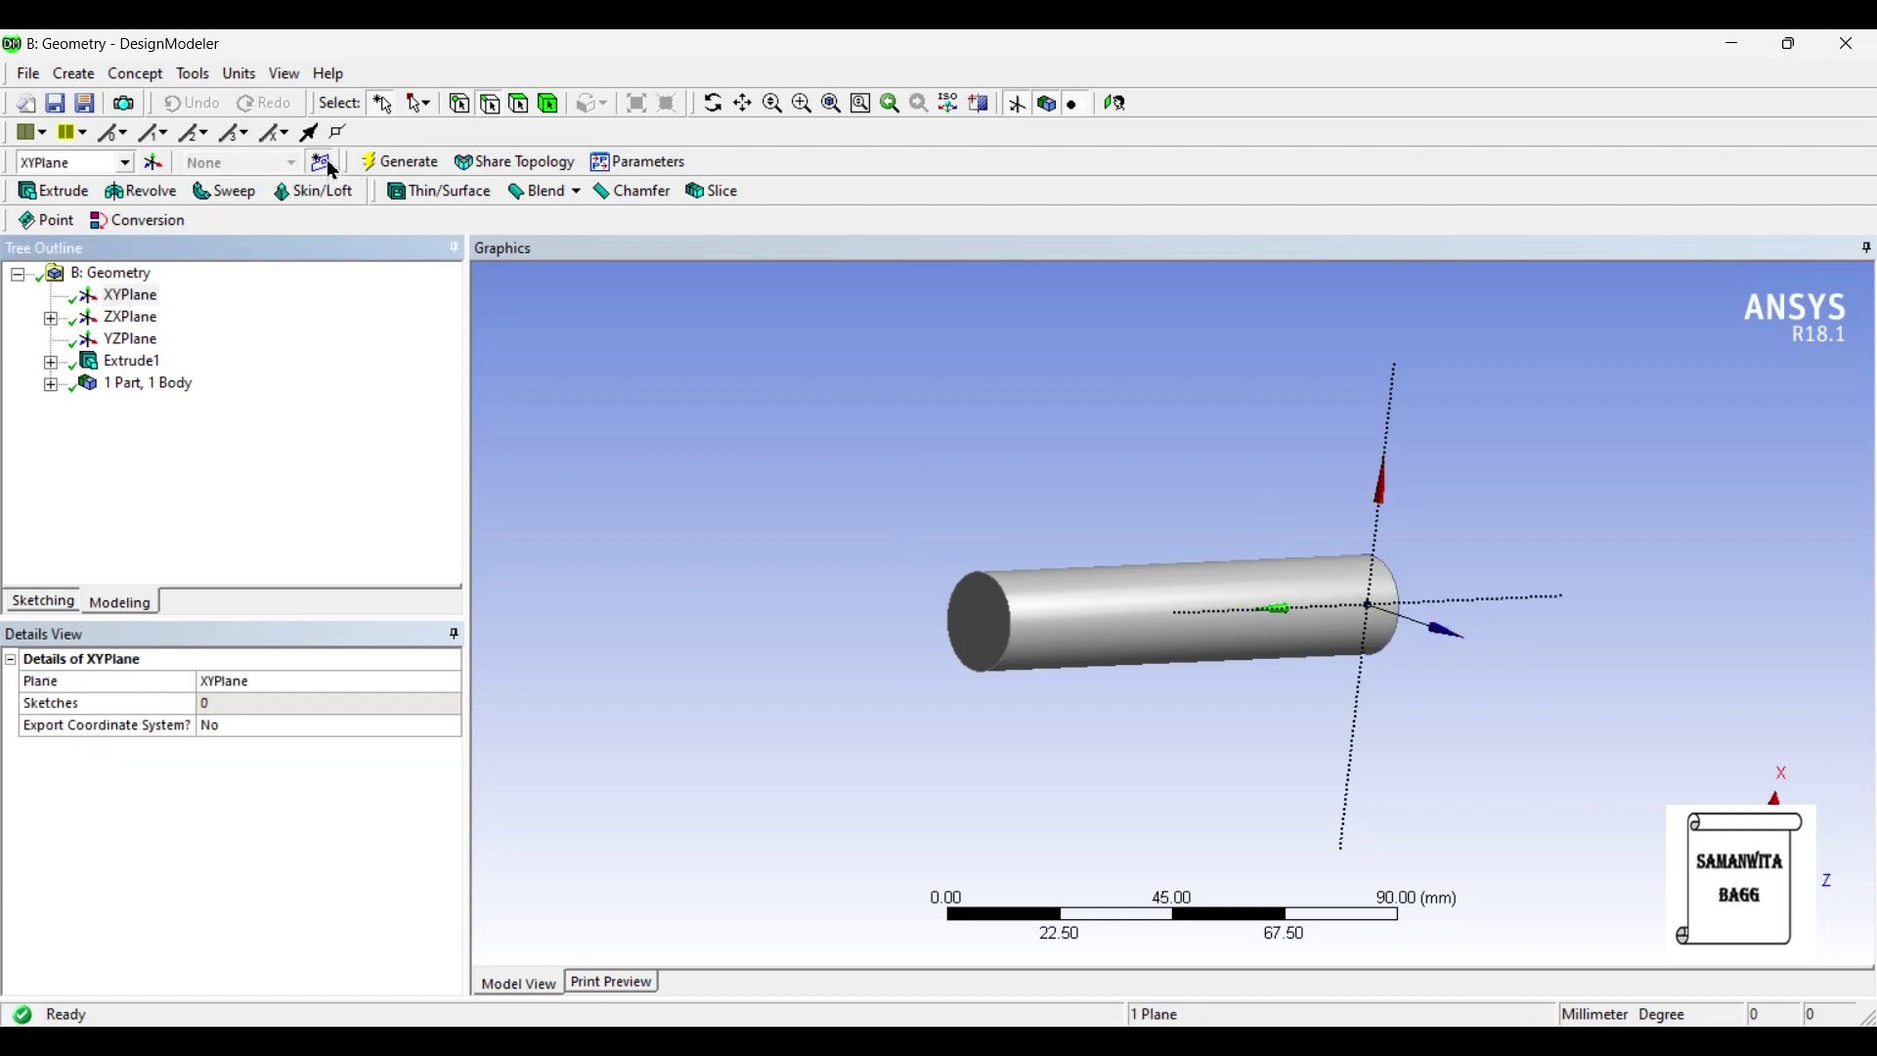
pyautogui.click(1121, 117)
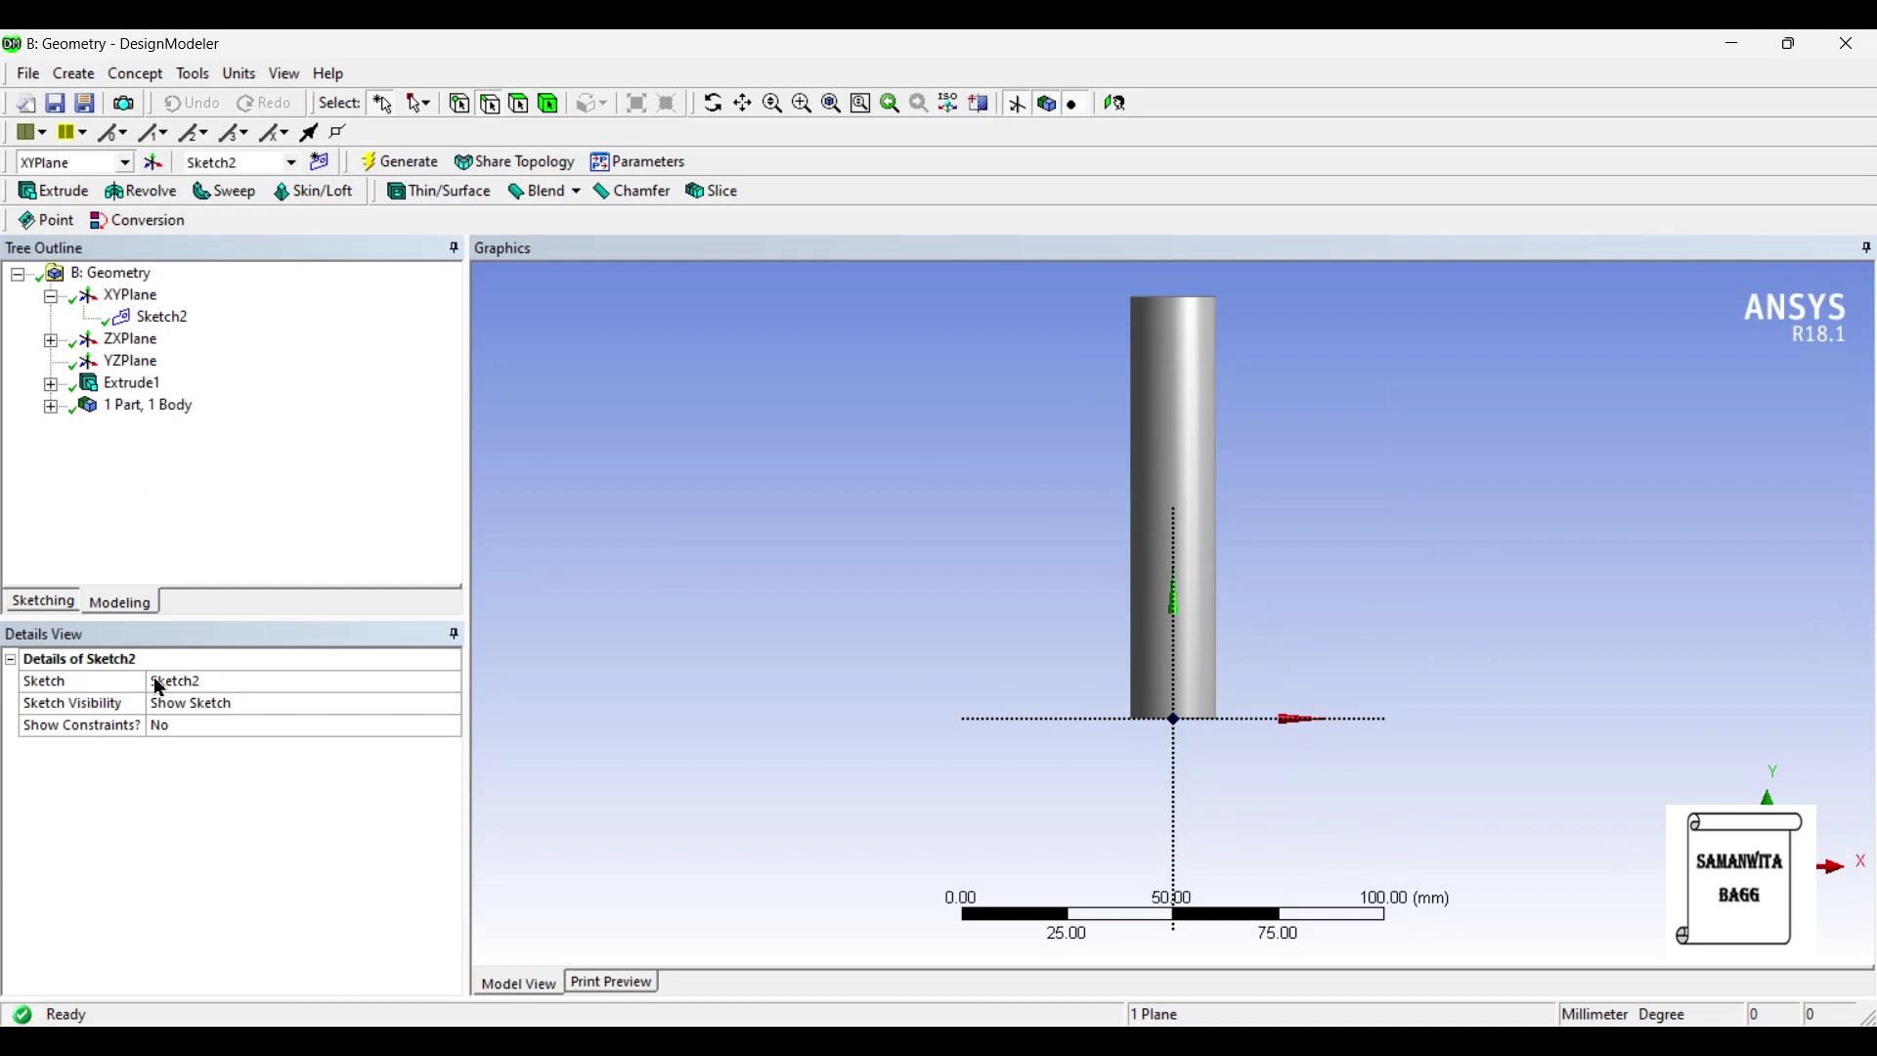
pyautogui.click(39, 602)
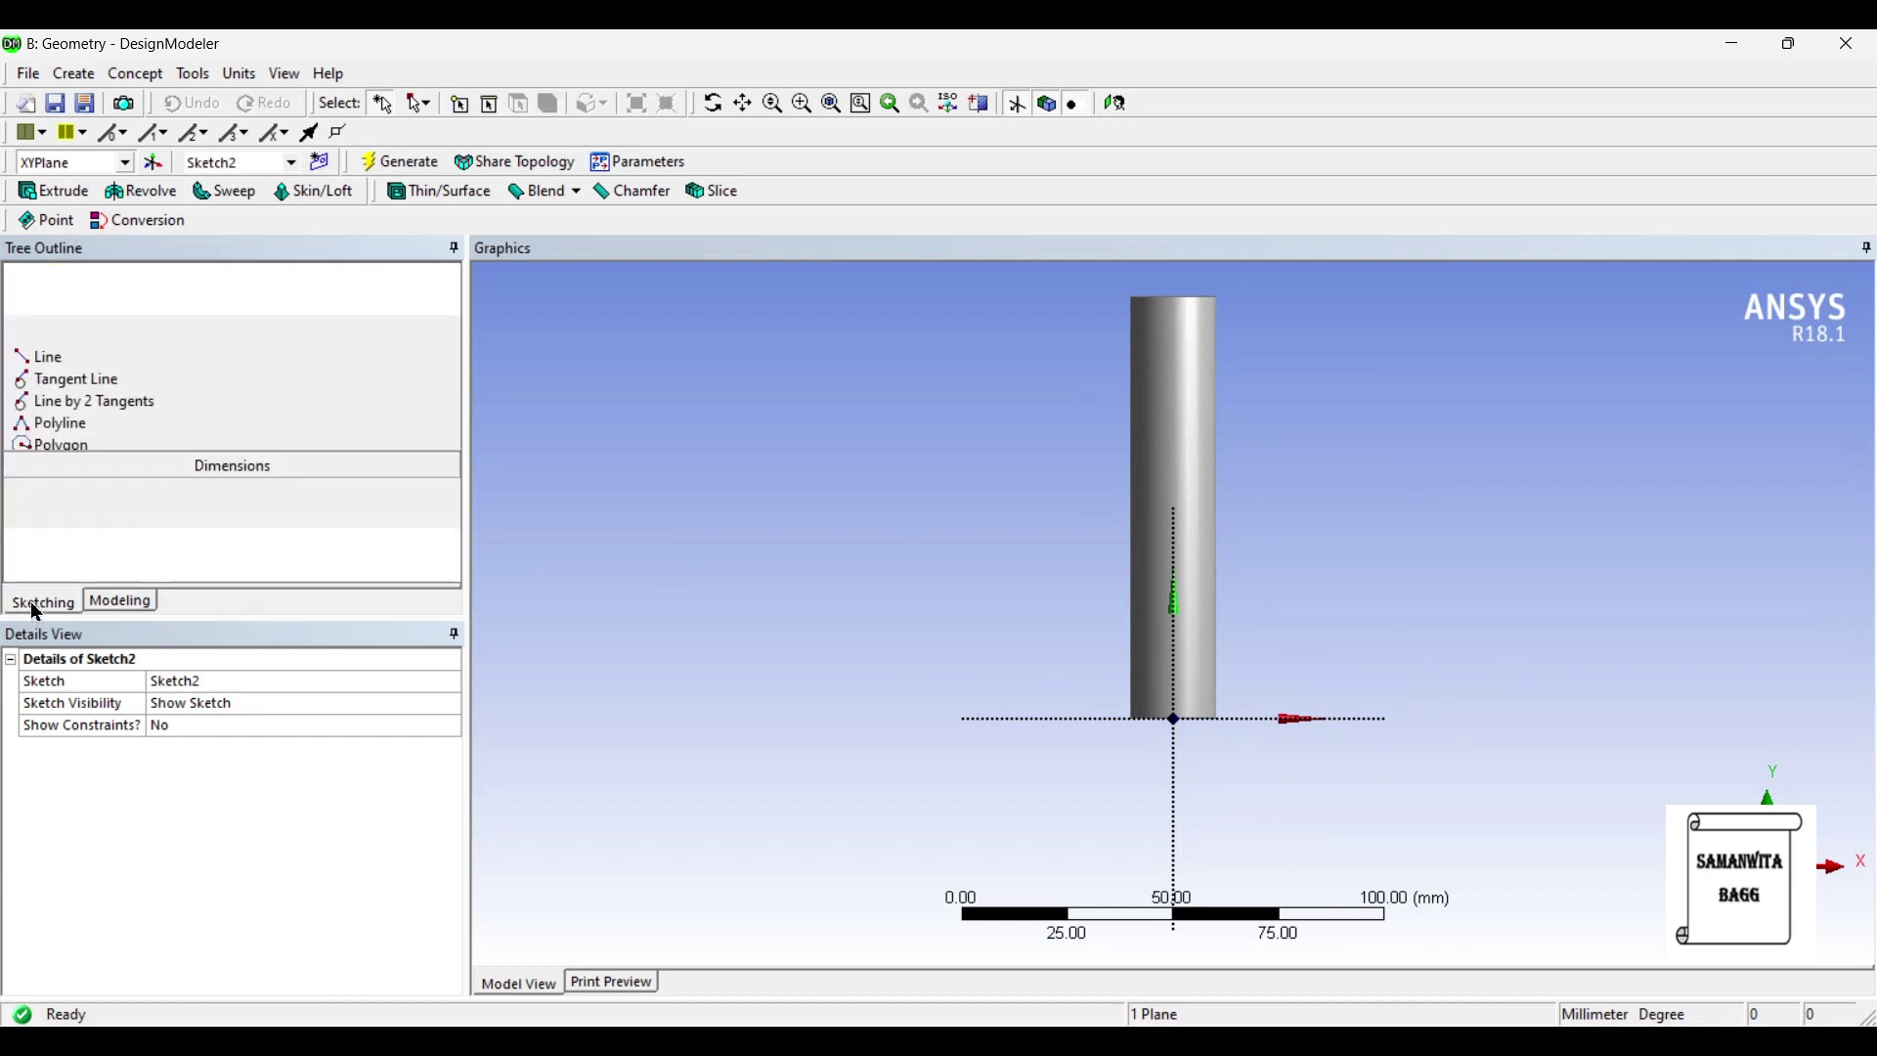
pyautogui.click(44, 305)
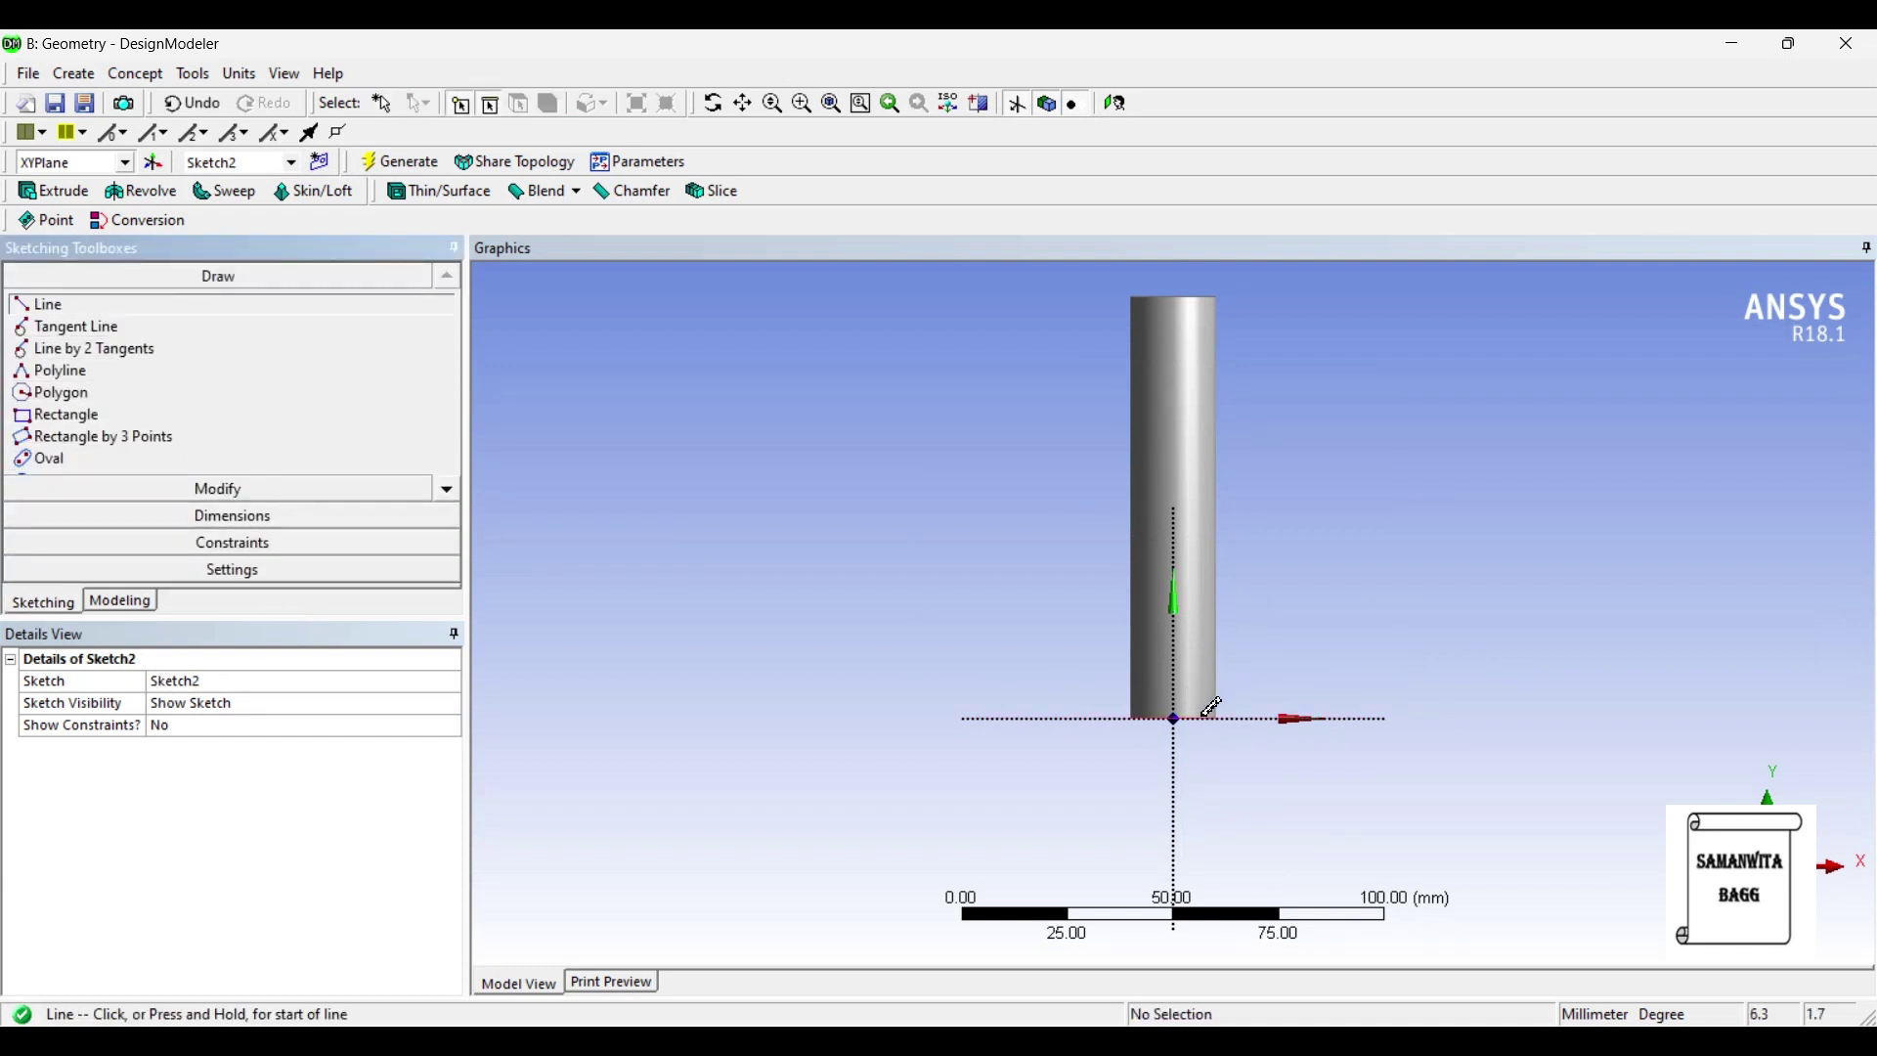
pyautogui.scroll(2, 1183, 703)
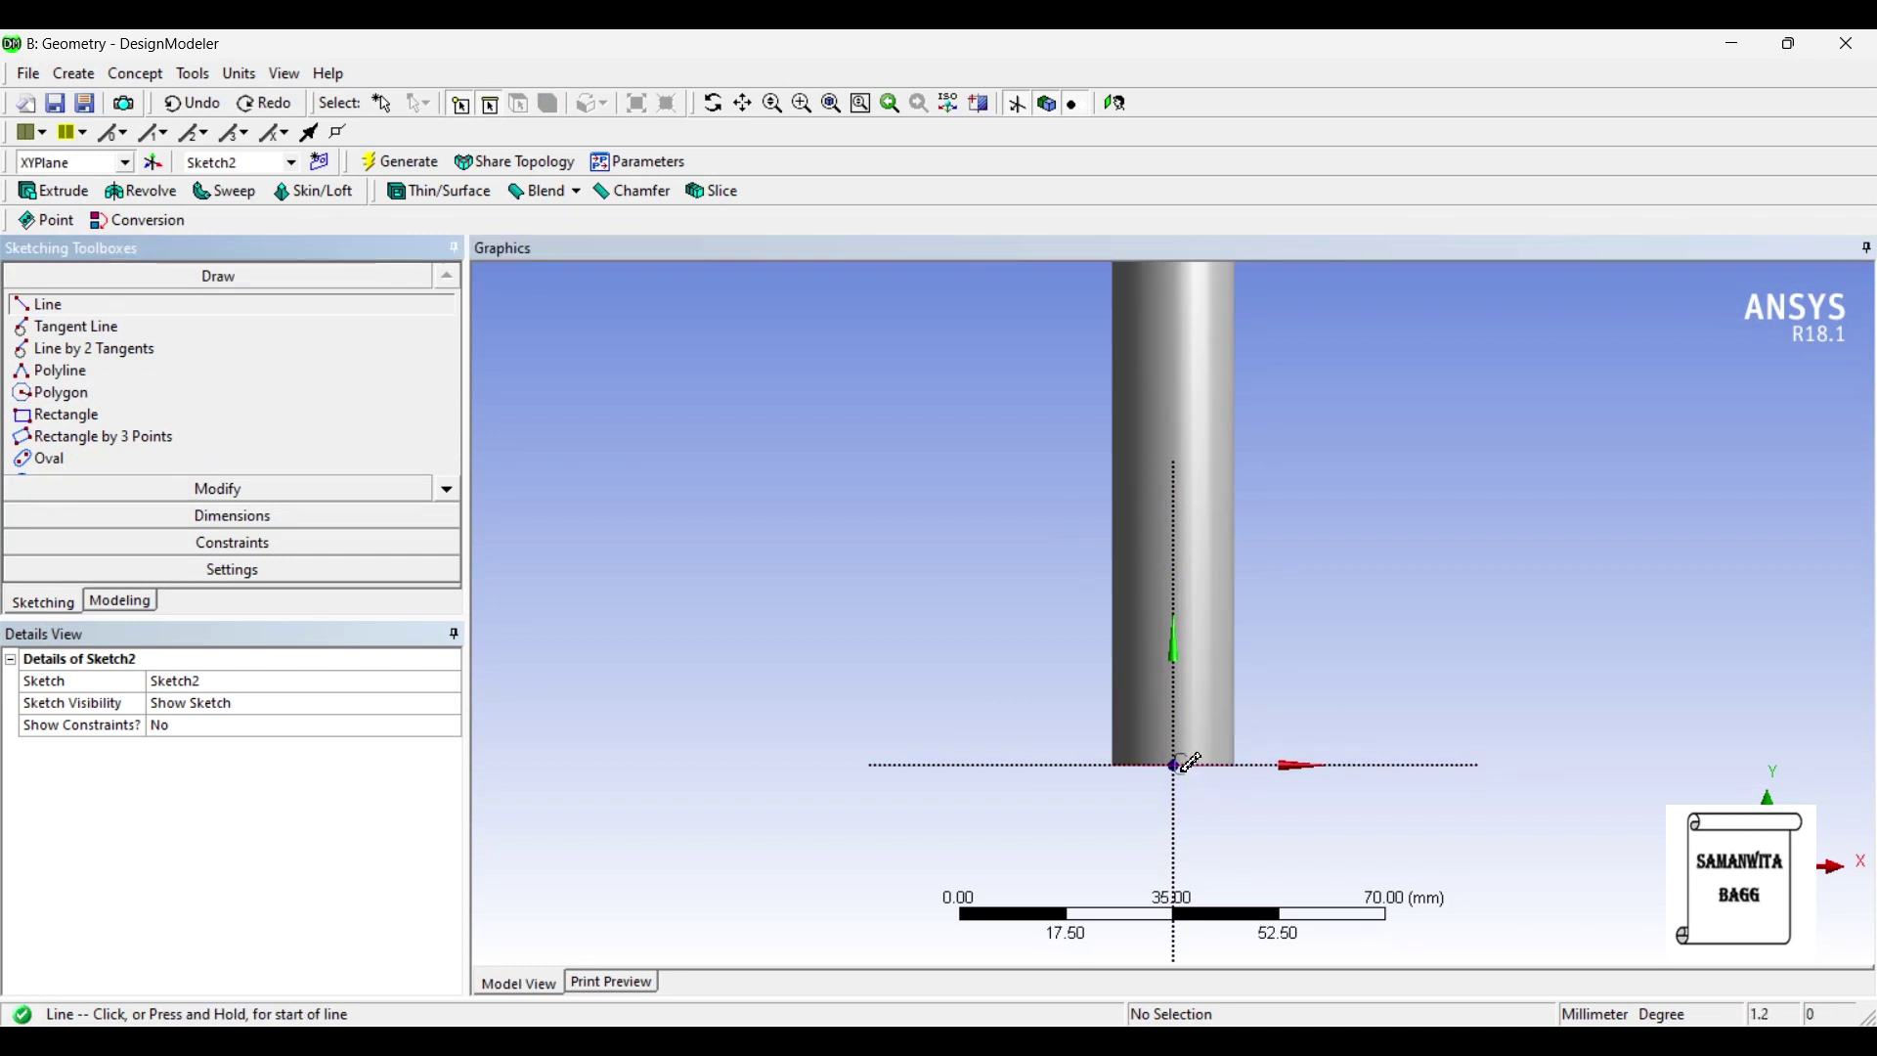
pyautogui.click(1176, 766)
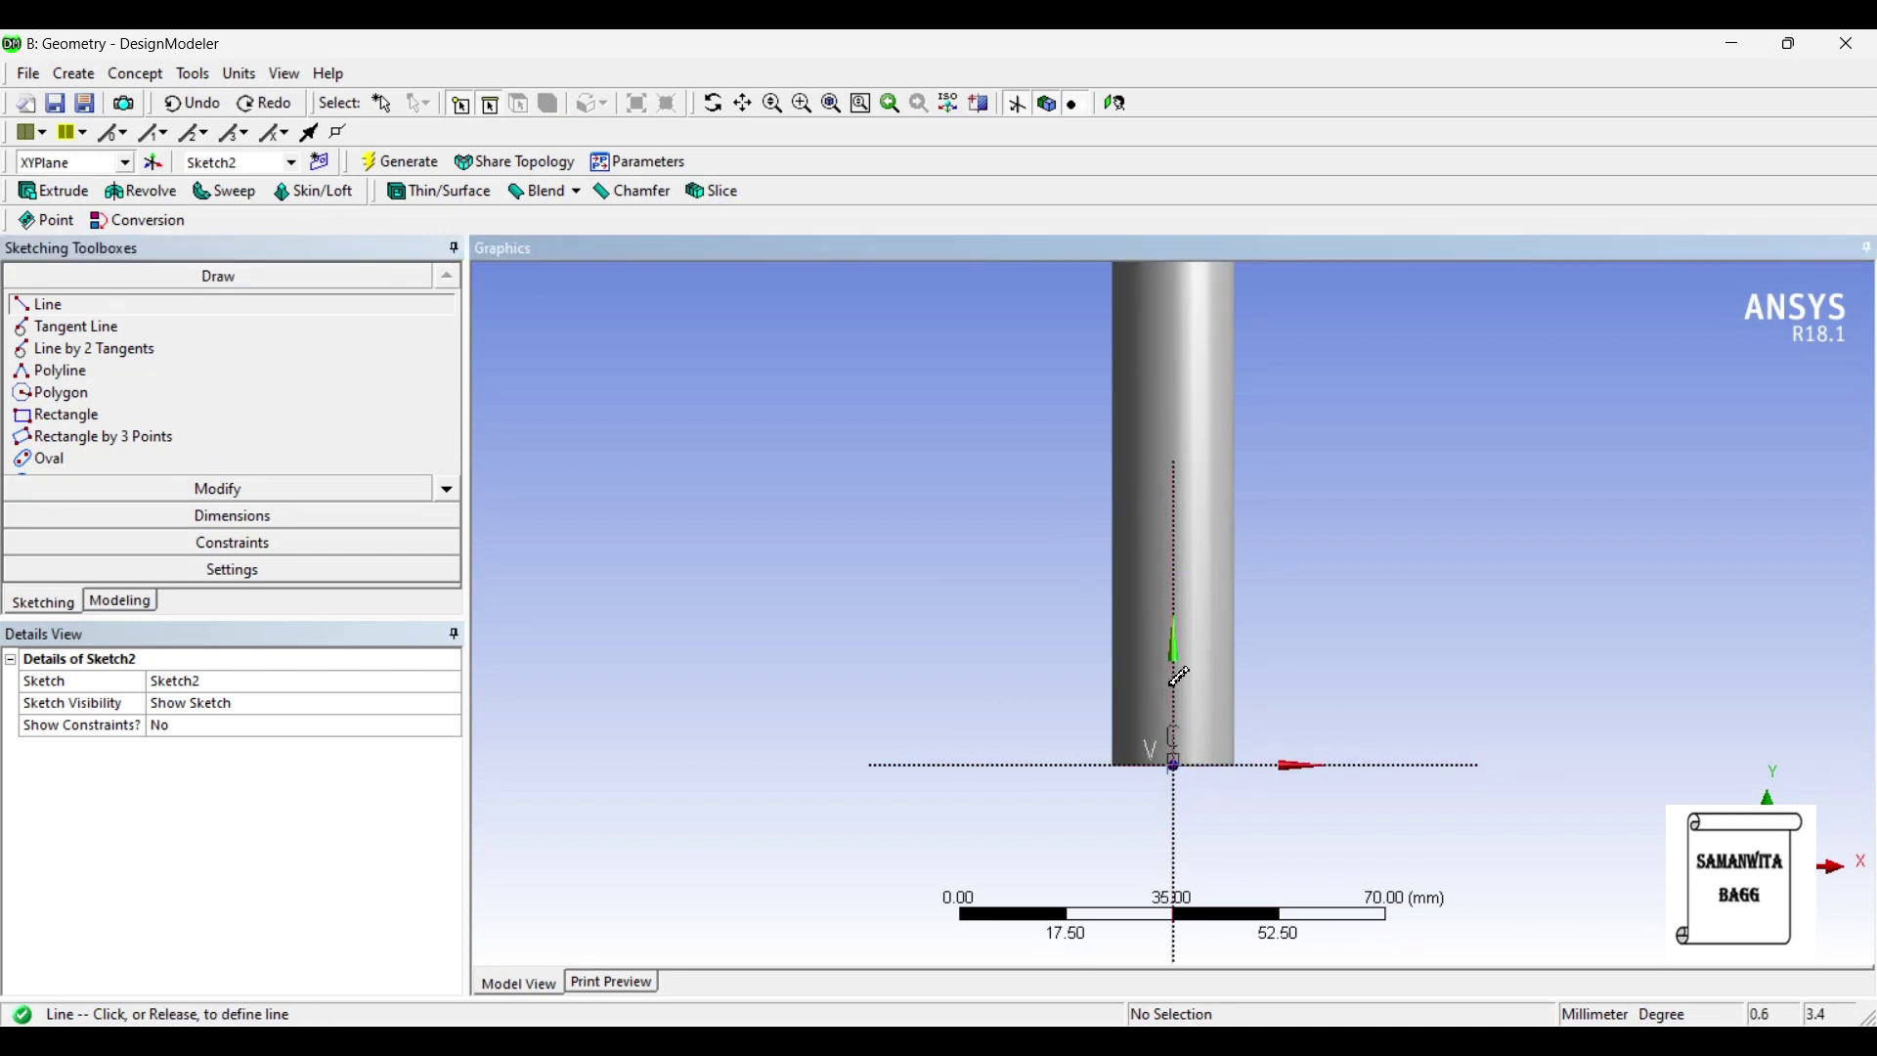
pyautogui.click(1178, 349)
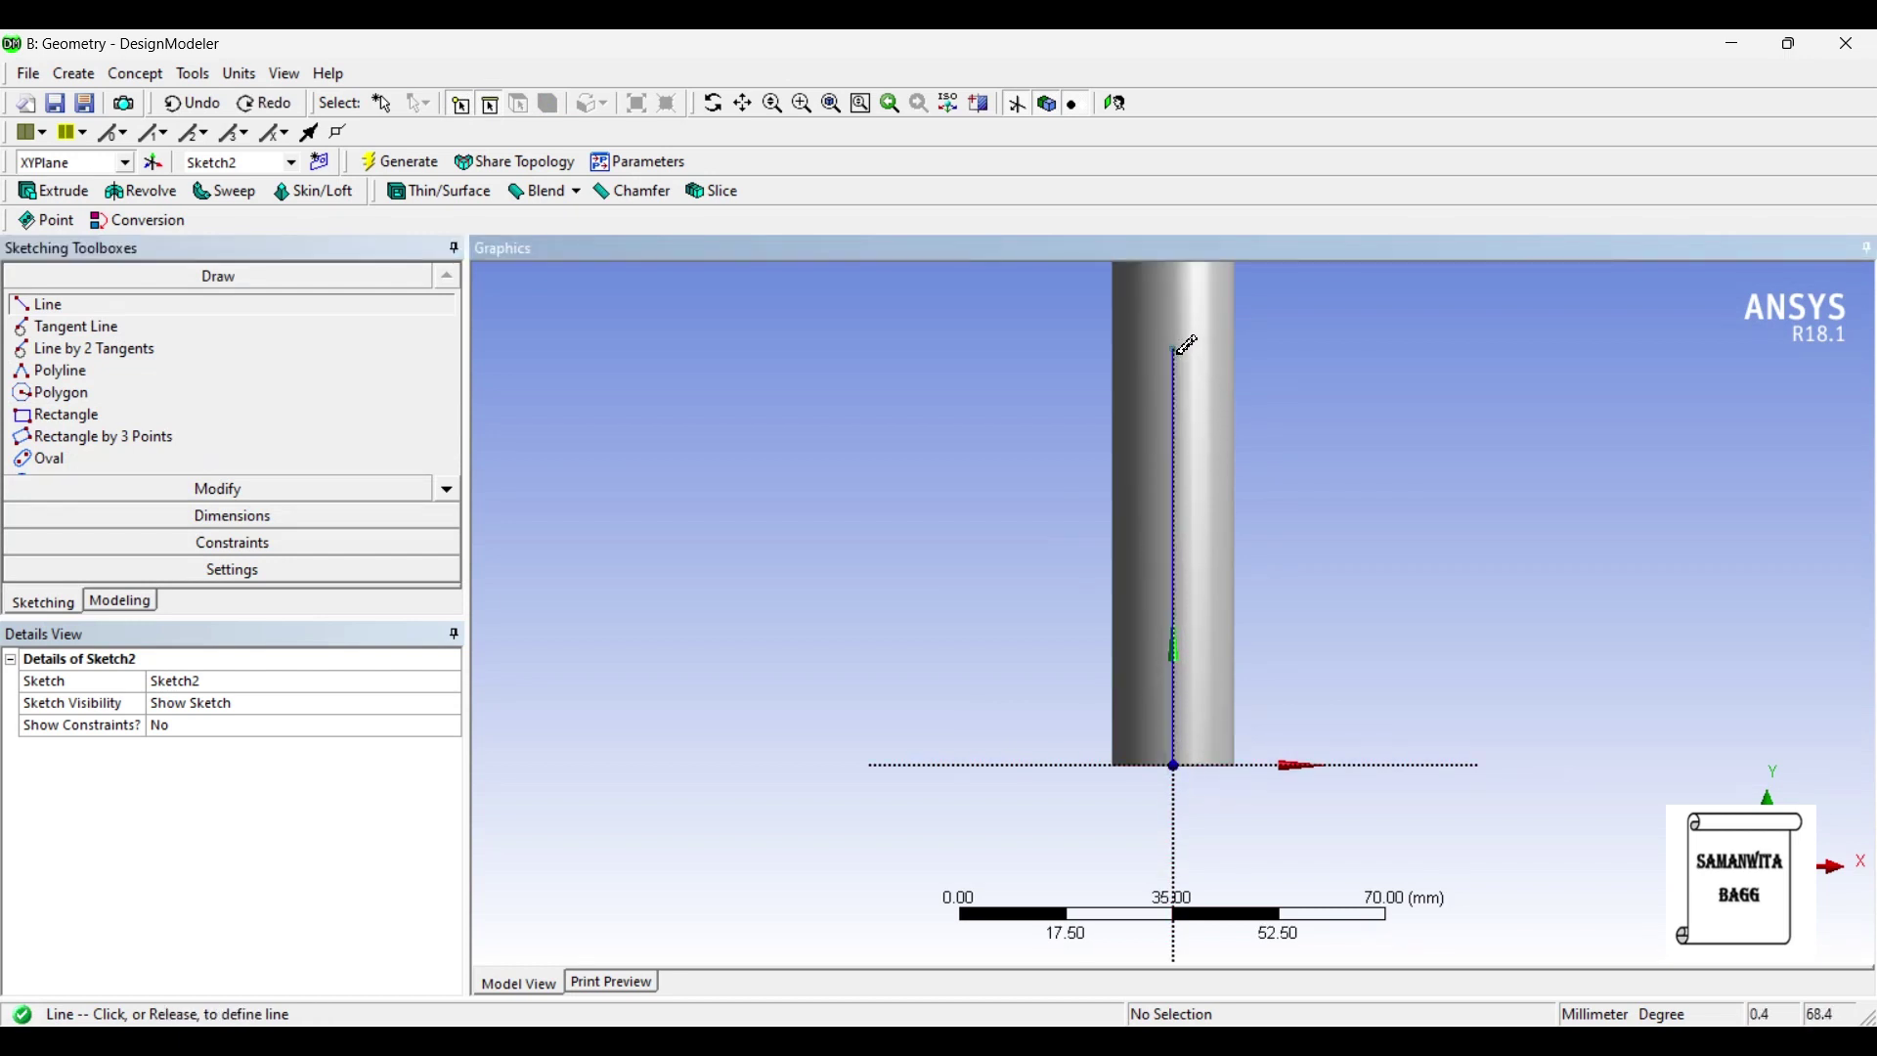
# Dimension the vertical line length V2 as 75 mm and return to the model tree.
pyautogui.click(264, 515)
pyautogui.click(1181, 525)
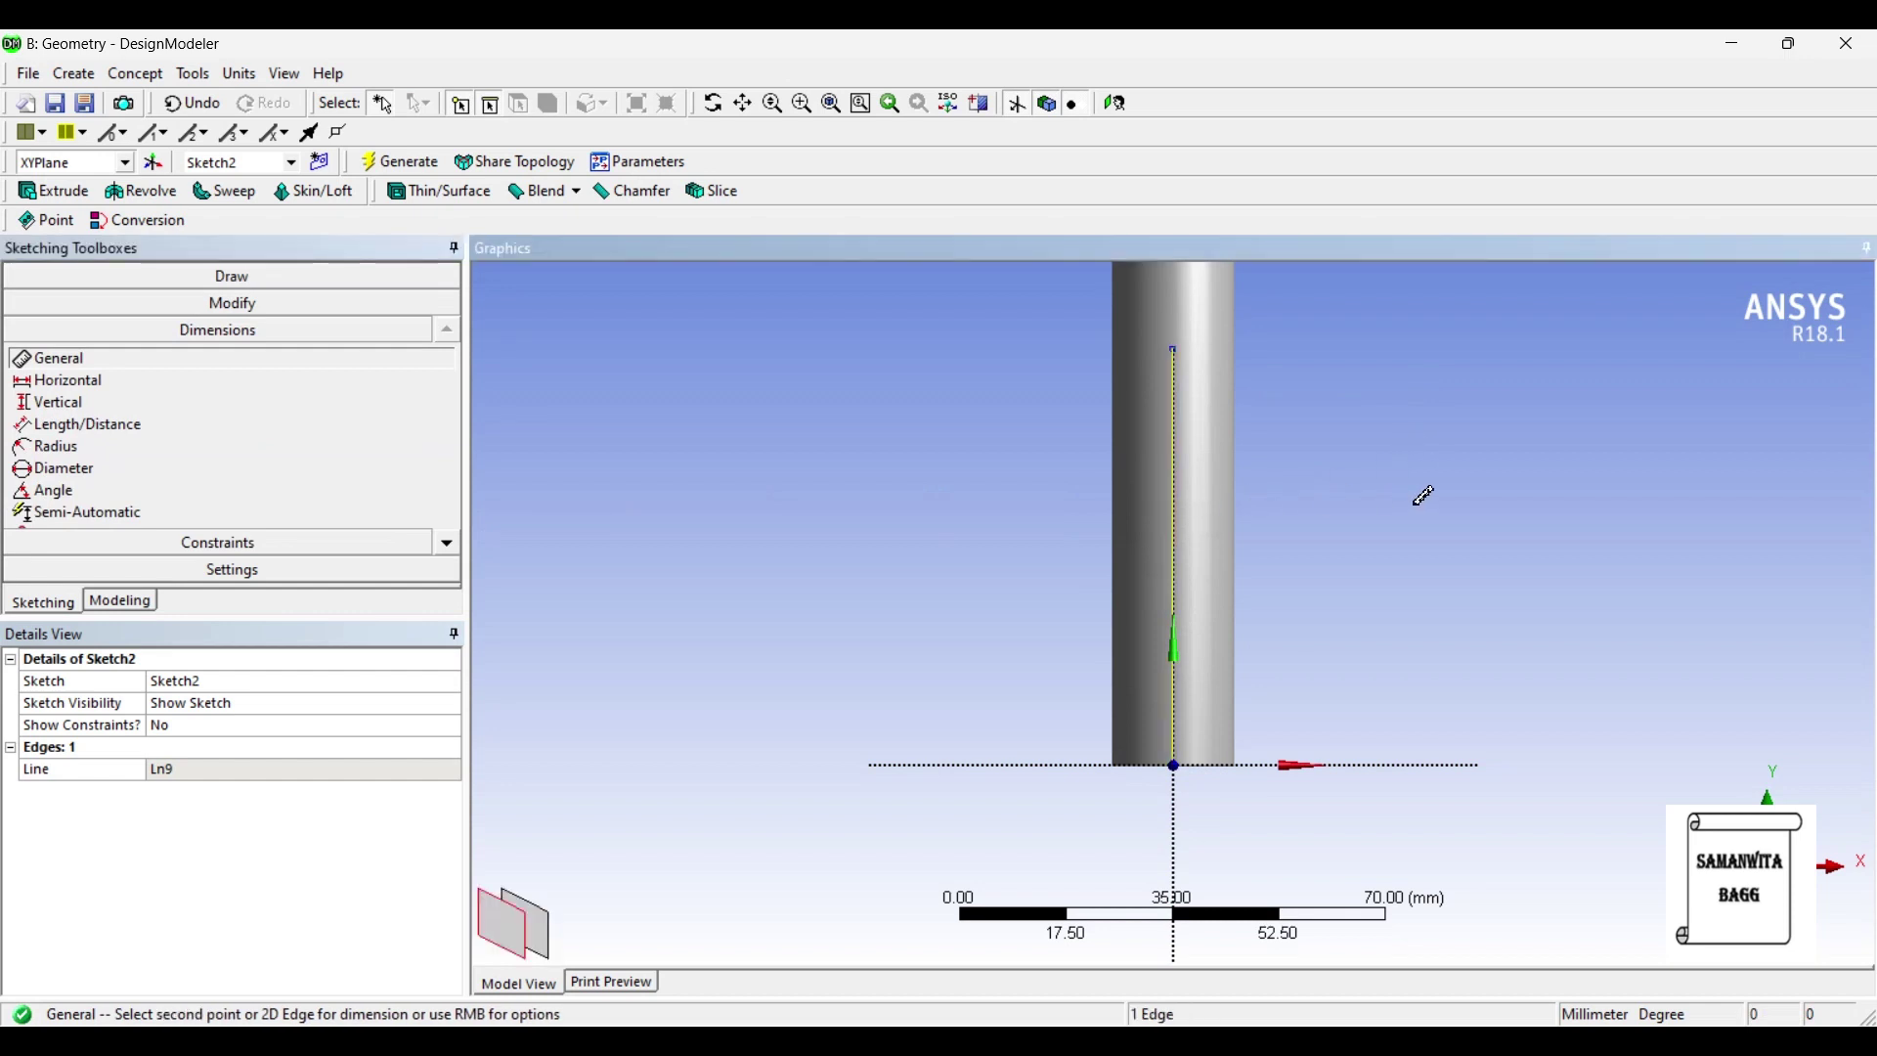
pyautogui.click(1433, 495)
pyautogui.click(178, 773)
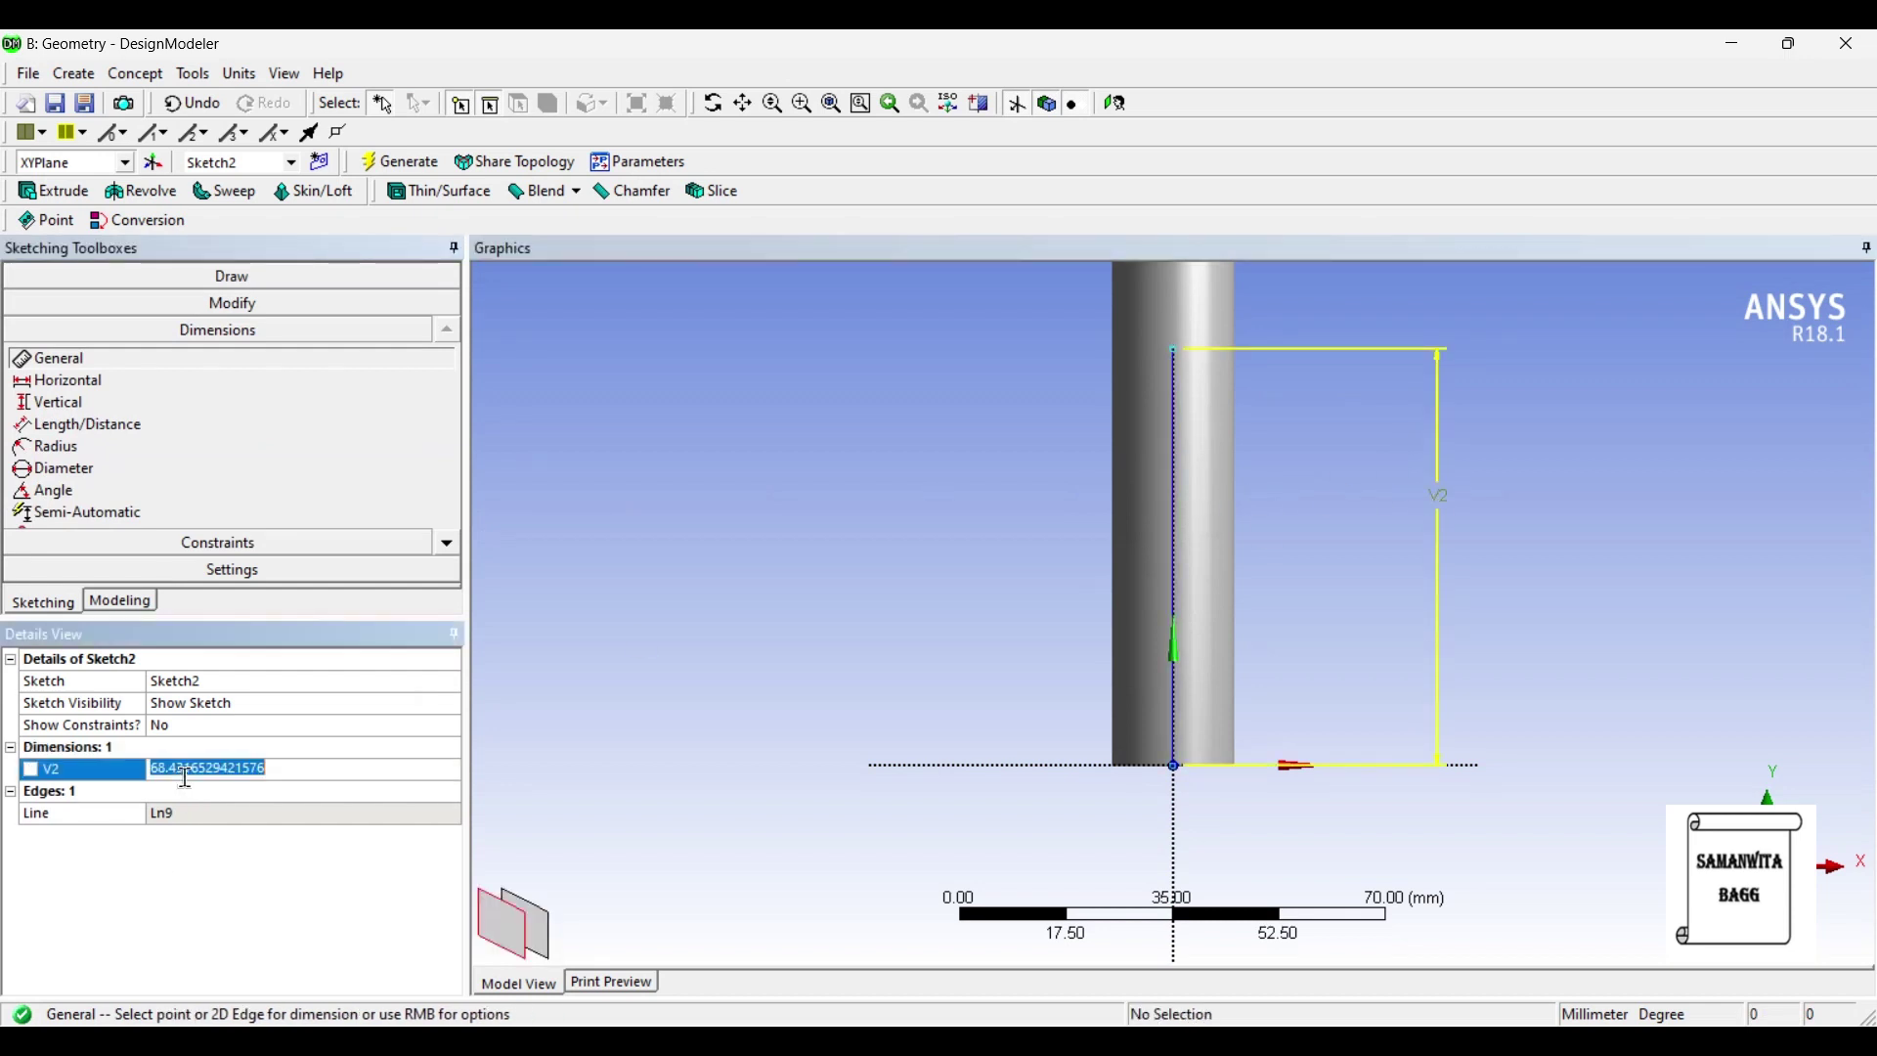
pyautogui.write('75')
pyautogui.press('Return')
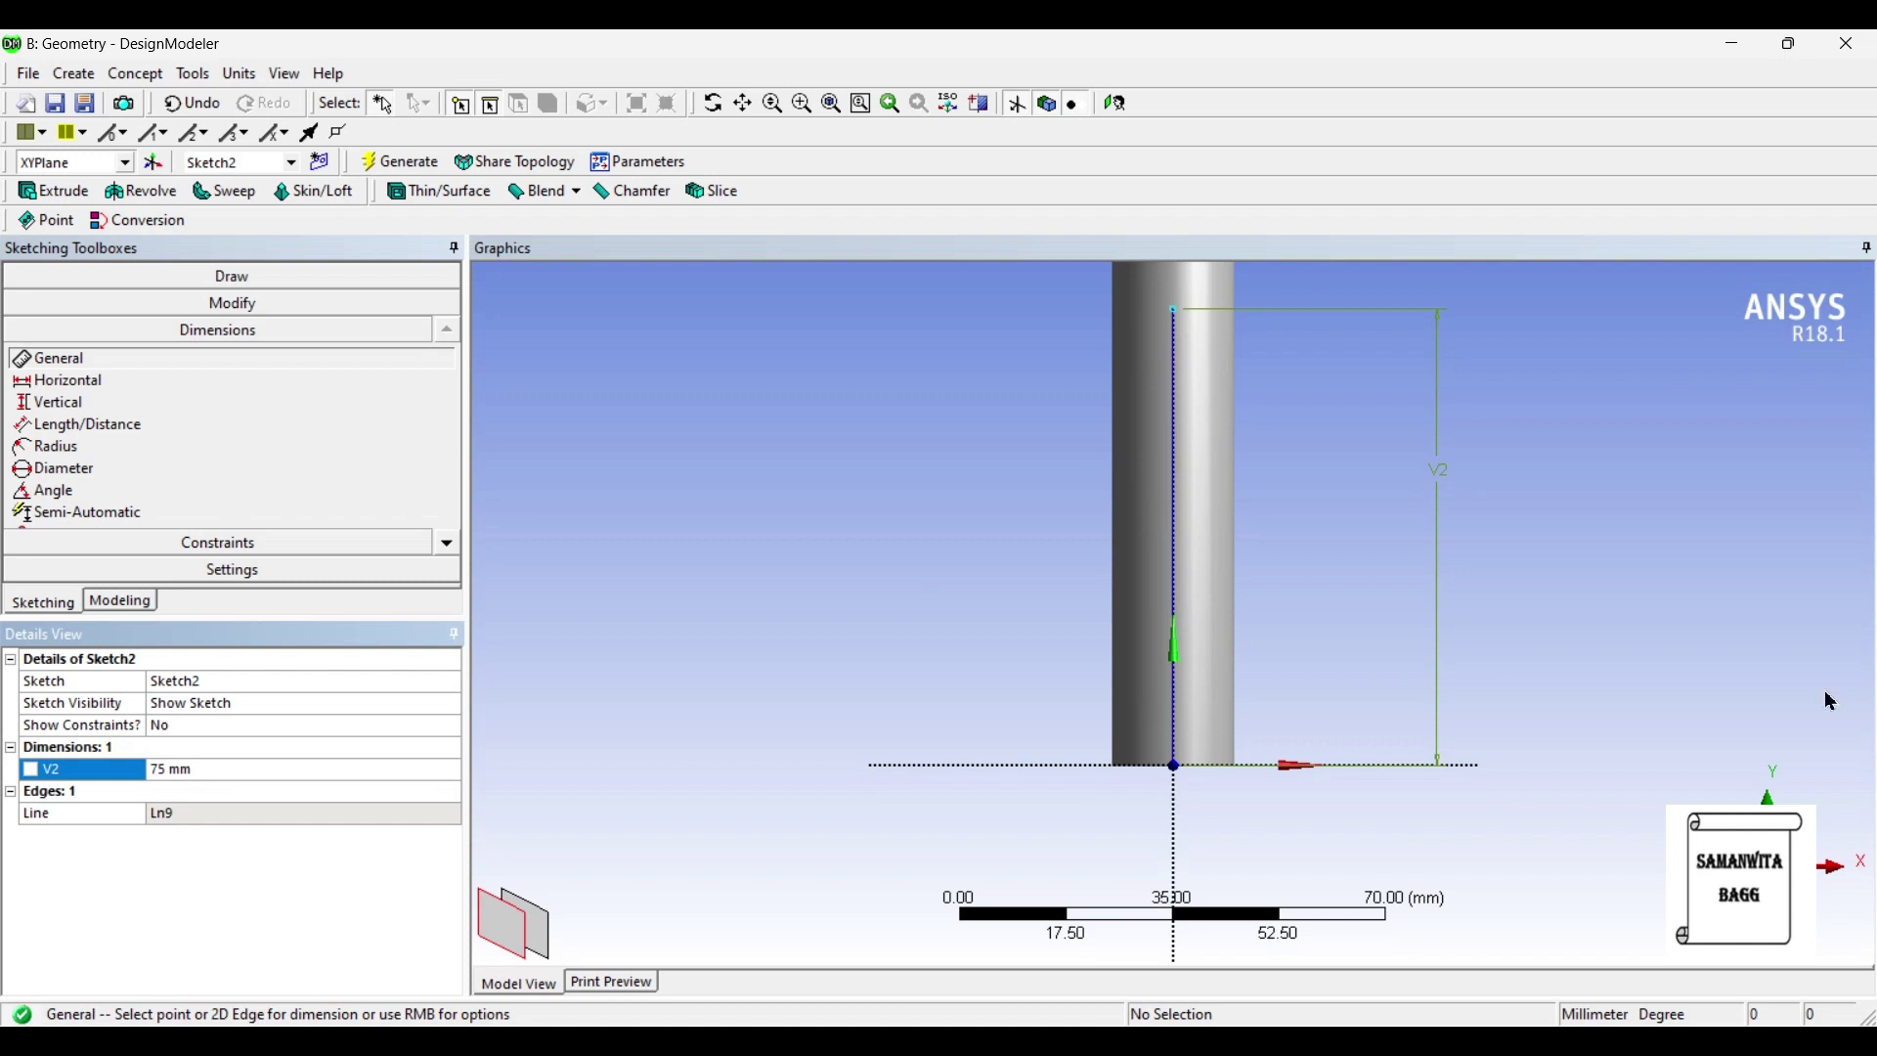
pyautogui.click(135, 608)
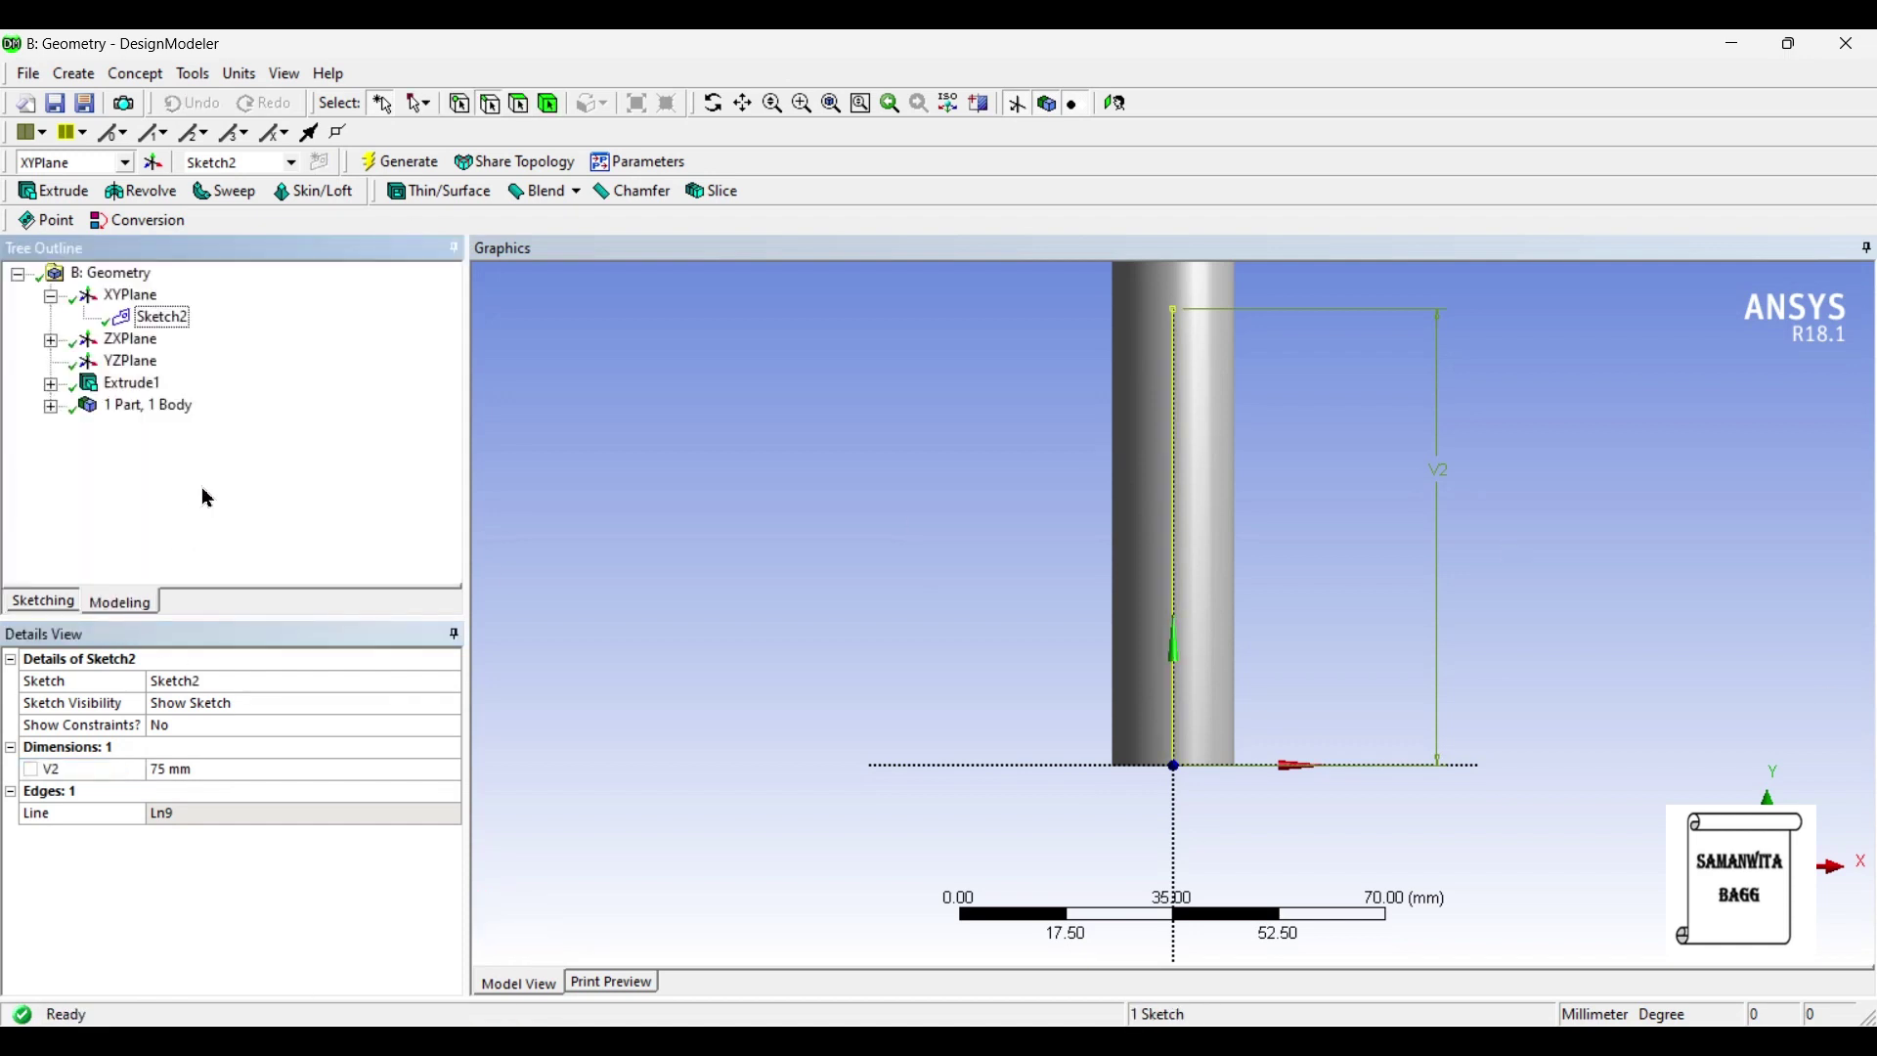
# Create Sketch3 on the ZXPlane and face the view onto it.
pyautogui.click(125, 341)
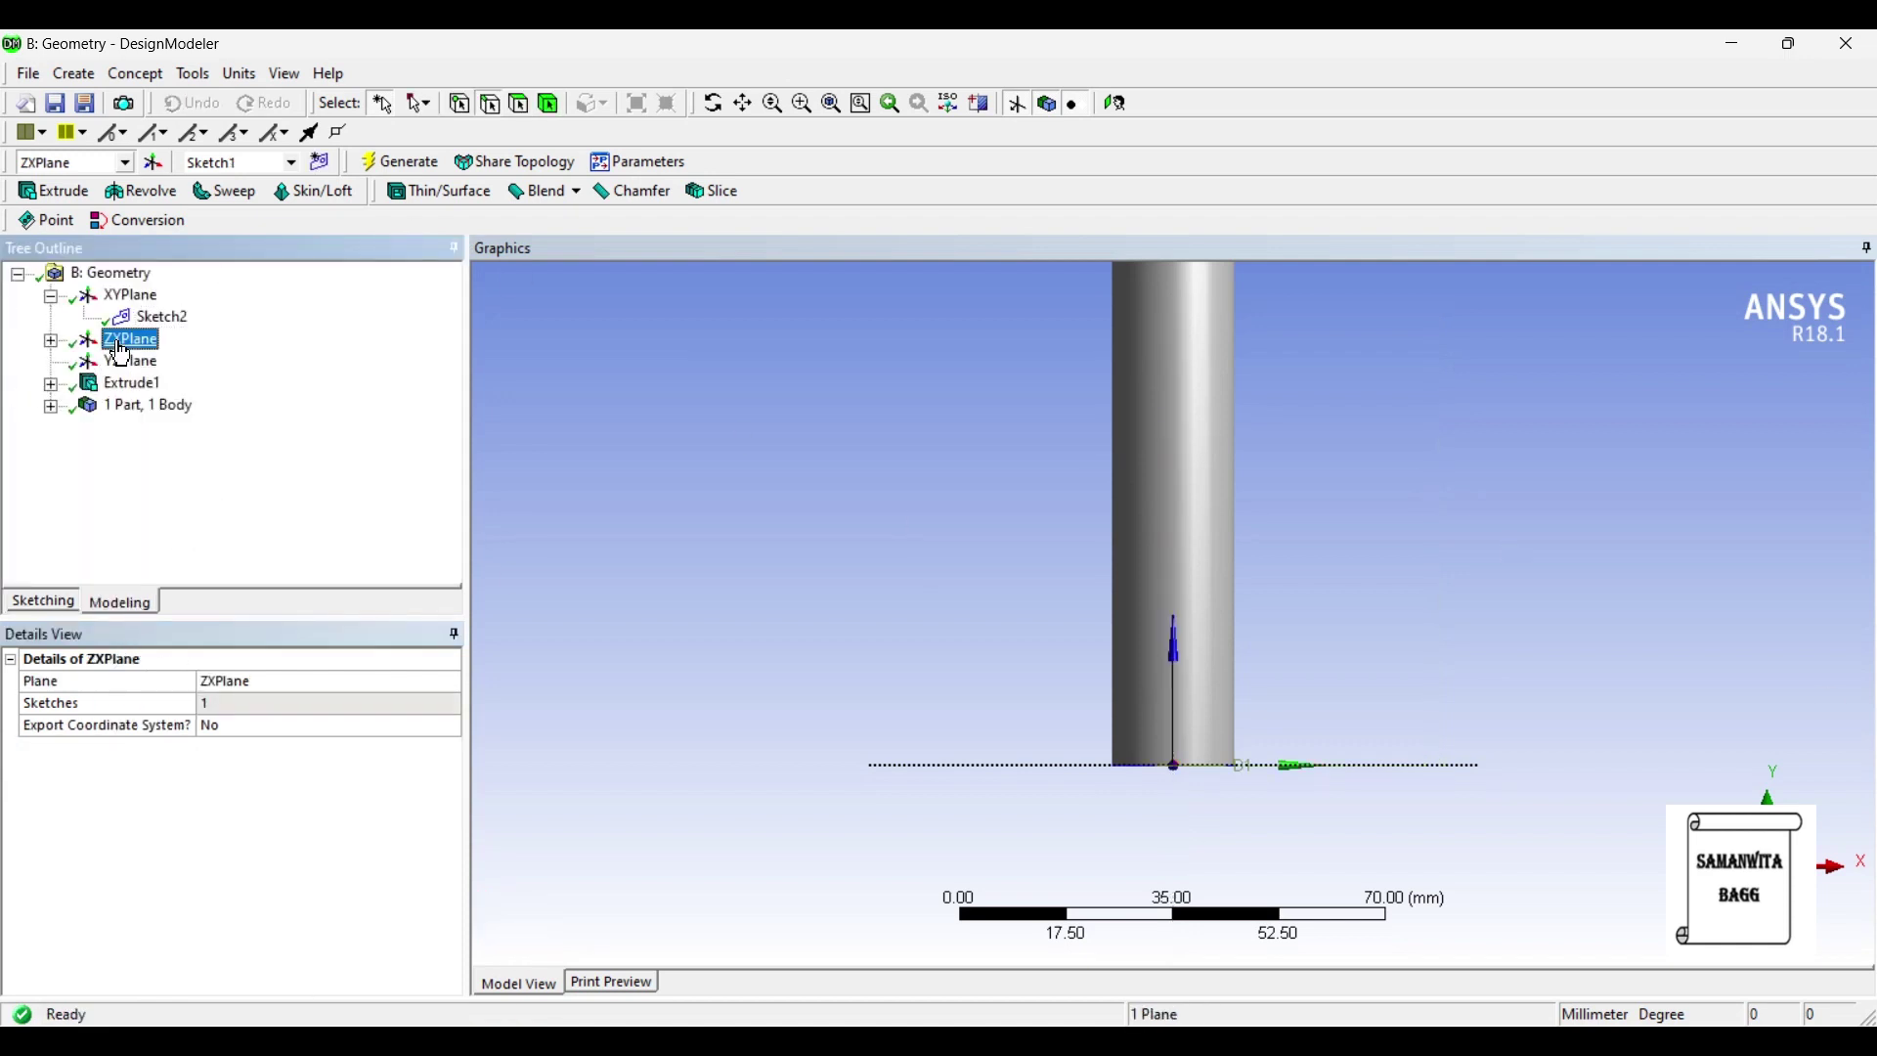
pyautogui.click(51, 341)
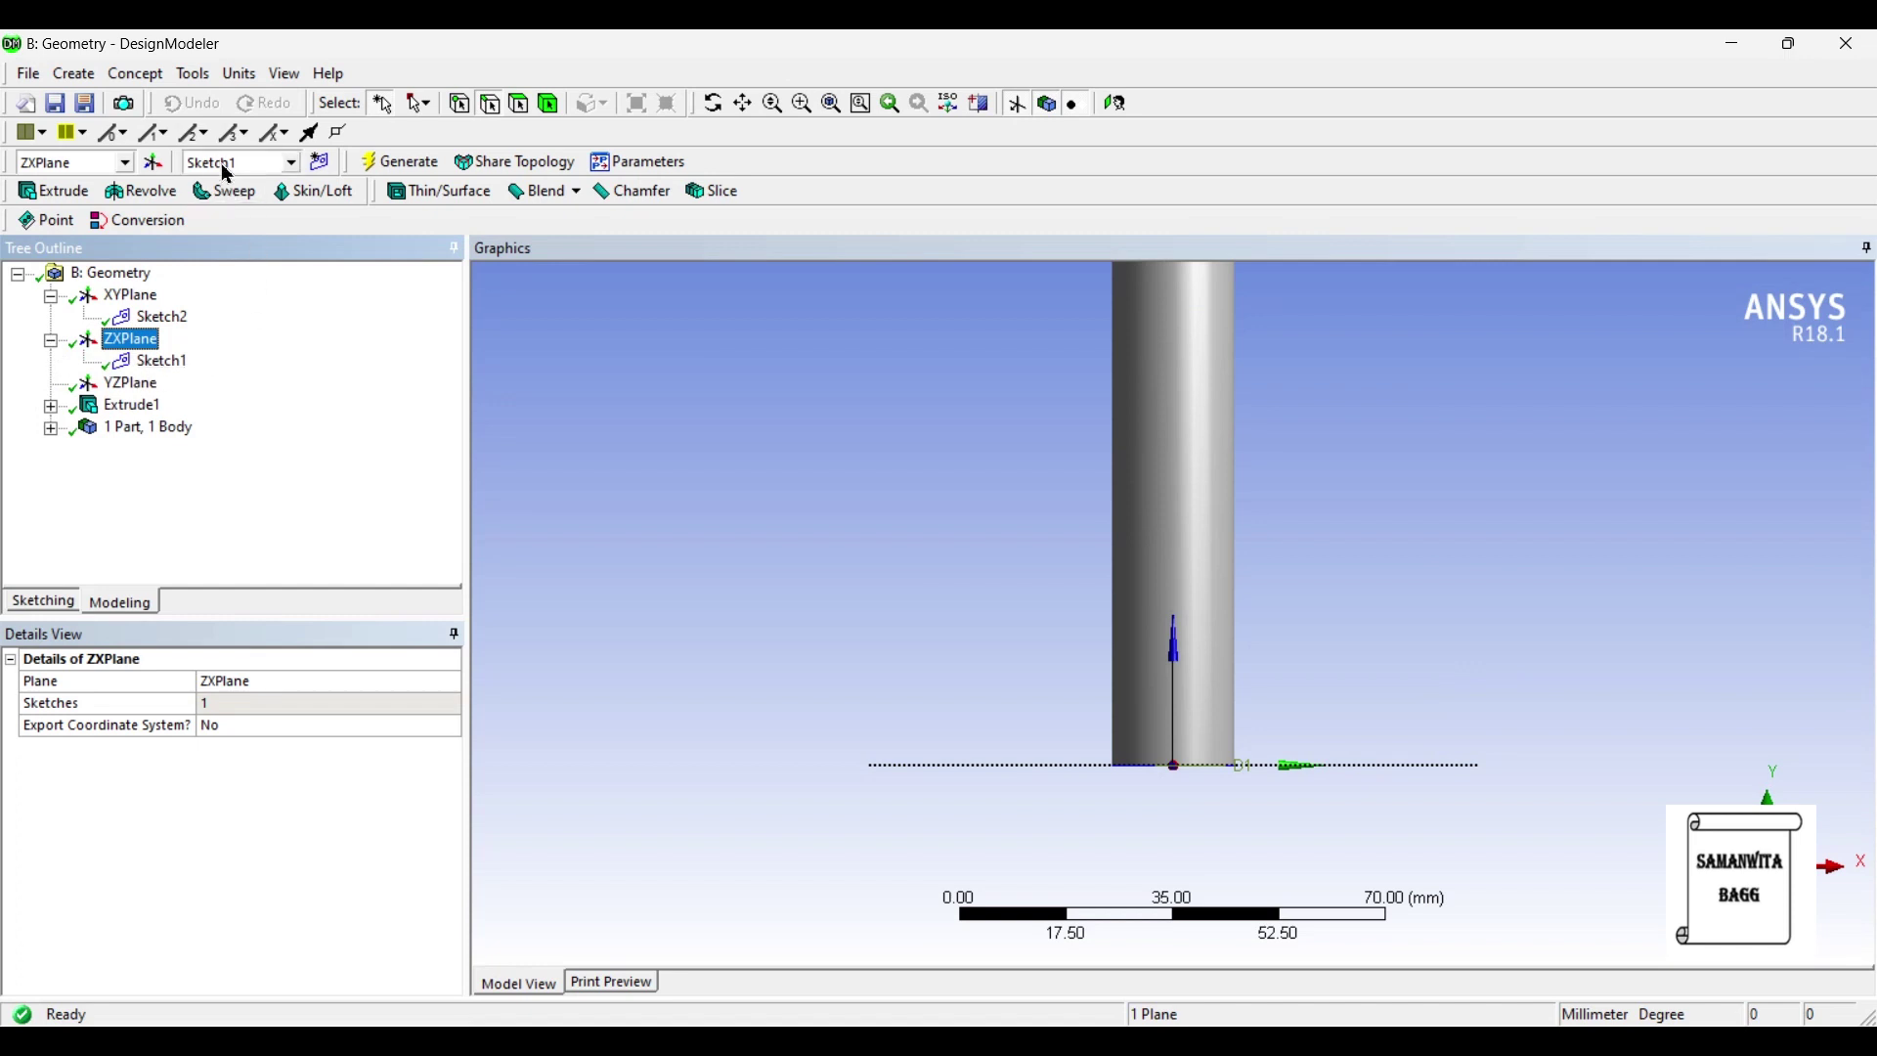
pyautogui.click(321, 163)
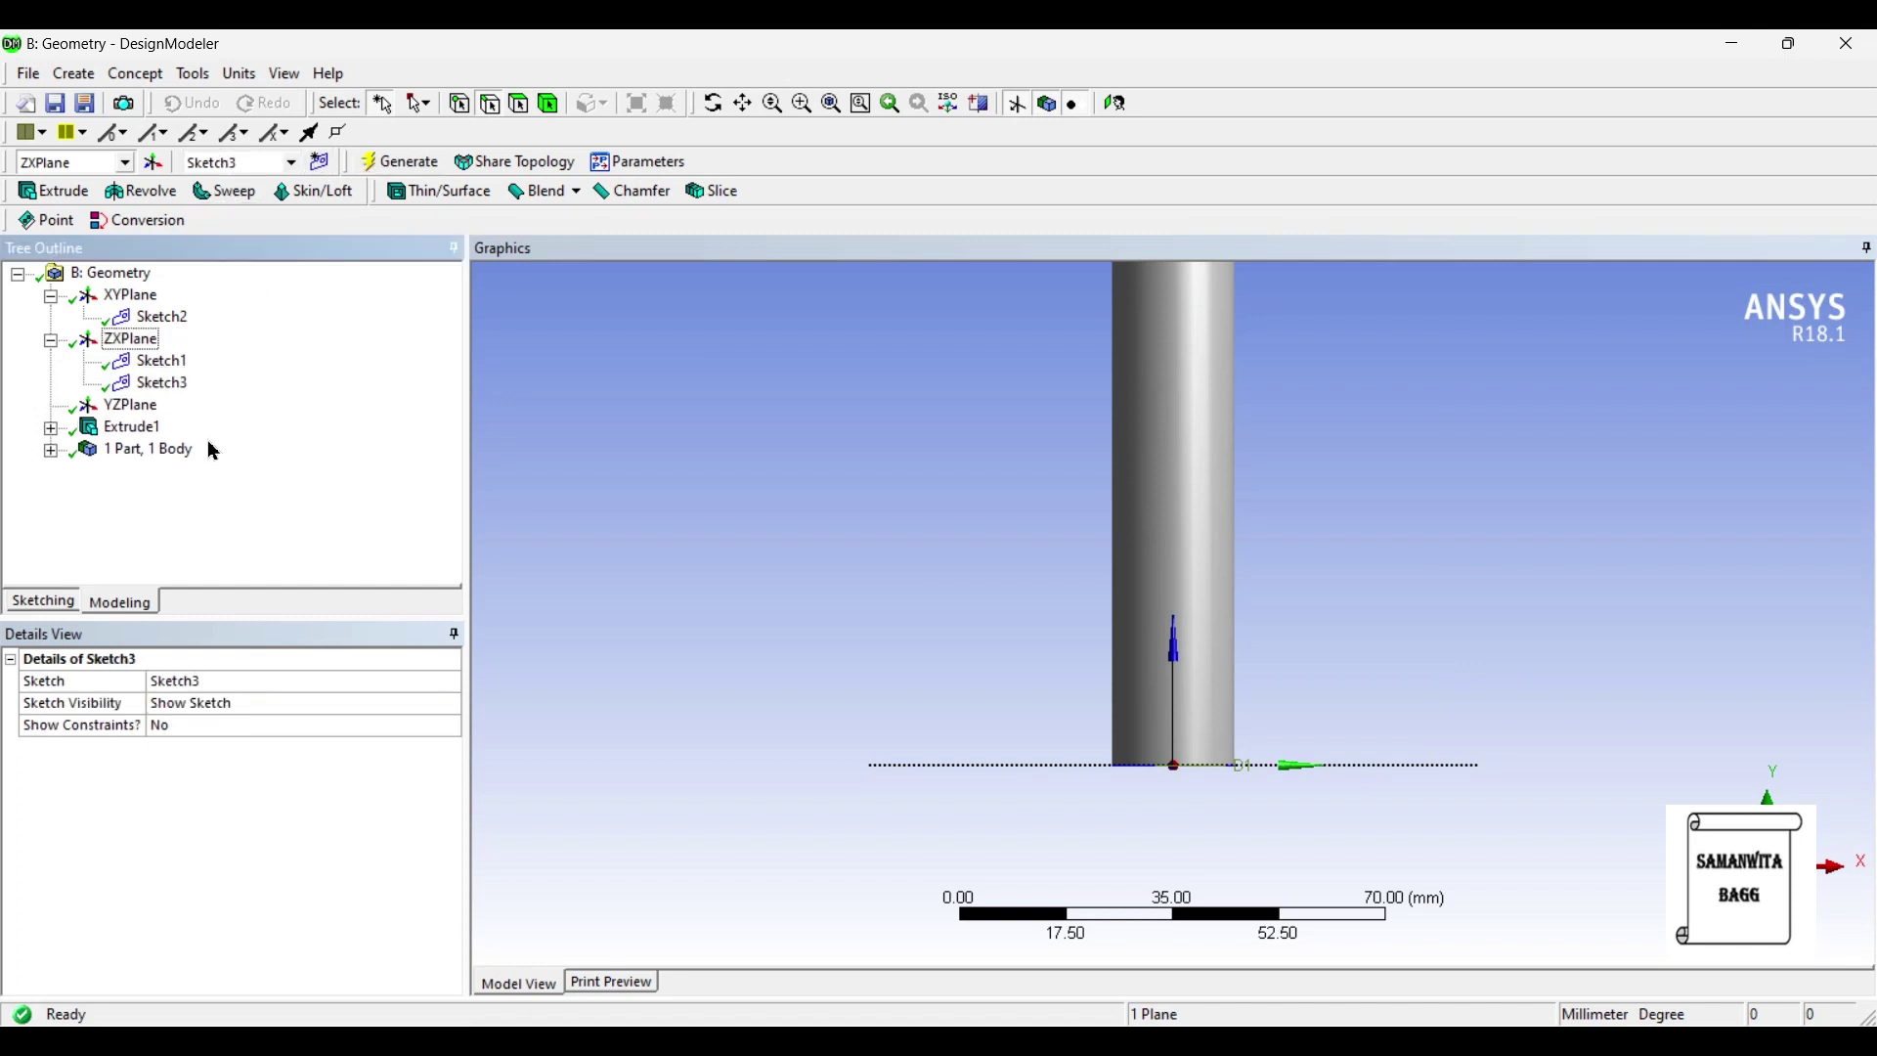
pyautogui.click(176, 383)
pyautogui.click(1117, 108)
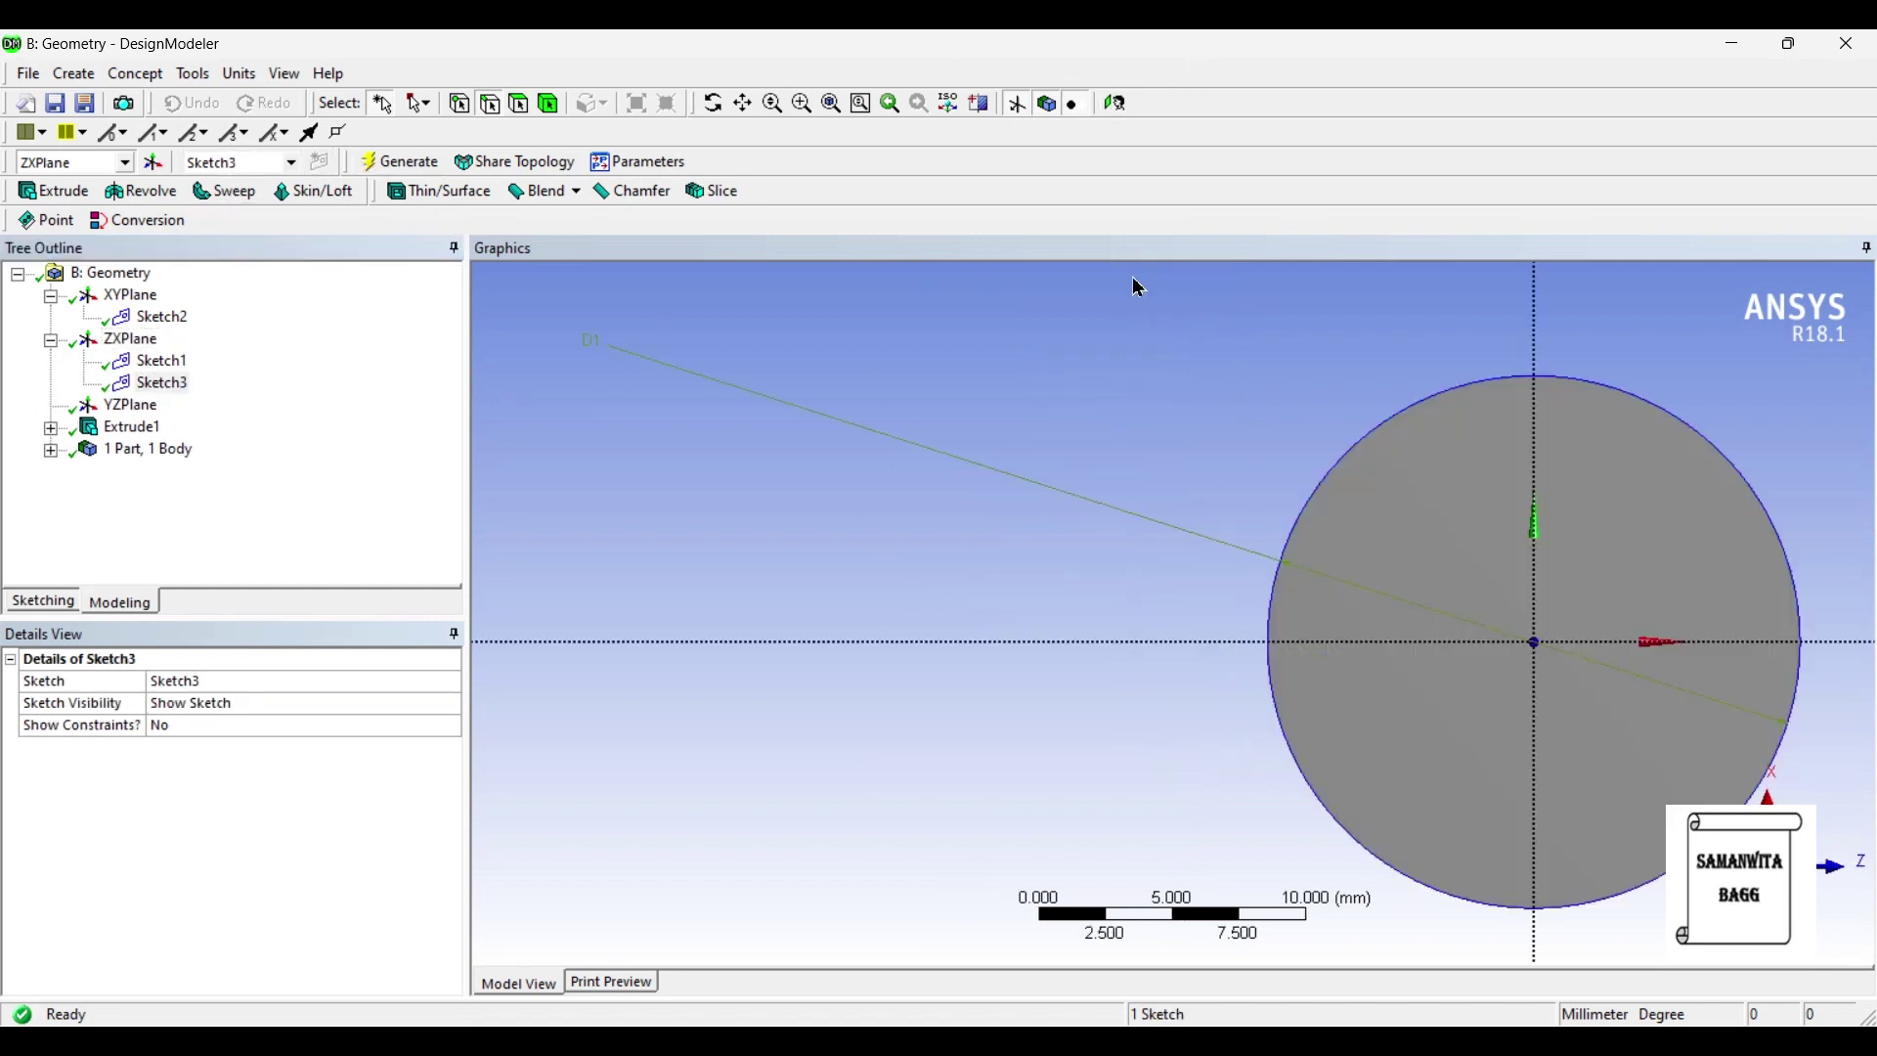
# Draw a circle beside the cylinder section and set its diameter D2 to 20 mm.
pyautogui.click(44, 602)
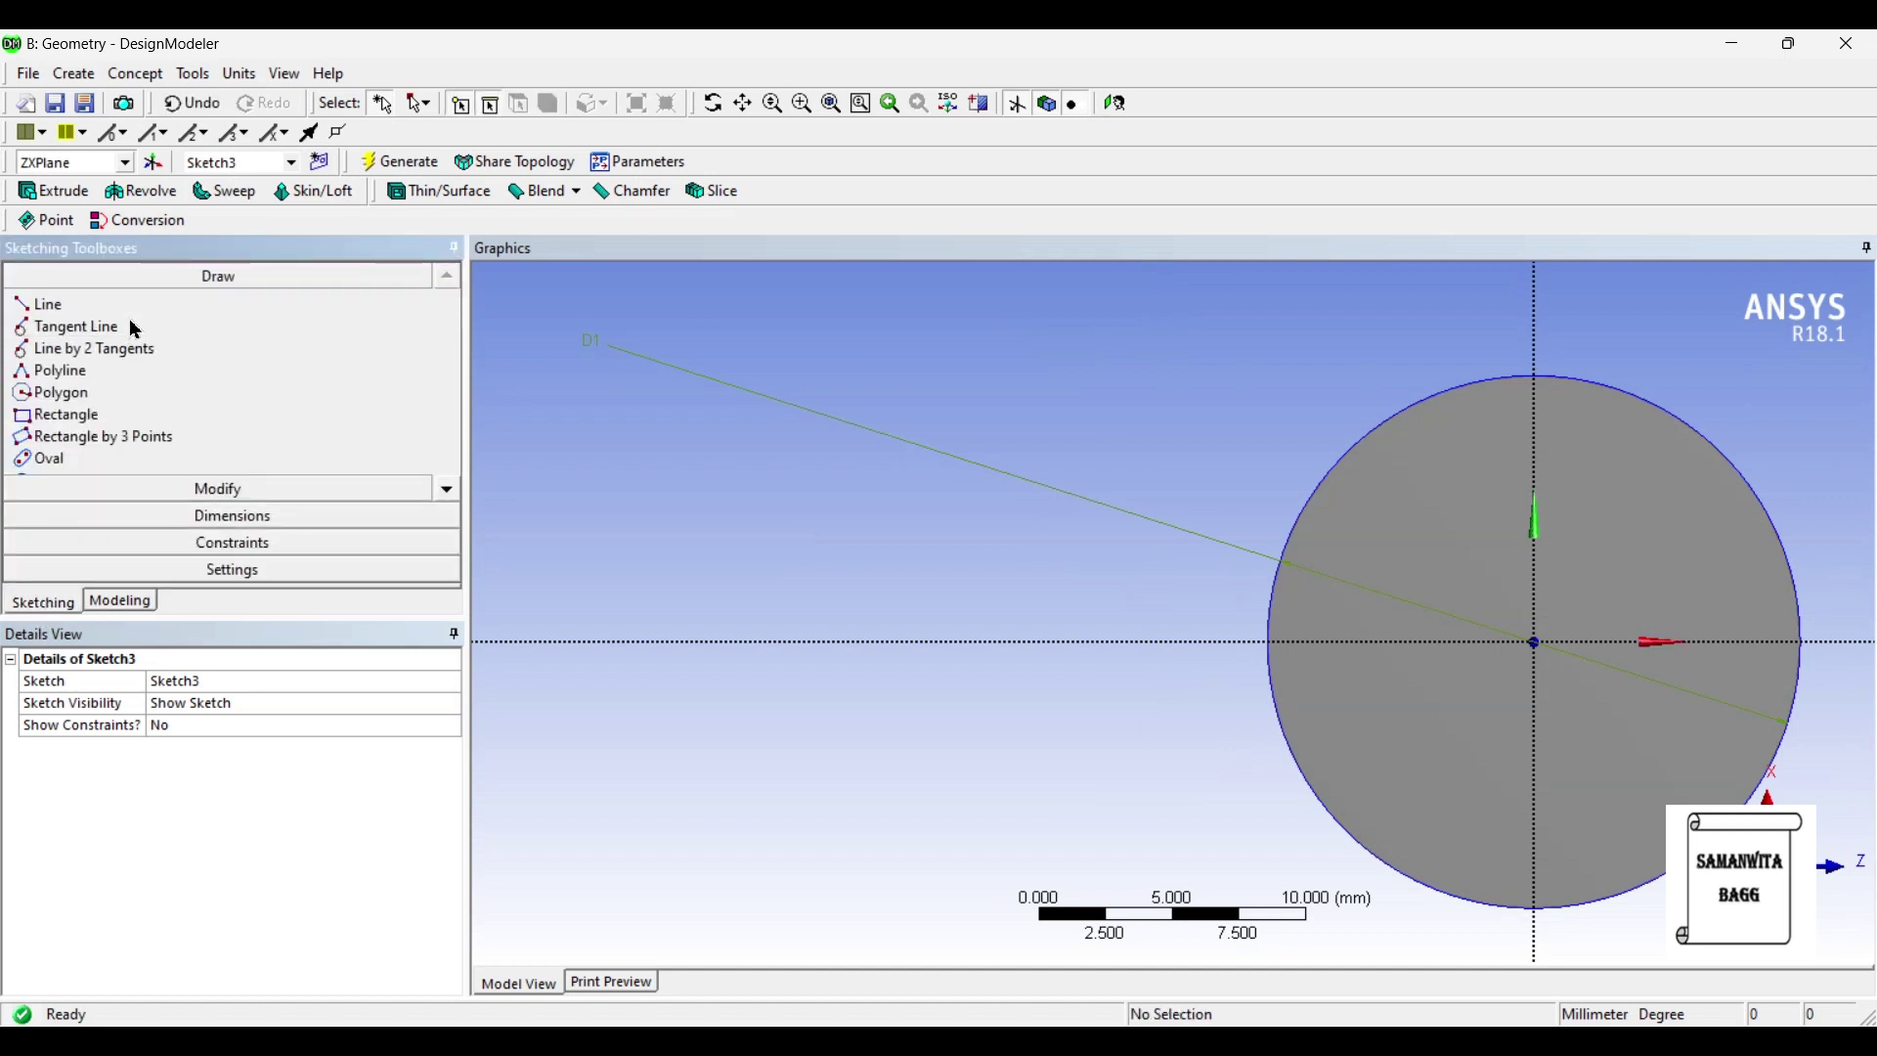
pyautogui.click(447, 491)
pyautogui.click(446, 491)
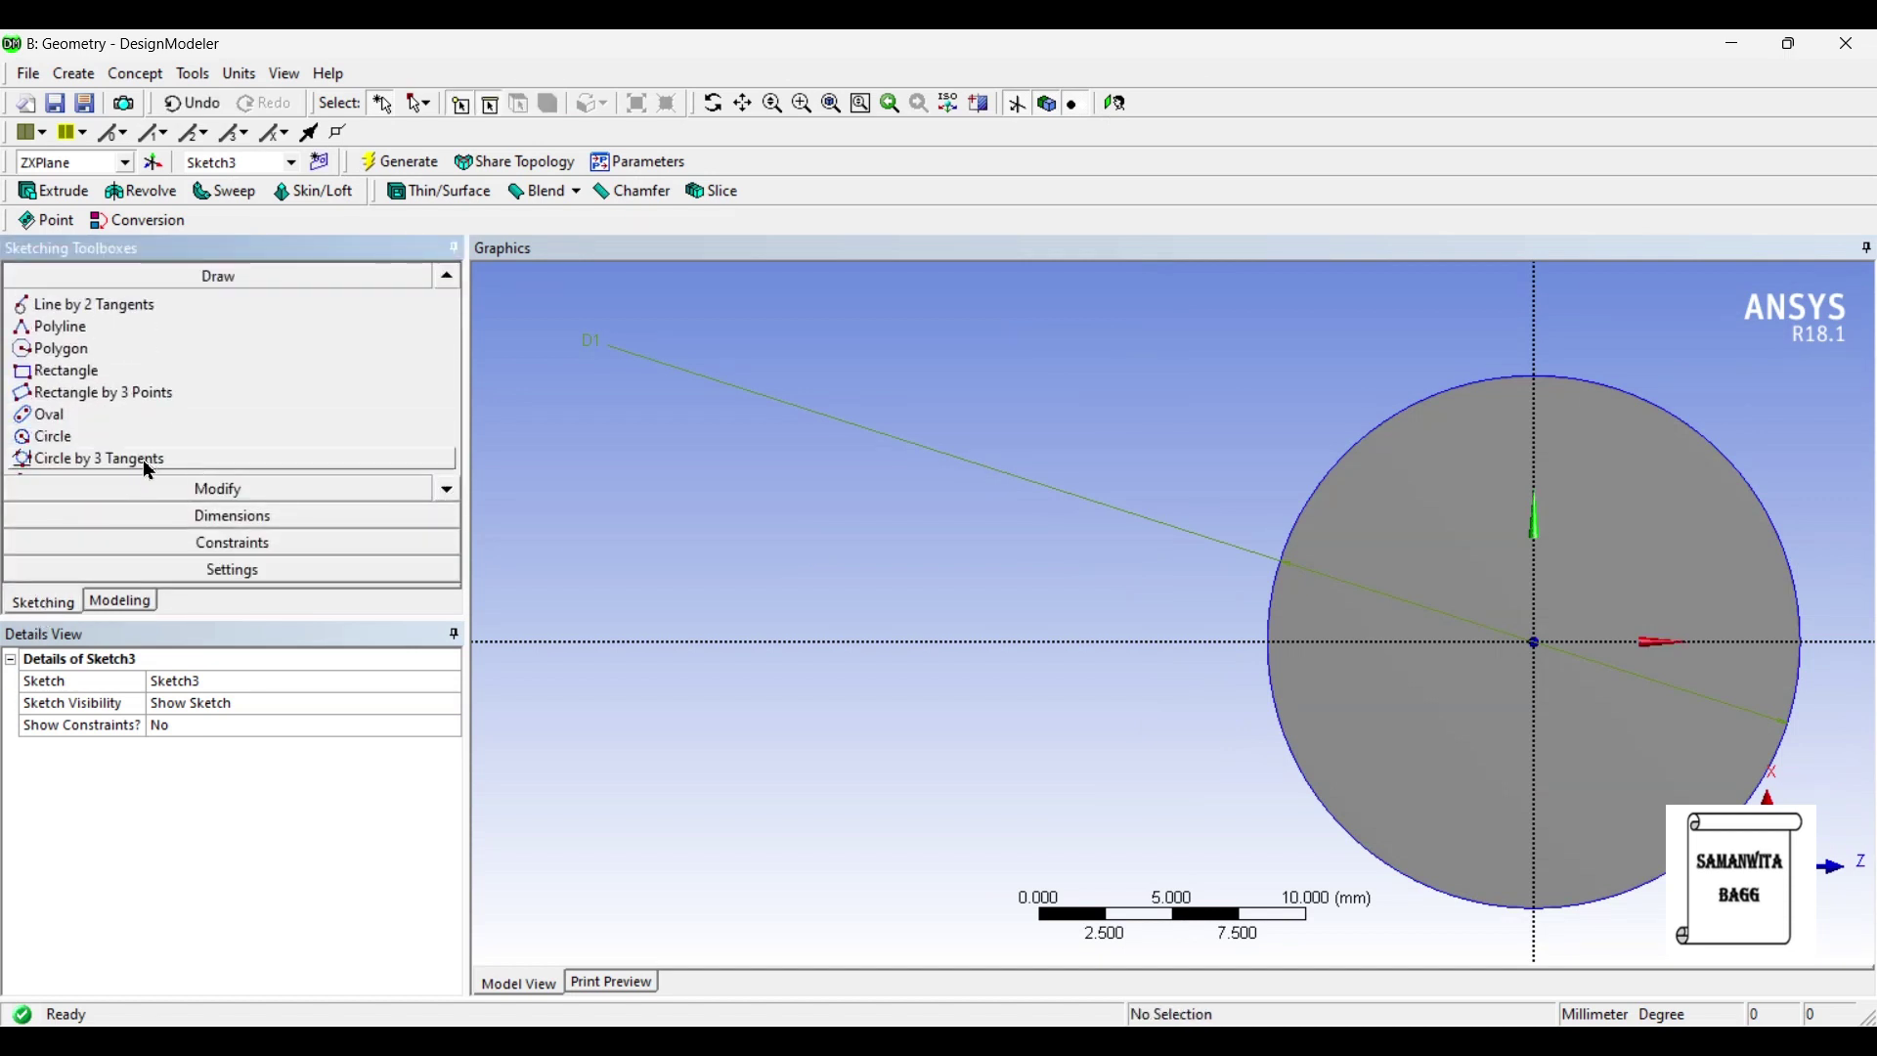
pyautogui.click(94, 436)
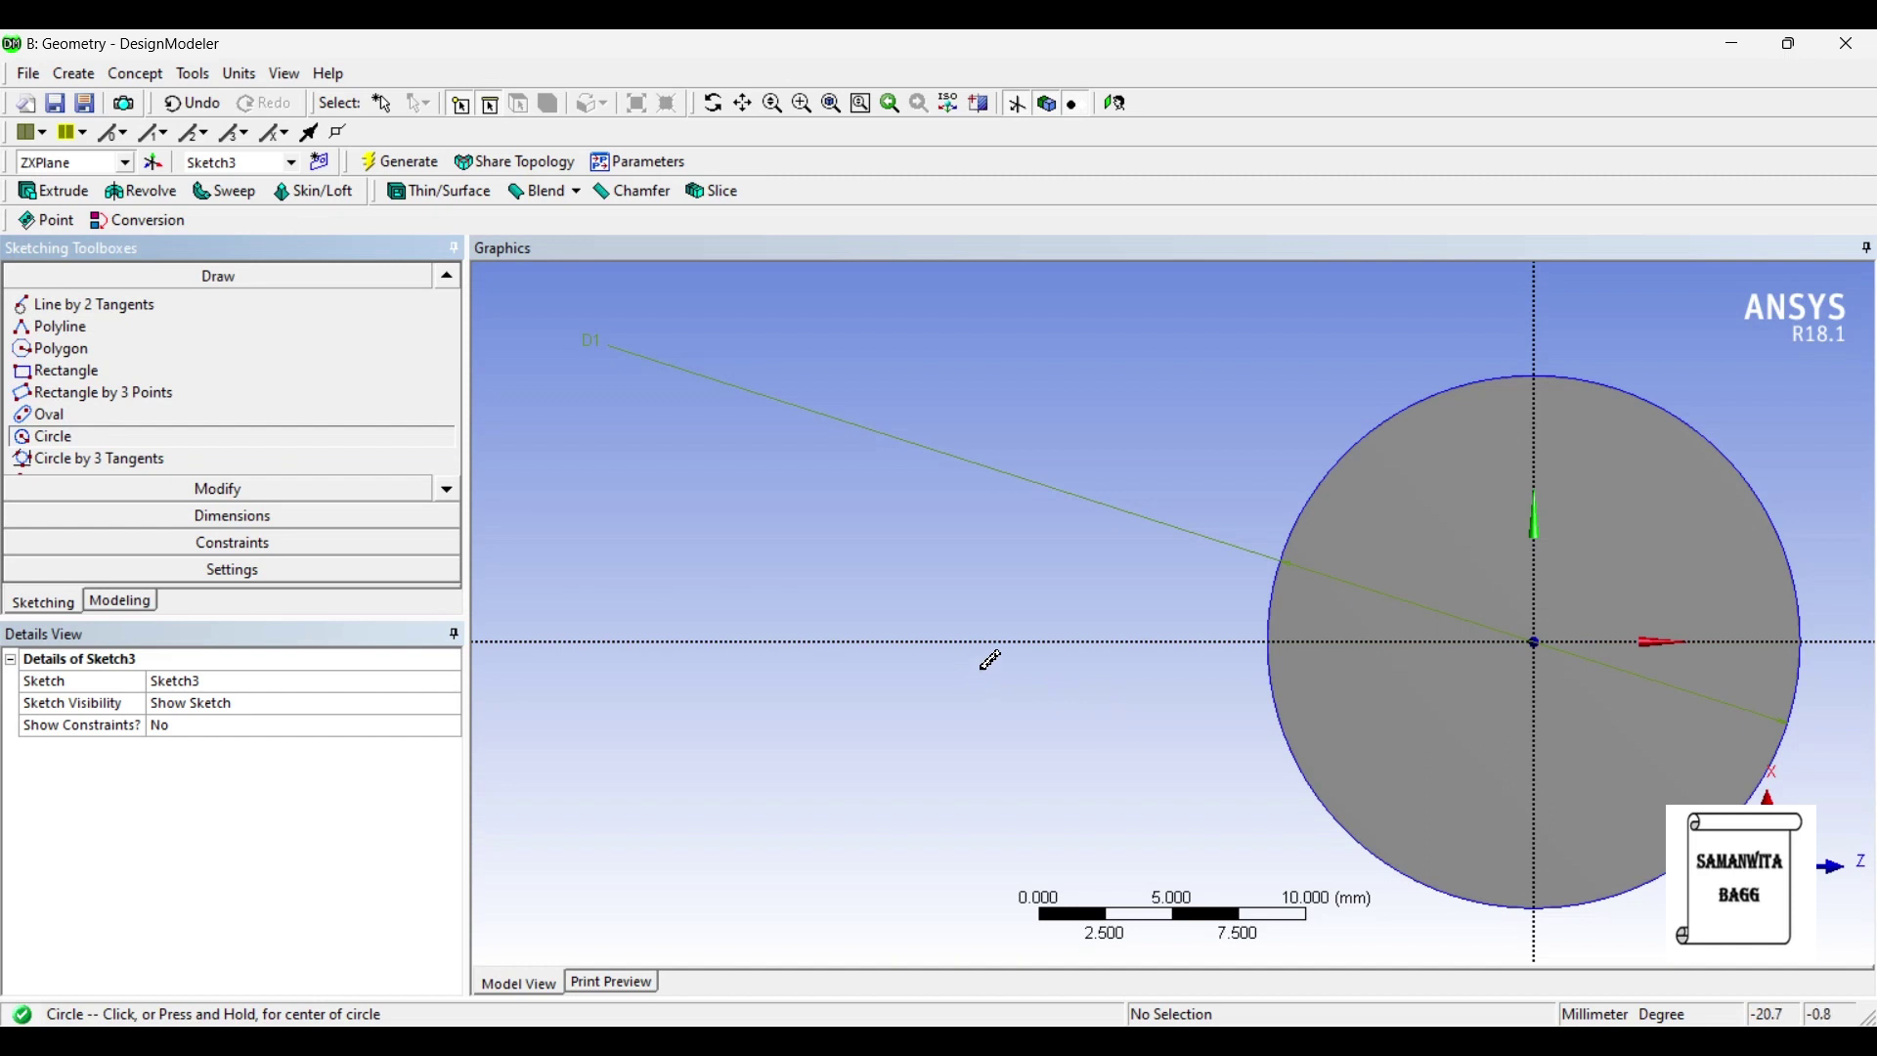
pyautogui.click(994, 642)
pyautogui.click(1087, 747)
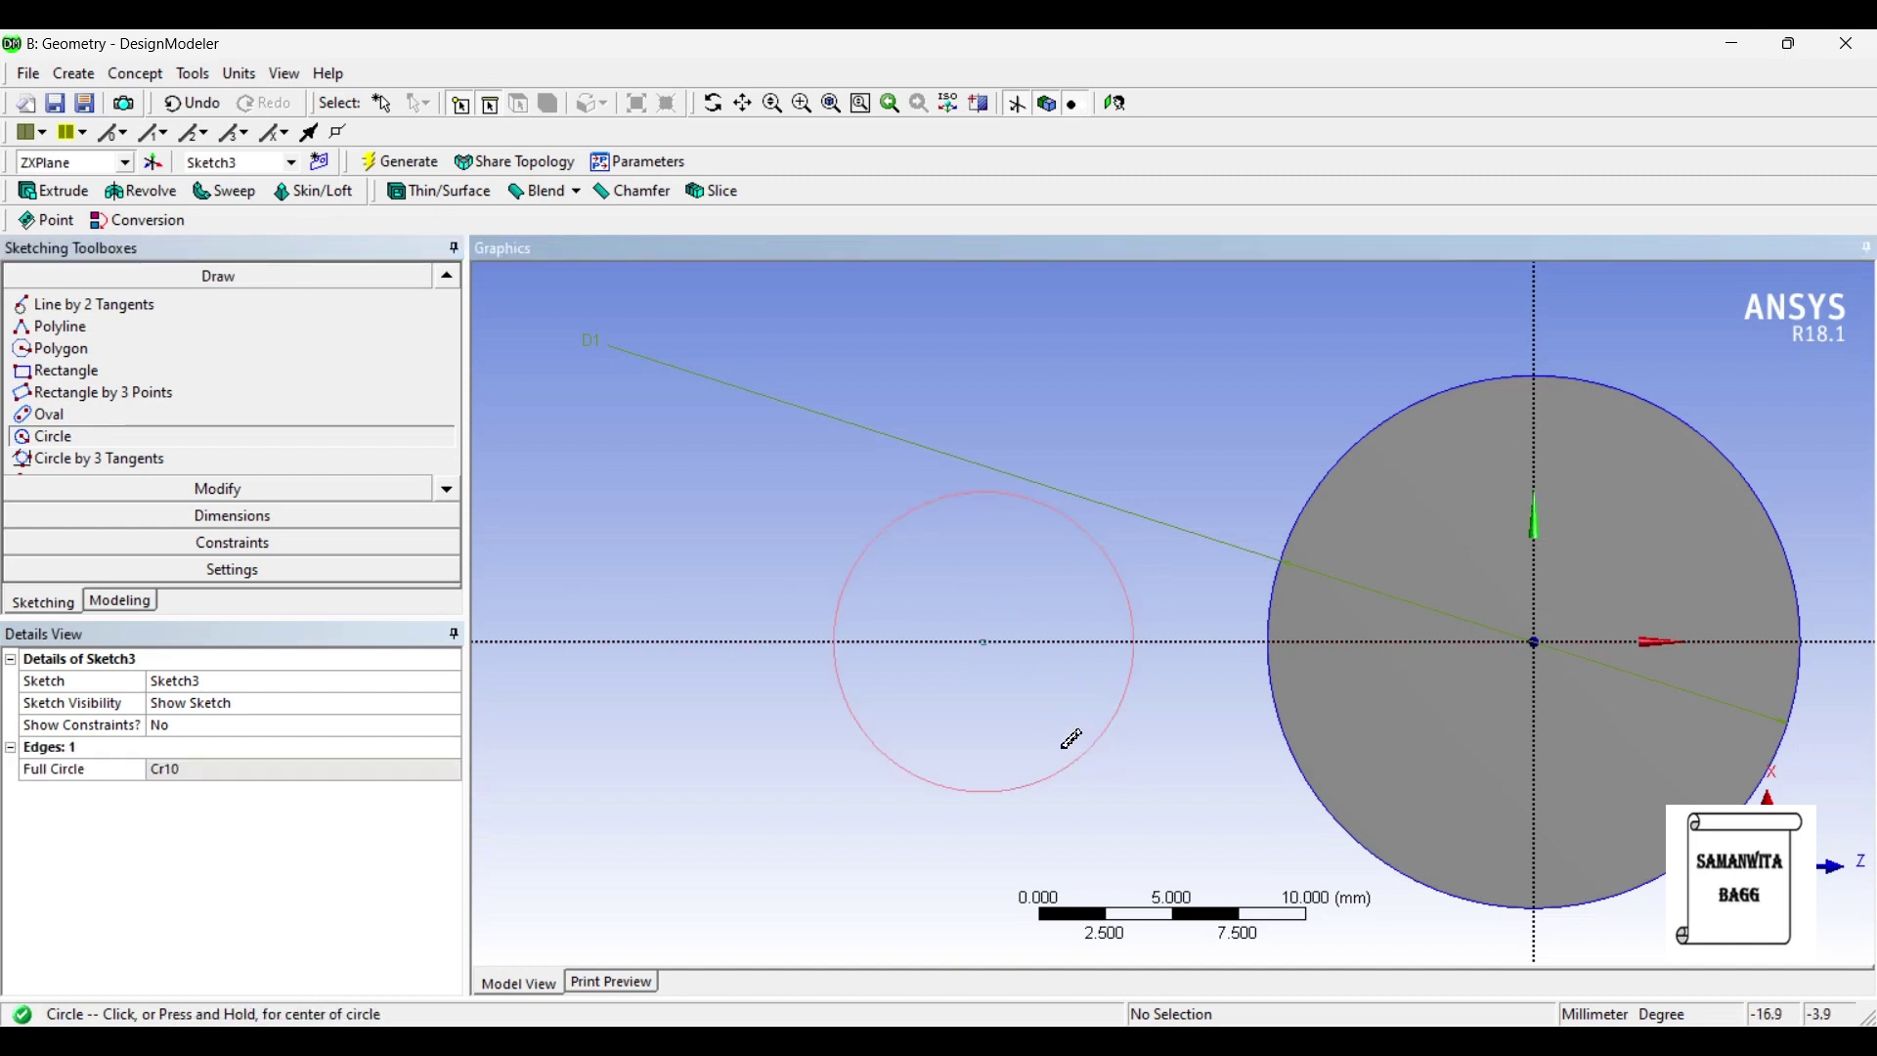
pyautogui.click(280, 523)
pyautogui.click(901, 524)
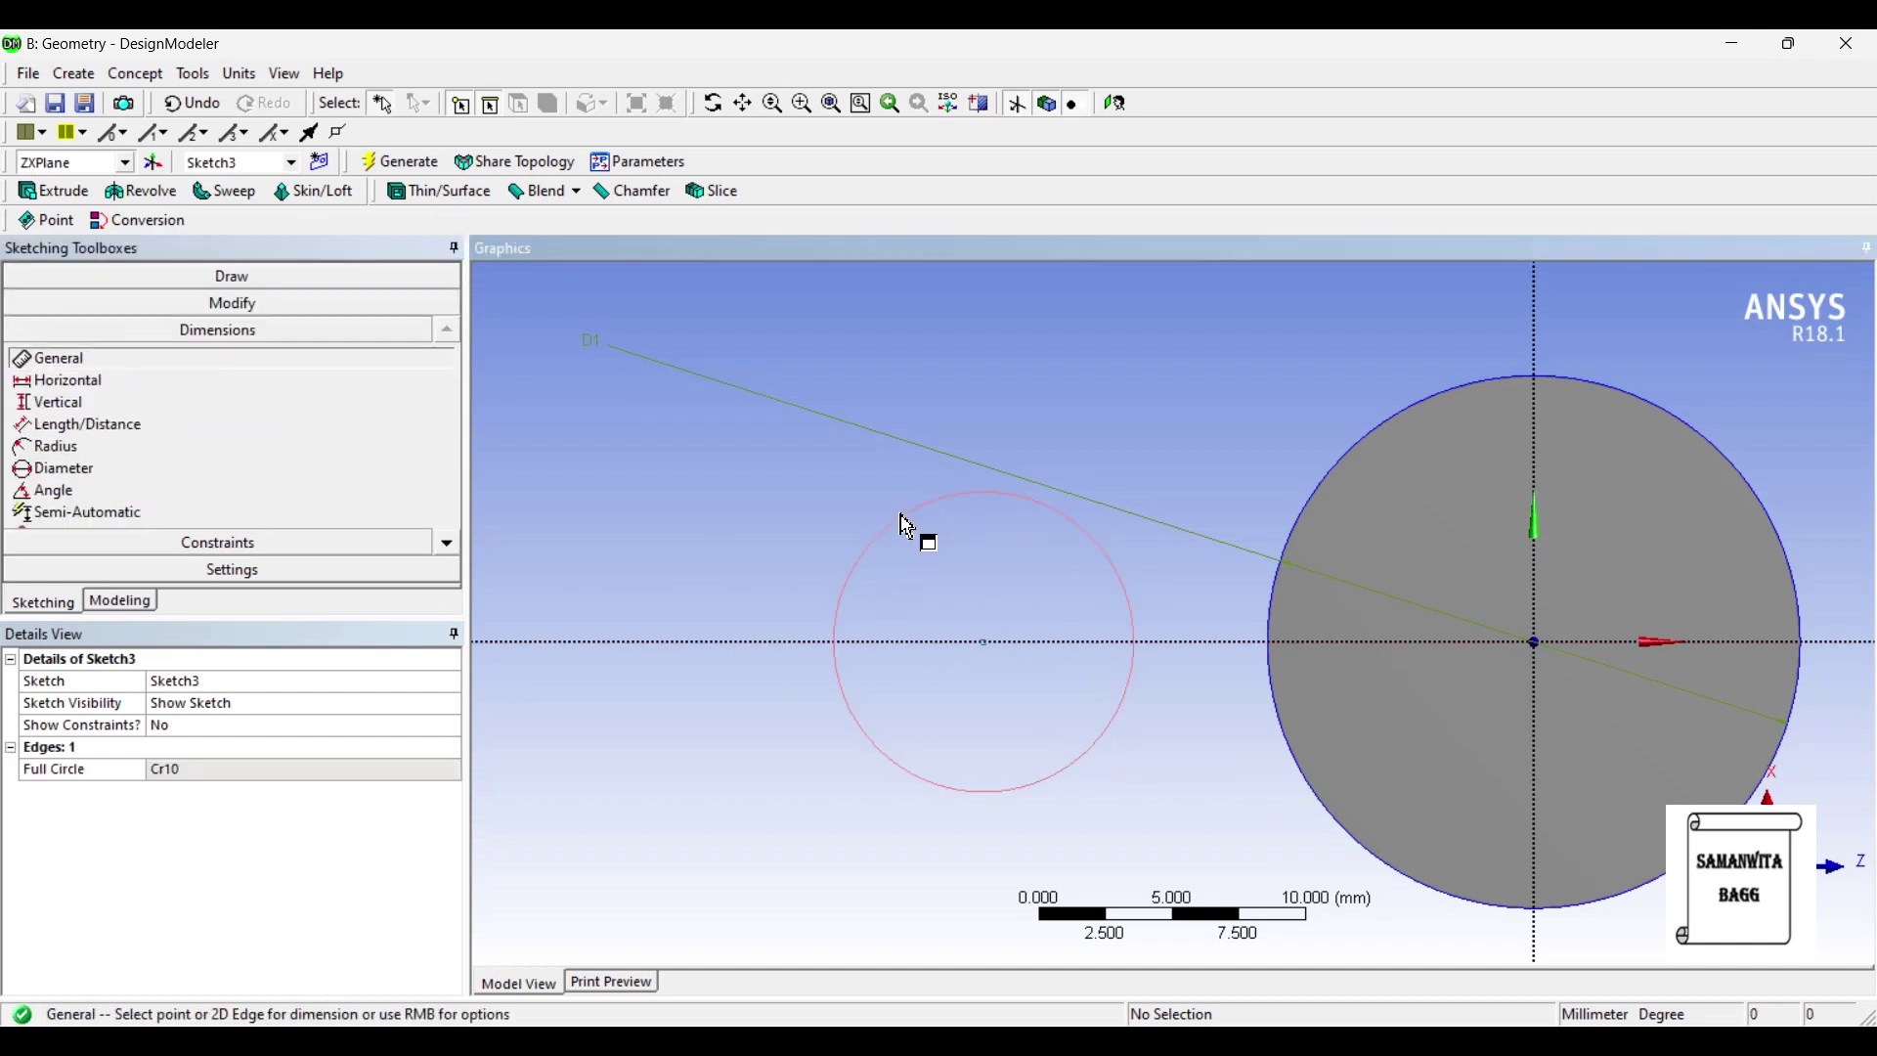
pyautogui.click(733, 477)
pyautogui.click(241, 769)
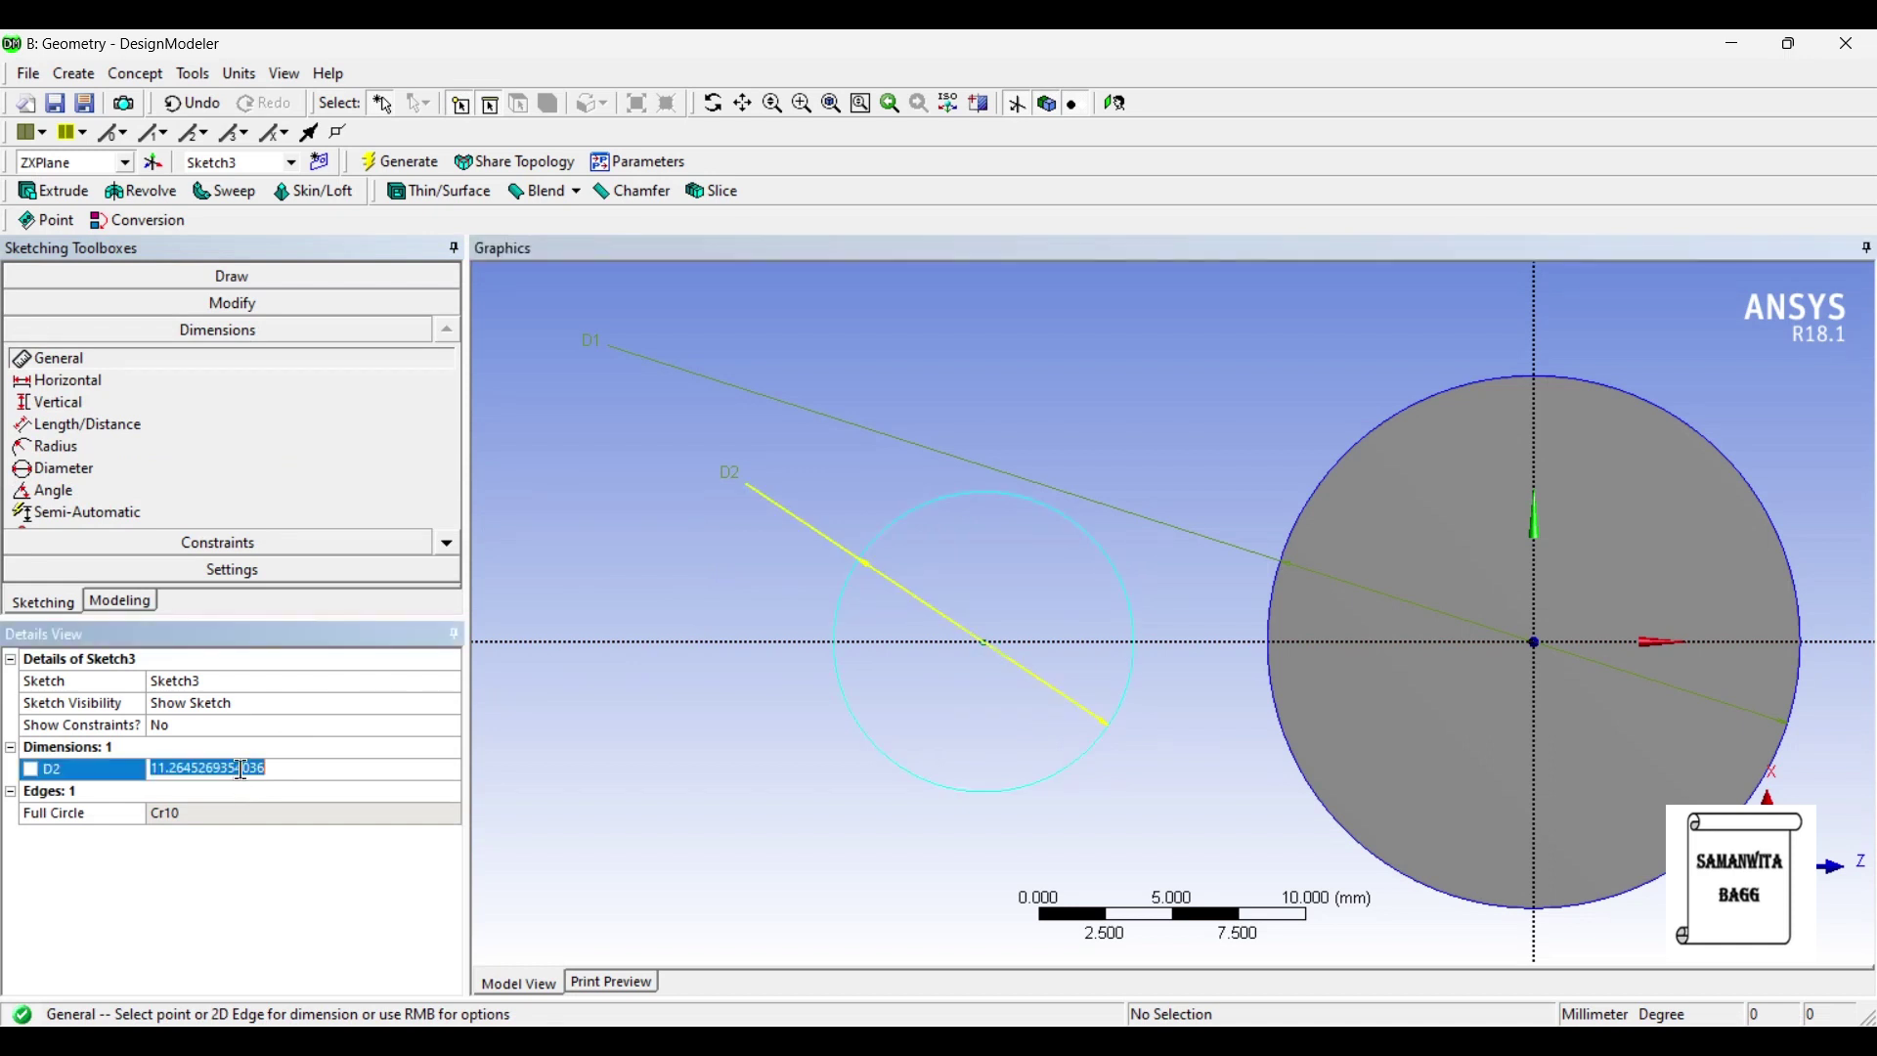
pyautogui.write('20')
pyautogui.press('Return')
# Dimension the circle centre 15 mm horizontally (H3) from the vertical axis.
pyautogui.scroll(-1, 775, 737)
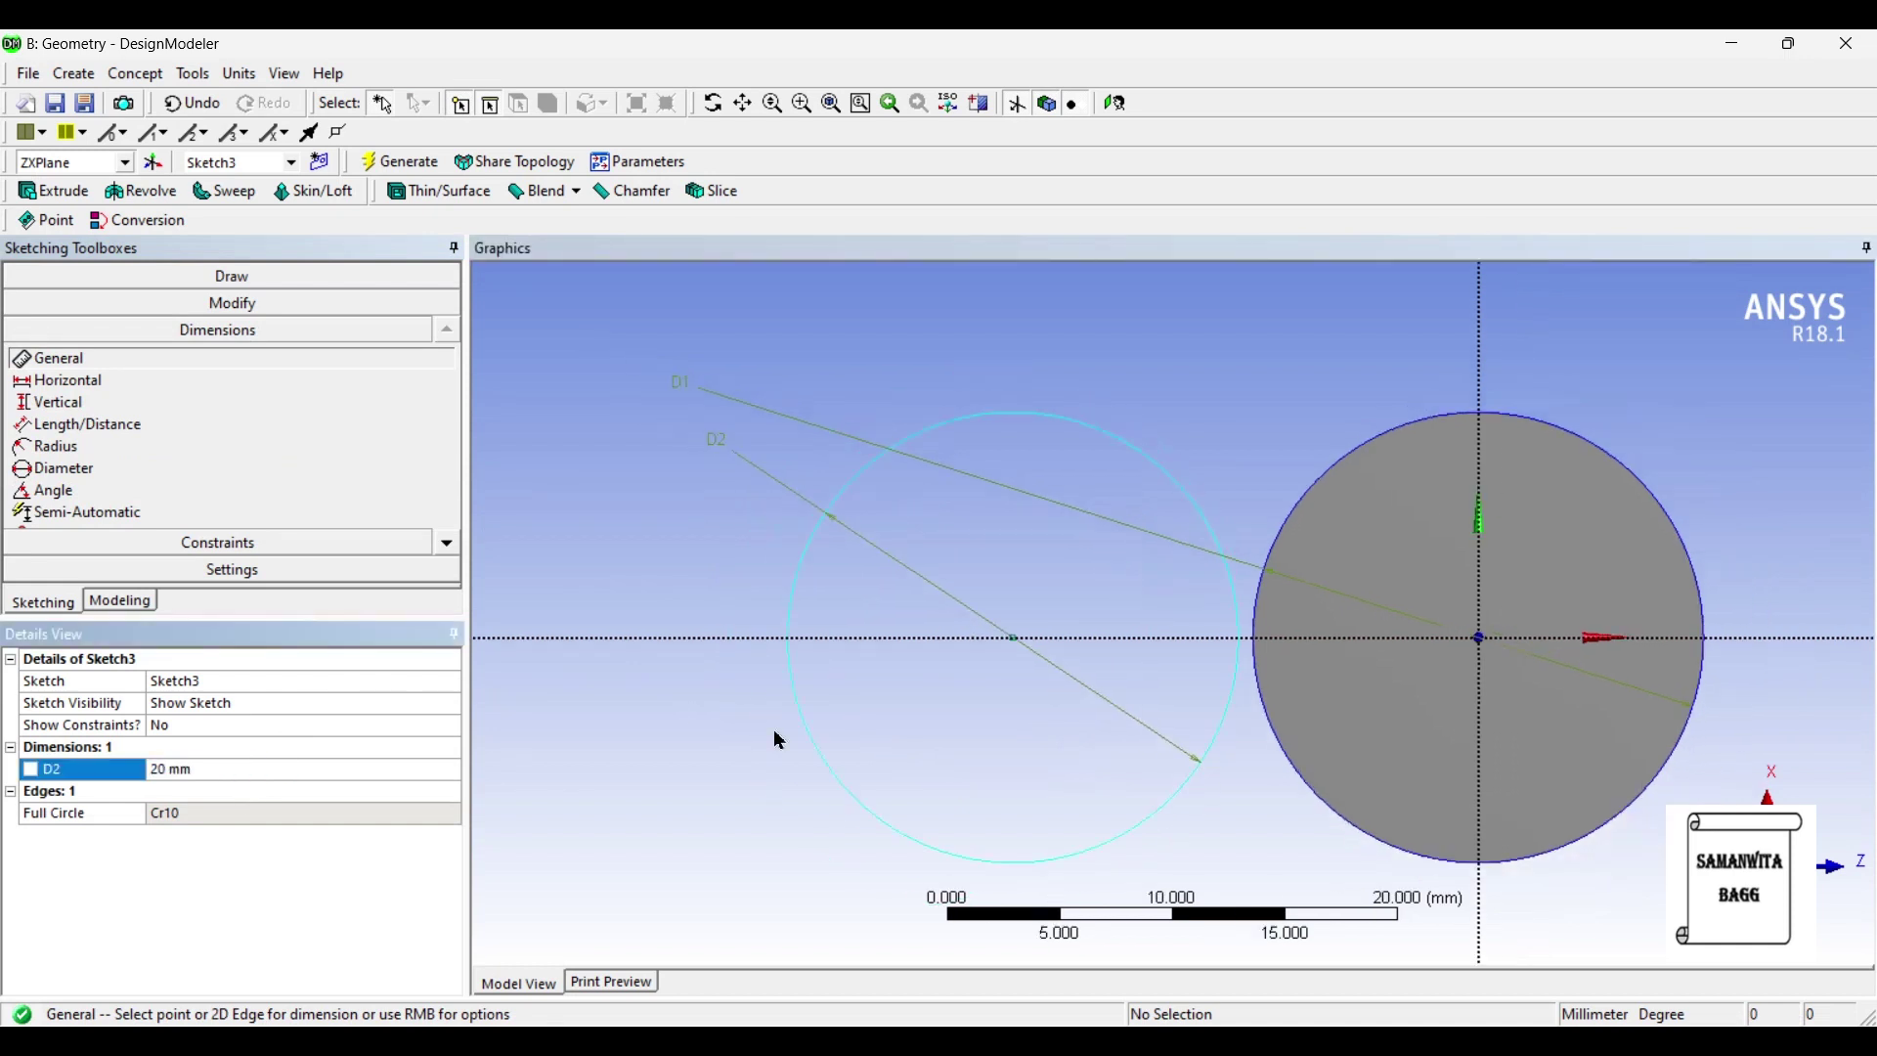
pyautogui.scroll(-1, 893, 724)
pyautogui.click(1075, 636)
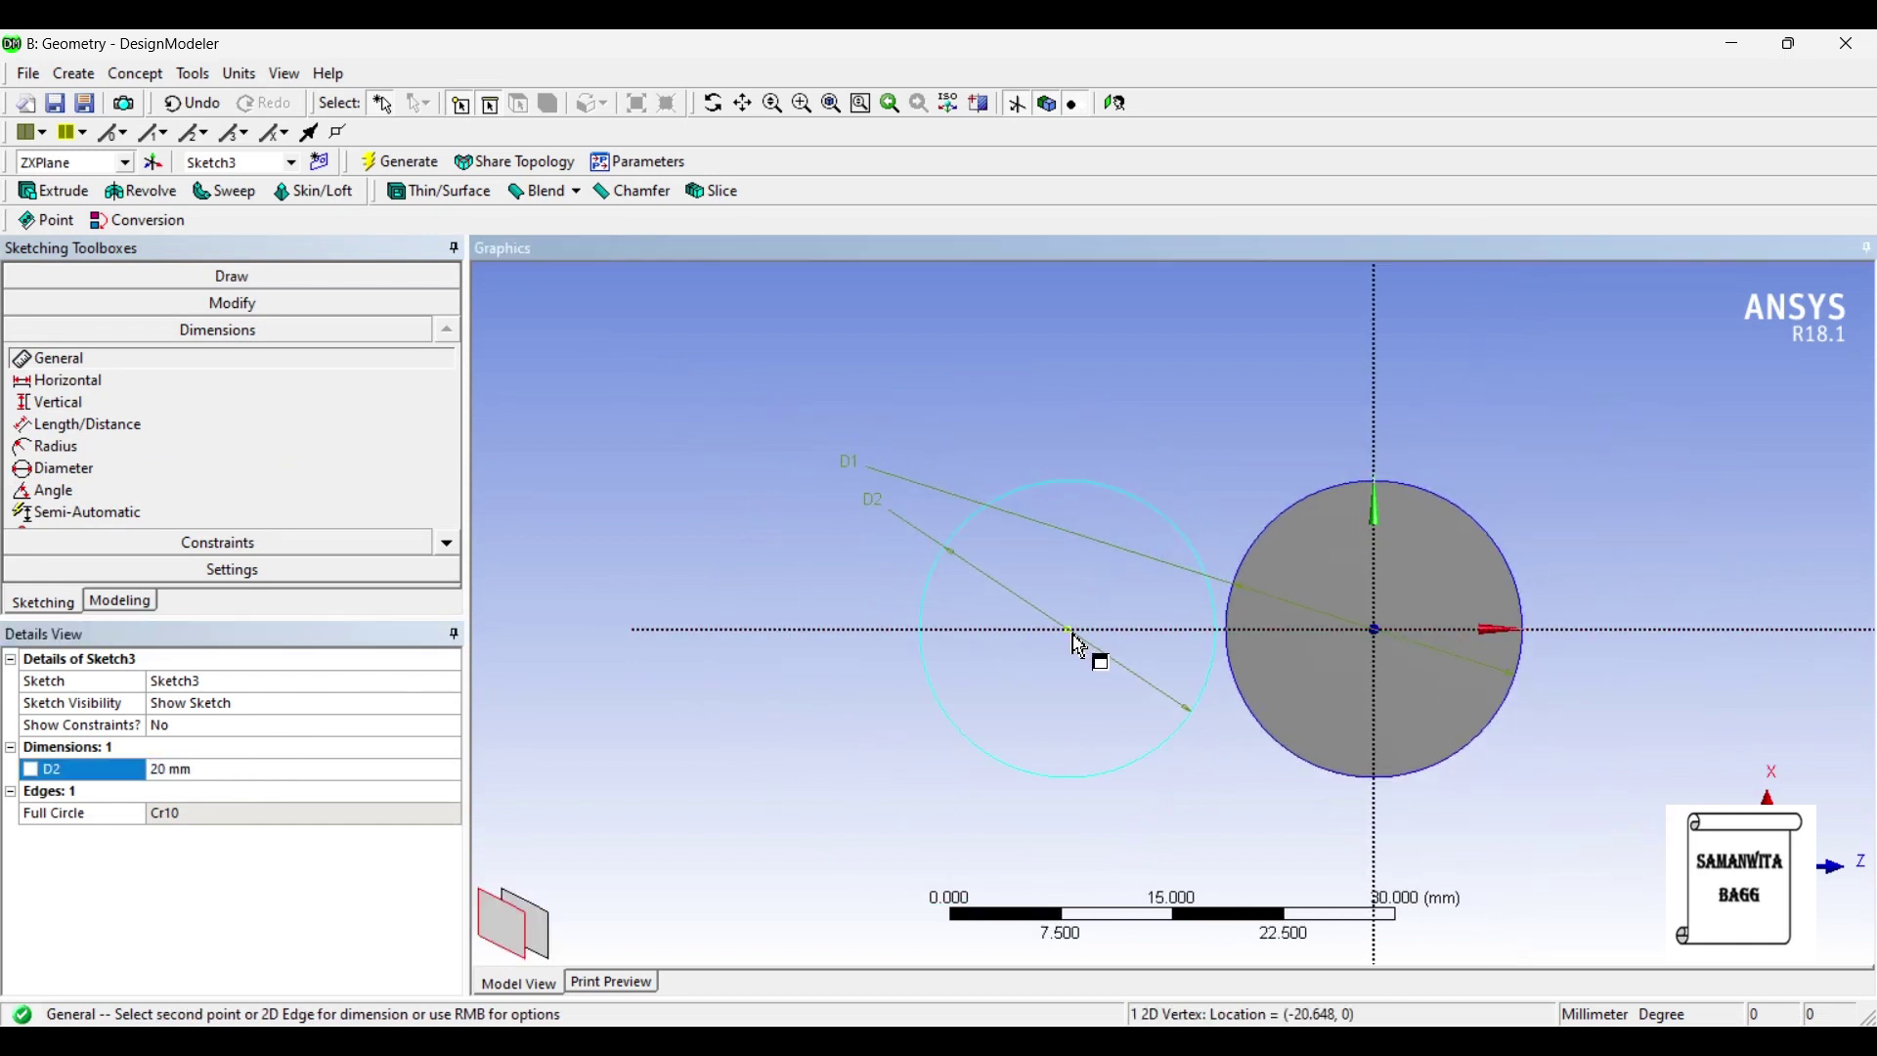
pyautogui.click(1377, 675)
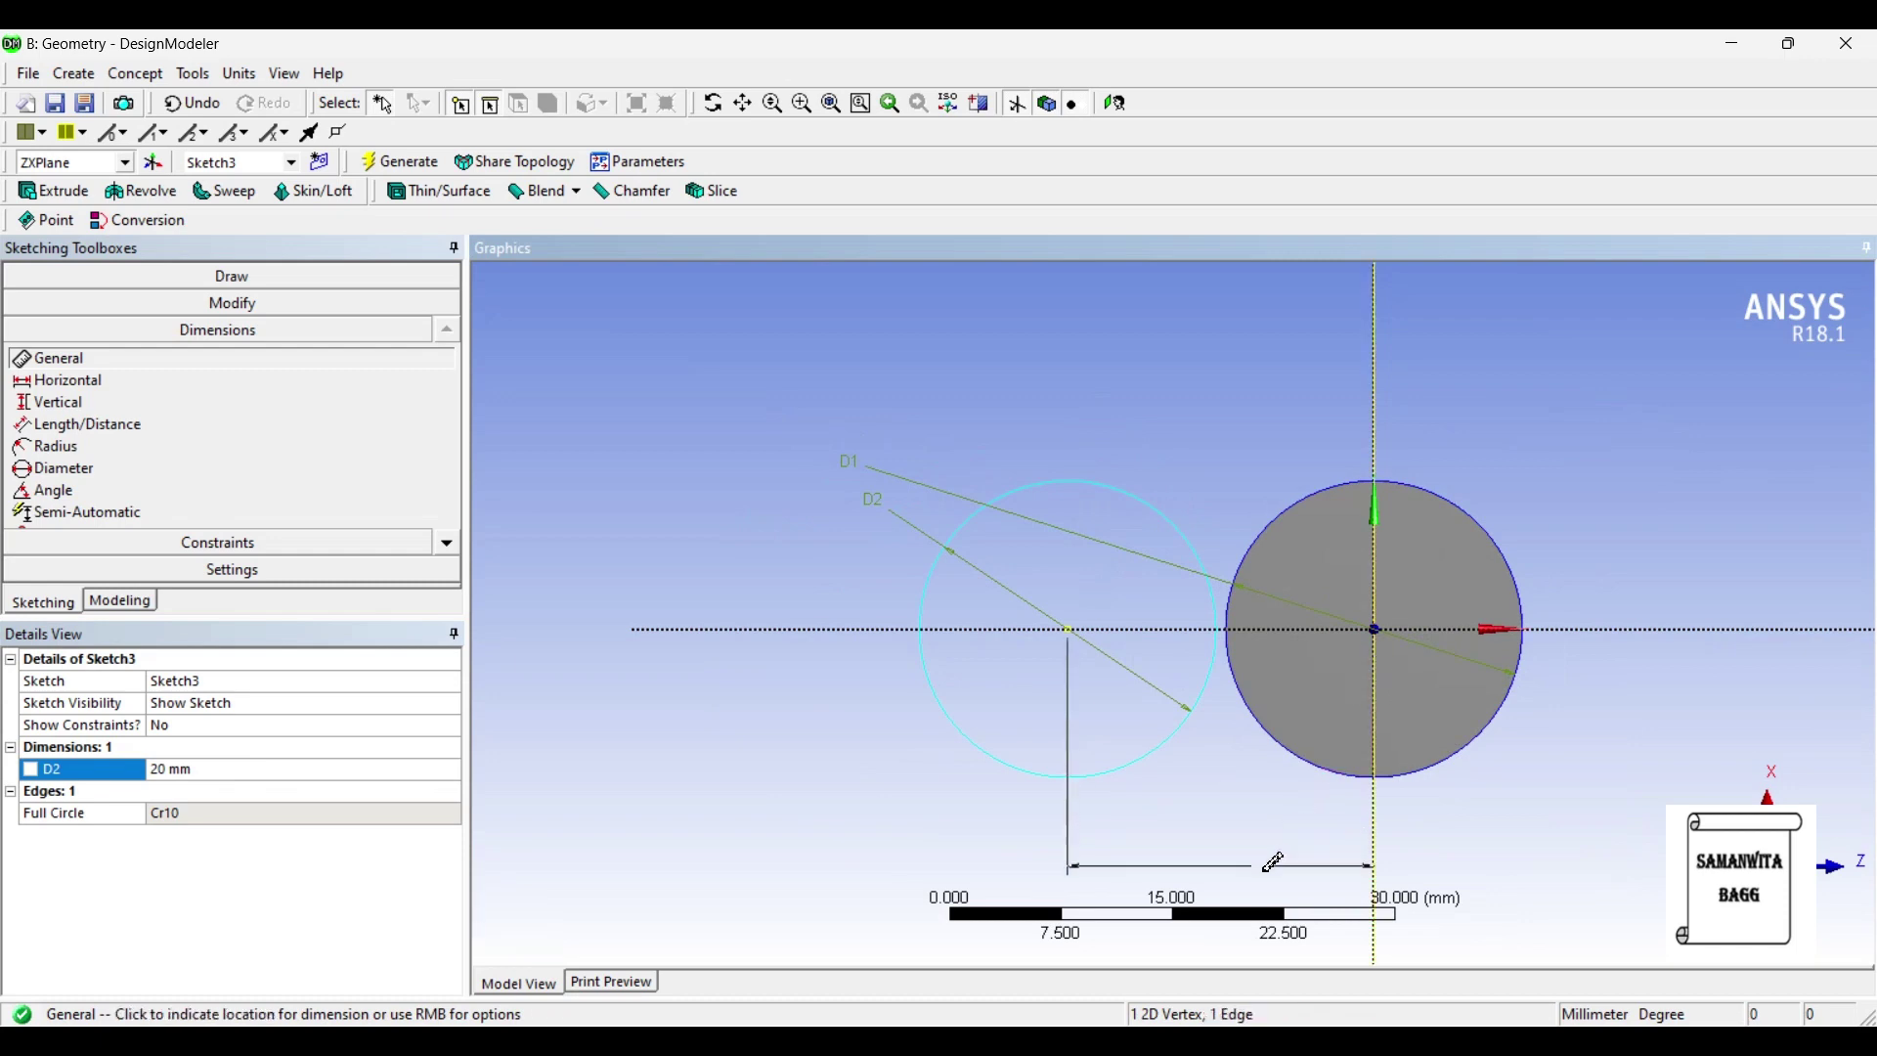
pyautogui.click(1265, 866)
pyautogui.click(194, 792)
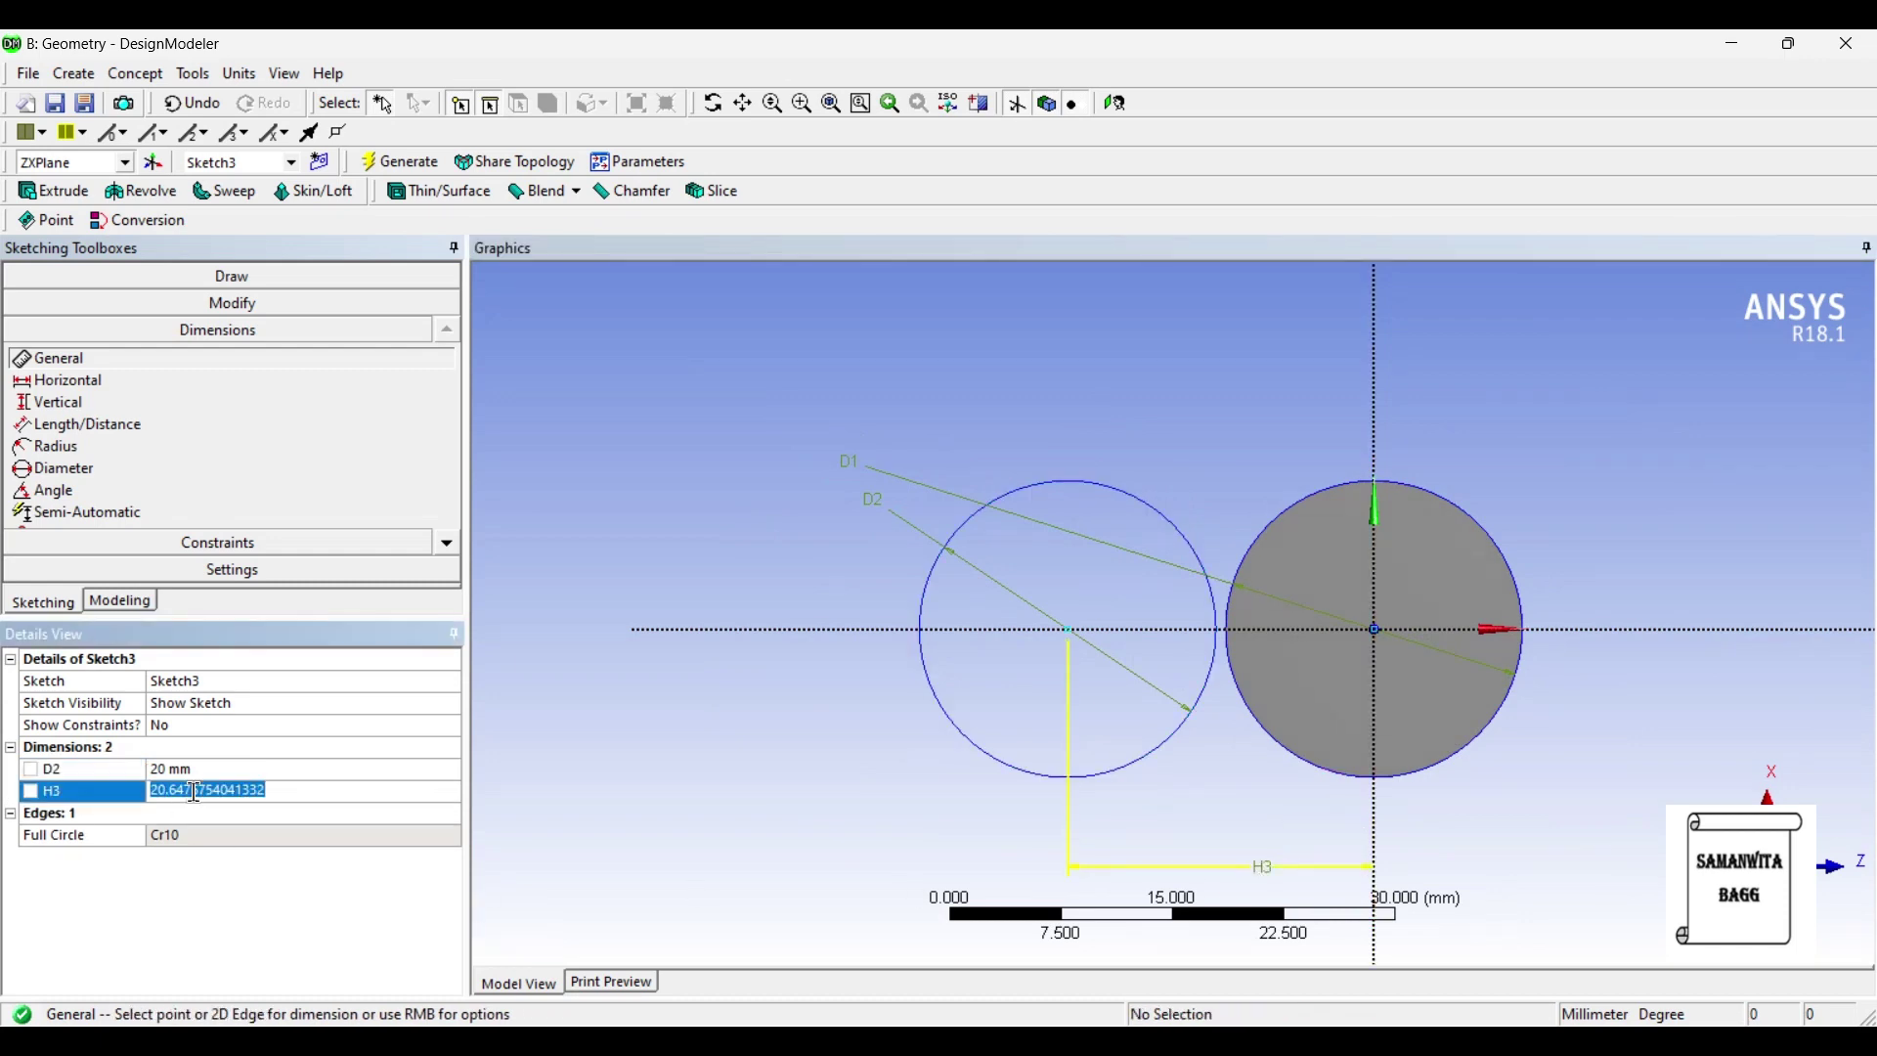
pyautogui.write('15')
pyautogui.press('Return')
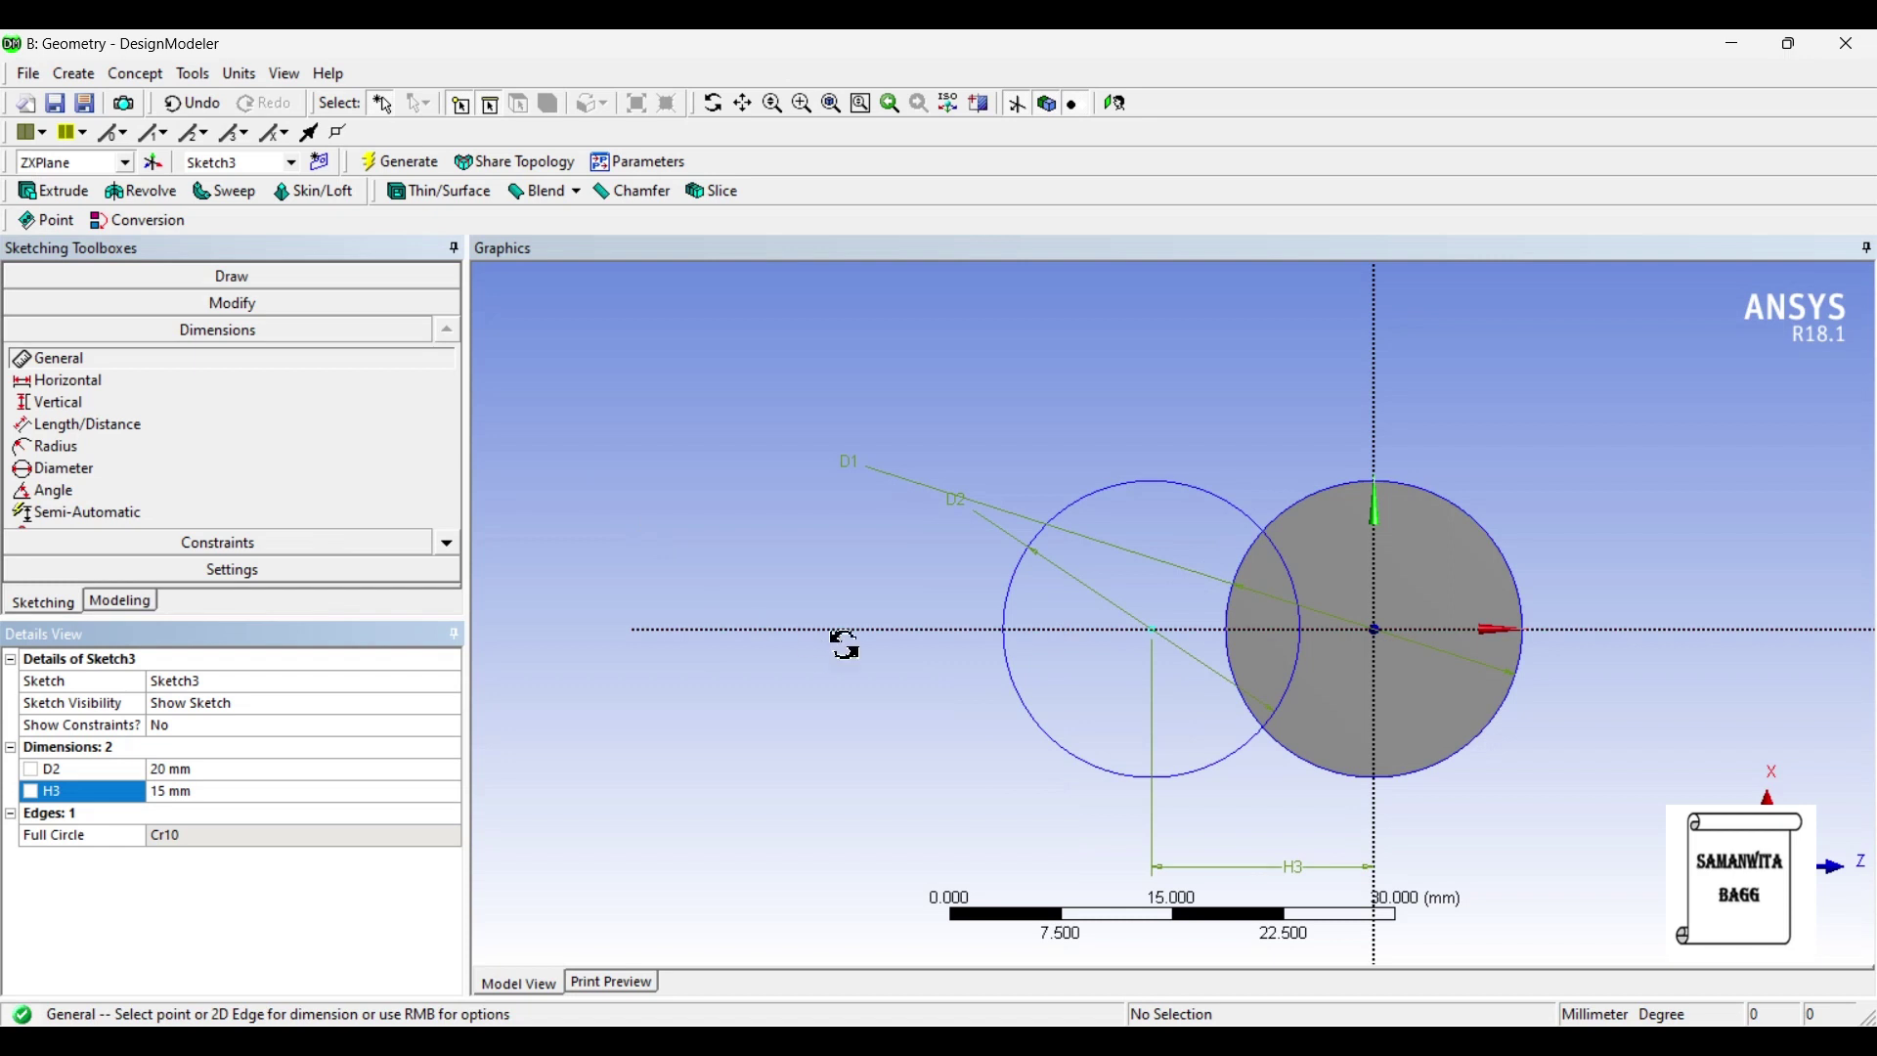
pyautogui.moveTo(842, 641)
pyautogui.mouseDown(button='middle')
pyautogui.moveTo(910, 453)
pyautogui.moveTo(861, 585)
pyautogui.moveTo(804, 612)
pyautogui.mouseUp(button='middle')
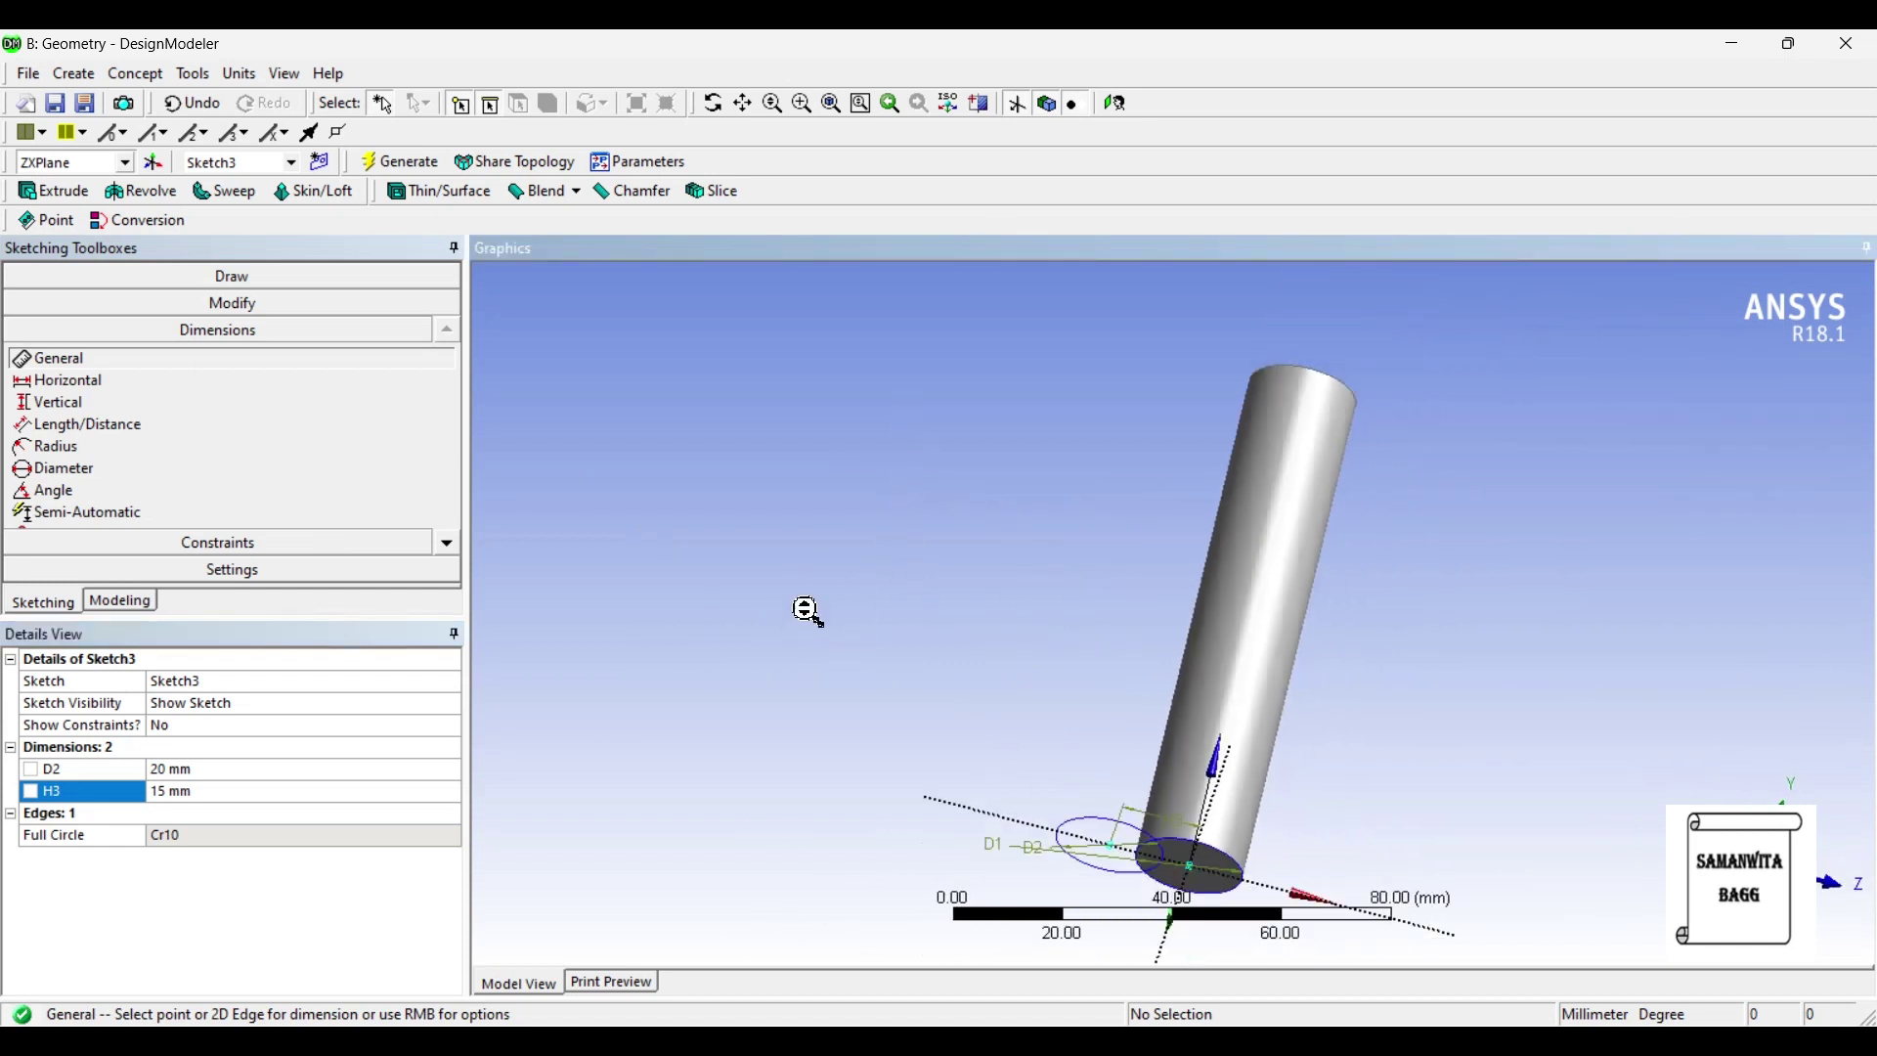
pyautogui.click(98, 603)
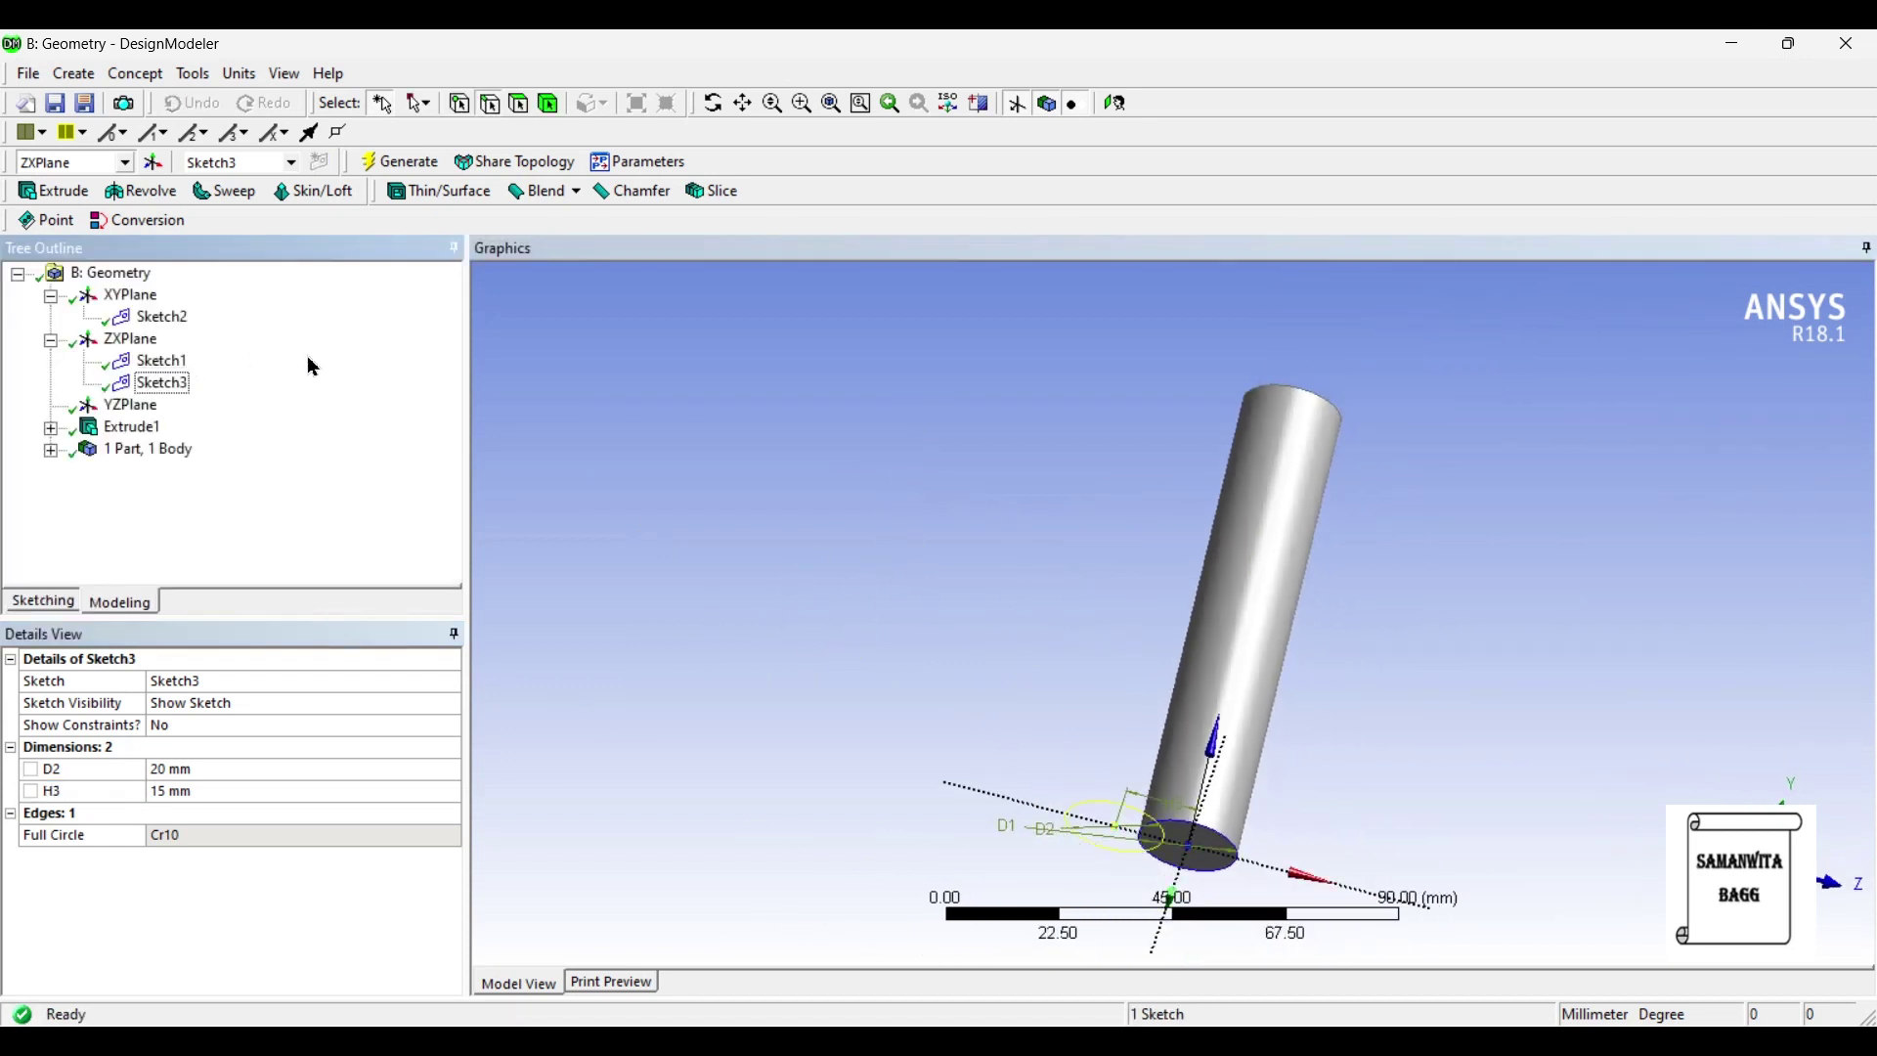
# Start a sweep using Sketch3 as the profile and Sketch2 as the path.
pyautogui.click(230, 189)
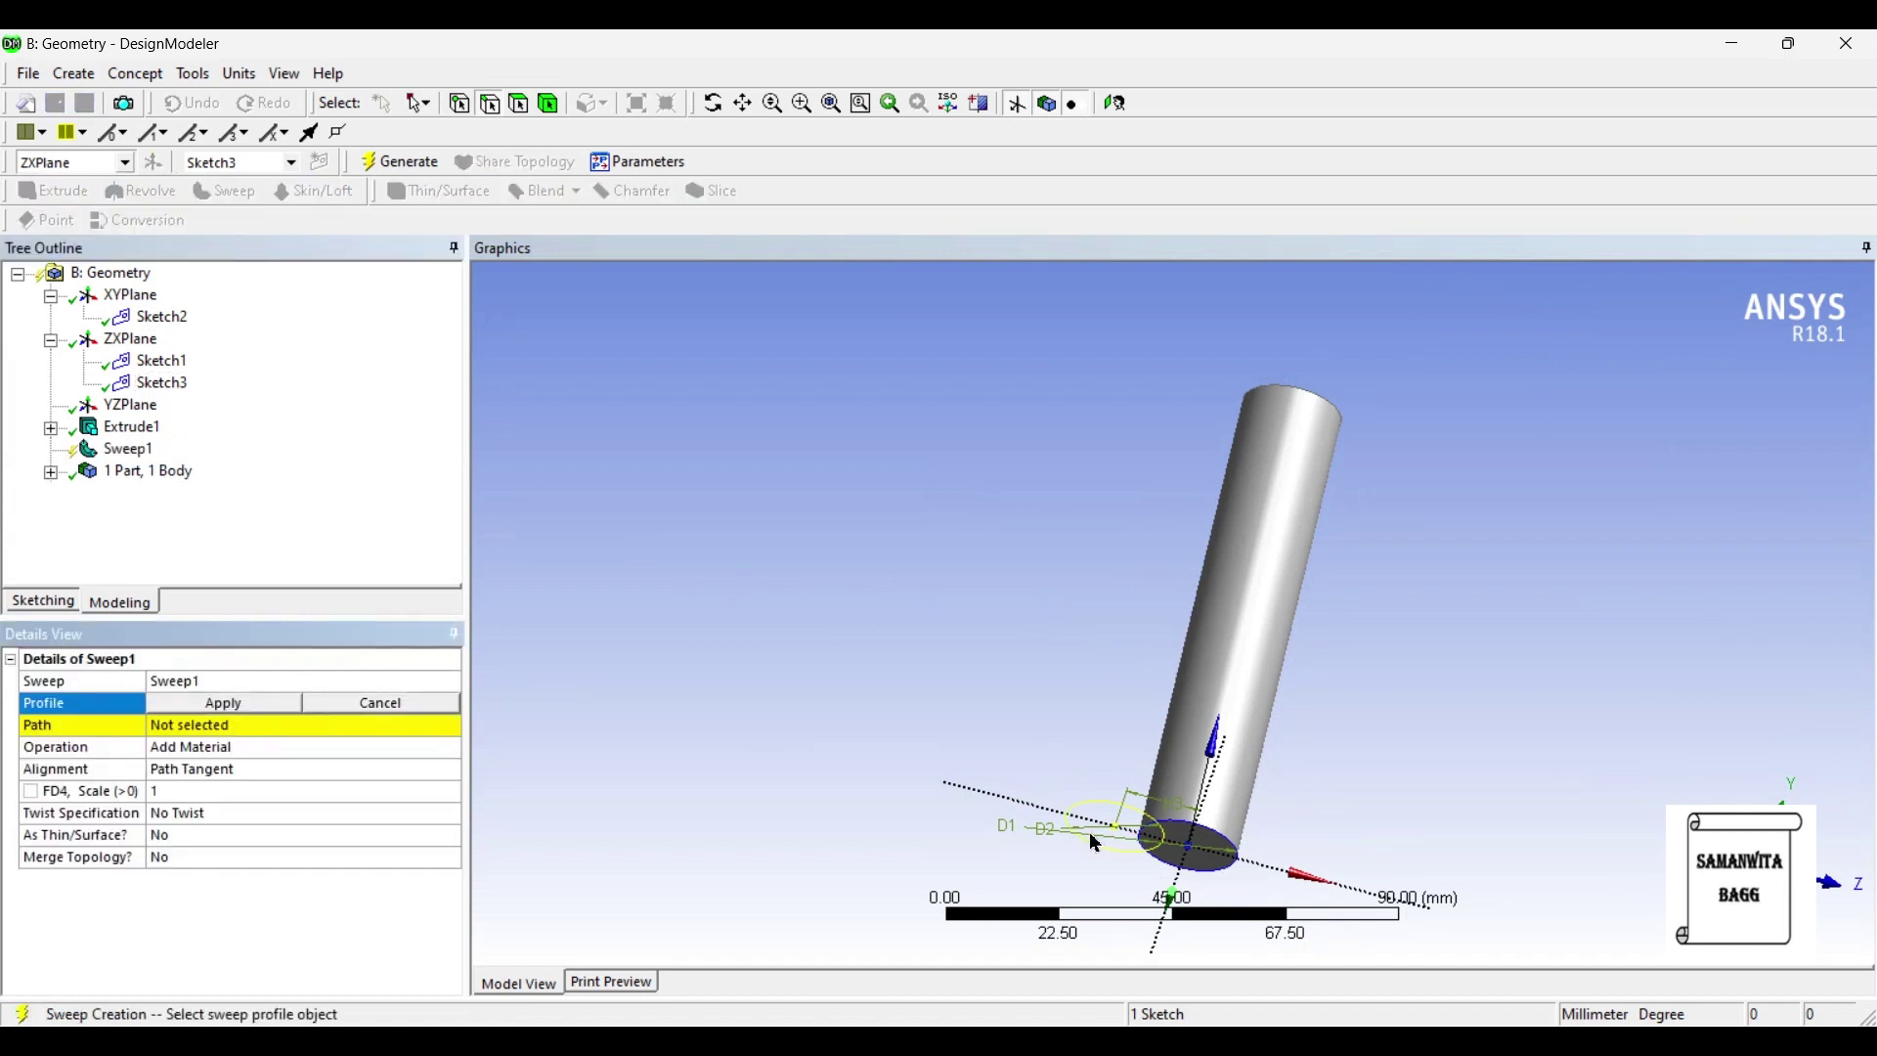
pyautogui.click(243, 700)
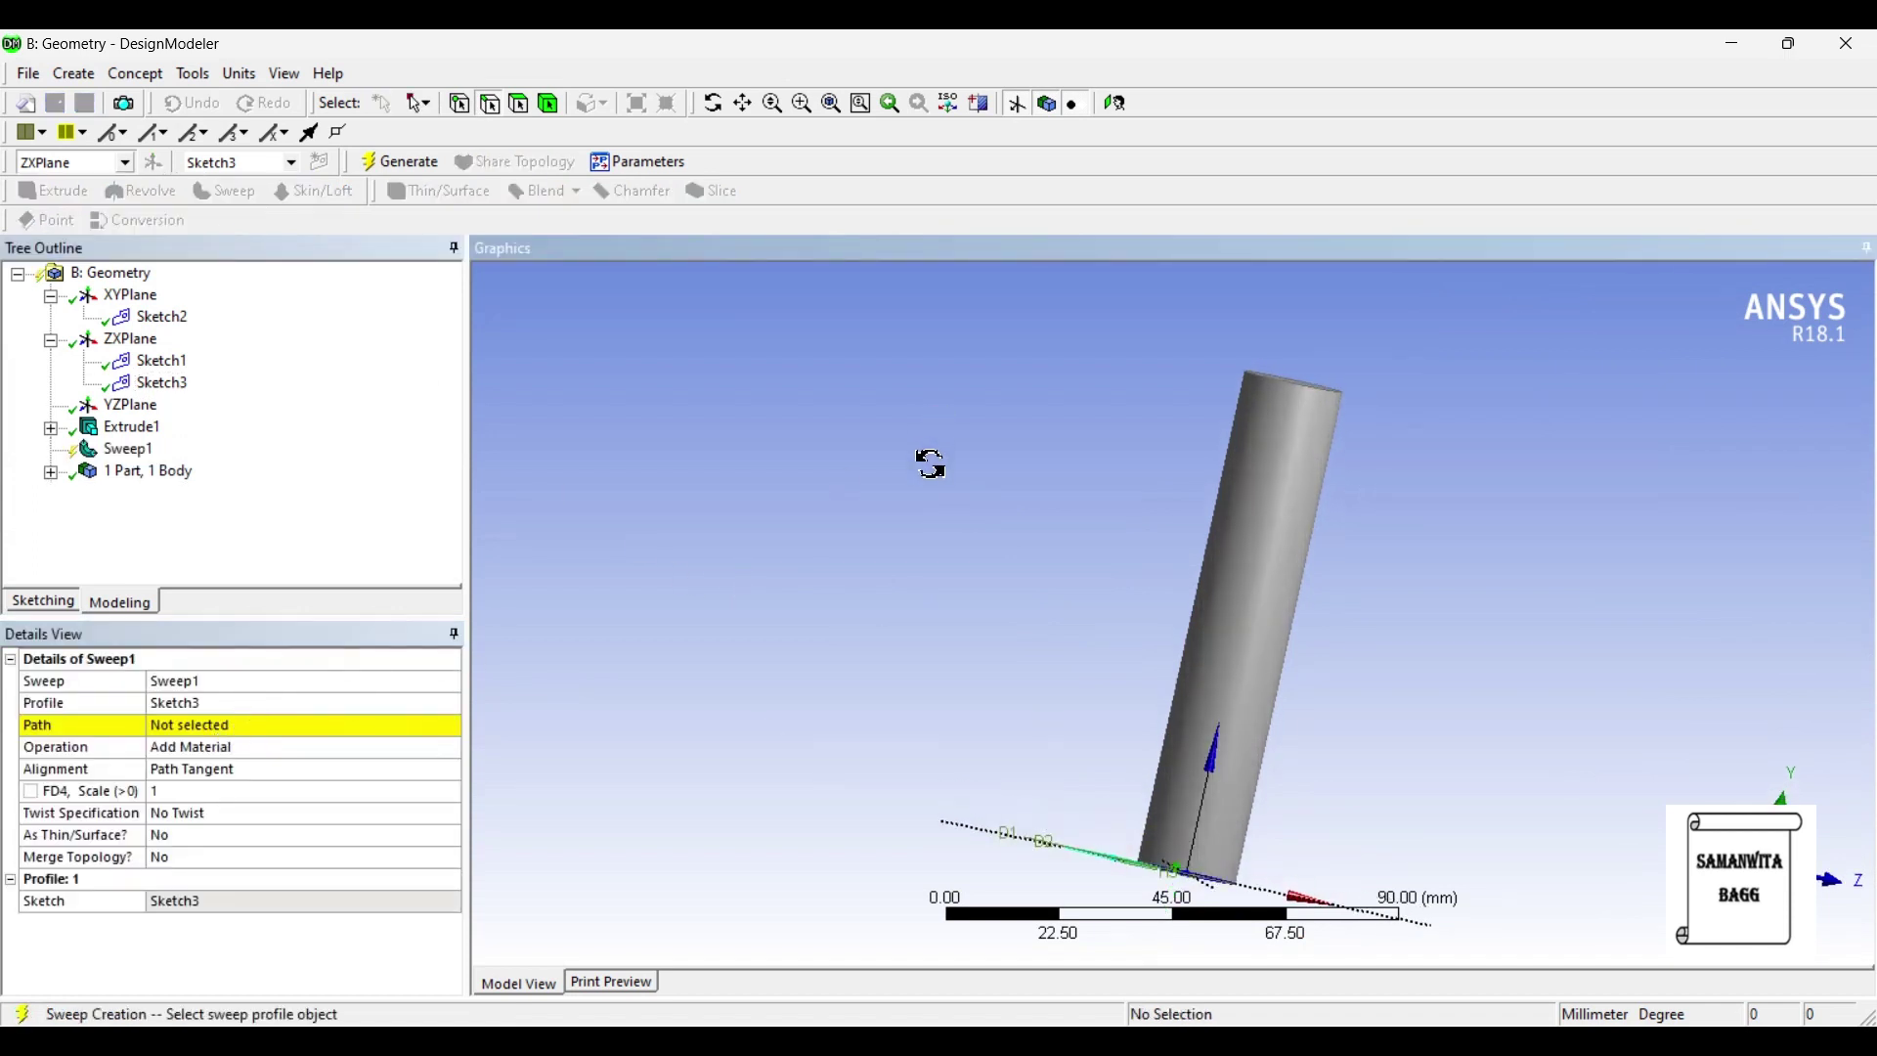
pyautogui.click(195, 729)
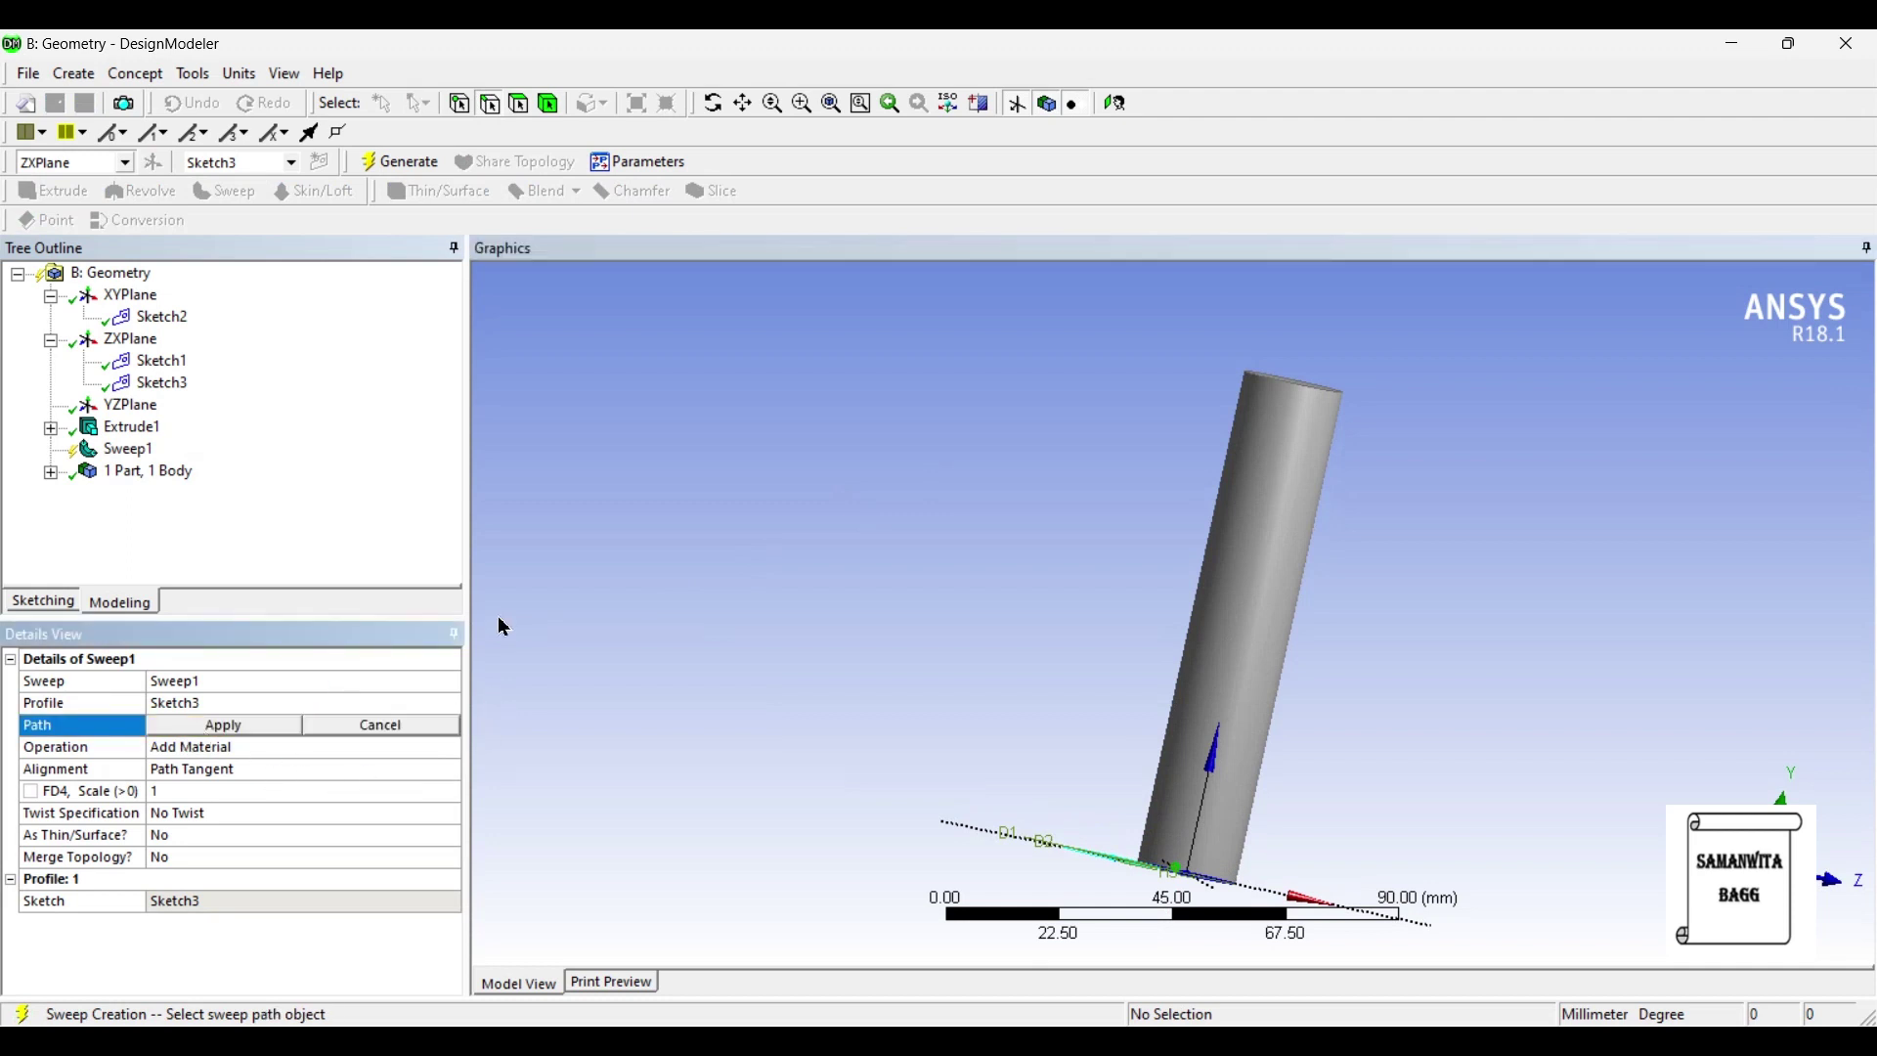
pyautogui.click(156, 319)
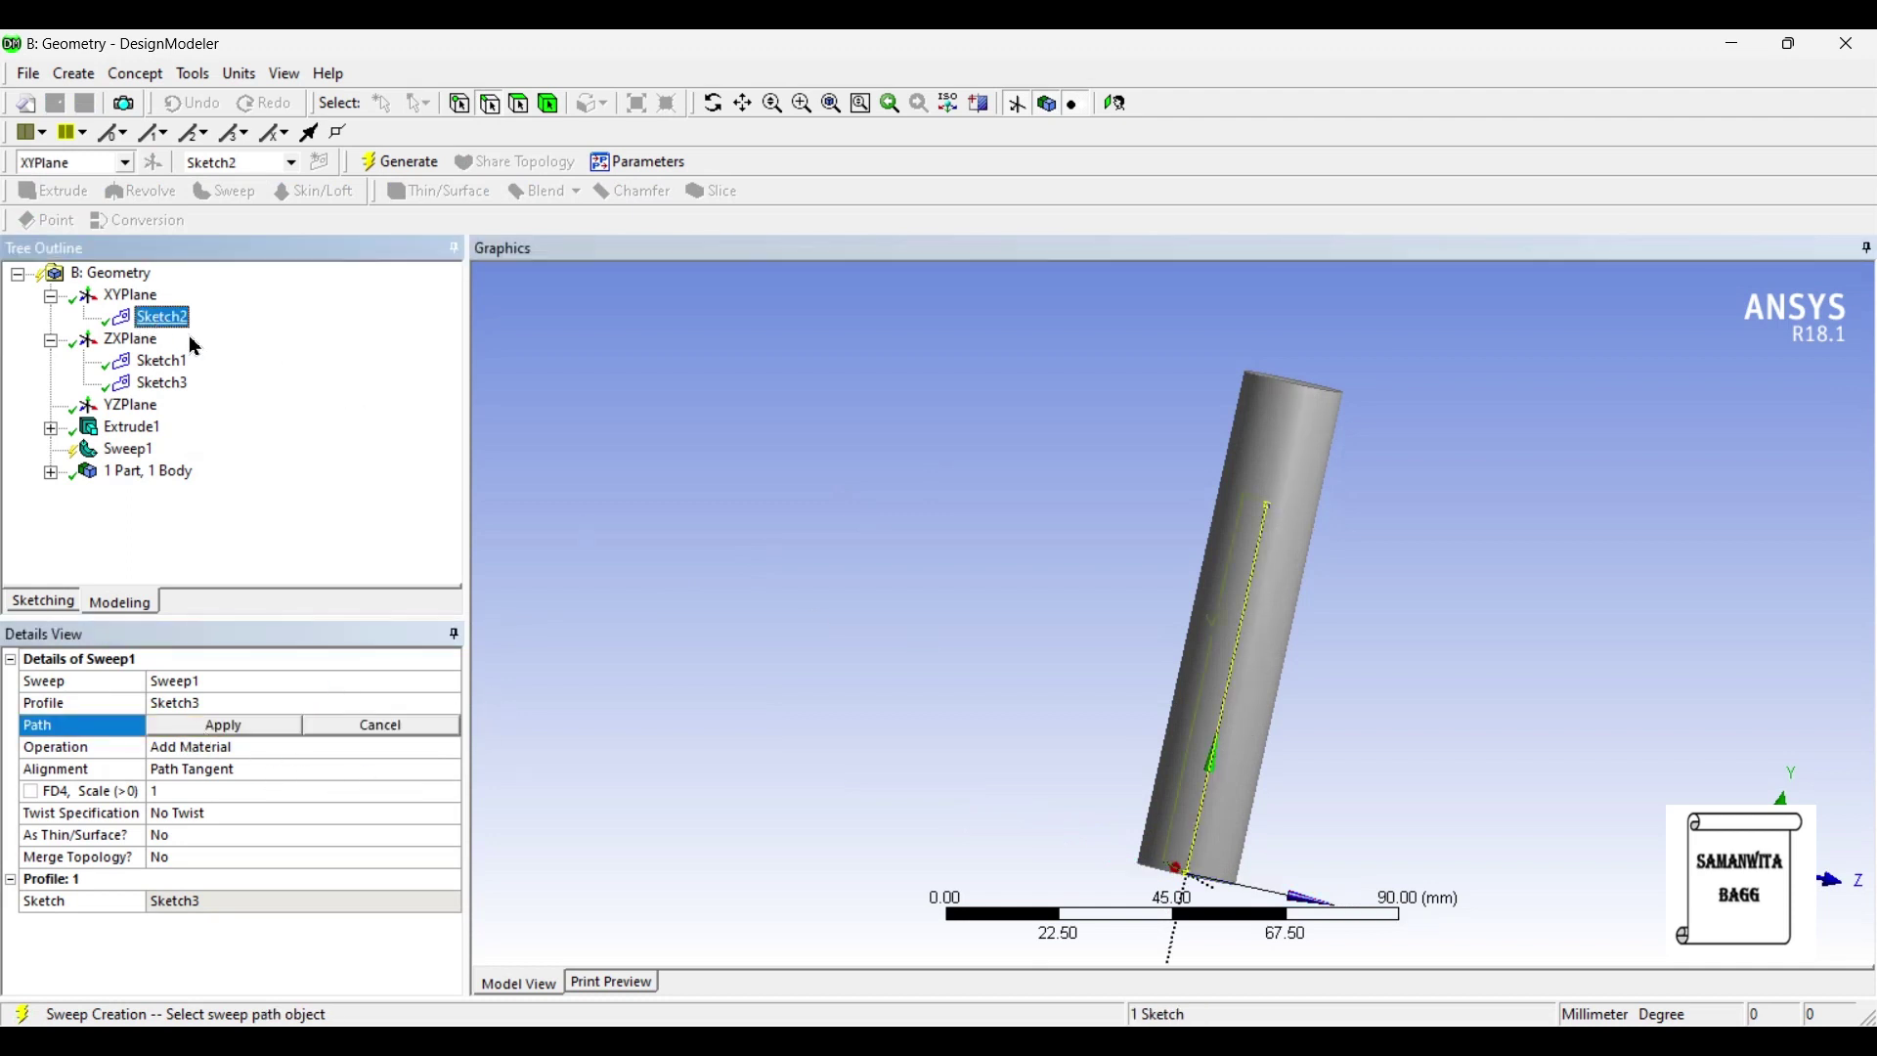
pyautogui.click(233, 725)
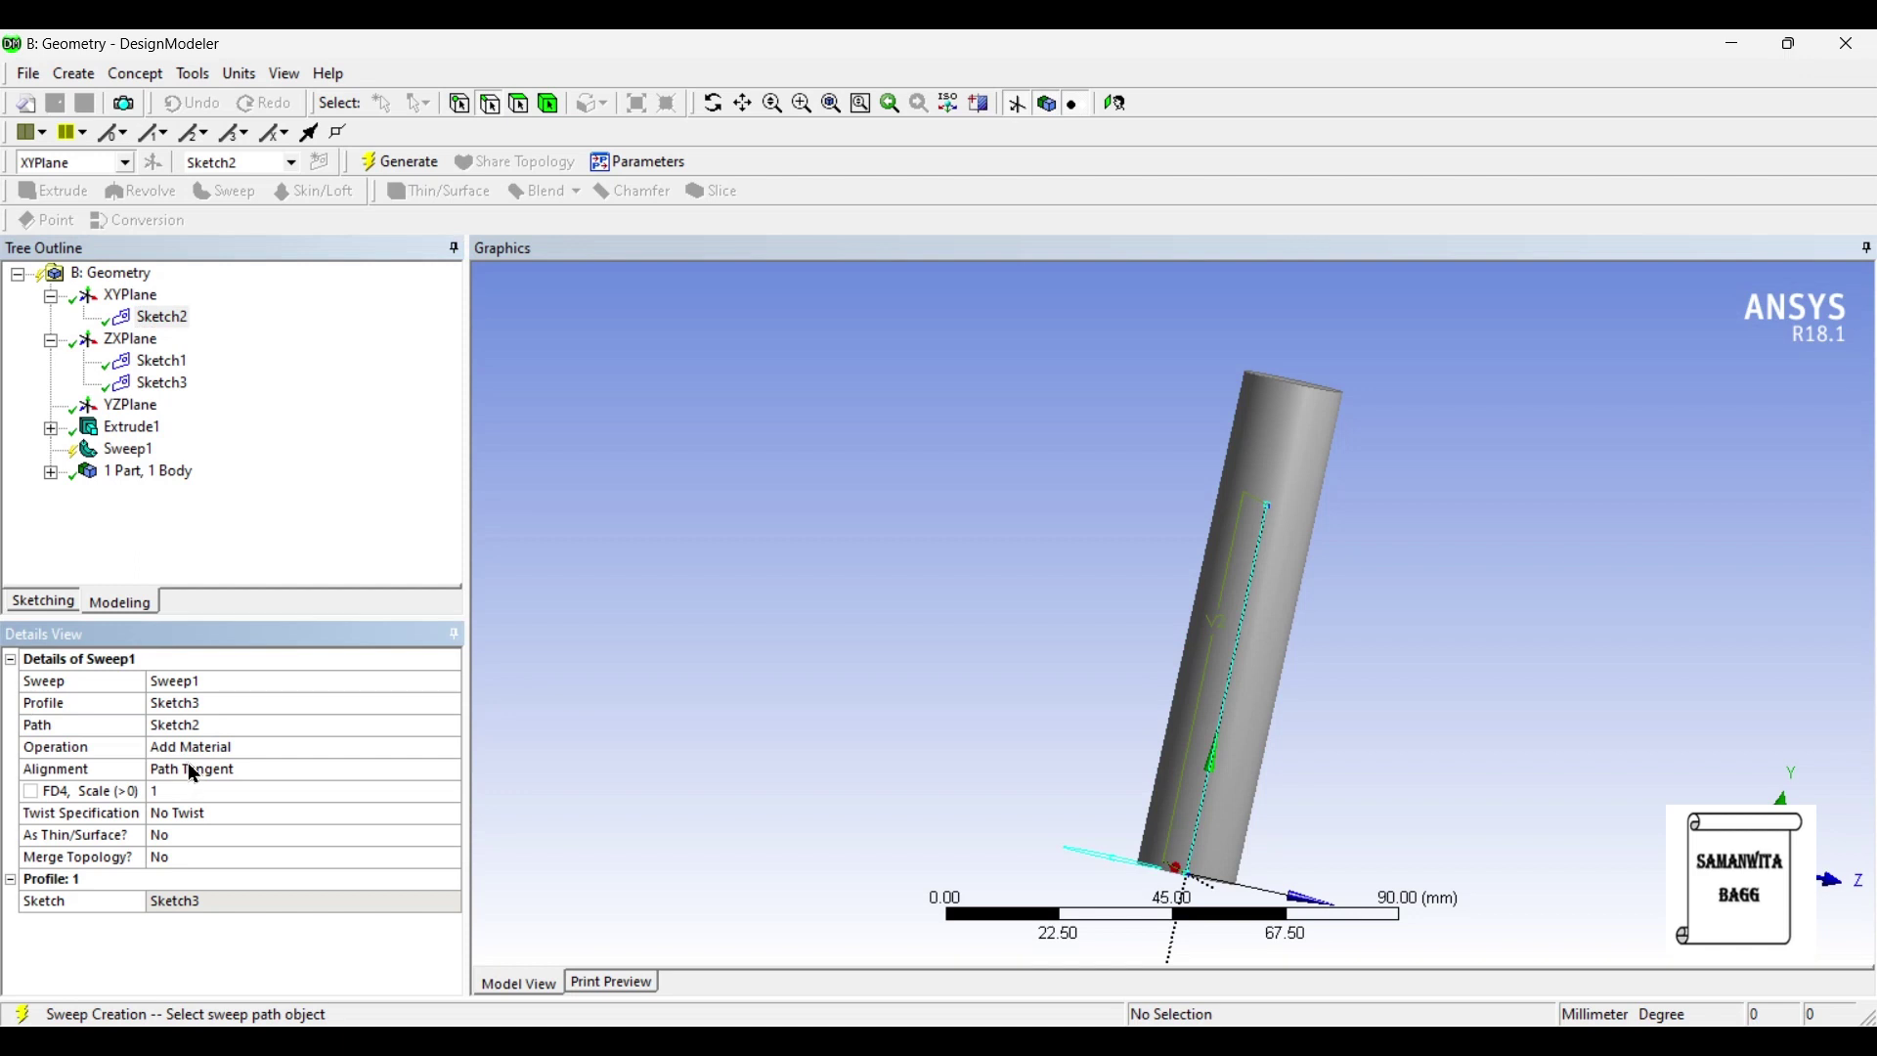
# Set the sweep operation to Cut Material with a twist of 1 turn.
pyautogui.click(247, 749)
pyautogui.click(452, 748)
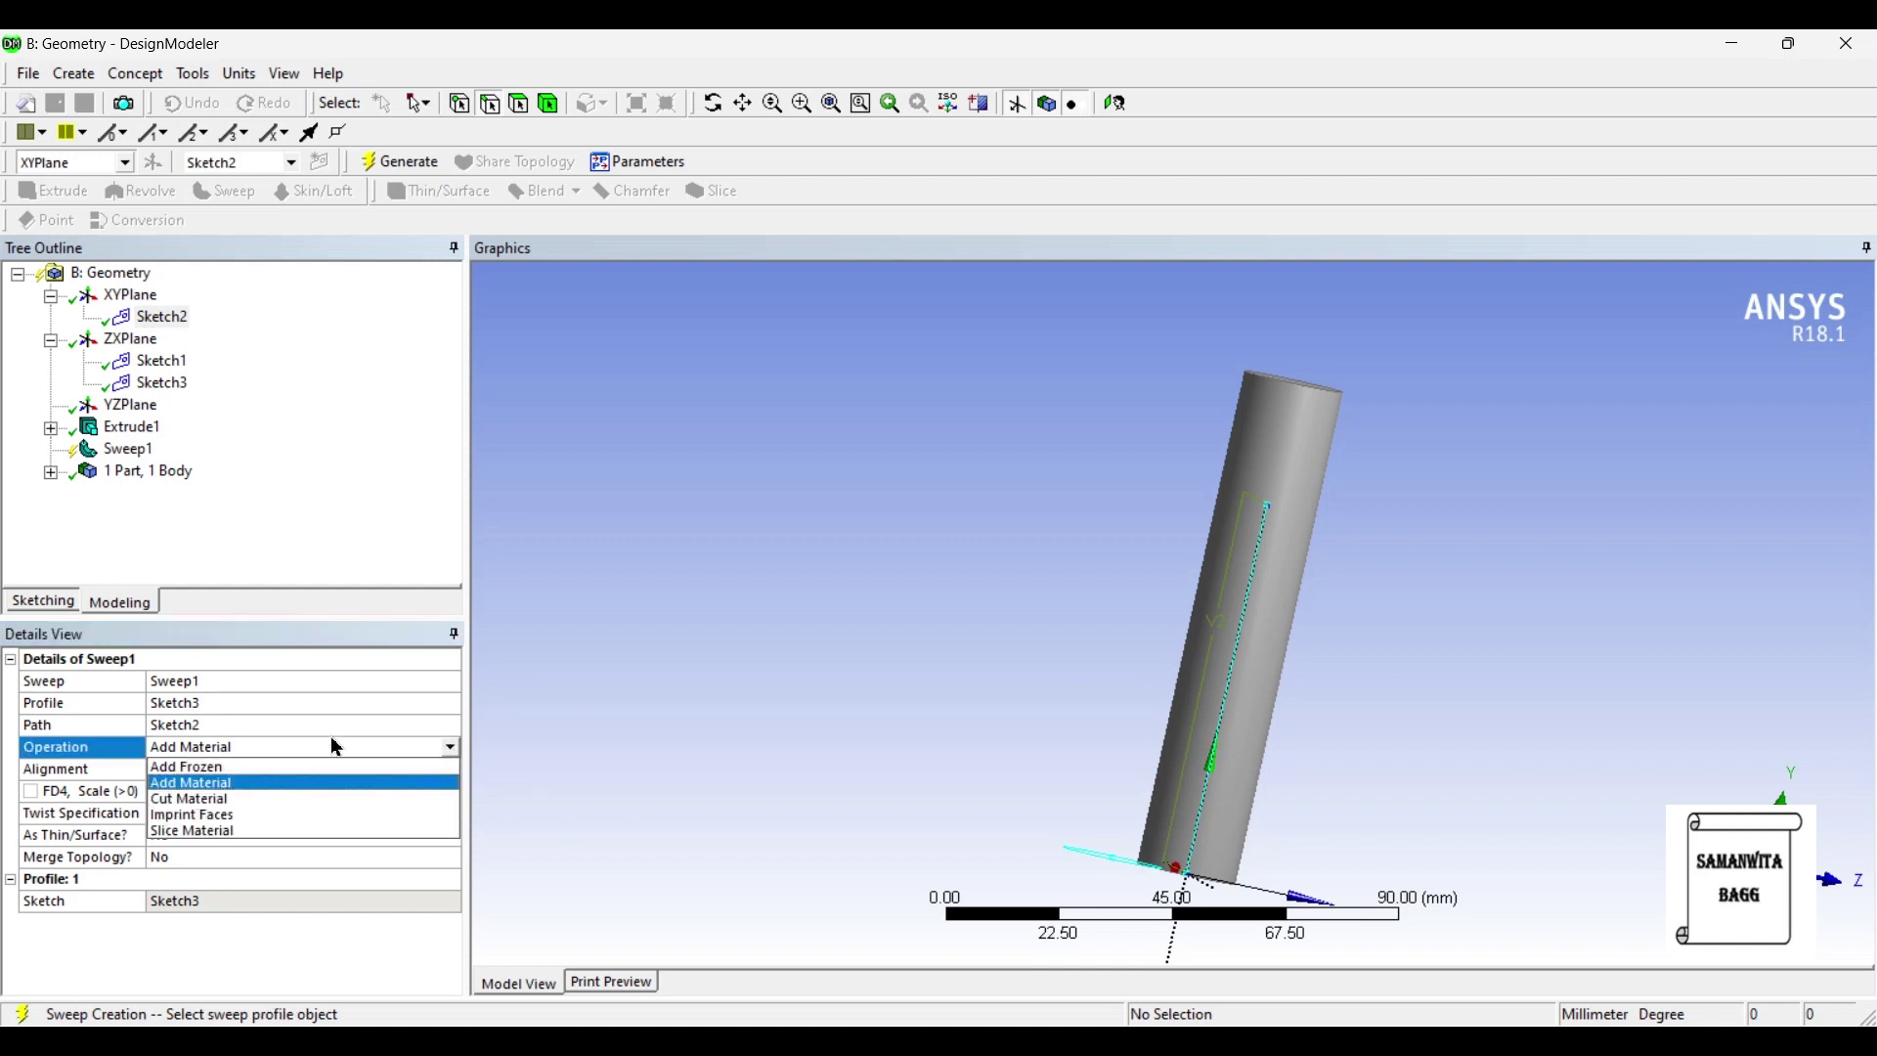
pyautogui.click(237, 792)
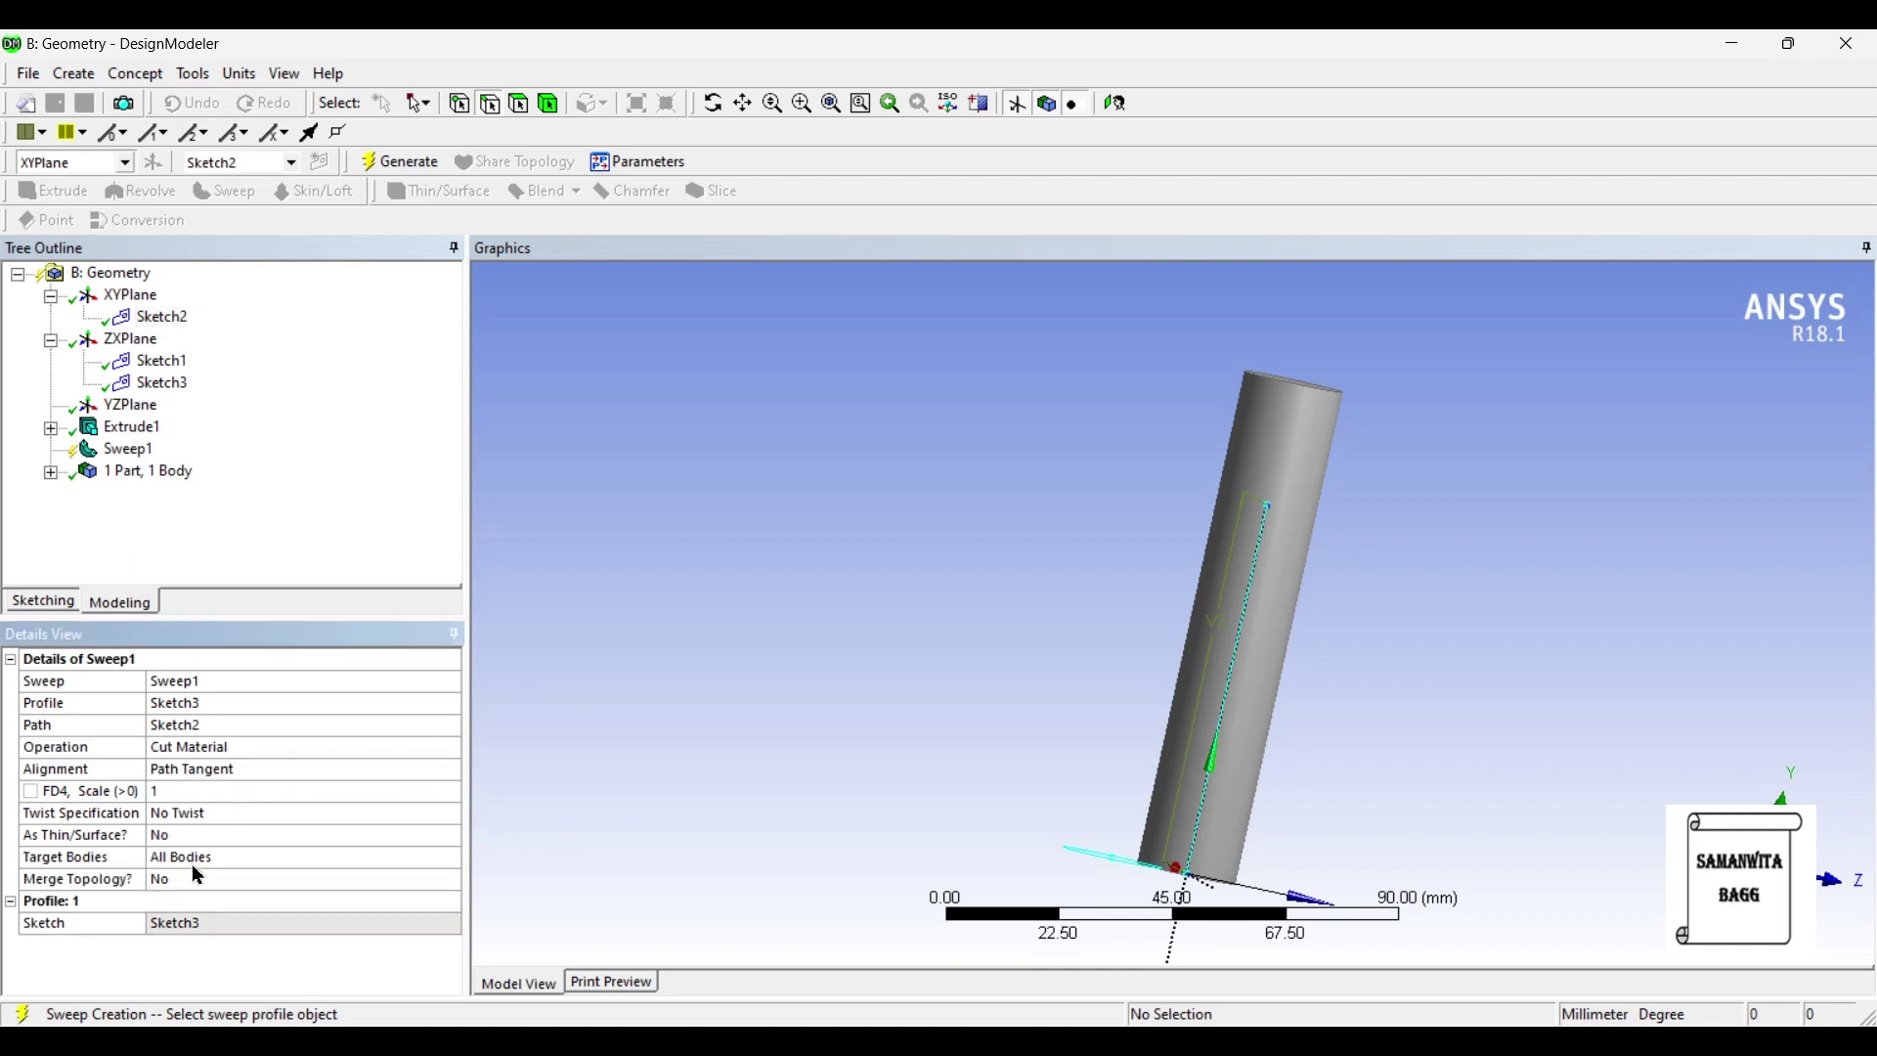
pyautogui.click(251, 817)
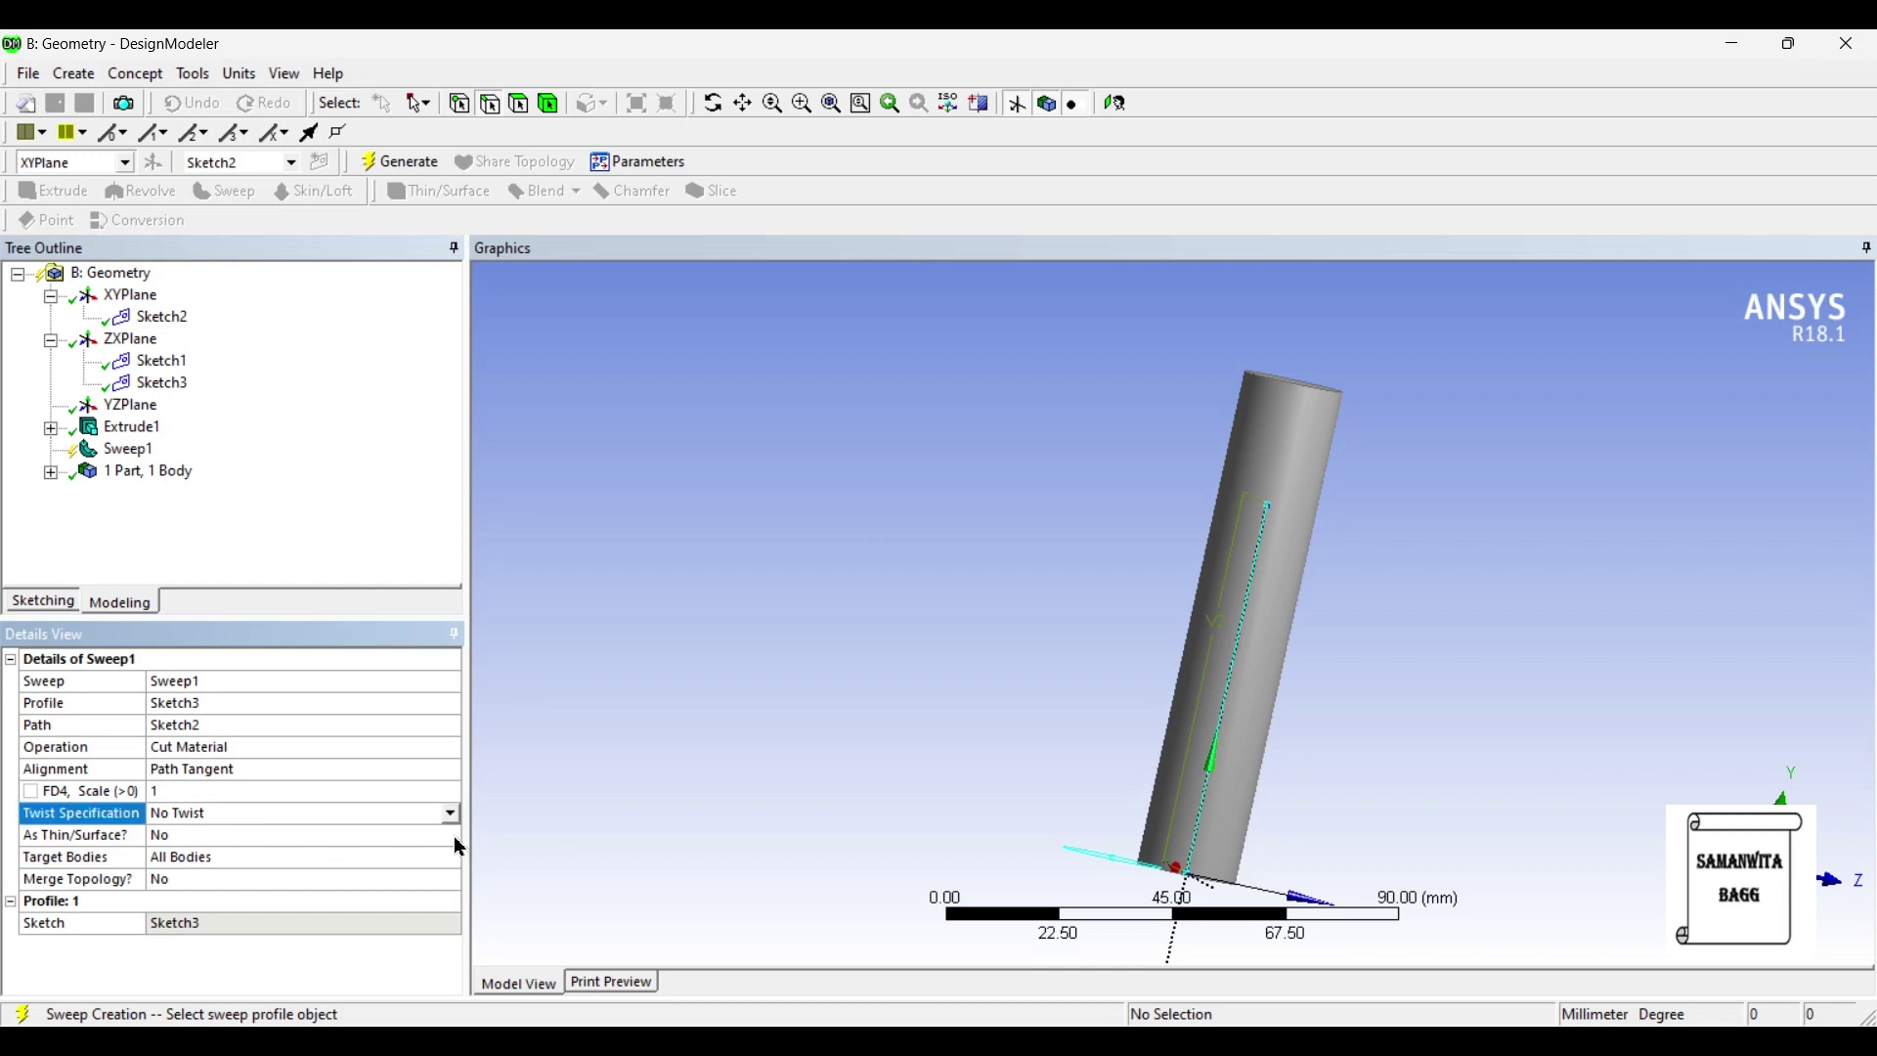
pyautogui.click(451, 813)
pyautogui.click(210, 858)
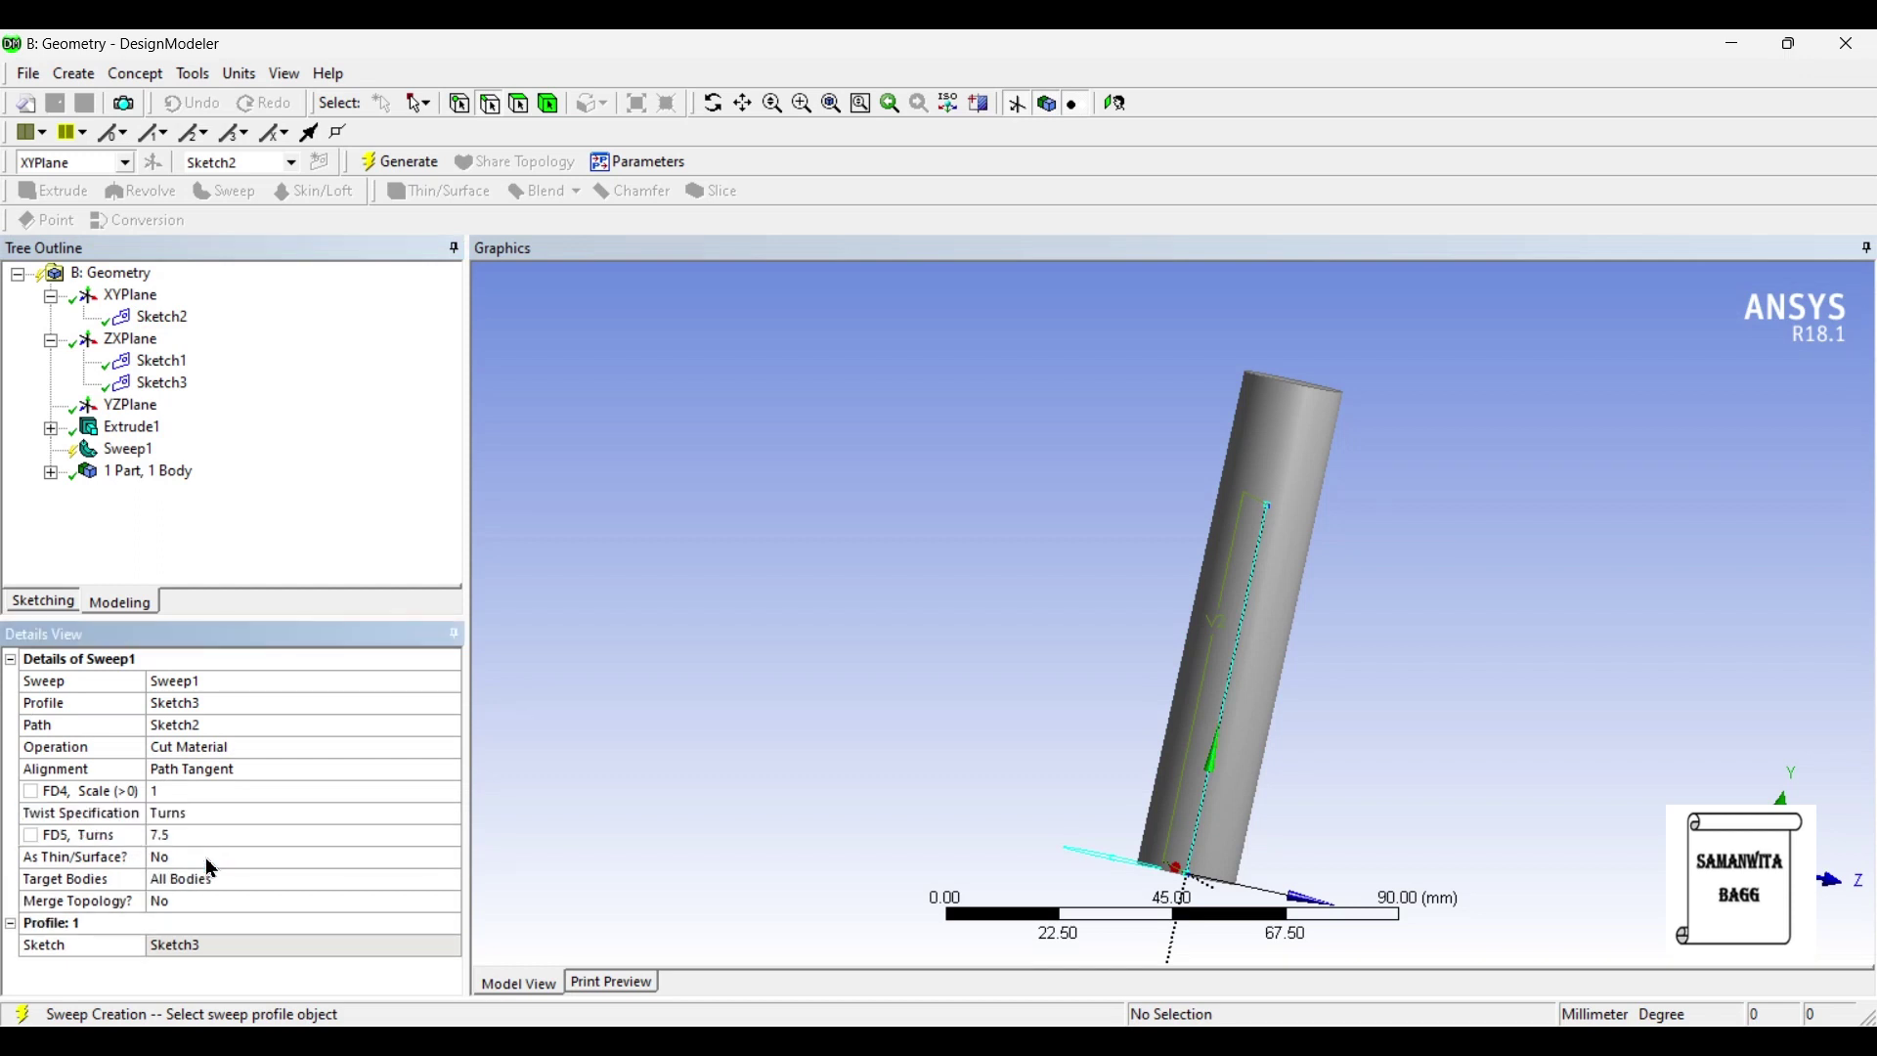
pyautogui.click(177, 840)
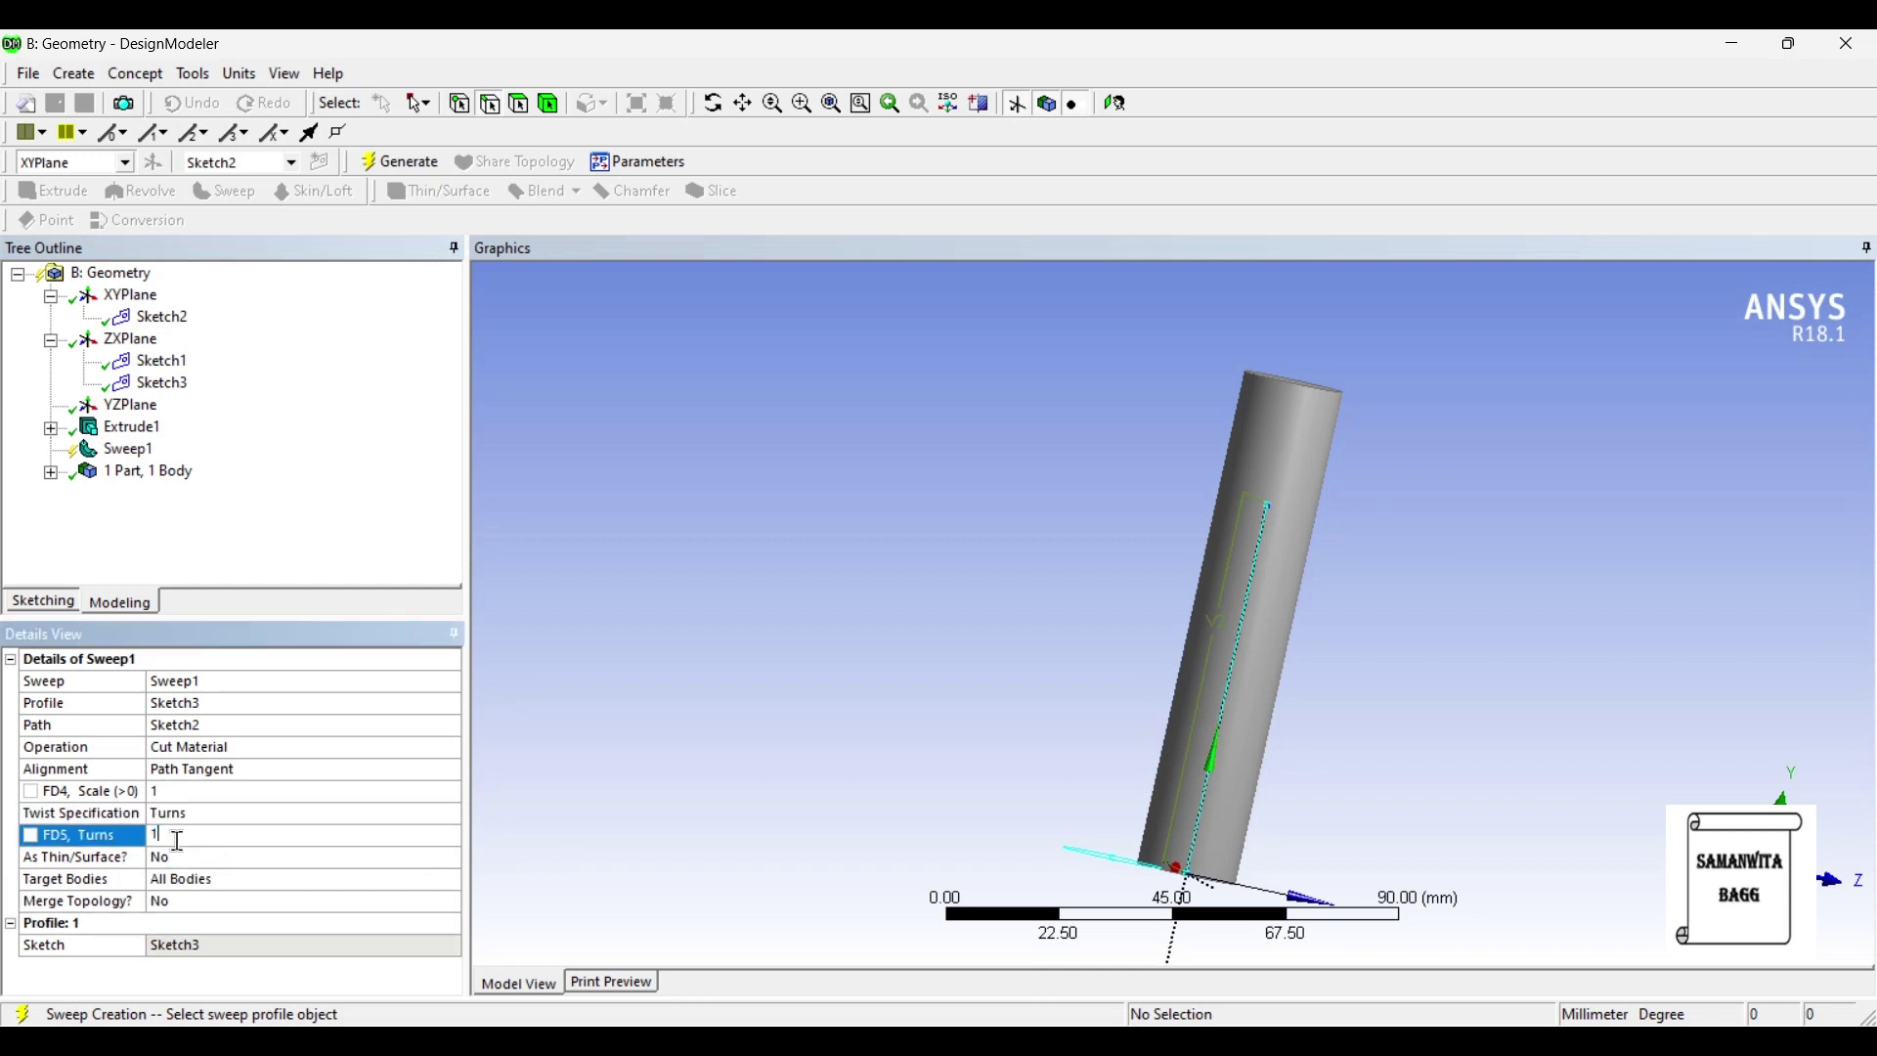
pyautogui.write('1')
pyautogui.click(658, 699)
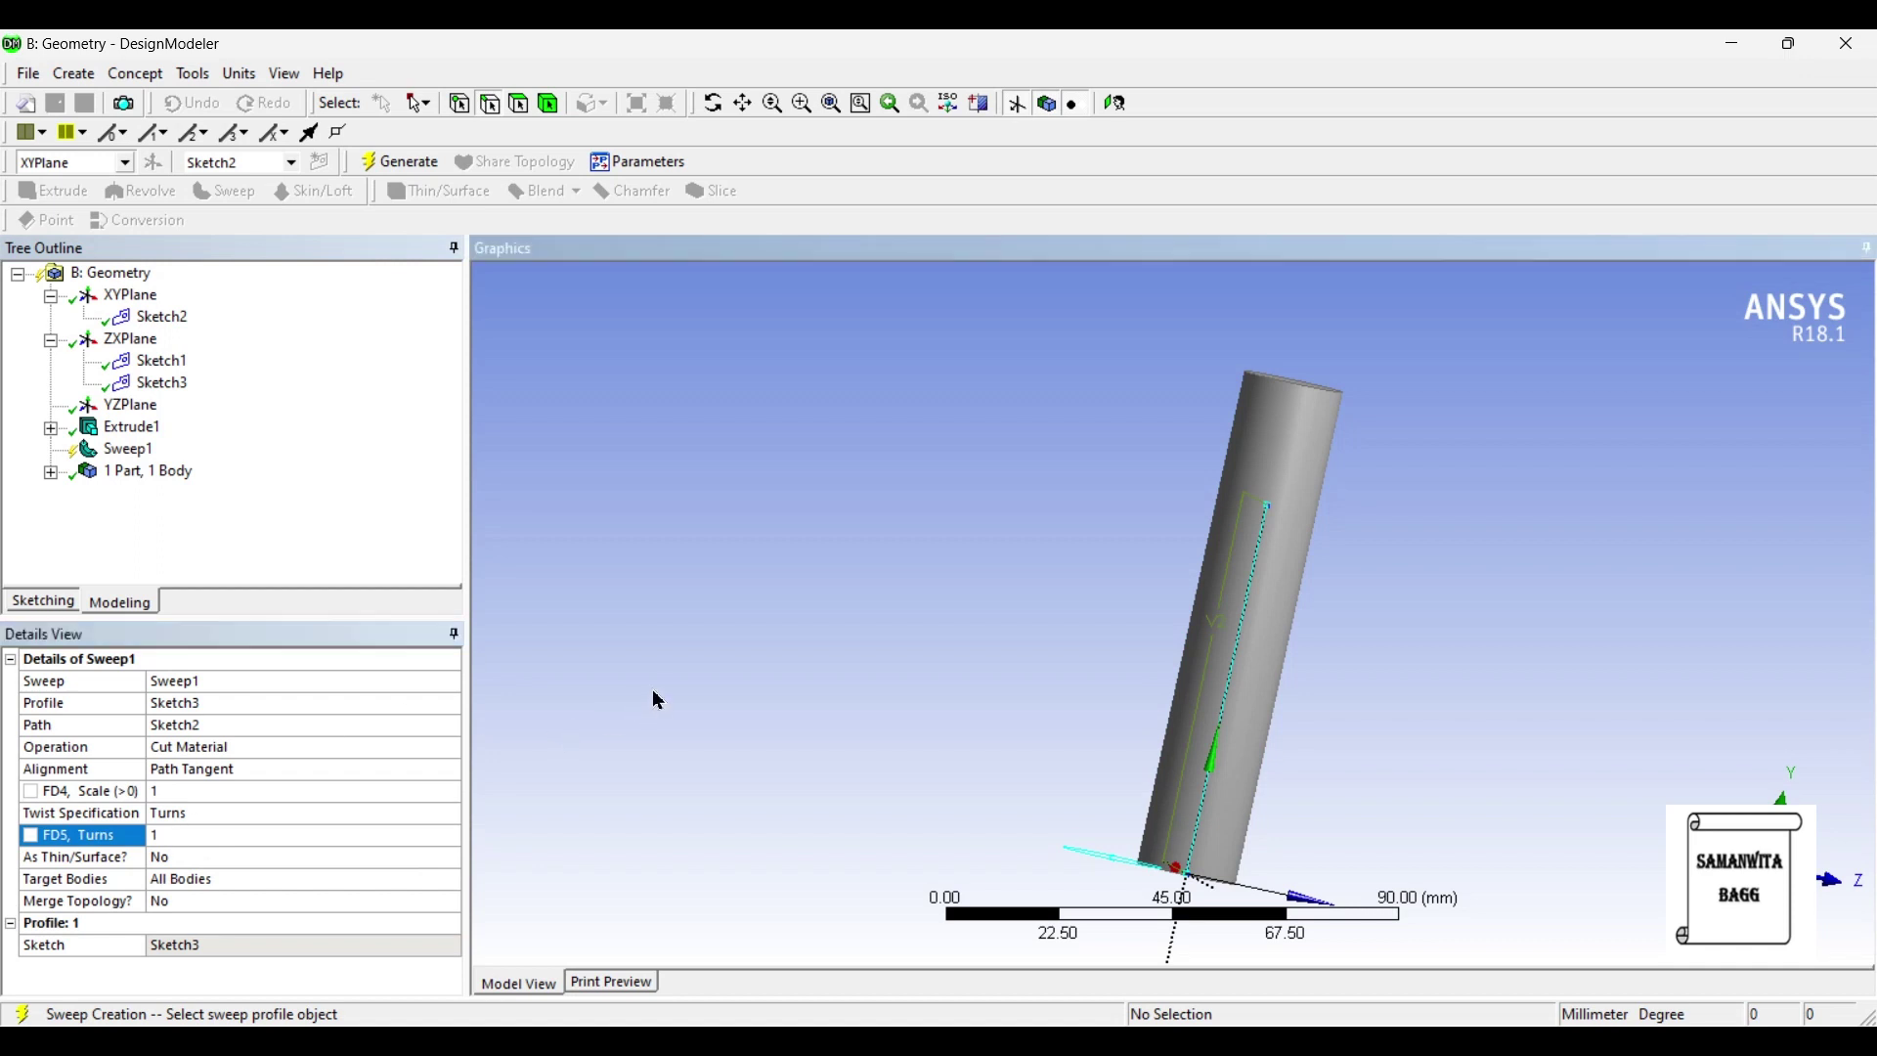
# Generate the sweep cut and orbit to inspect the helical groove.
pyautogui.click(404, 164)
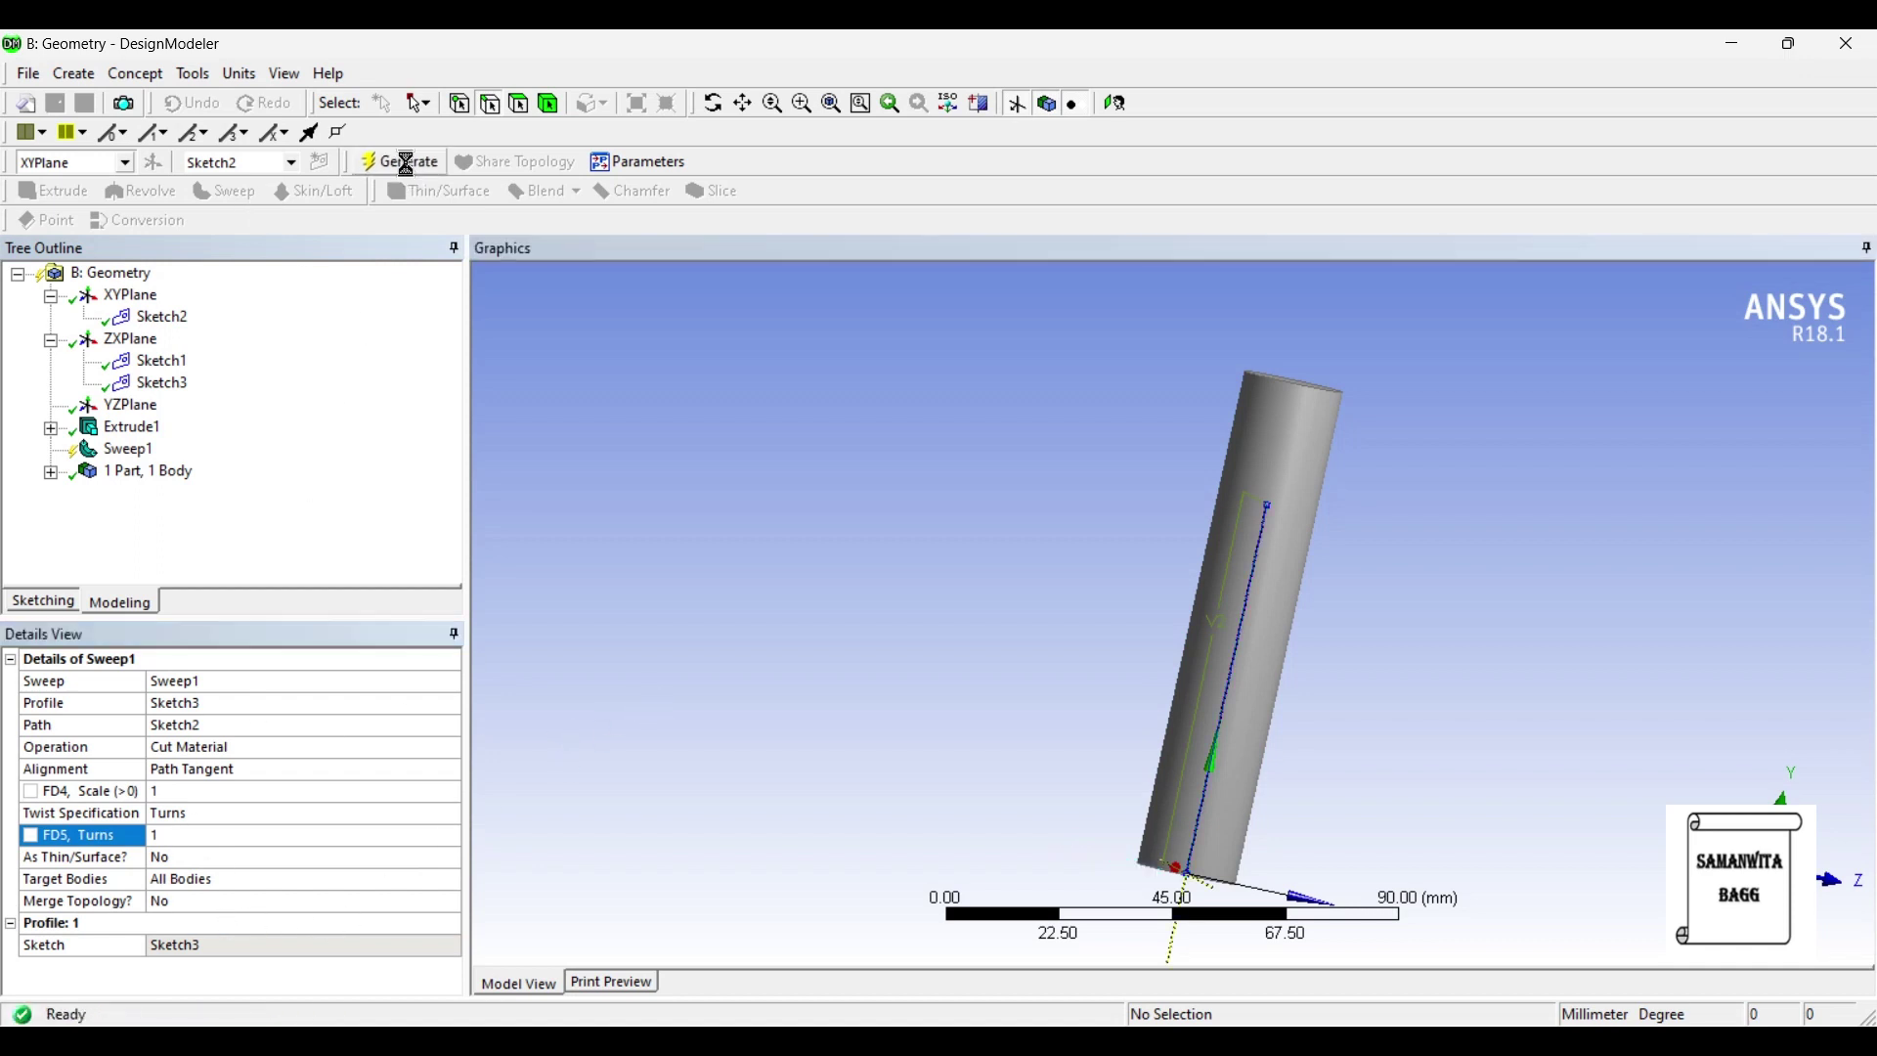
pyautogui.moveTo(1109, 450); pyautogui.dragTo(1048, 430, button='middle')
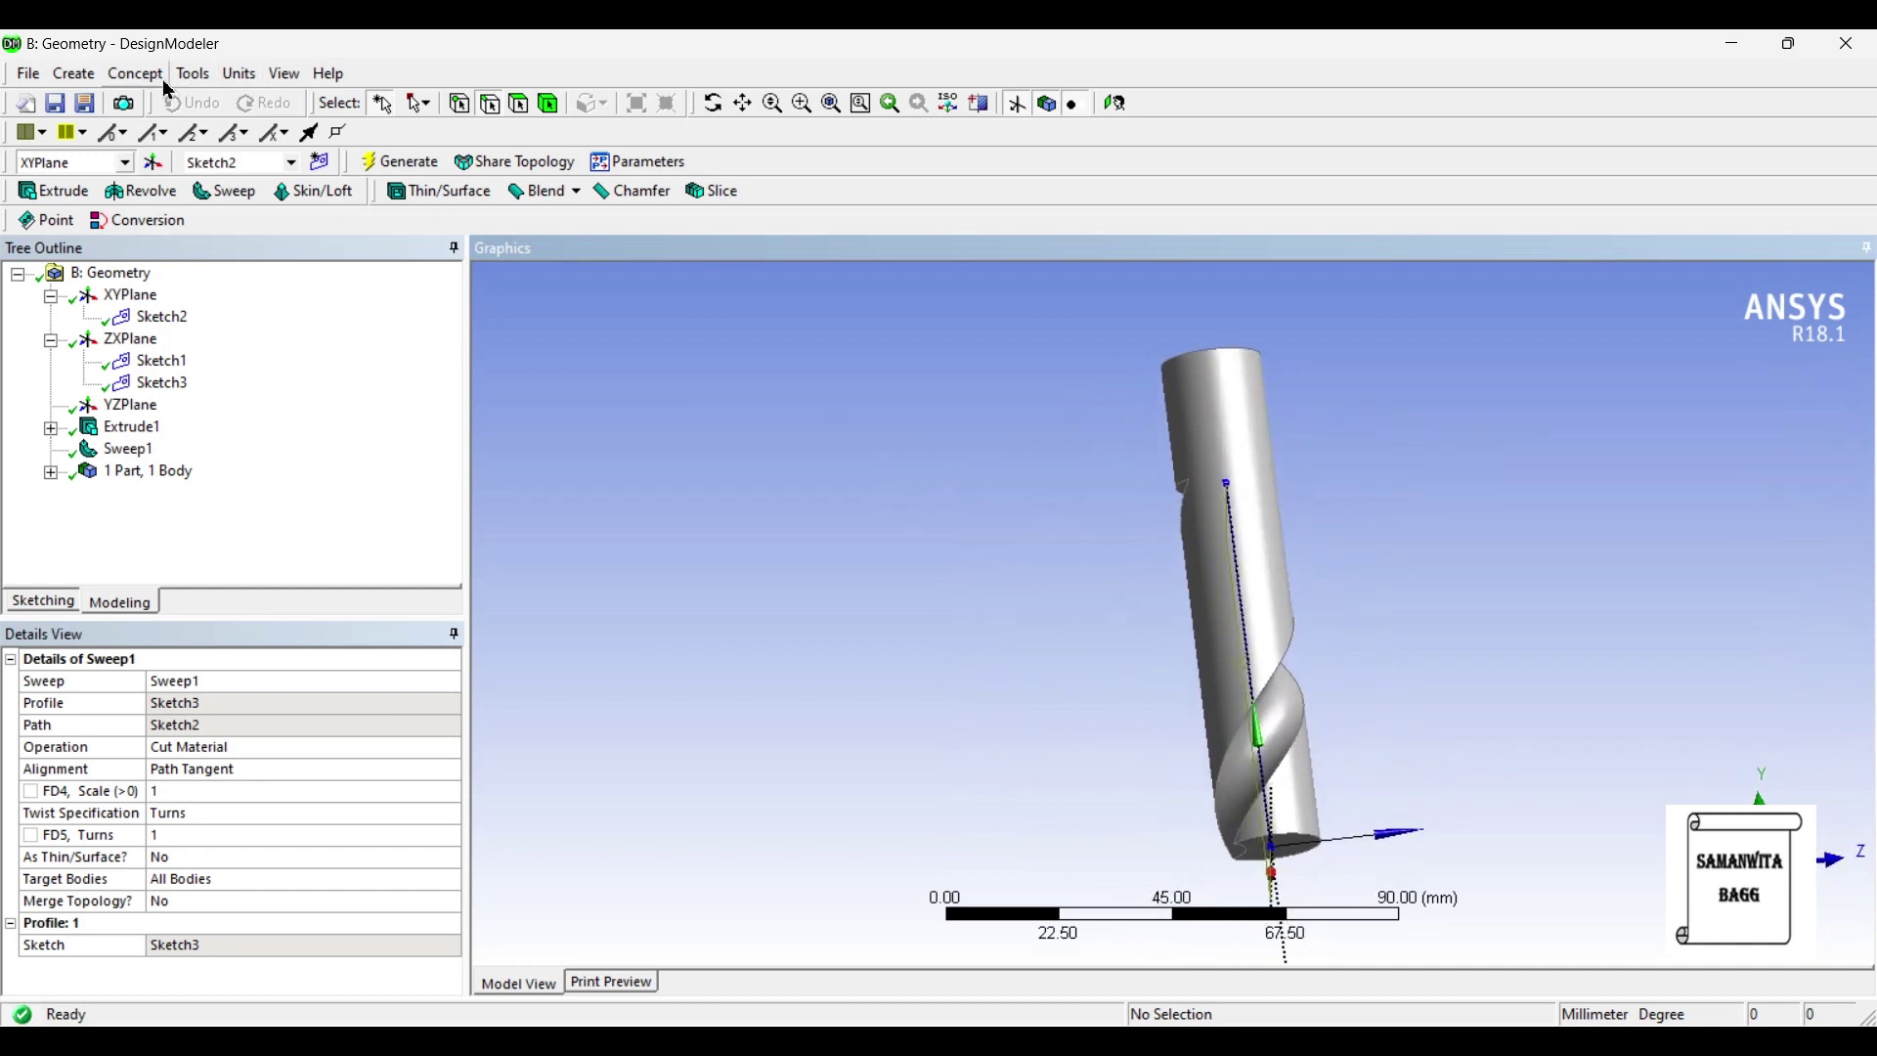
pyautogui.click(76, 79)
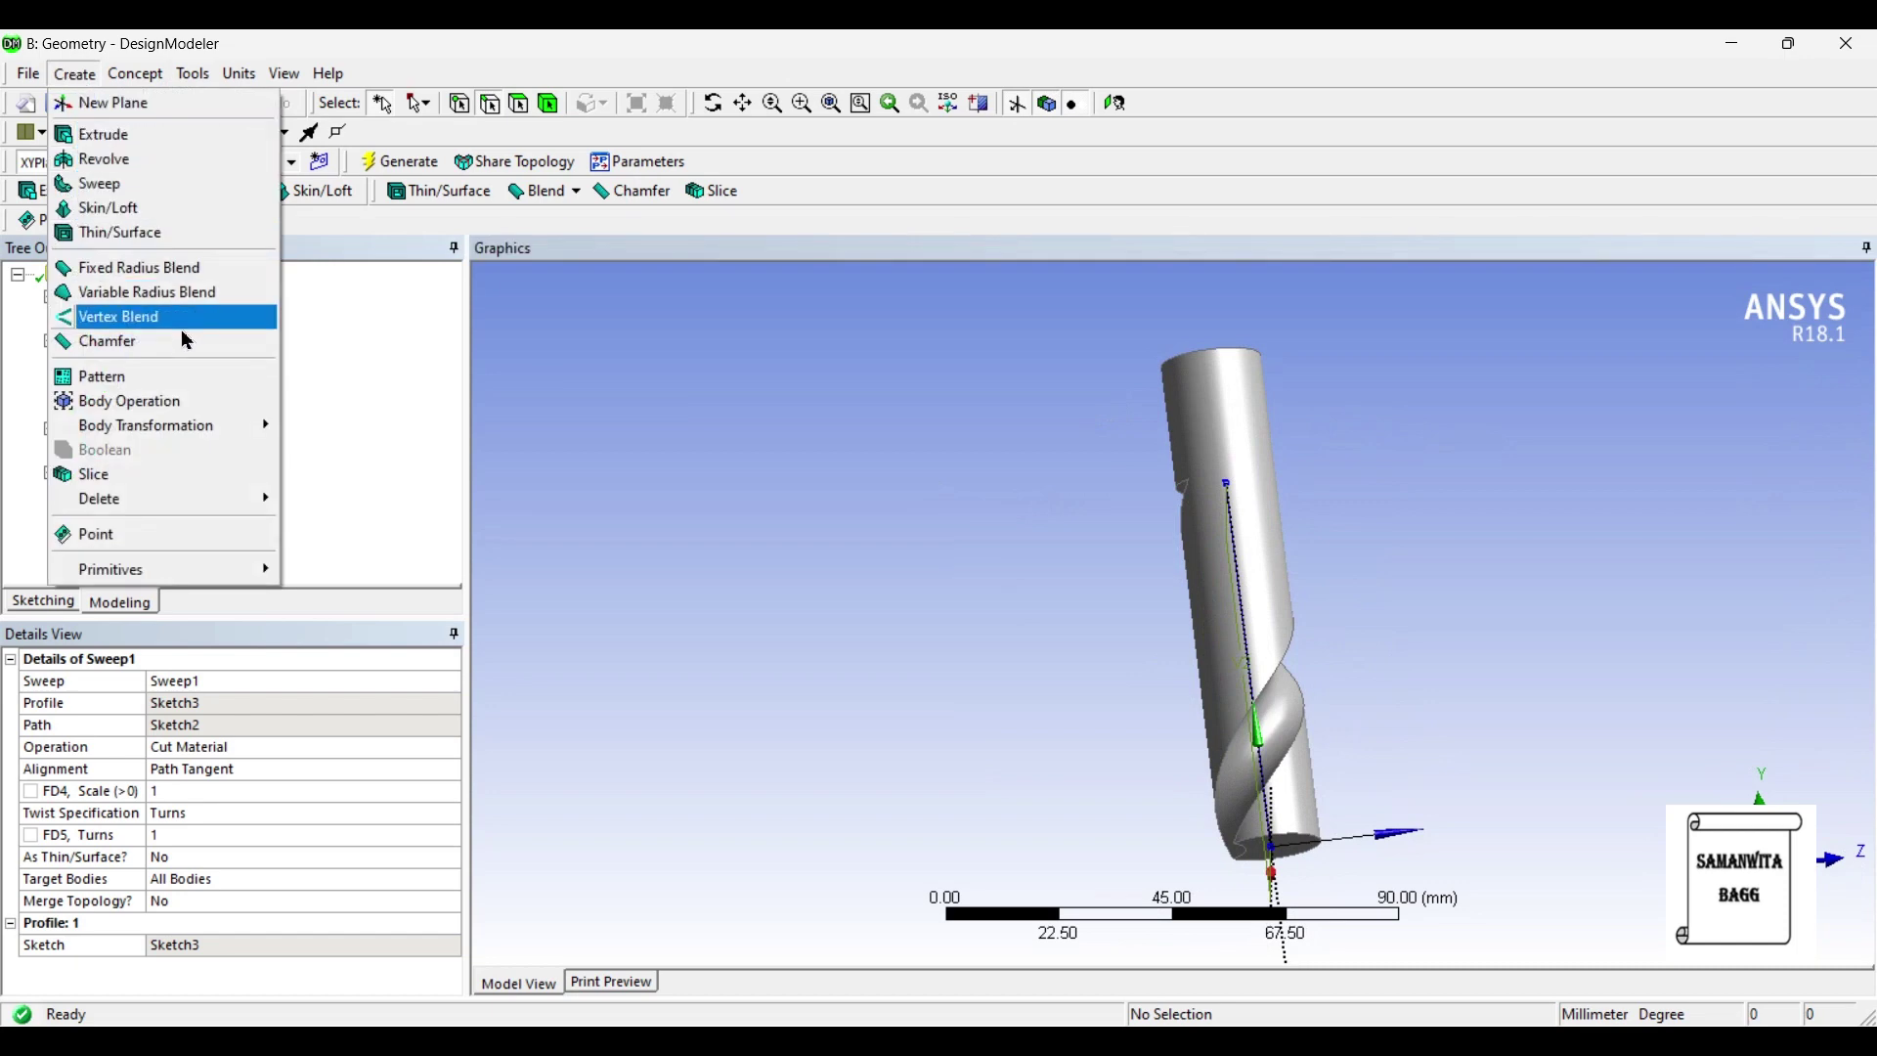
# Create a circular pattern using the two helical flute faces as geometry.
pyautogui.click(169, 375)
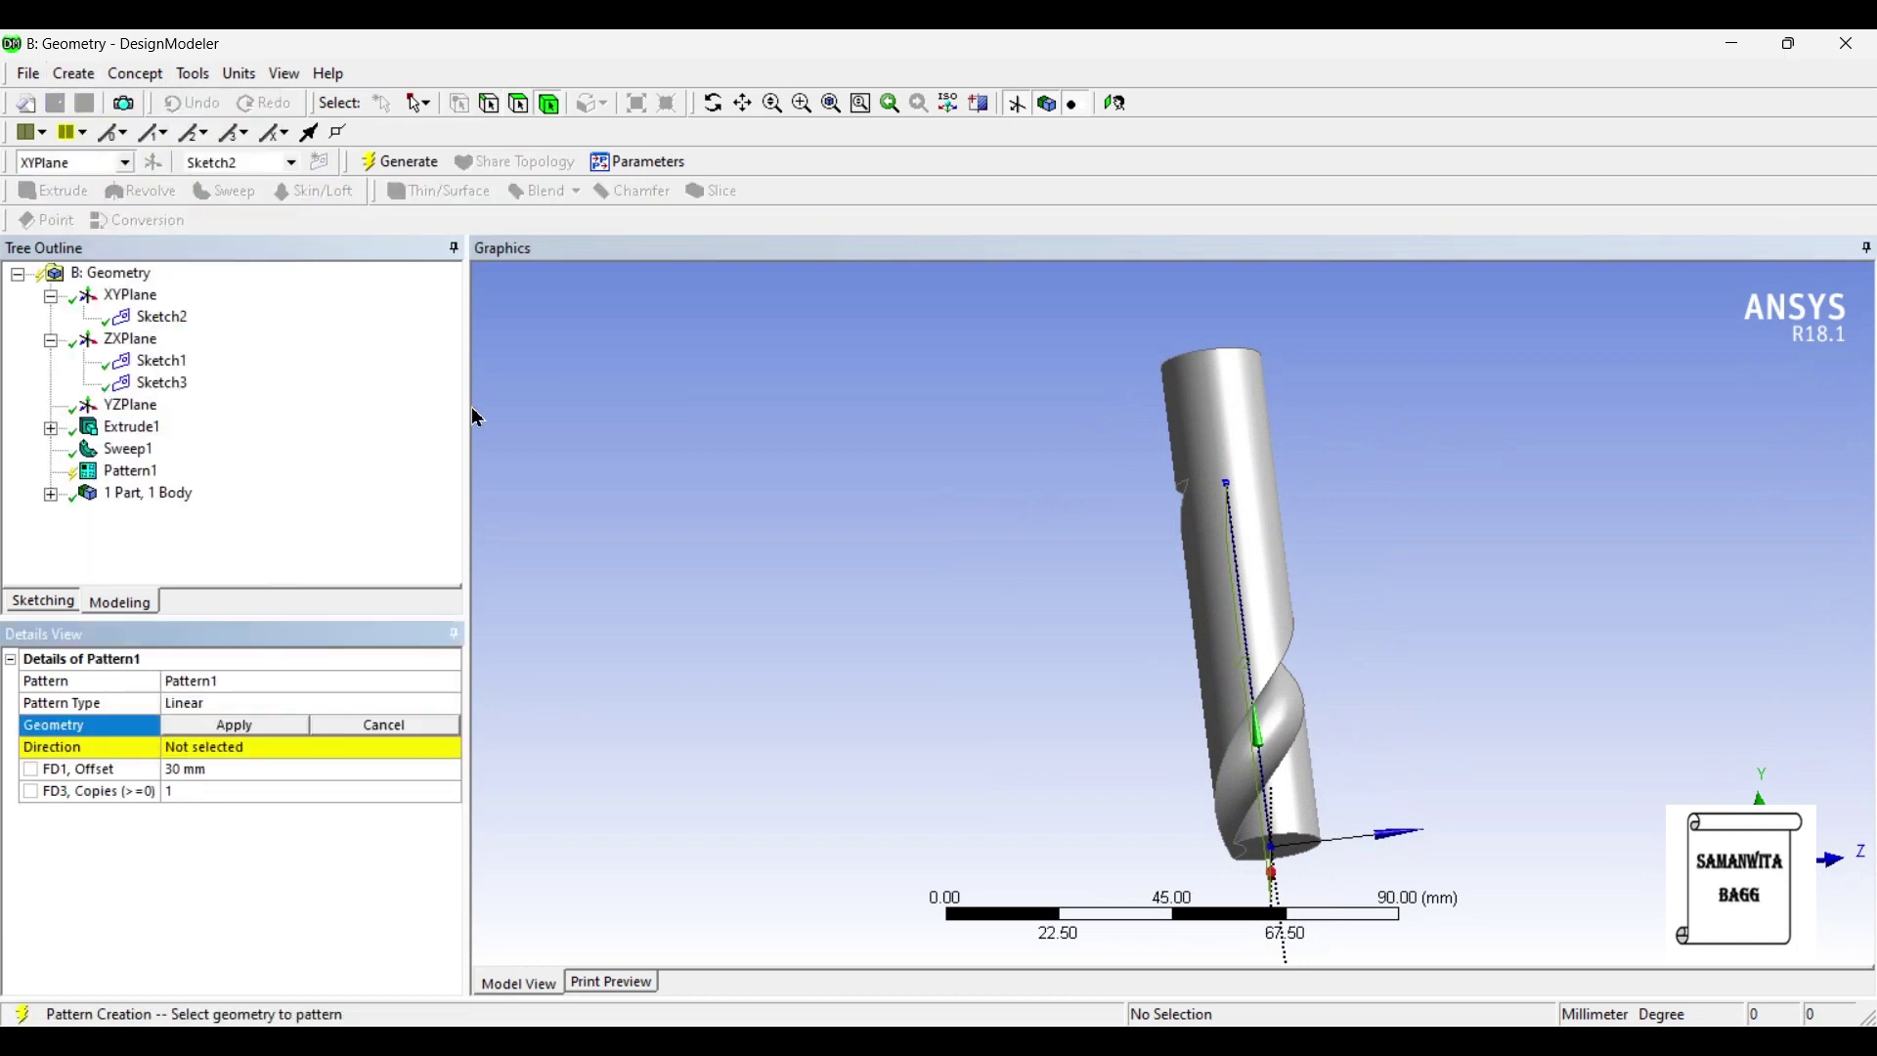
pyautogui.click(234, 701)
pyautogui.click(452, 704)
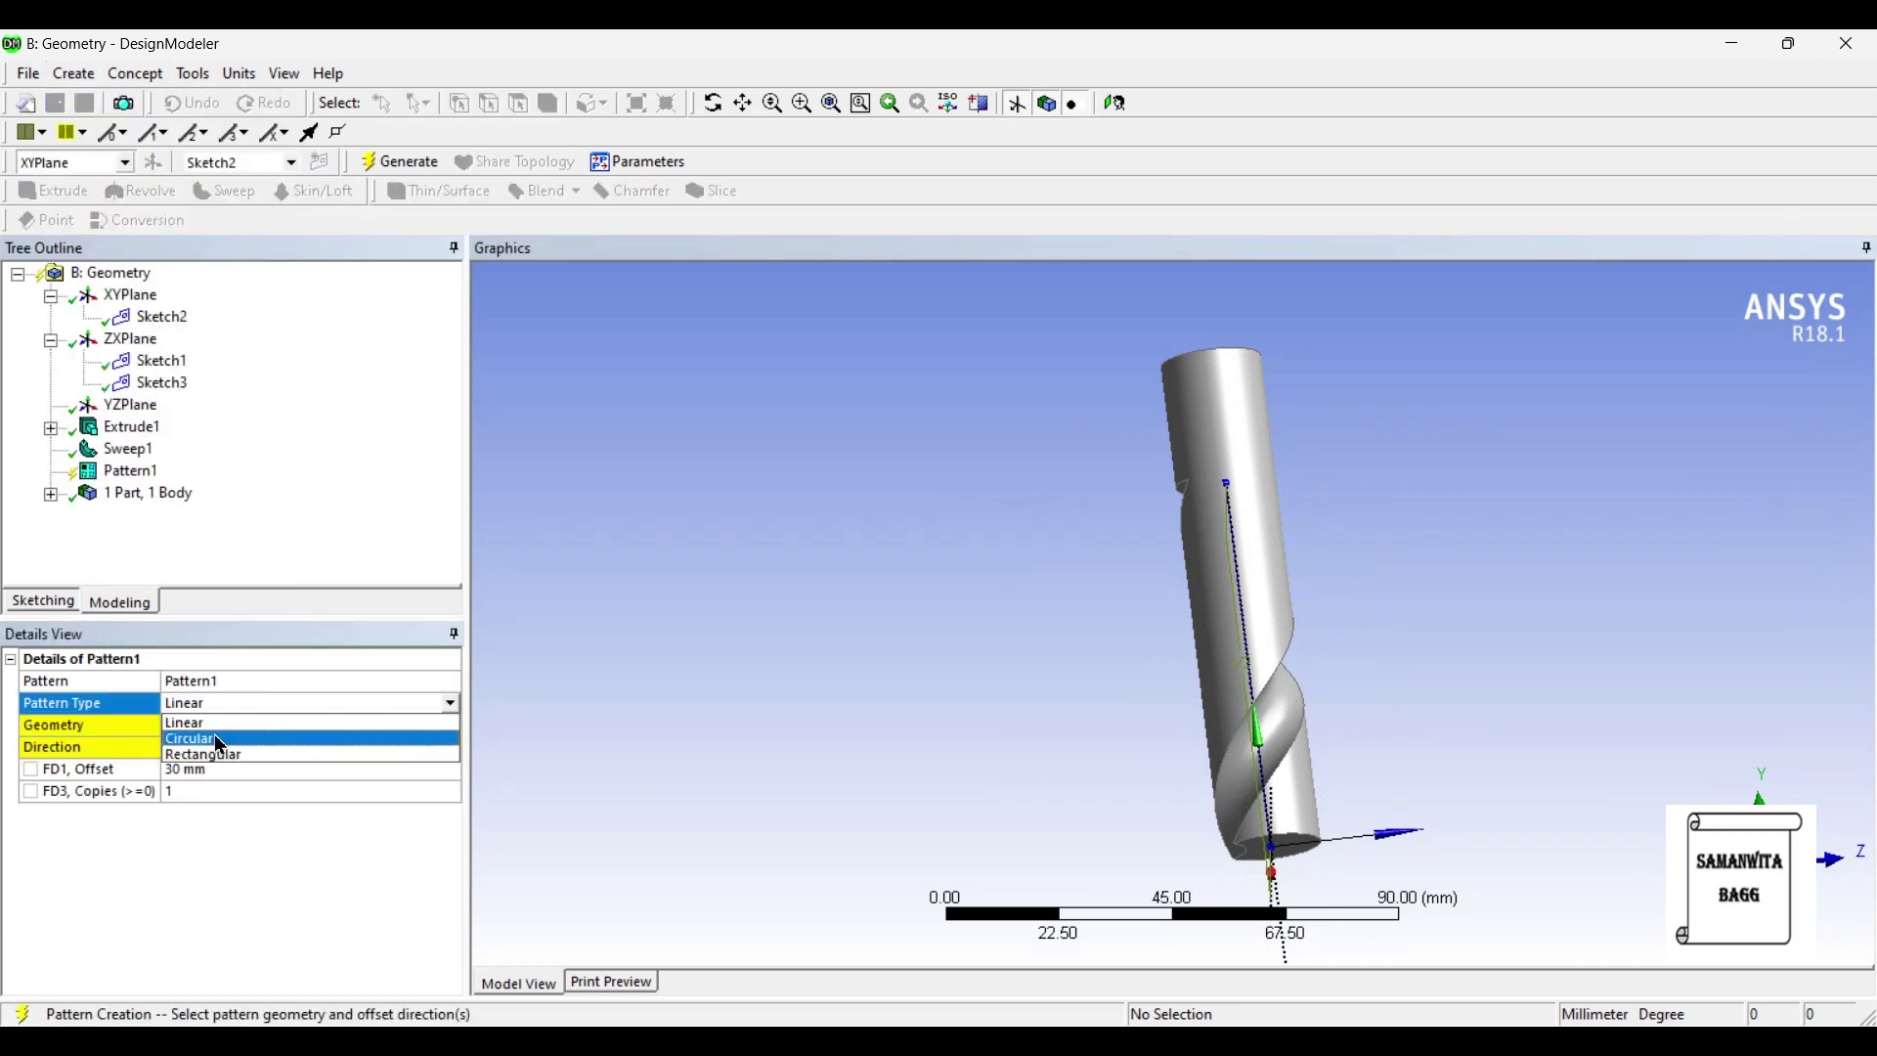
pyautogui.click(219, 745)
pyautogui.click(192, 733)
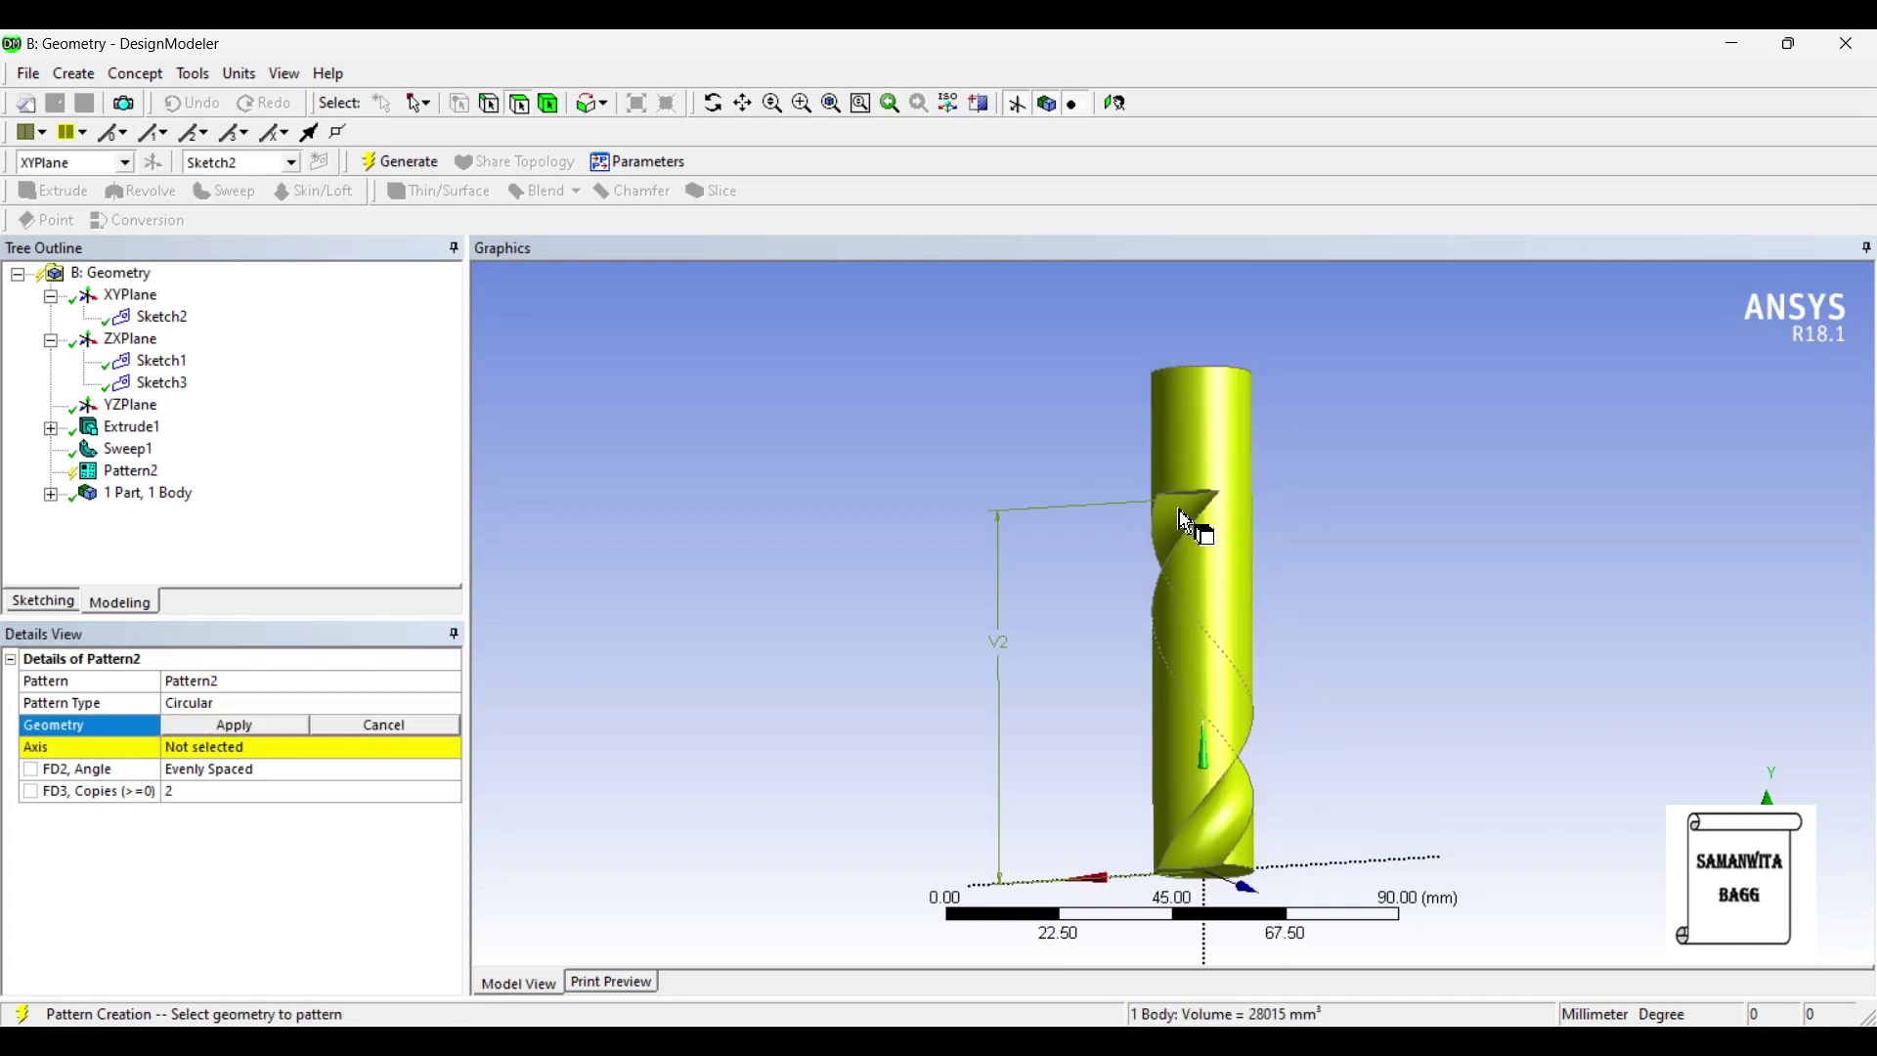
pyautogui.click(1186, 521)
pyautogui.moveTo(1215, 570); pyautogui.dragTo(1320, 531, button='middle')
pyautogui.keyDown('ctrl'); pyautogui.click(1135, 578); pyautogui.keyUp('ctrl')
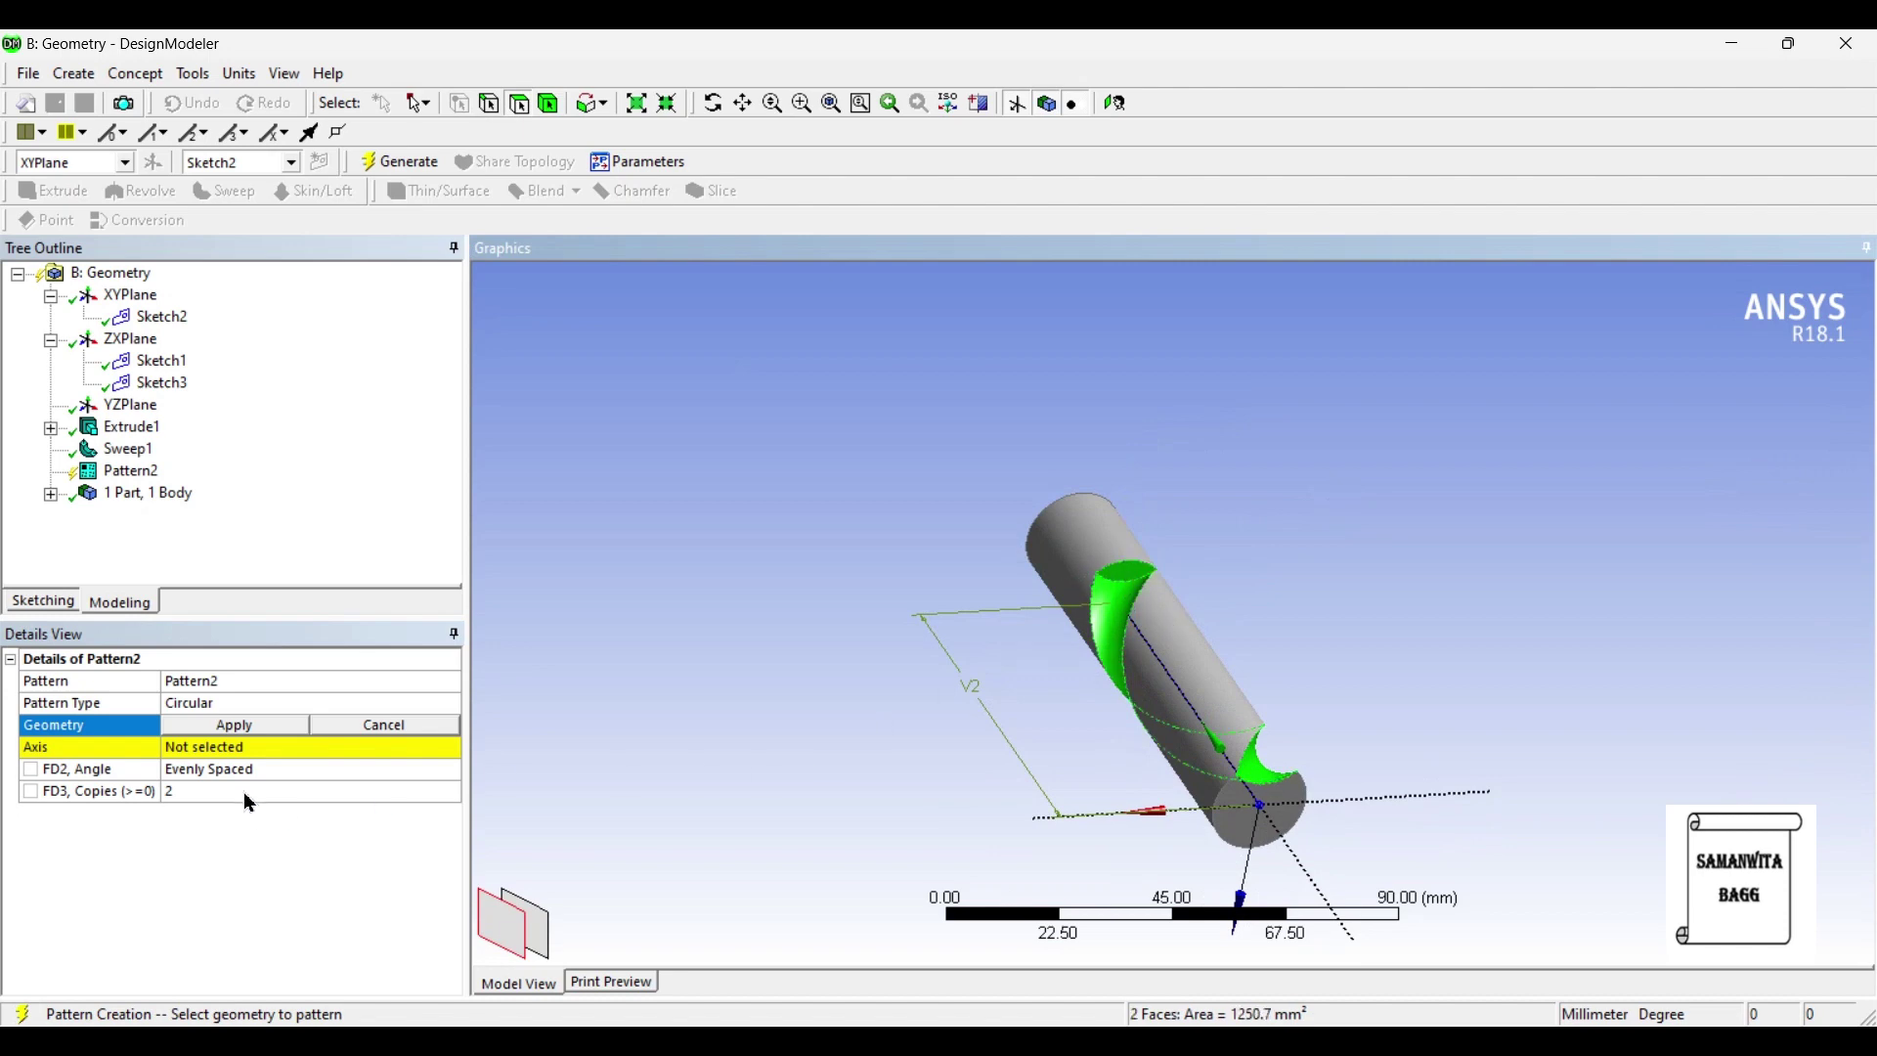
pyautogui.click(244, 732)
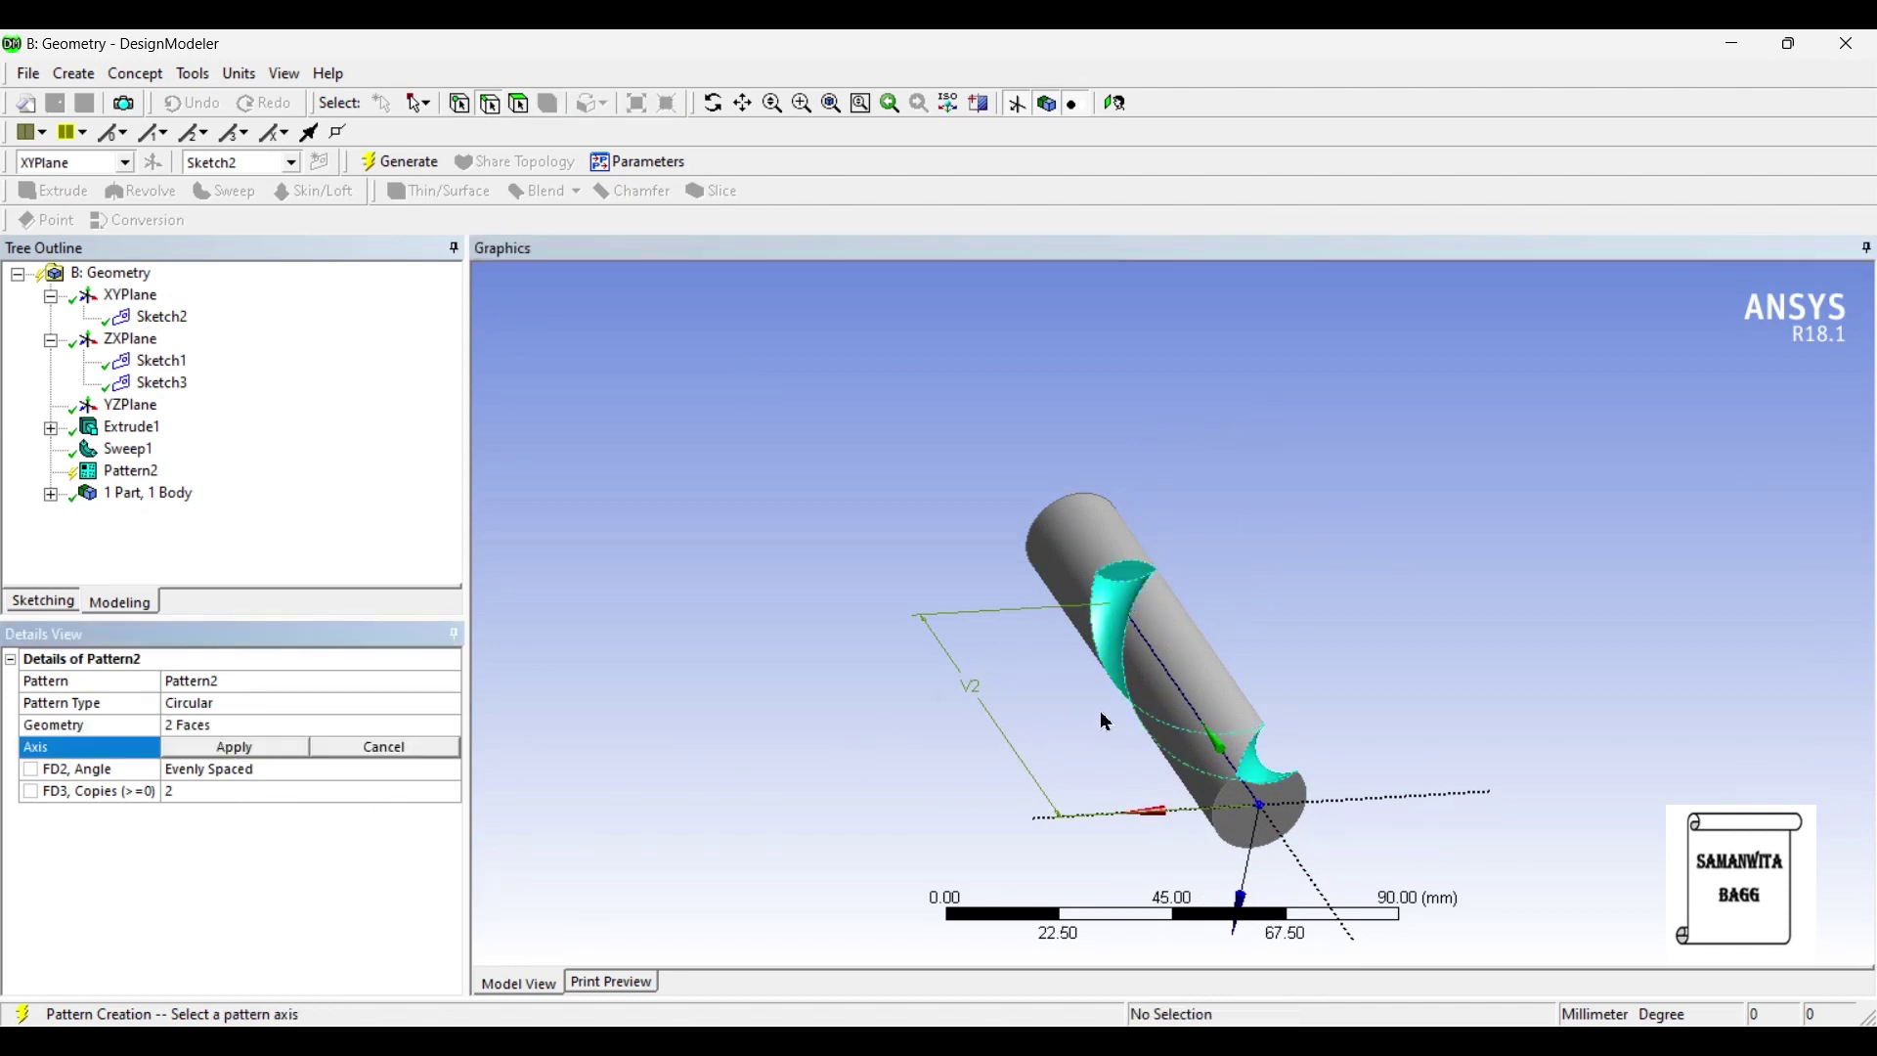
# Pattern around the Sketch2 axis edge with 2 copies, generate, and view the three flutes.
pyautogui.click(1161, 678)
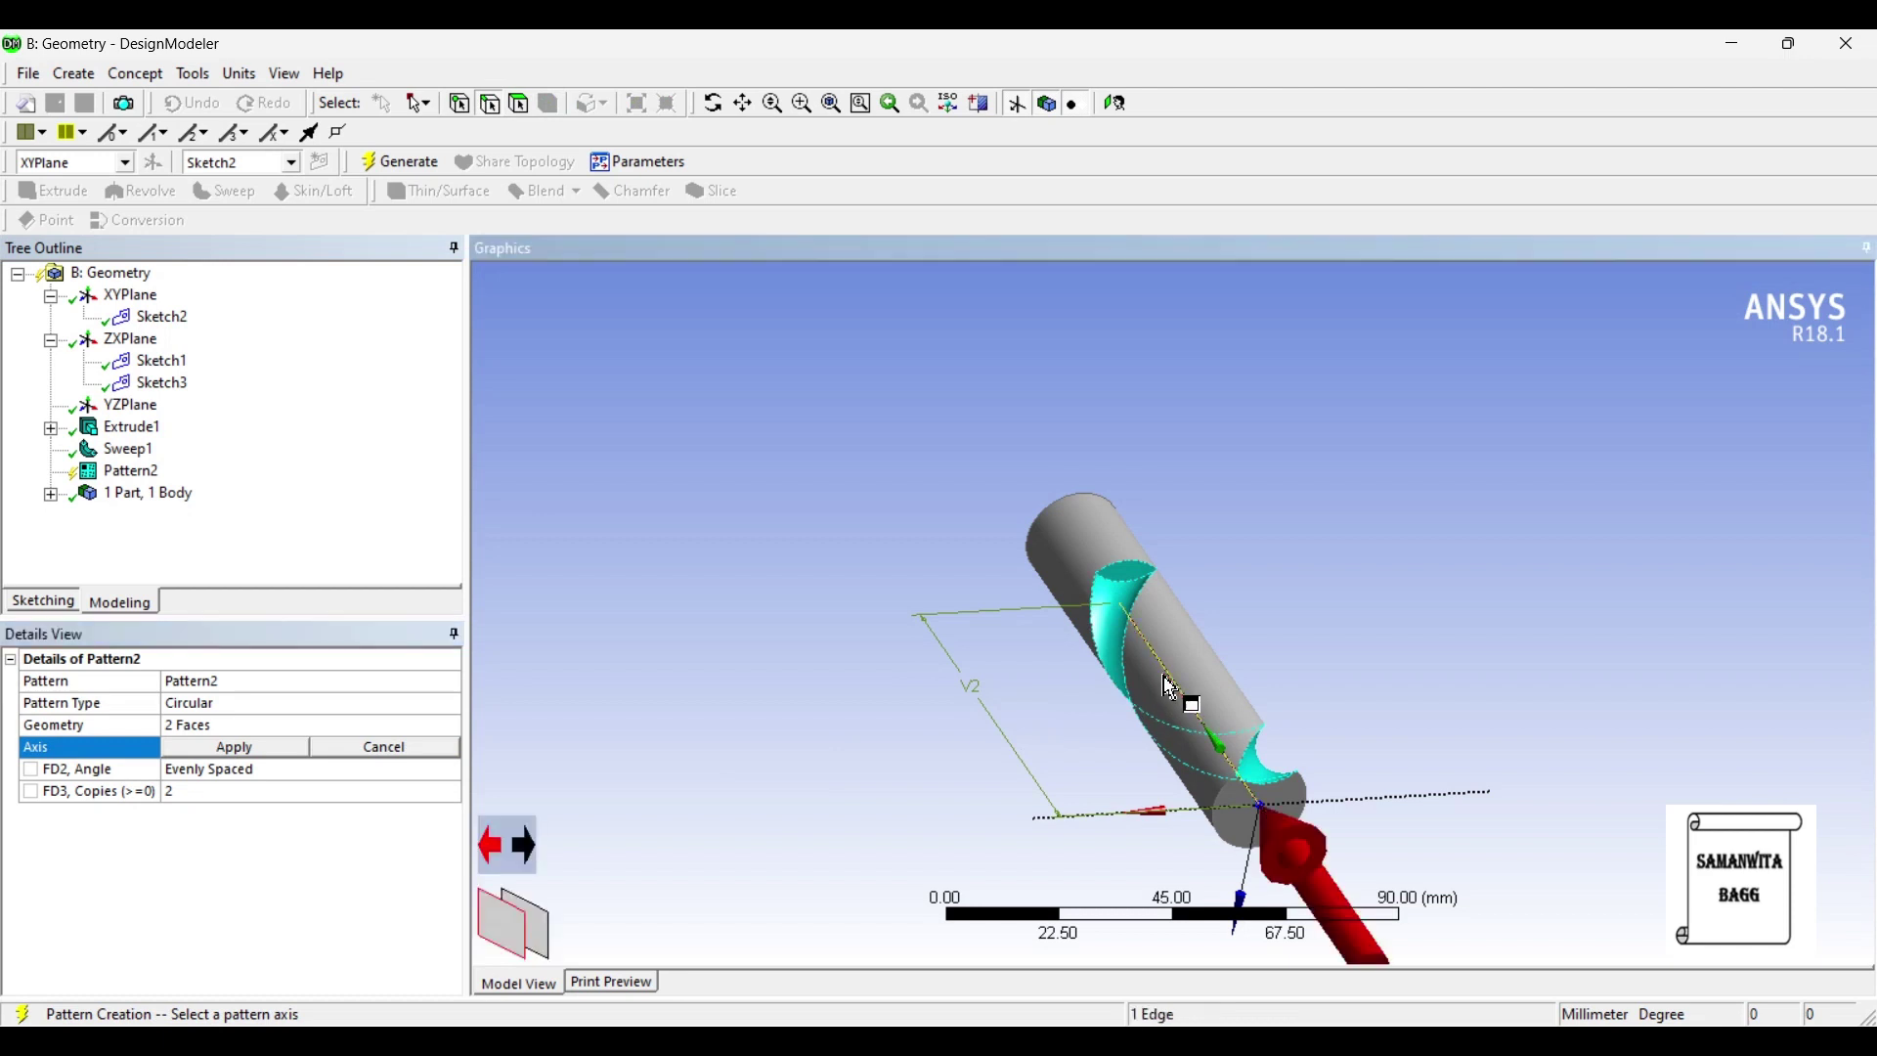
pyautogui.click(249, 749)
pyautogui.click(377, 171)
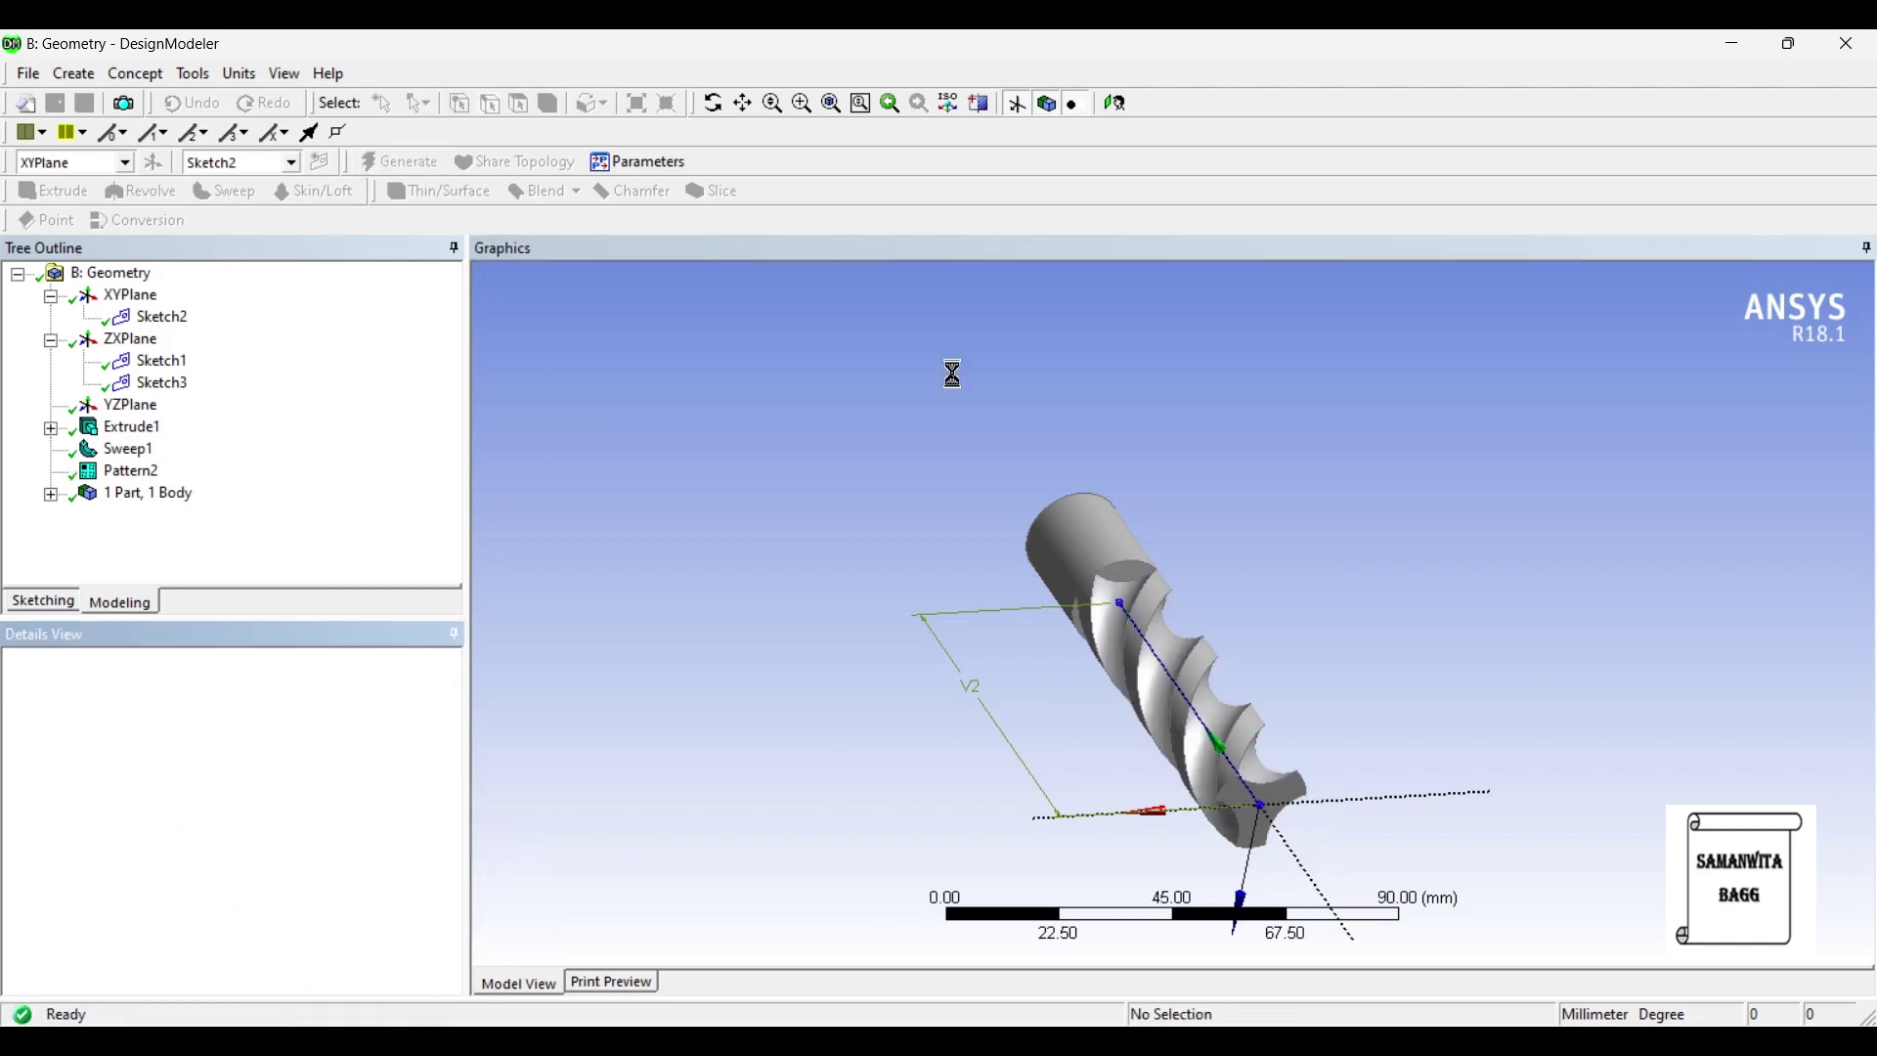
pyautogui.moveTo(1311, 616); pyautogui.dragTo(887, 786, button='middle')
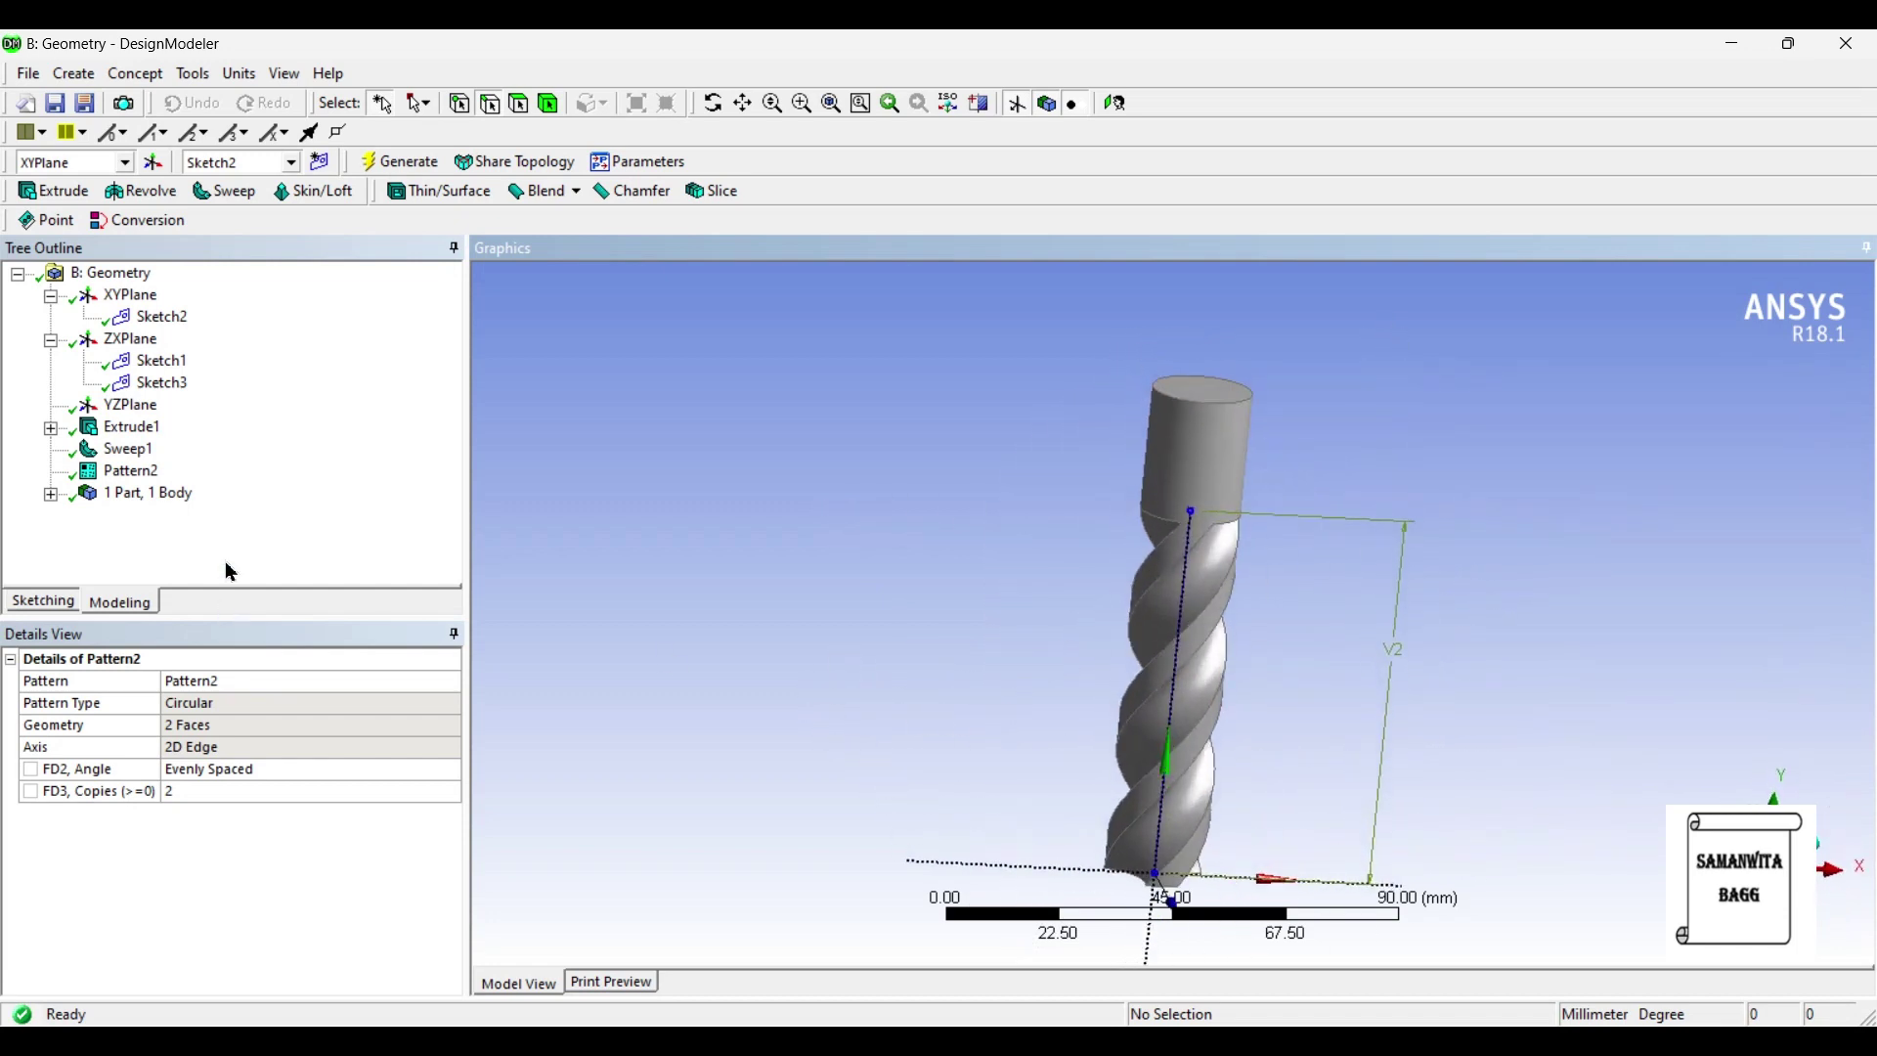
pyautogui.moveTo(1176, 619); pyautogui.dragTo(1347, 492, button='middle')
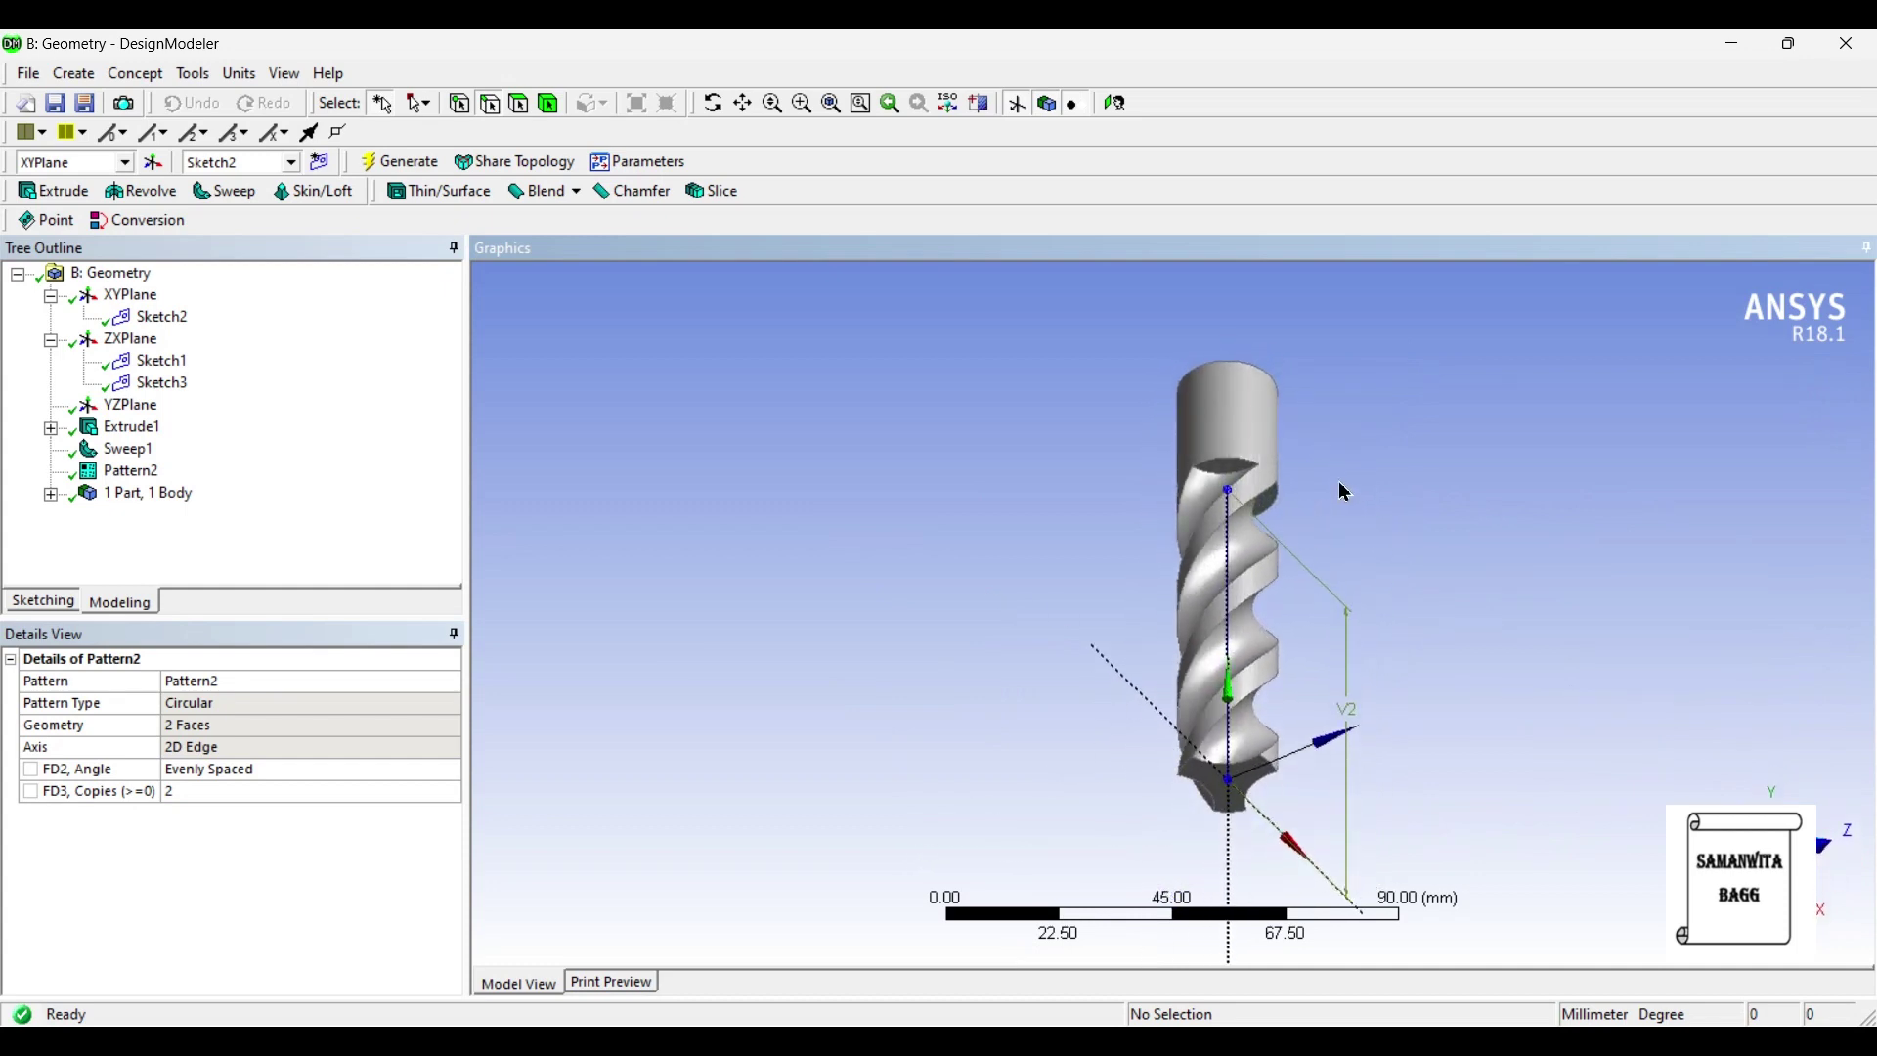
# Fillet the shank's top circular edge with a 1.5 mm fixed-radius blend.
pyautogui.click(546, 192)
pyautogui.click(589, 229)
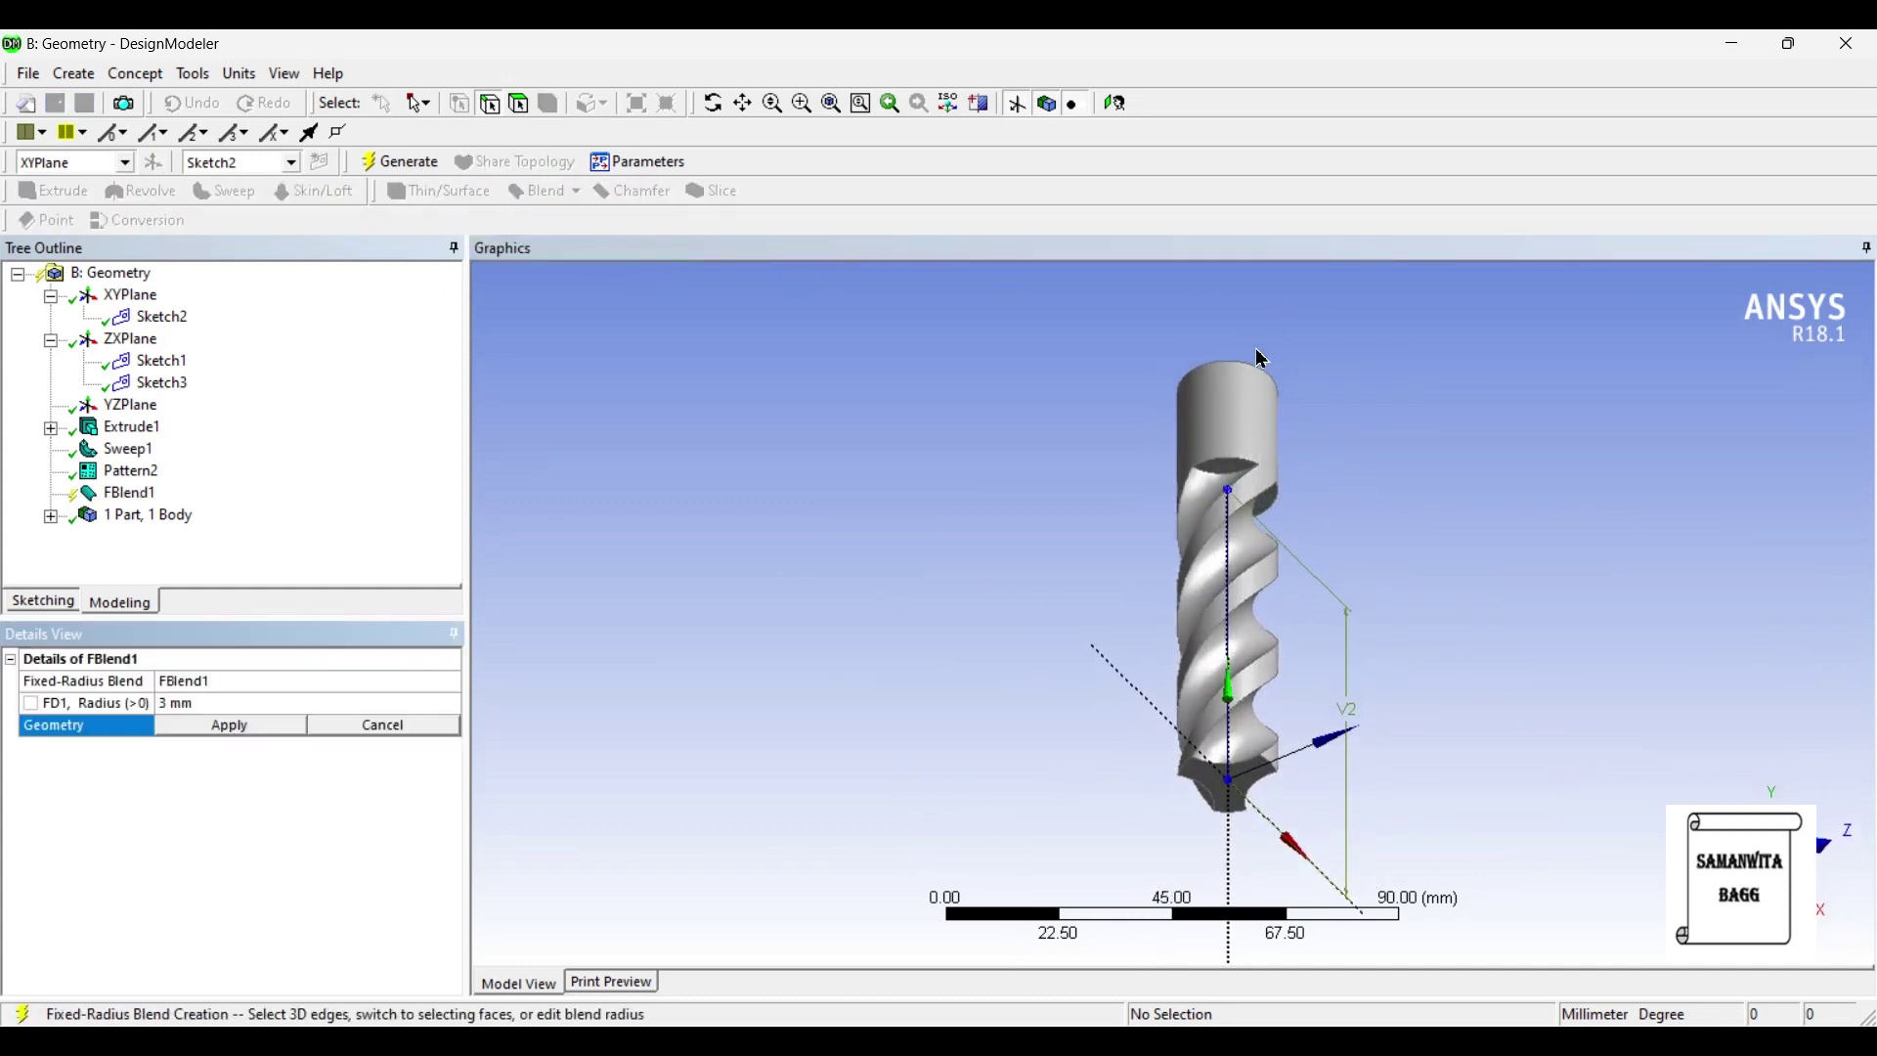
pyautogui.click(1240, 368)
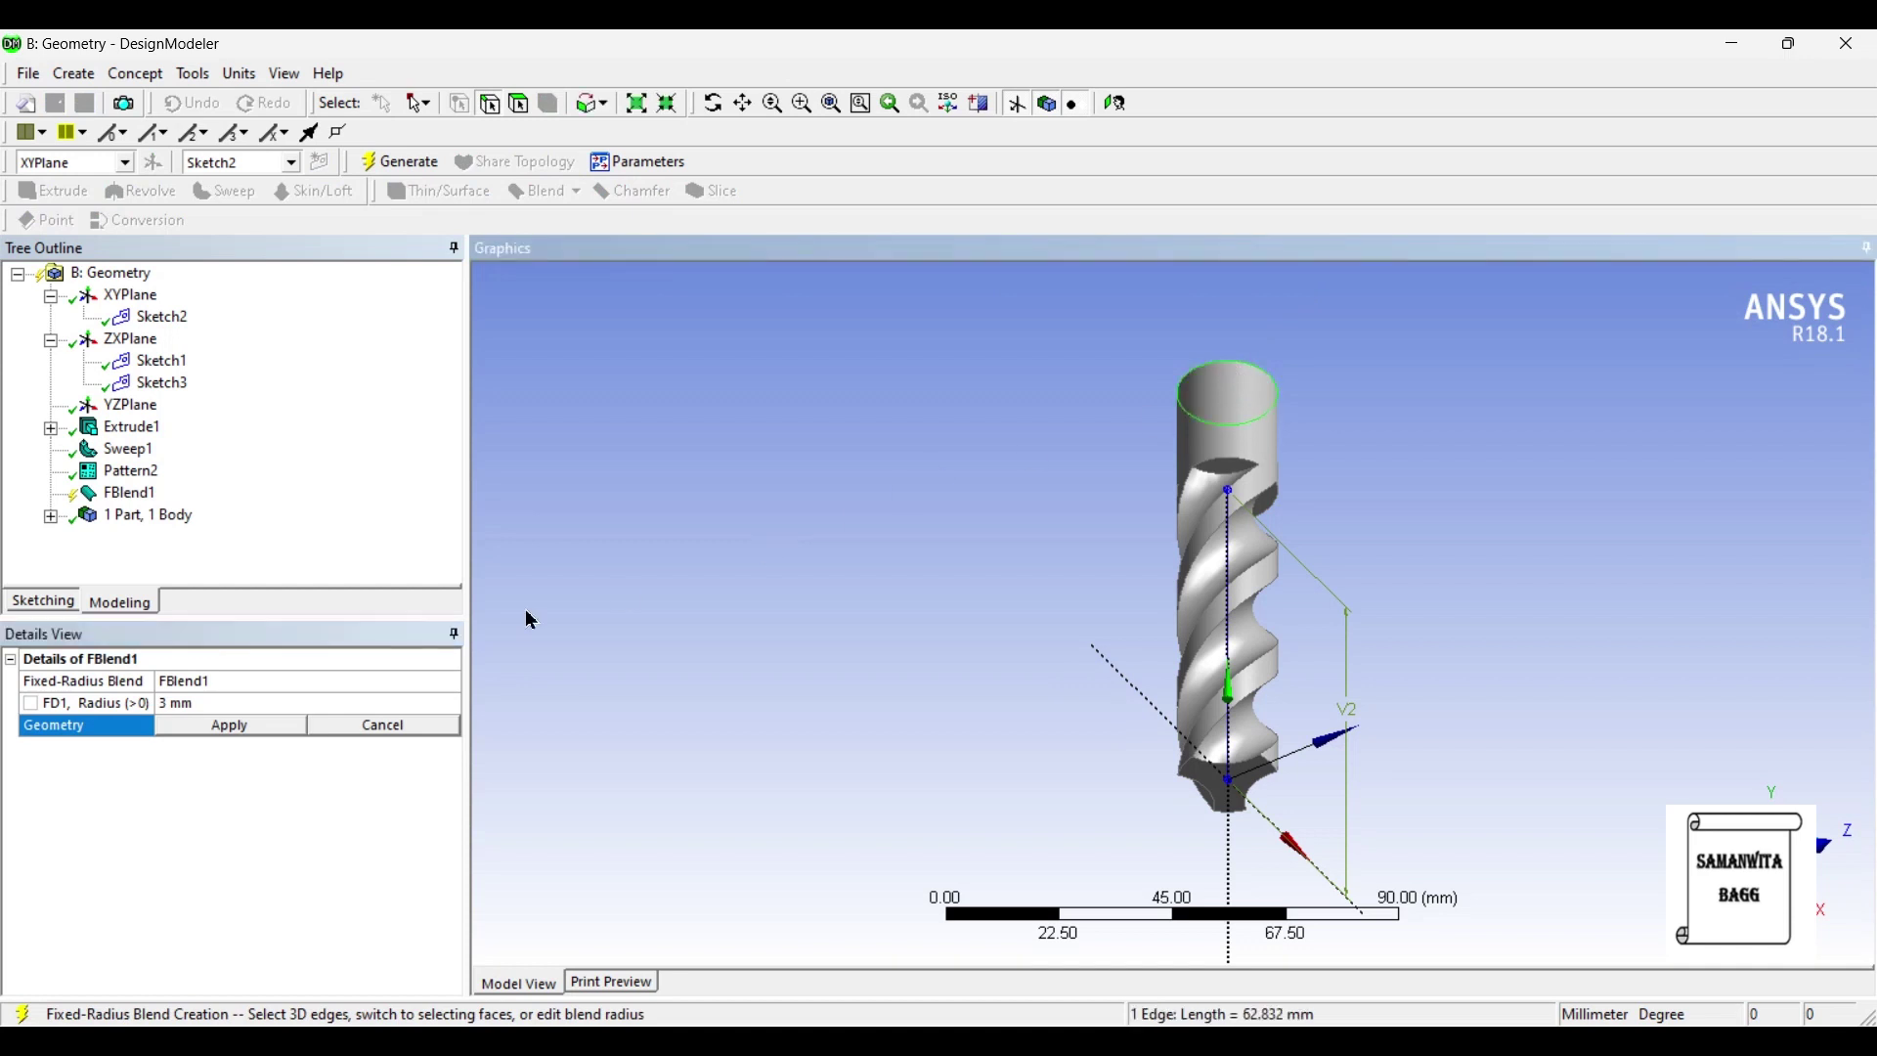
pyautogui.click(256, 725)
pyautogui.click(250, 706)
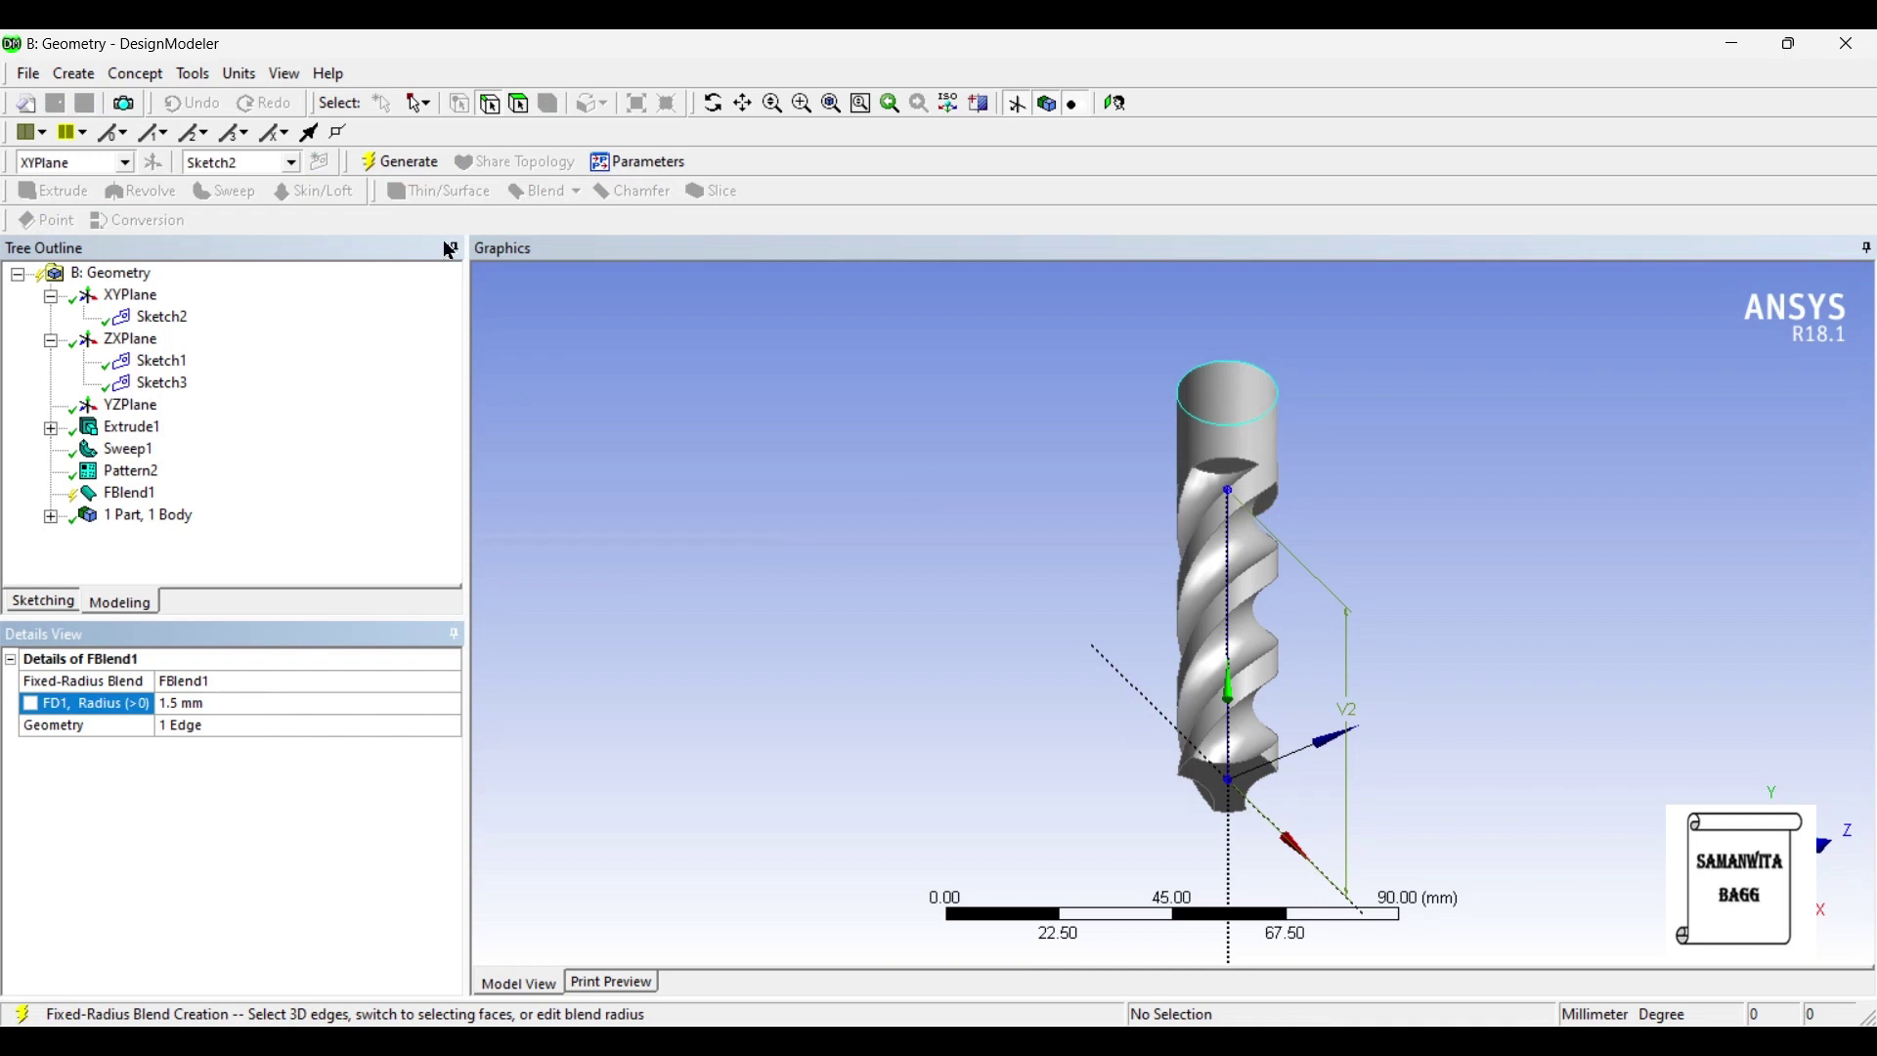
pyautogui.click(396, 162)
pyautogui.moveTo(1158, 432); pyautogui.dragTo(1112, 464, button='middle')
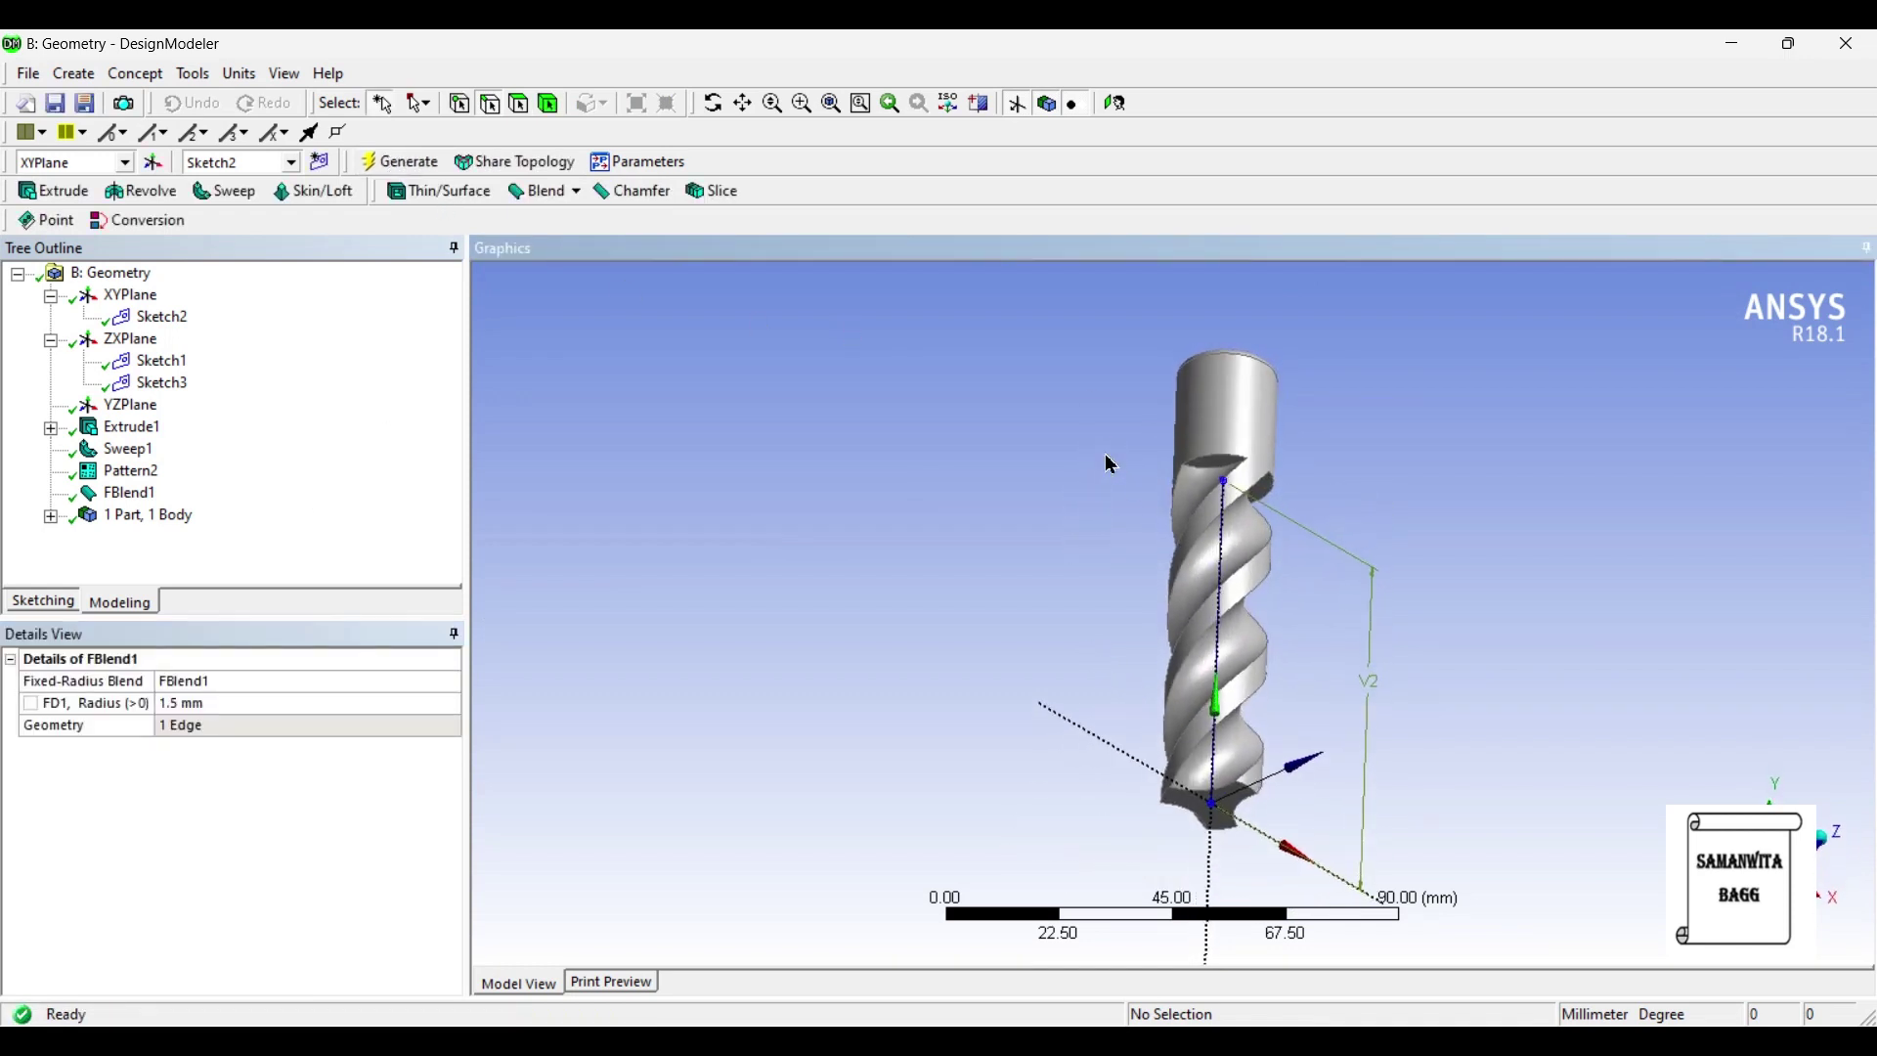
# Start a second fixed-radius blend and select the six flute-end edges.
pyautogui.click(545, 191)
pyautogui.click(567, 218)
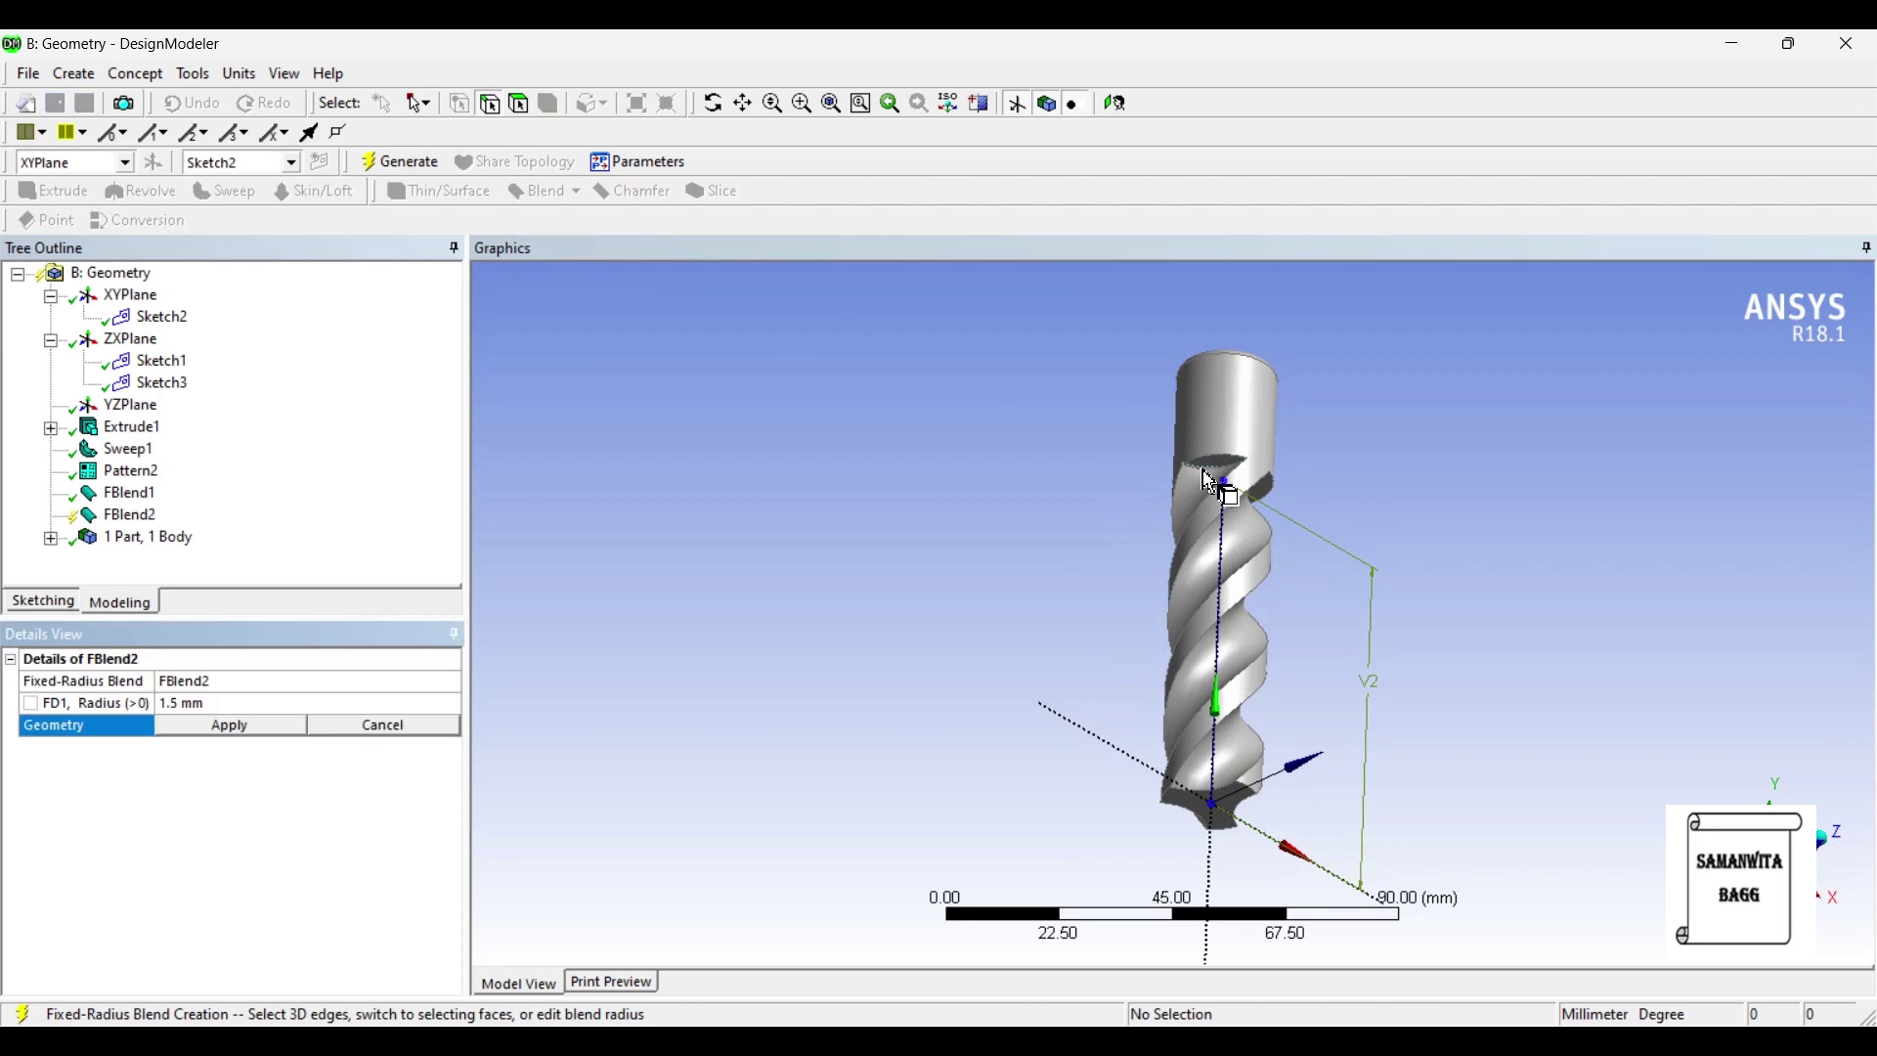
pyautogui.click(1213, 481)
pyautogui.keyDown('ctrl'); pyautogui.click(1247, 477); pyautogui.keyUp('ctrl')
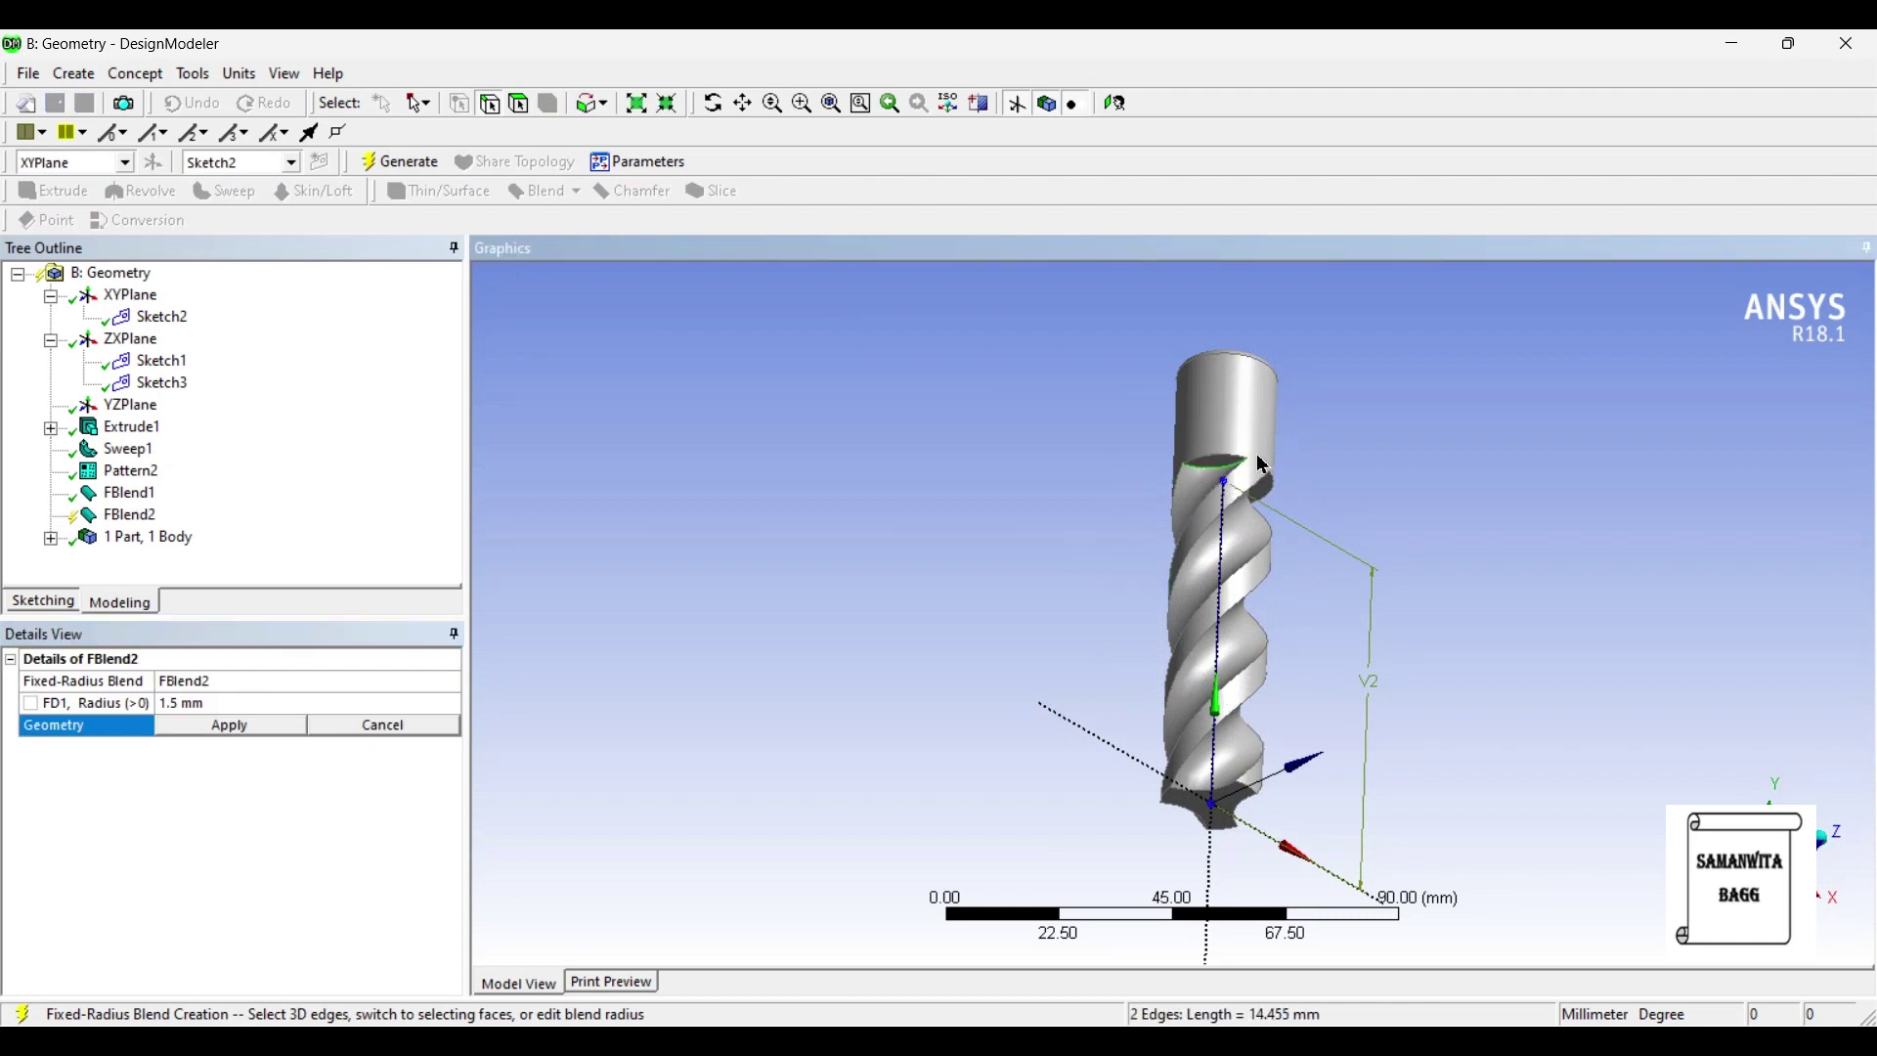
pyautogui.moveTo(1246, 477)
pyautogui.mouseDown(button='middle')
pyautogui.moveTo(1066, 397)
pyautogui.moveTo(1271, 499)
pyautogui.mouseUp(button='middle')
pyautogui.keyDown('ctrl'); pyautogui.click(1269, 497); pyautogui.keyUp('ctrl')
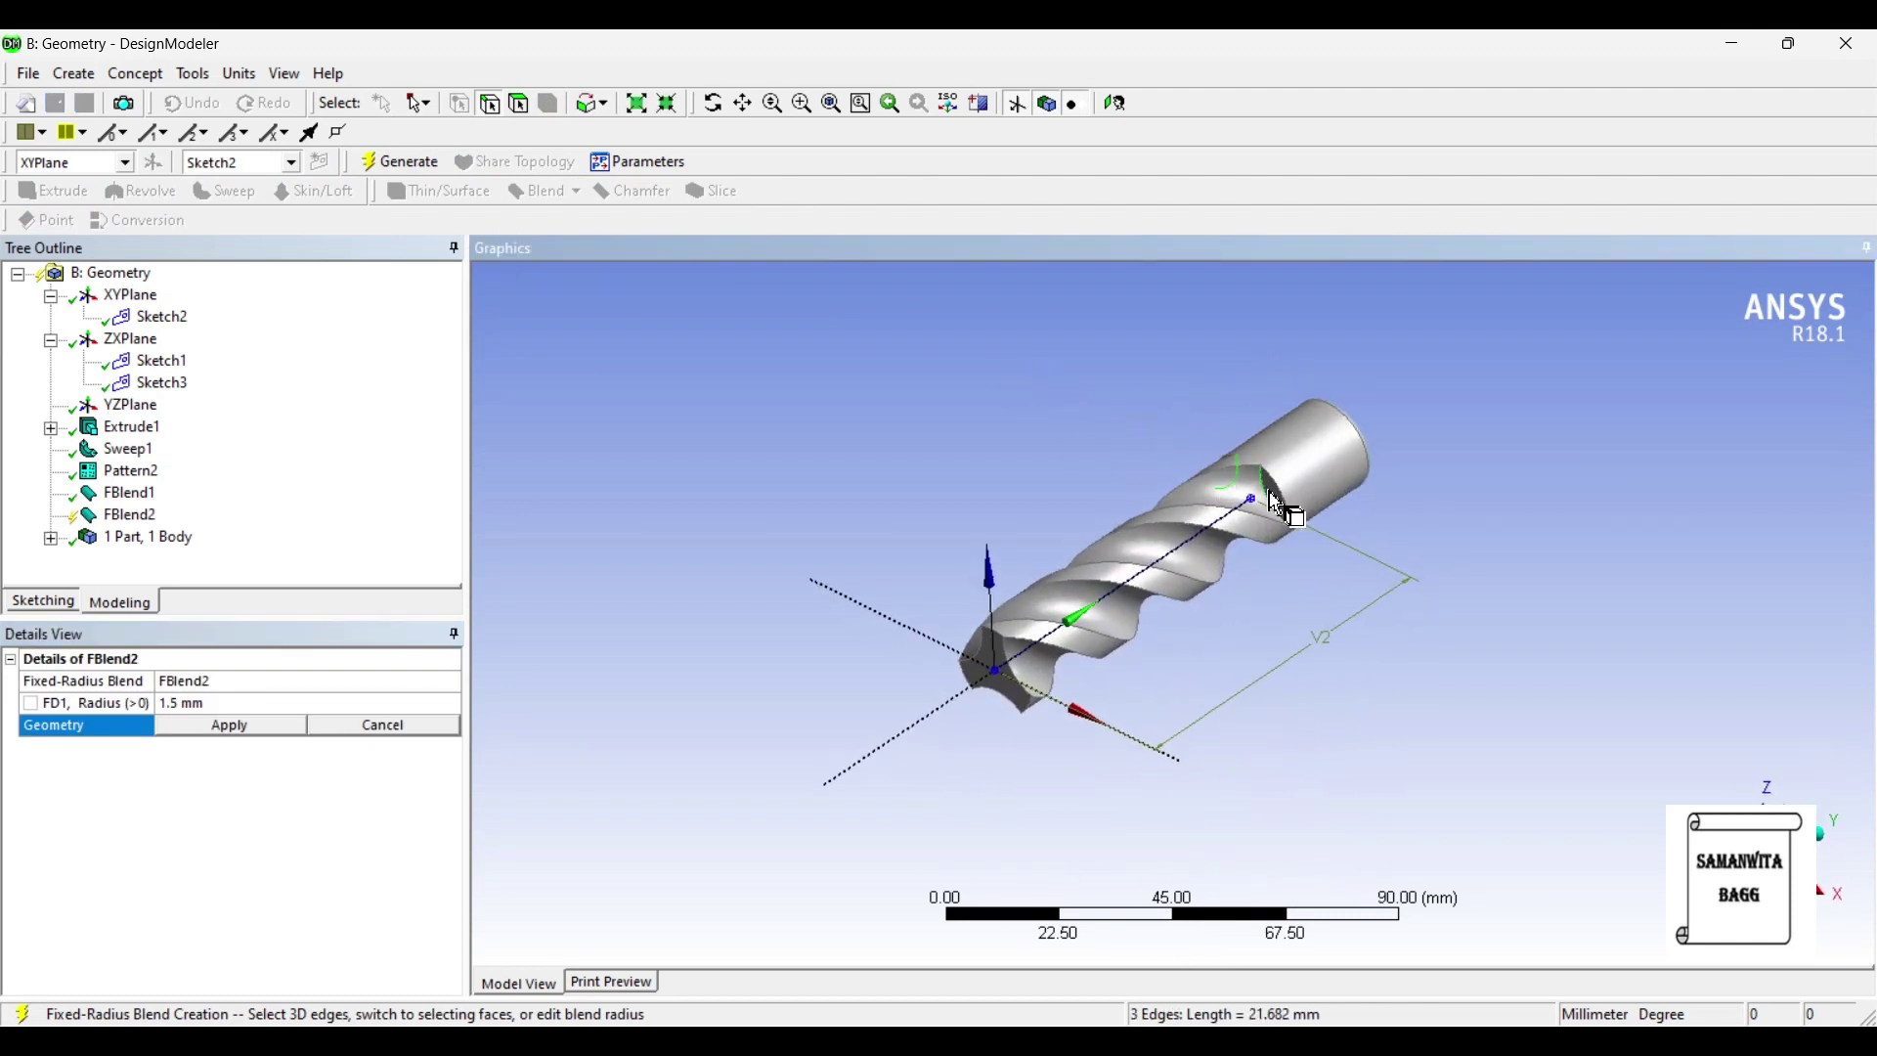
pyautogui.keyDown('ctrl'); pyautogui.click(1260, 551); pyautogui.keyUp('ctrl')
pyautogui.moveTo(1212, 520); pyautogui.dragTo(1259, 577, button='middle')
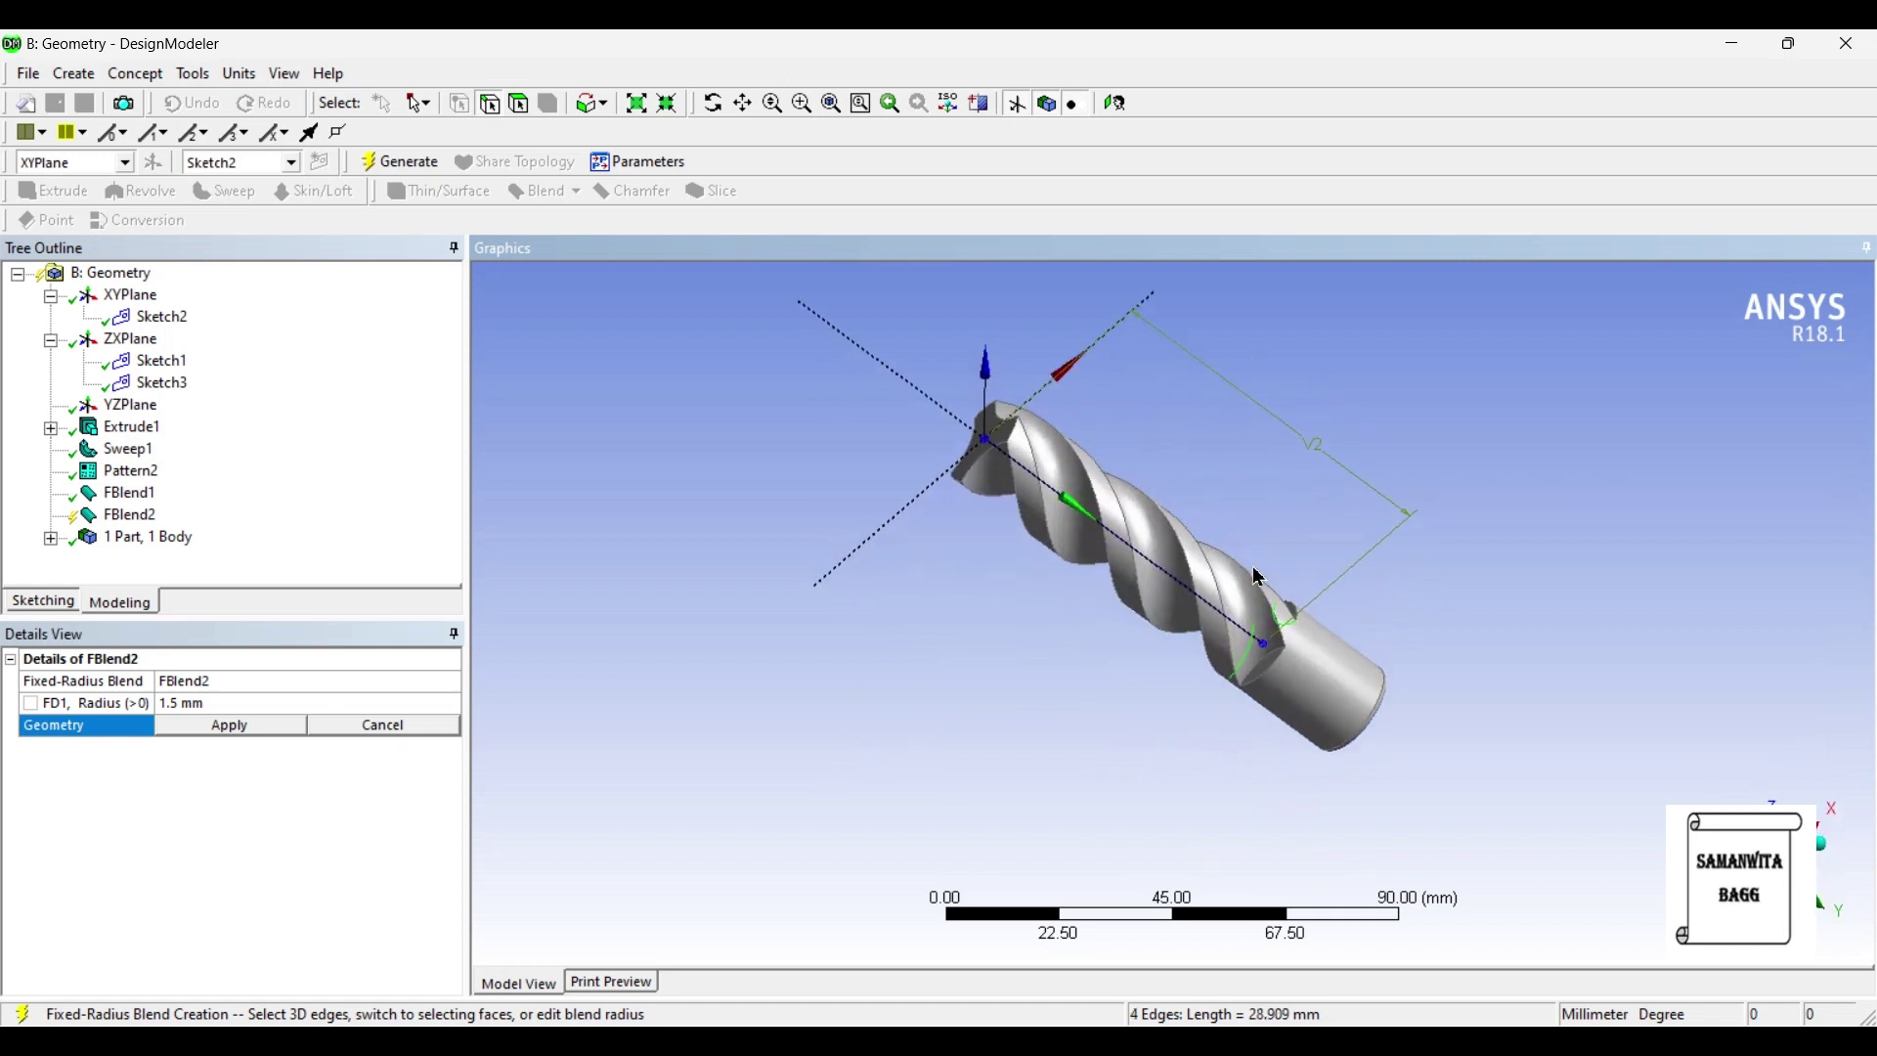
pyautogui.keyDown('ctrl'); pyautogui.click(1271, 682); pyautogui.keyUp('ctrl')
pyautogui.keyDown('ctrl'); pyautogui.click(1270, 686); pyautogui.keyUp('ctrl')
pyautogui.moveTo(1123, 600); pyautogui.dragTo(1388, 743, button='middle')
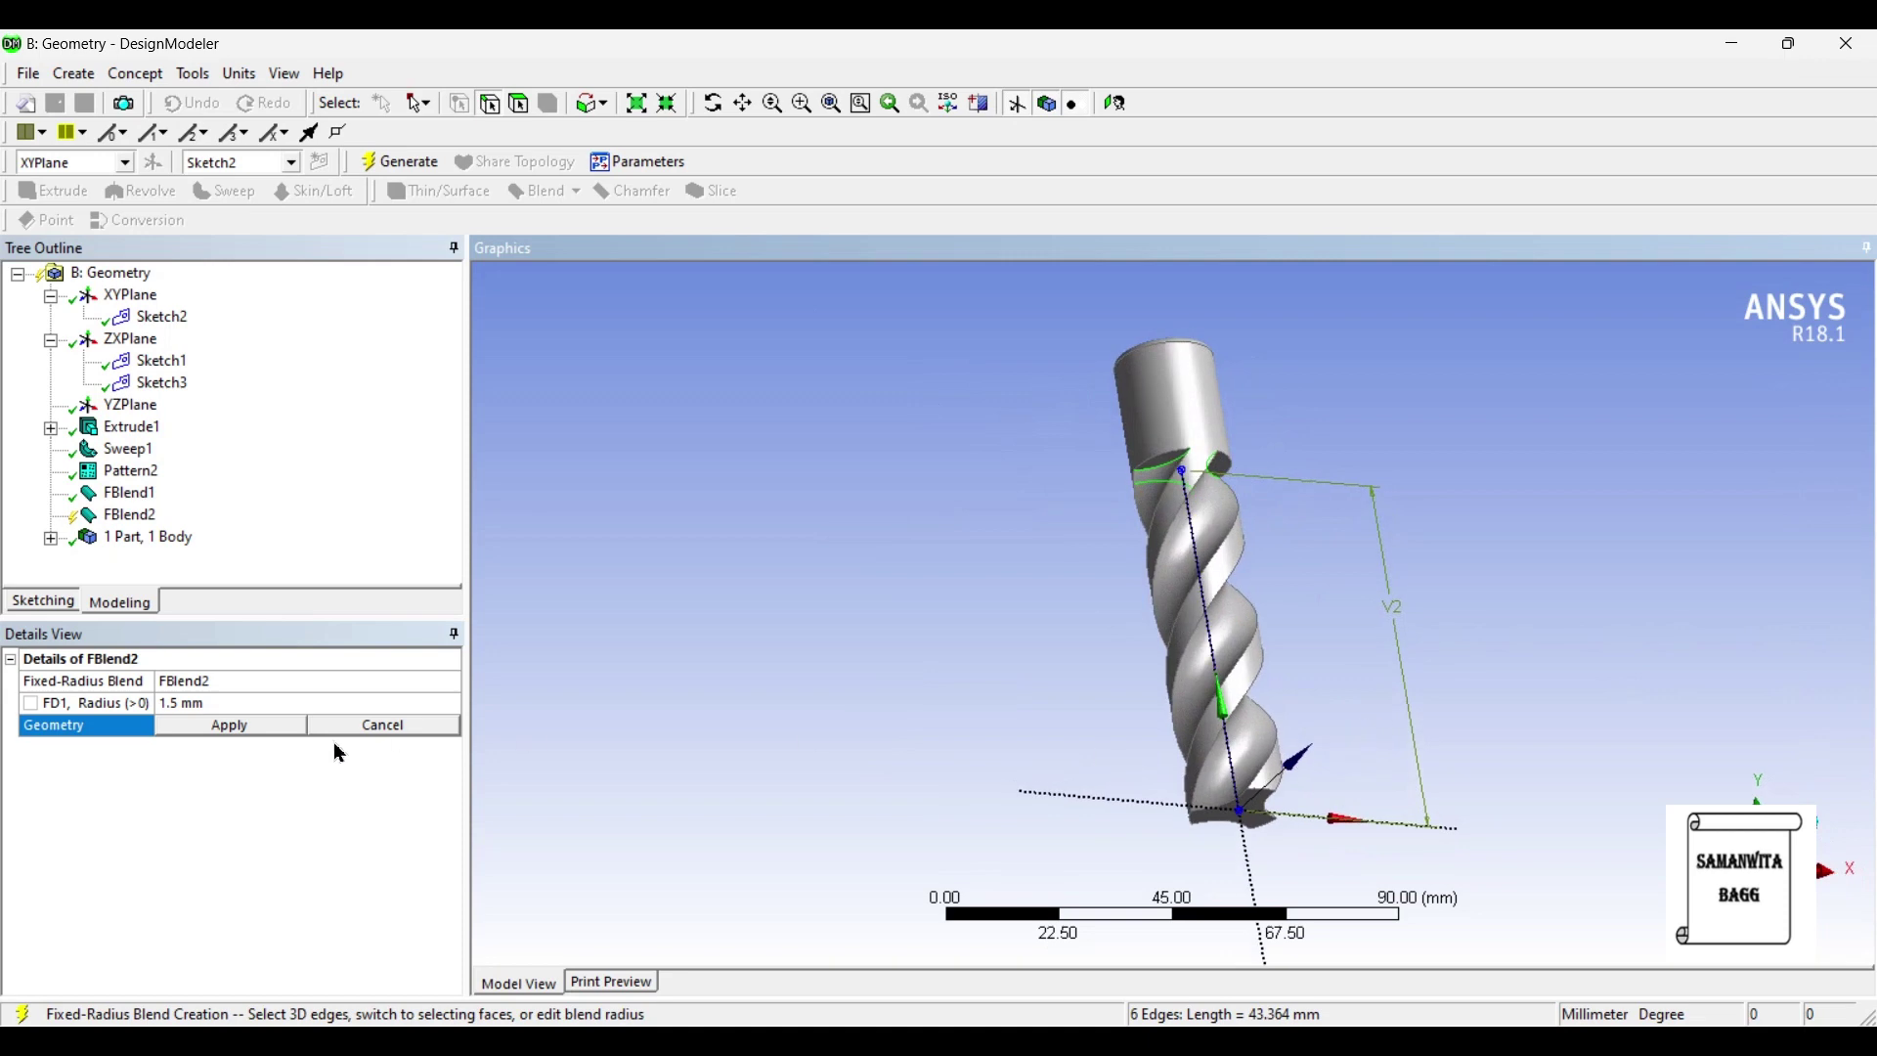
# Set the blend radius to 4 mm and generate the six flute-end fillets.
pyautogui.click(220, 703)
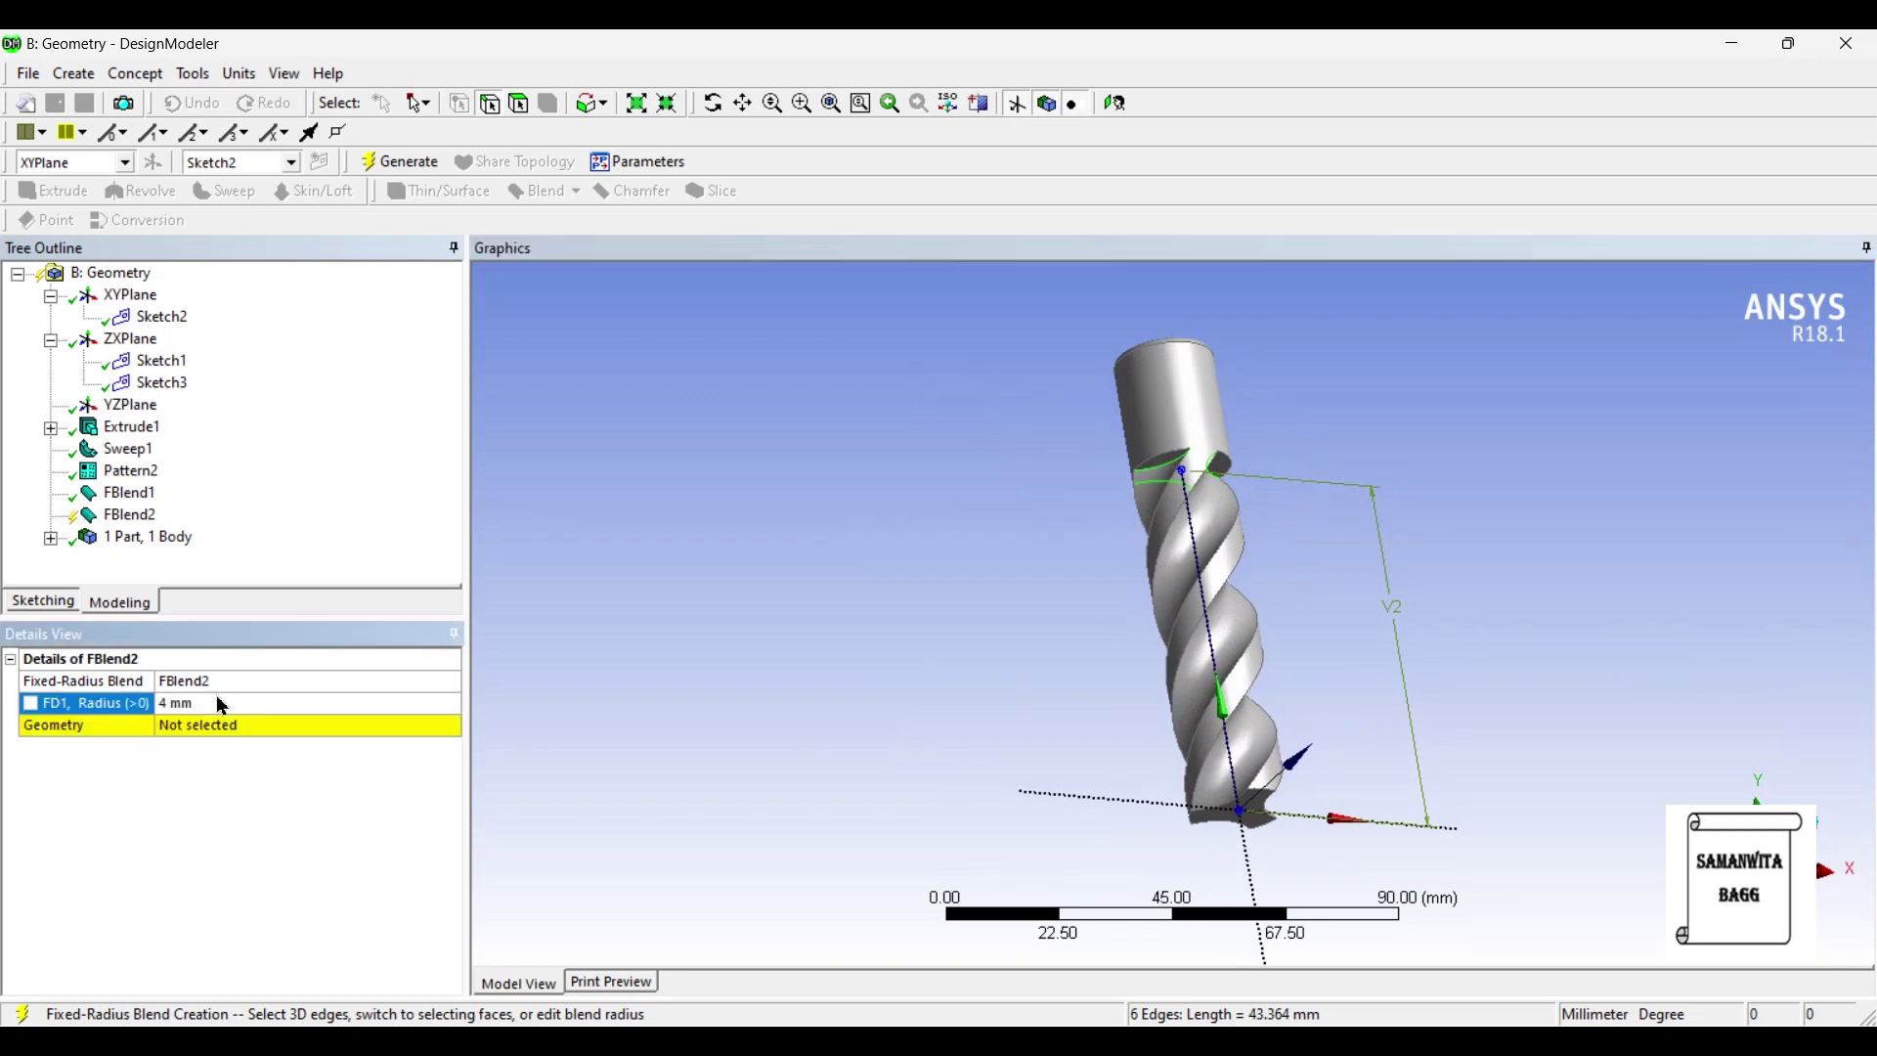
pyautogui.click(211, 728)
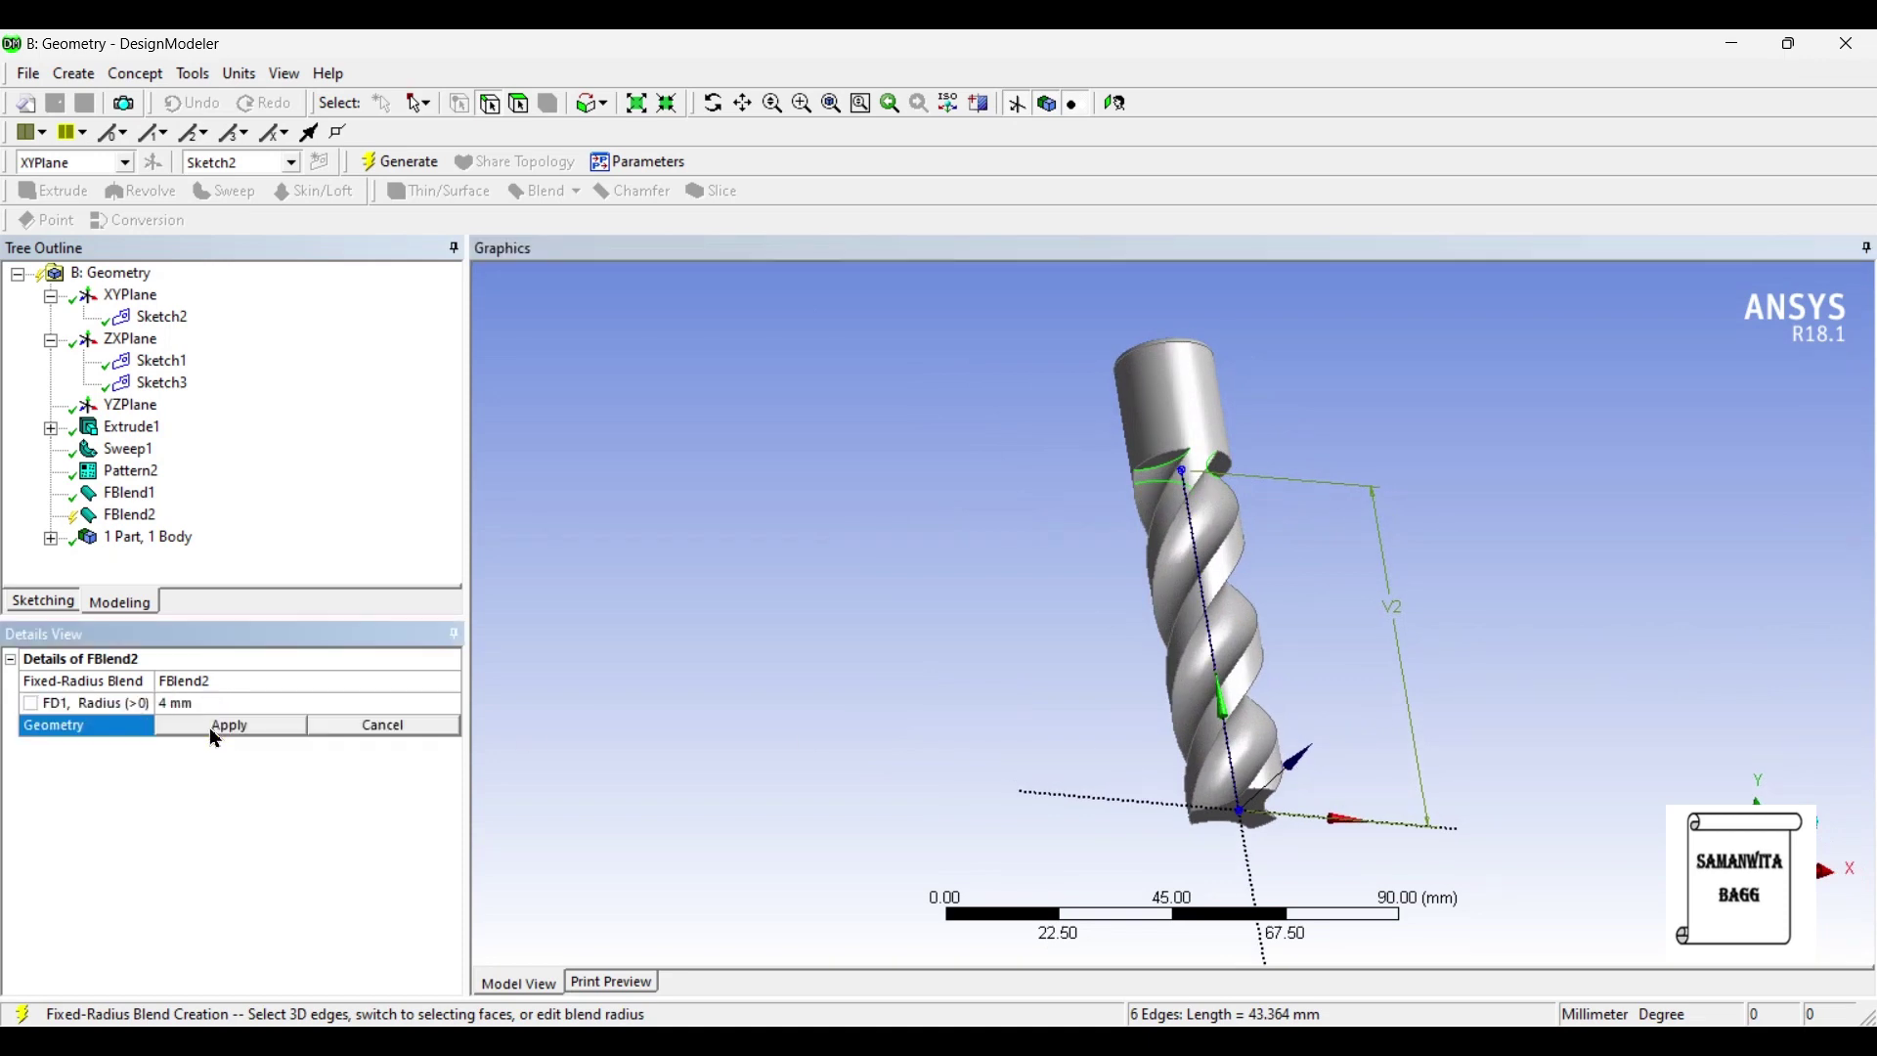
pyautogui.click(216, 726)
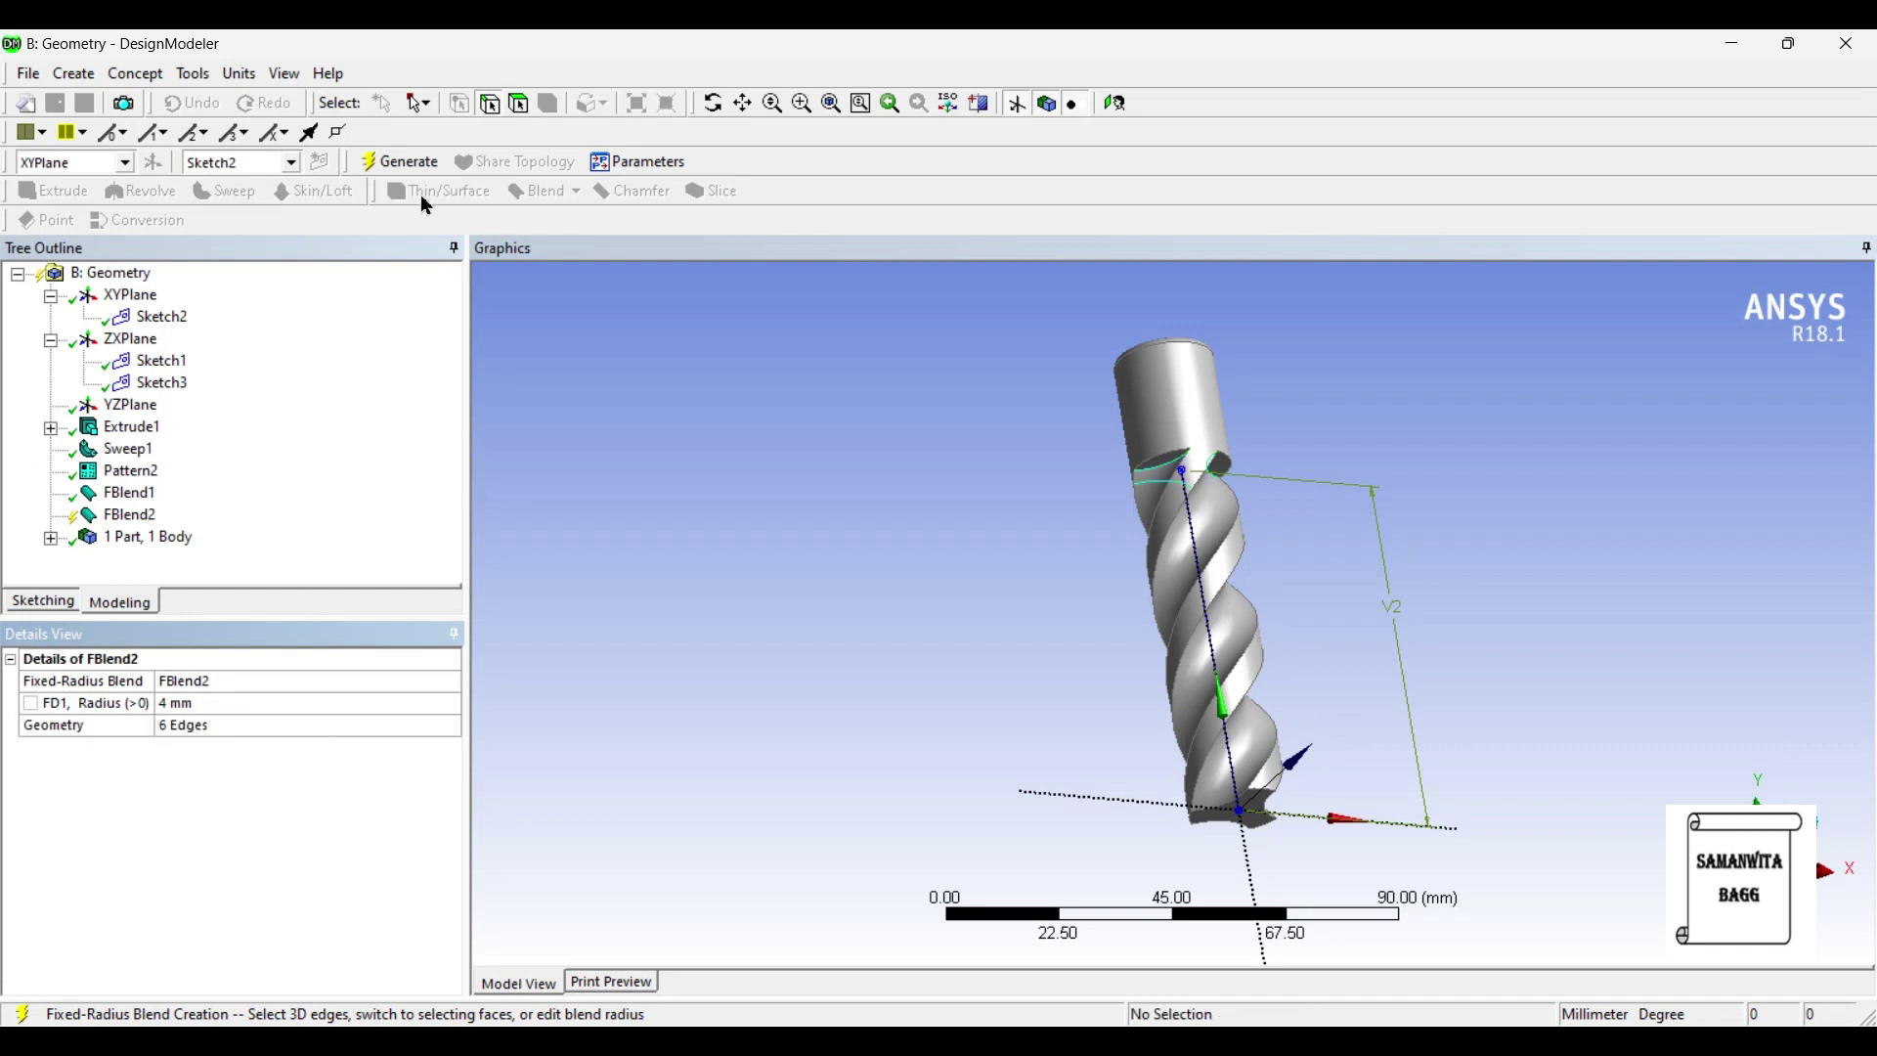
pyautogui.click(372, 162)
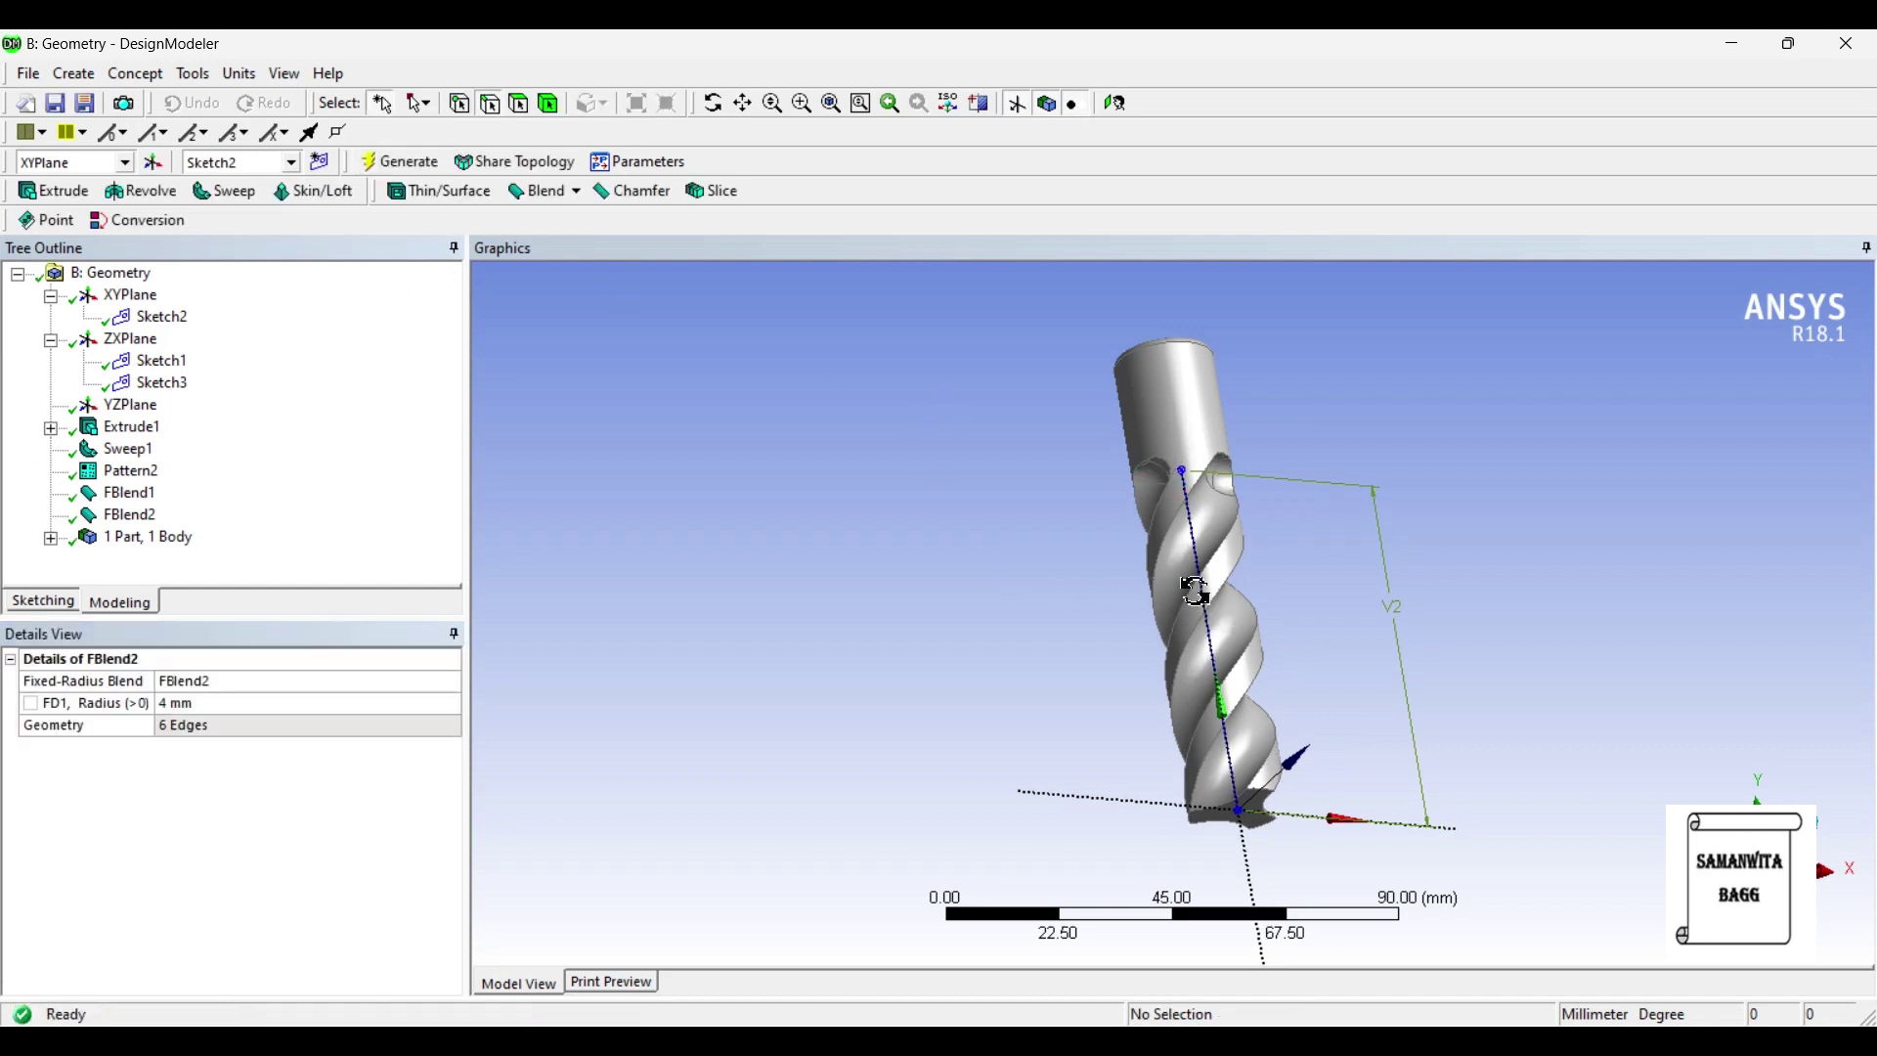
pyautogui.moveTo(1196, 591); pyautogui.dragTo(1232, 650, button='middle')
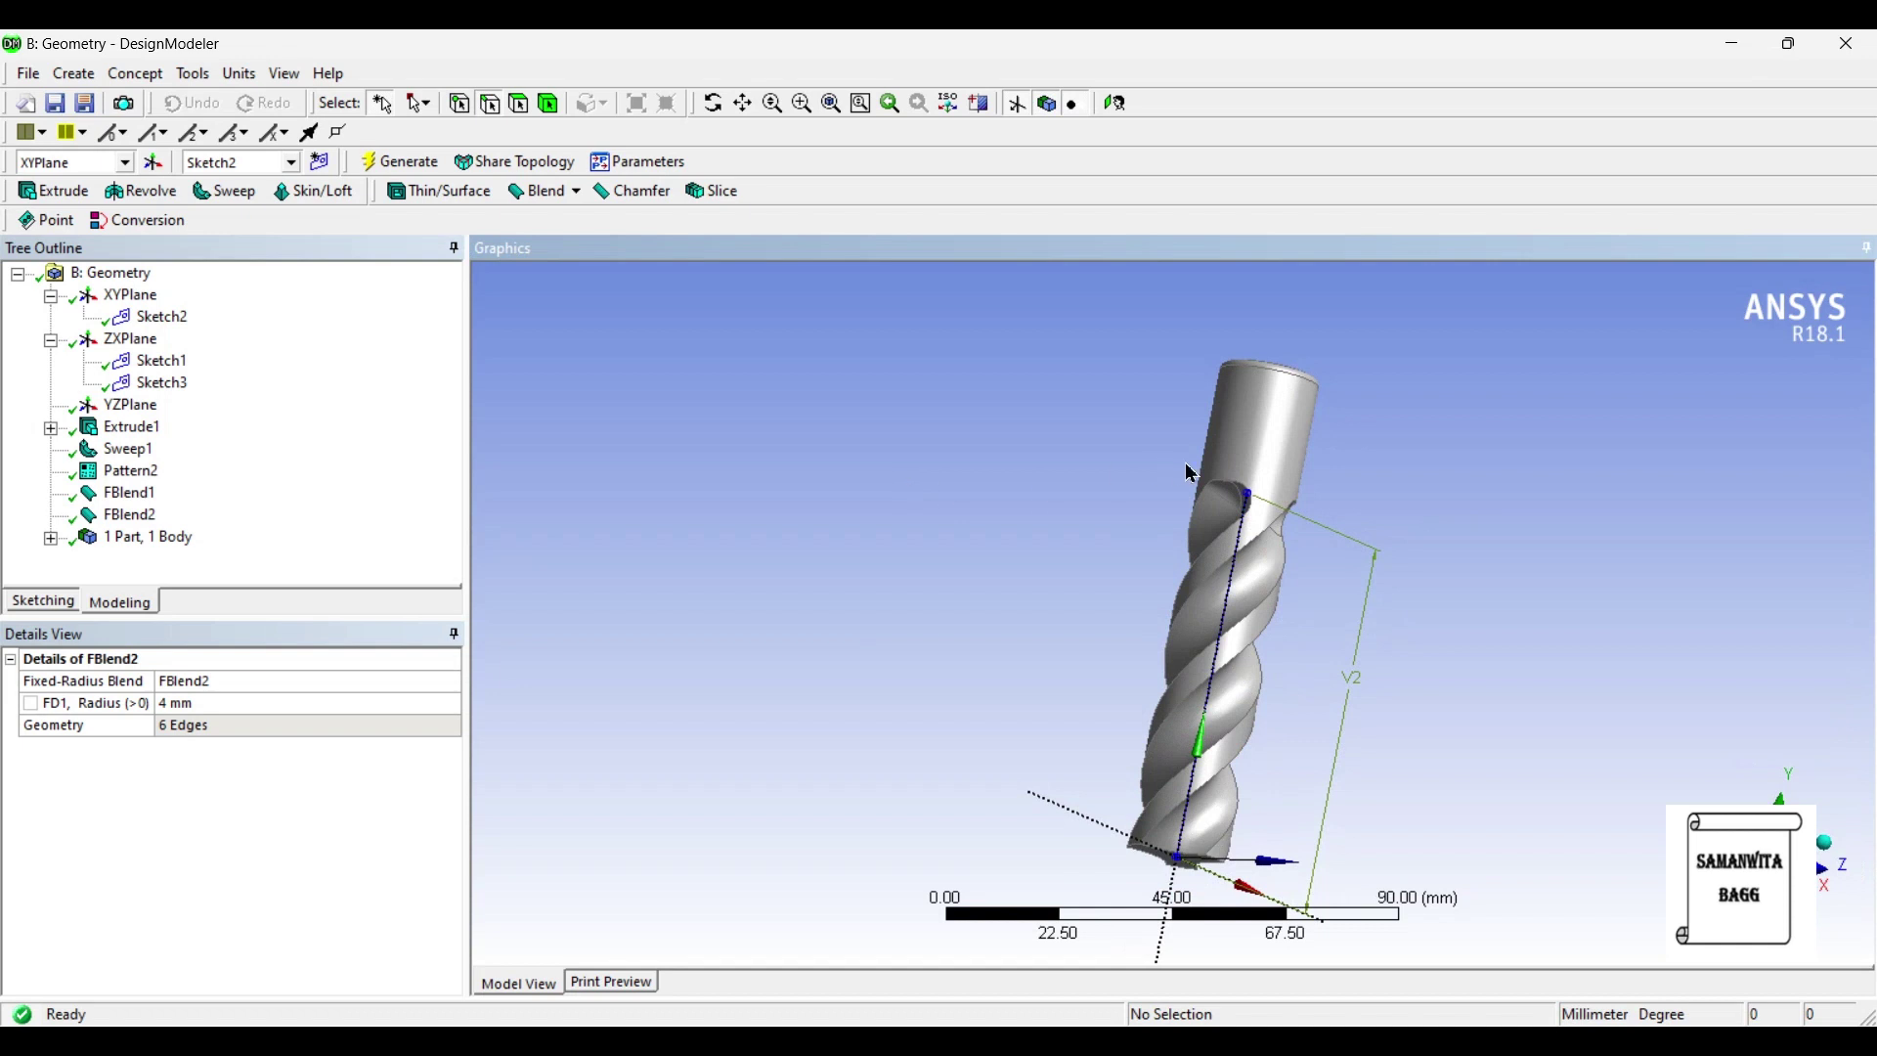
pyautogui.moveTo(1191, 473); pyautogui.dragTo(1087, 508, button='middle')
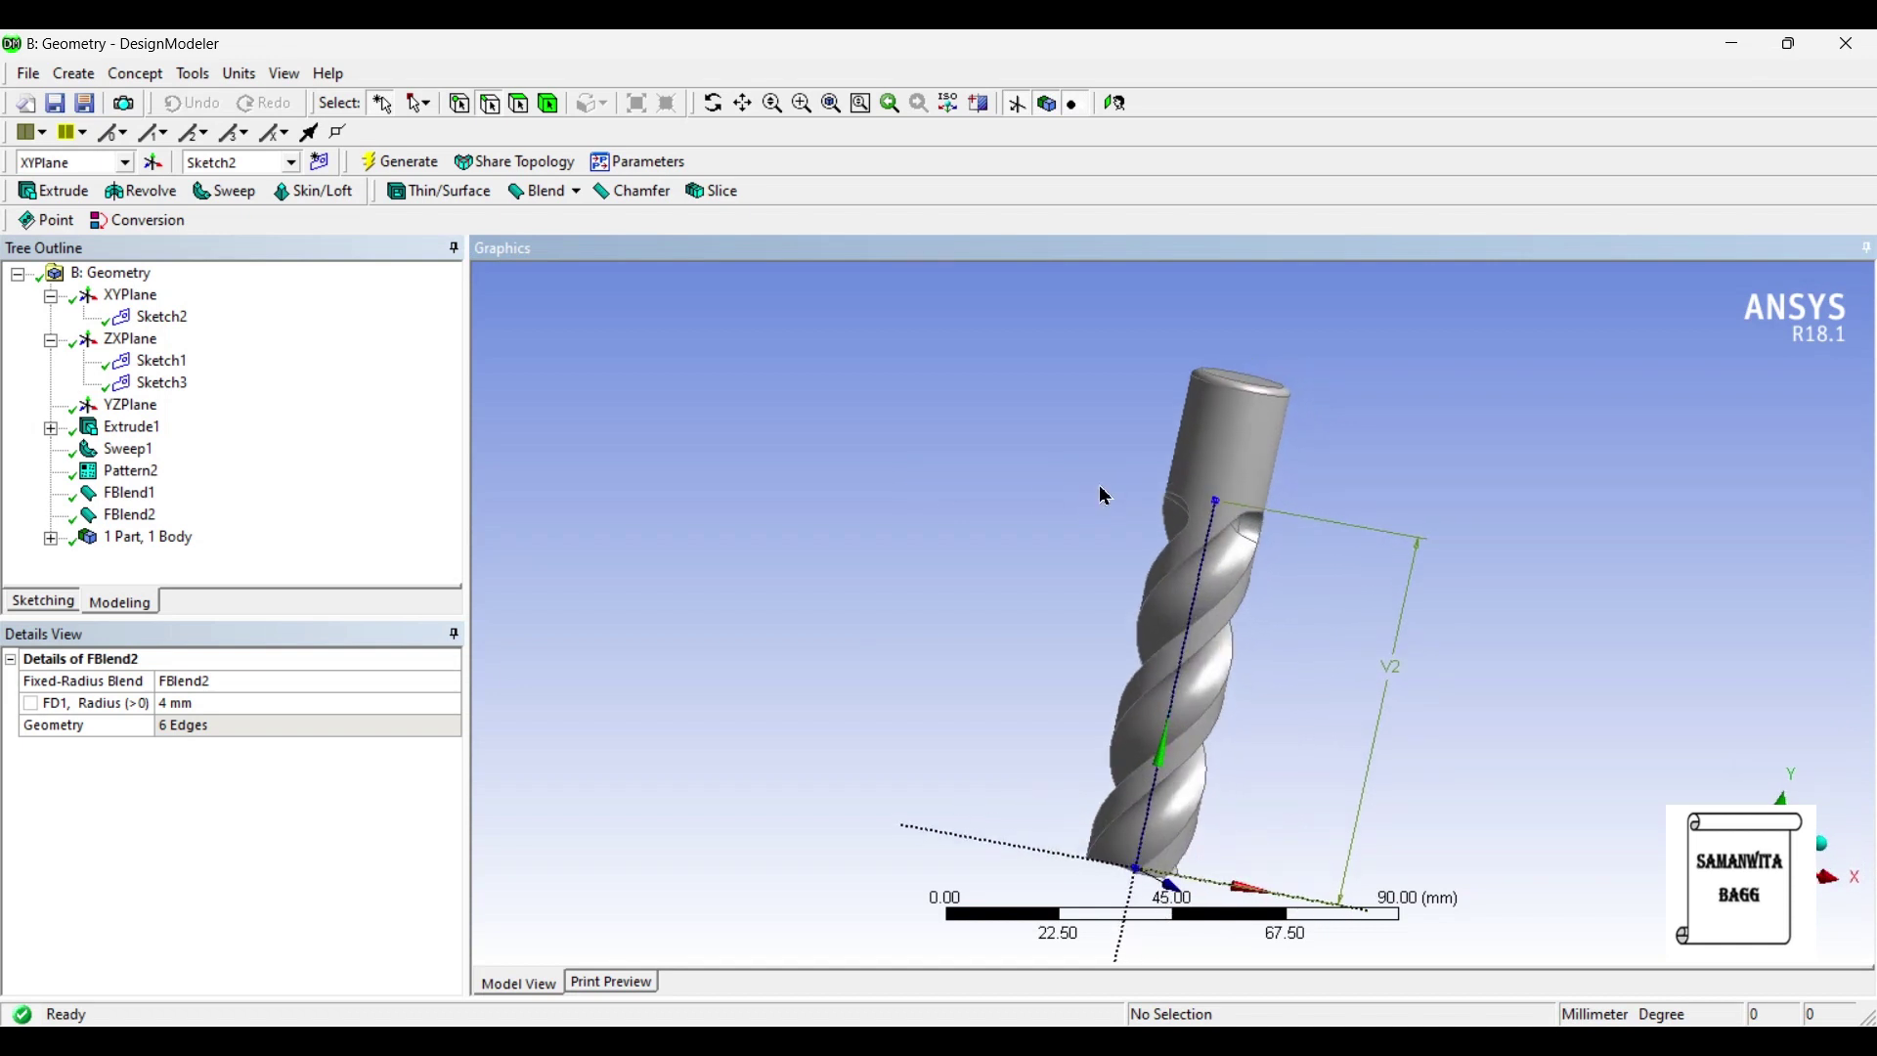